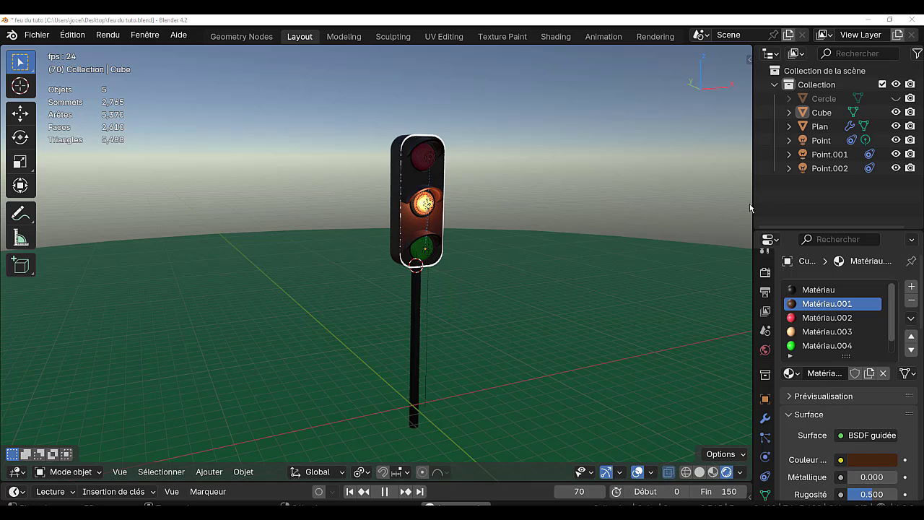
# Examine the finished animated traffic light in the enlarged rendered view from several angles
pyautogui.moveTo(754, 203); pyautogui.dragTo(875, 204)
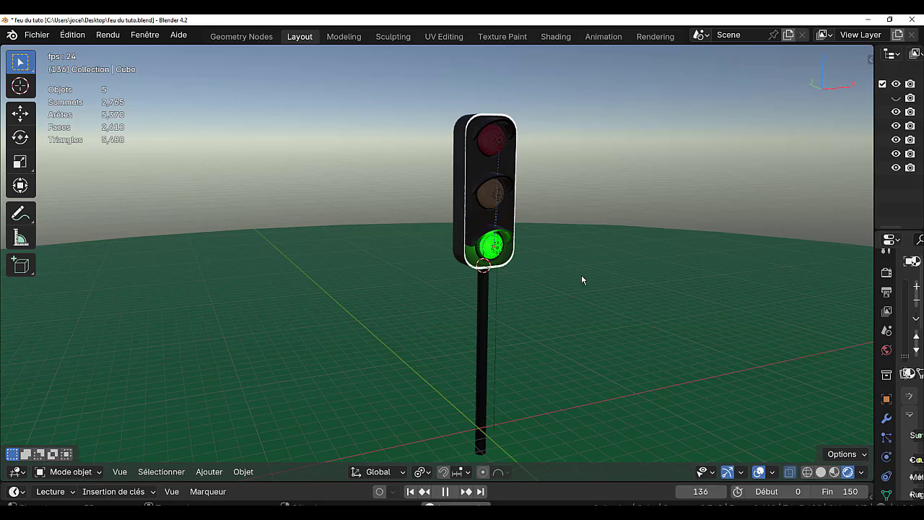
pyautogui.moveTo(562, 277); pyautogui.dragTo(596, 250, button='middle')
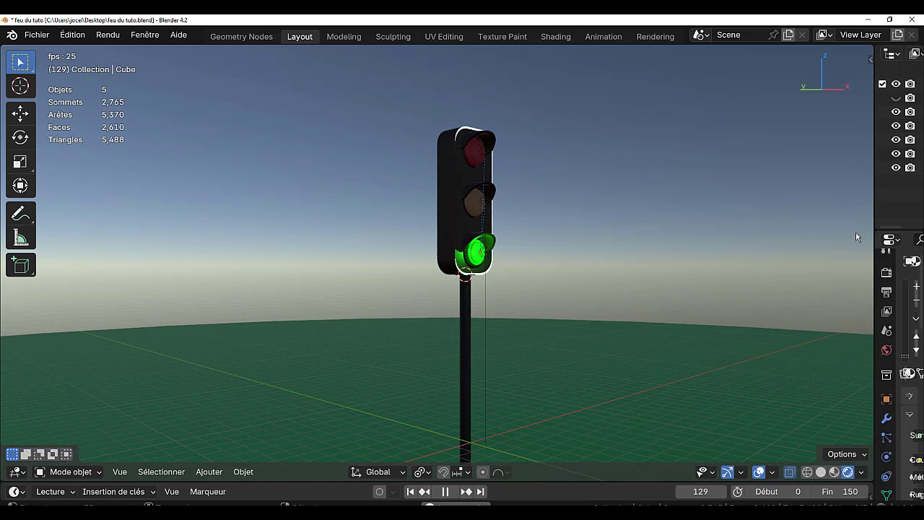
pyautogui.moveTo(875, 217); pyautogui.dragTo(773, 216)
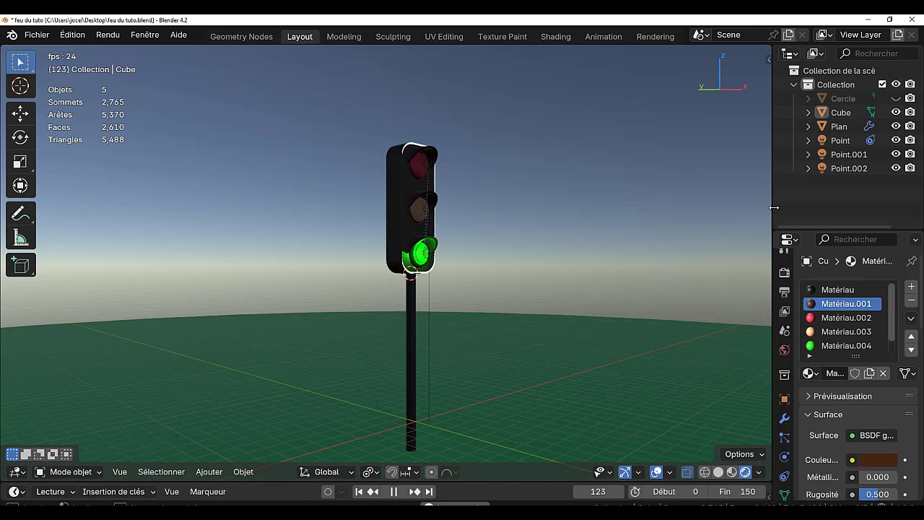
pyautogui.moveTo(774, 206); pyautogui.dragTo(873, 207)
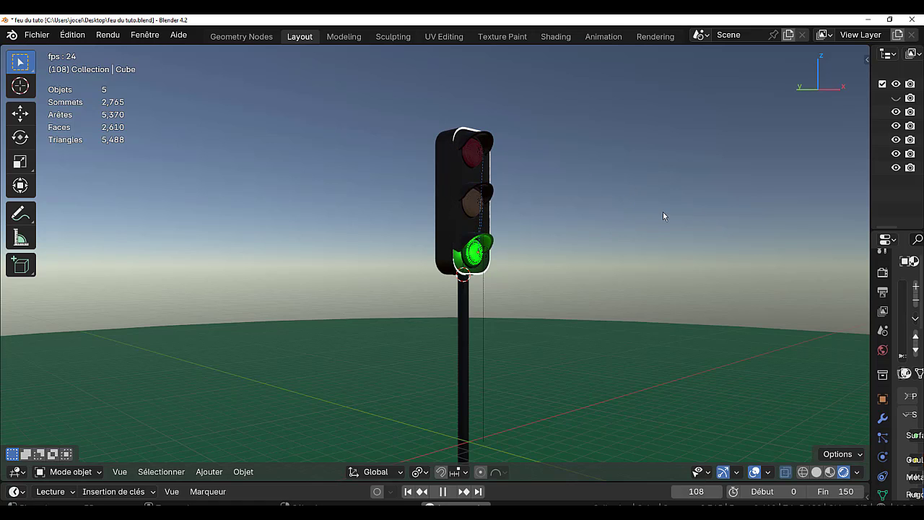
pyautogui.moveTo(663, 211); pyautogui.dragTo(483, 210, button='middle')
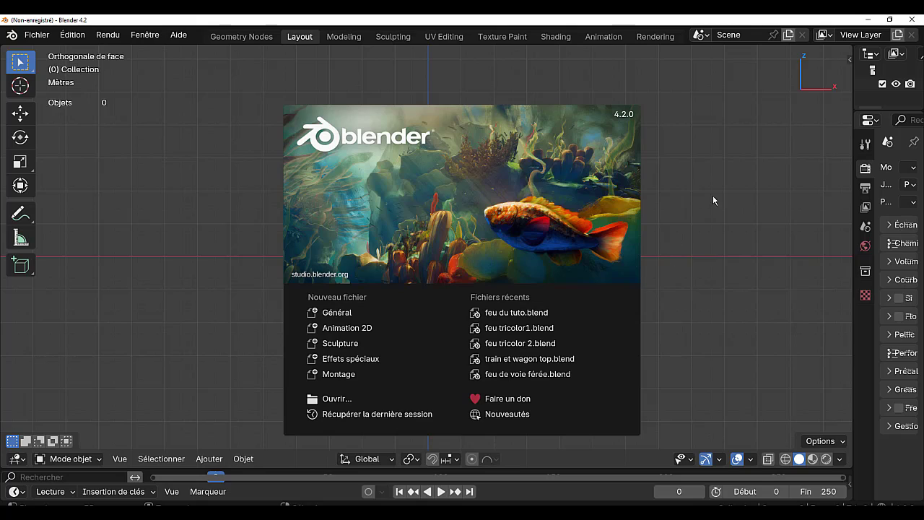
# Add a circle mesh at the world origin and rotate it 90° about the X axis
pyautogui.click(727, 152)
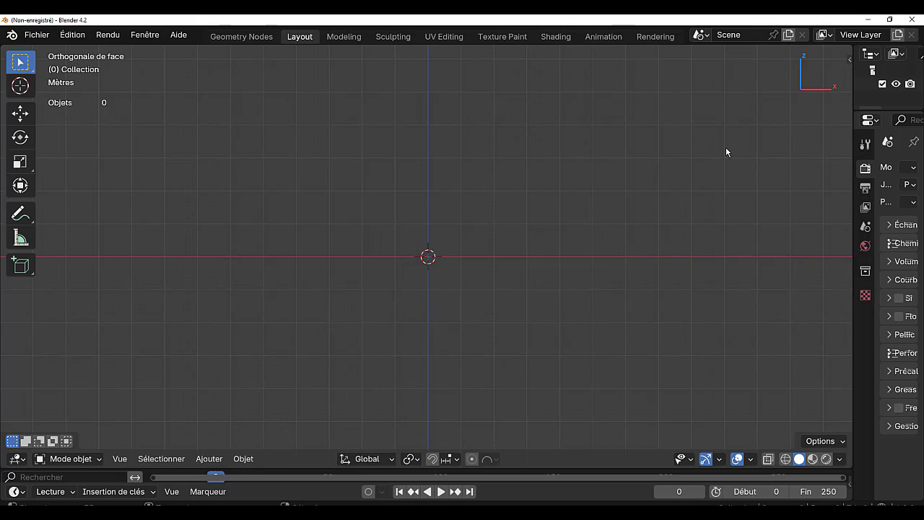
pyautogui.click(207, 459)
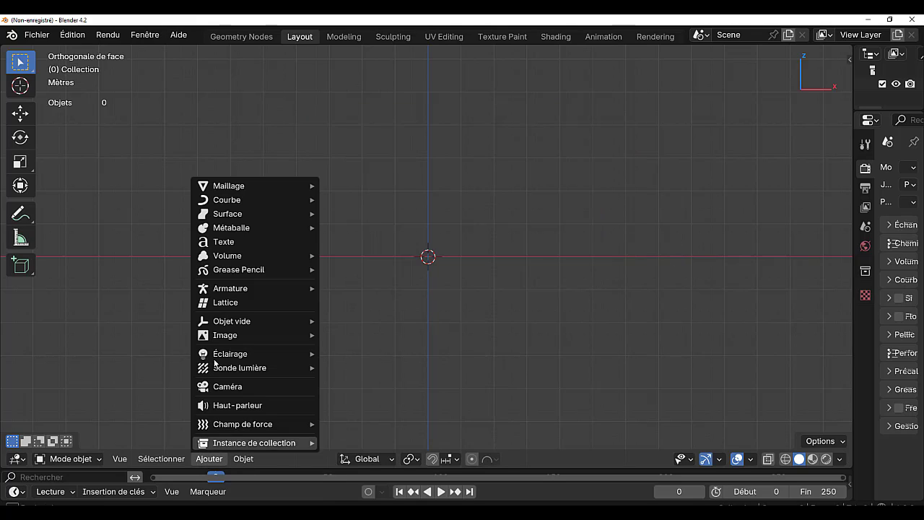
pyautogui.moveTo(232, 190)
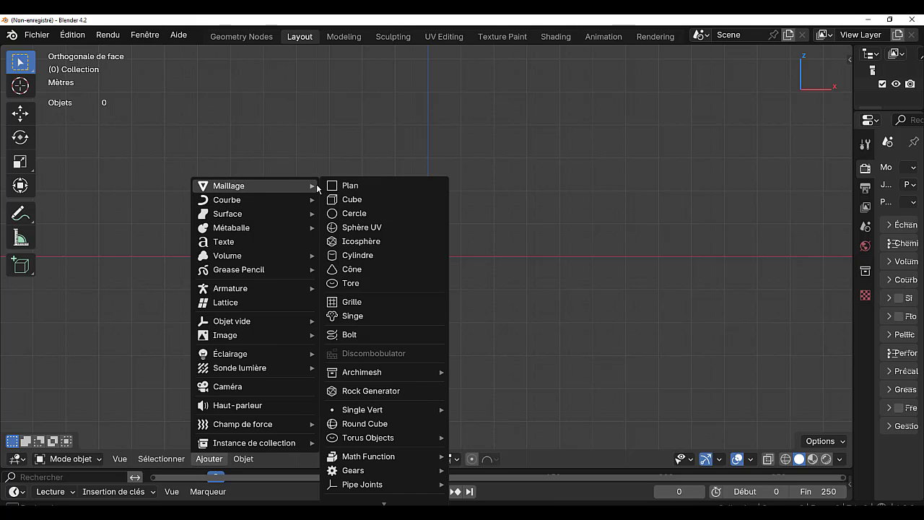
pyautogui.click(360, 214)
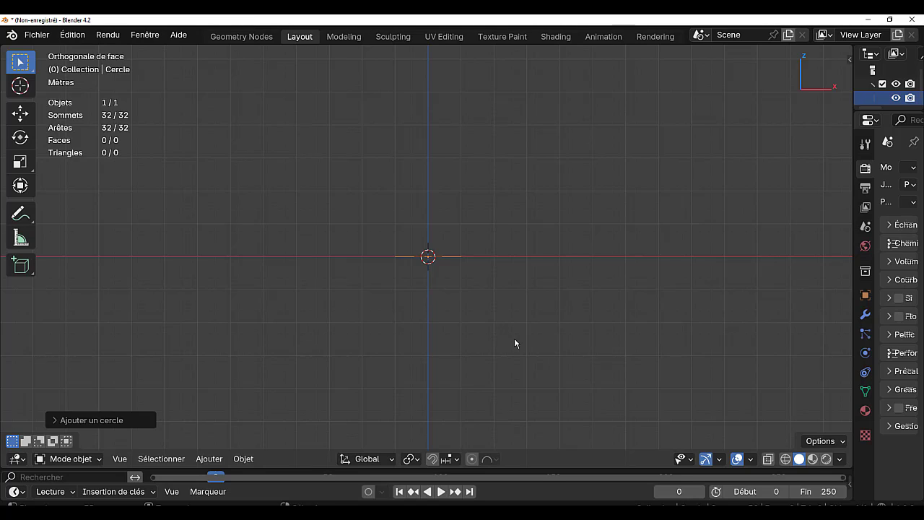
pyautogui.press('r')
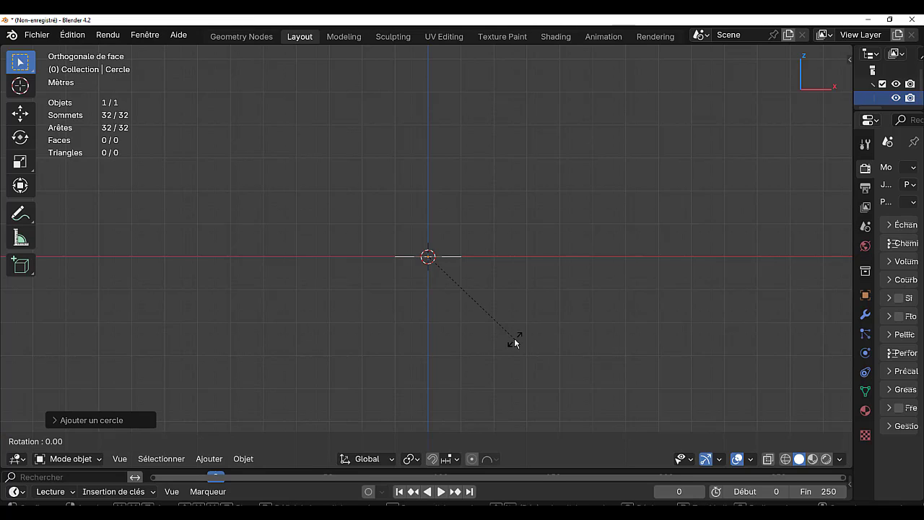
pyautogui.write('x')
pyautogui.write('90')
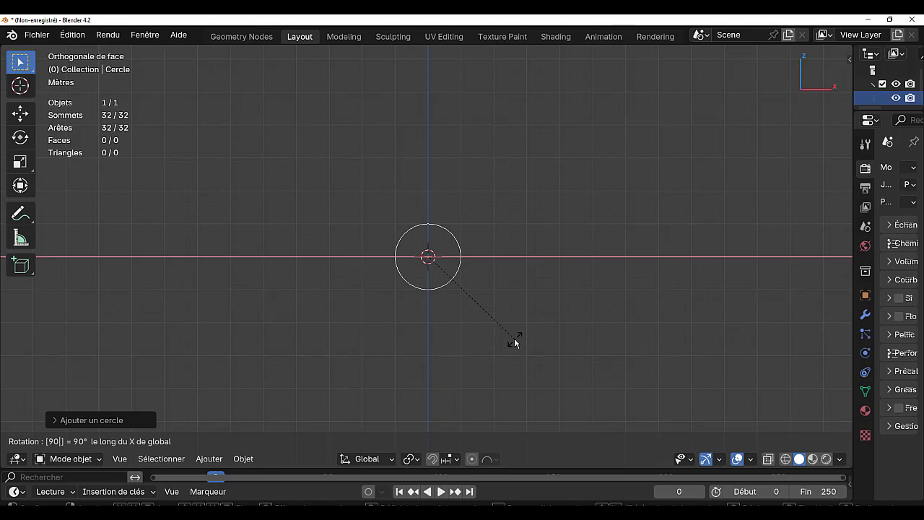
pyautogui.press('Return')
# In Edit Mode, duplicate the circle's vertices about 2.47 m up along Z and repeat the copy to stack three circles
pyautogui.press('Tab')
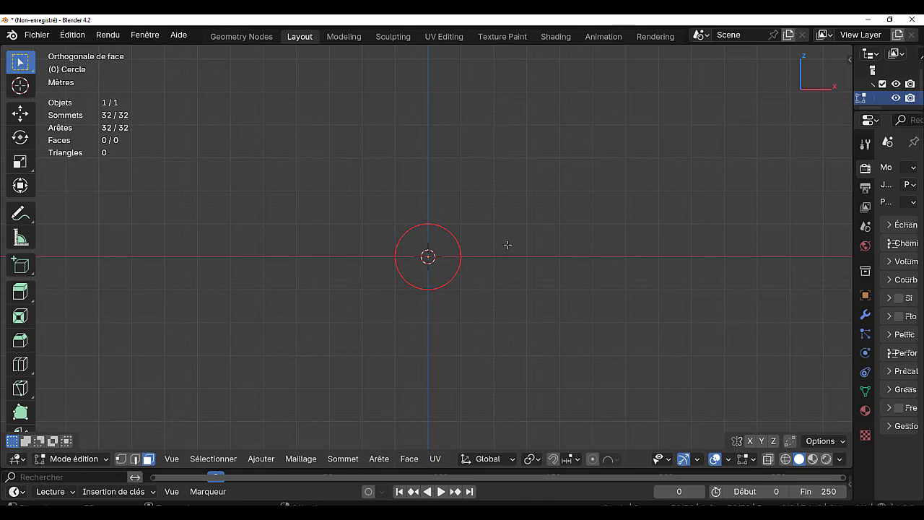
pyautogui.press('1')
pyautogui.hotkey('shift', 's')
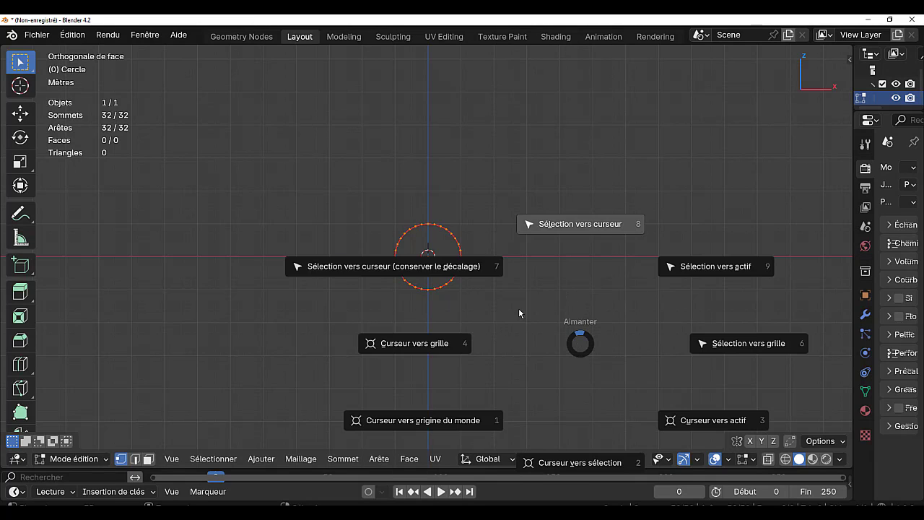
pyautogui.press('Escape')
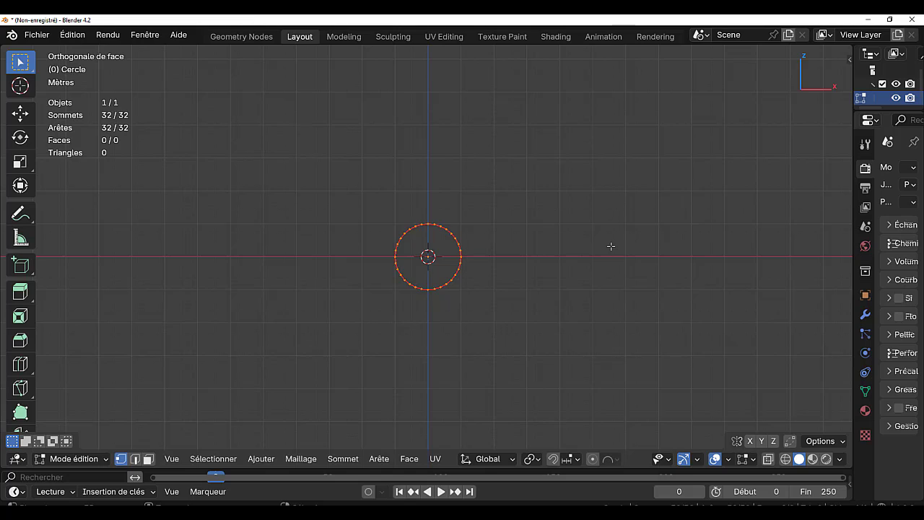
pyautogui.hotkey('shift', 'd')
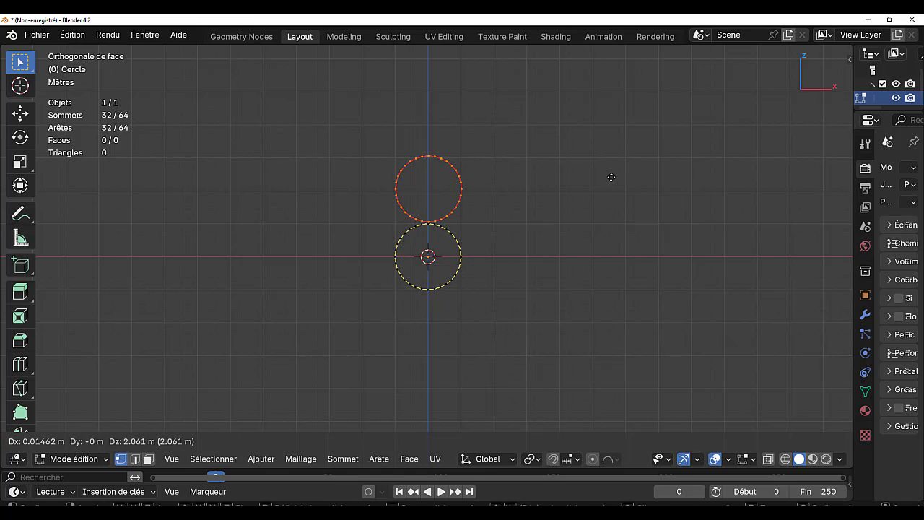
pyautogui.press('z')
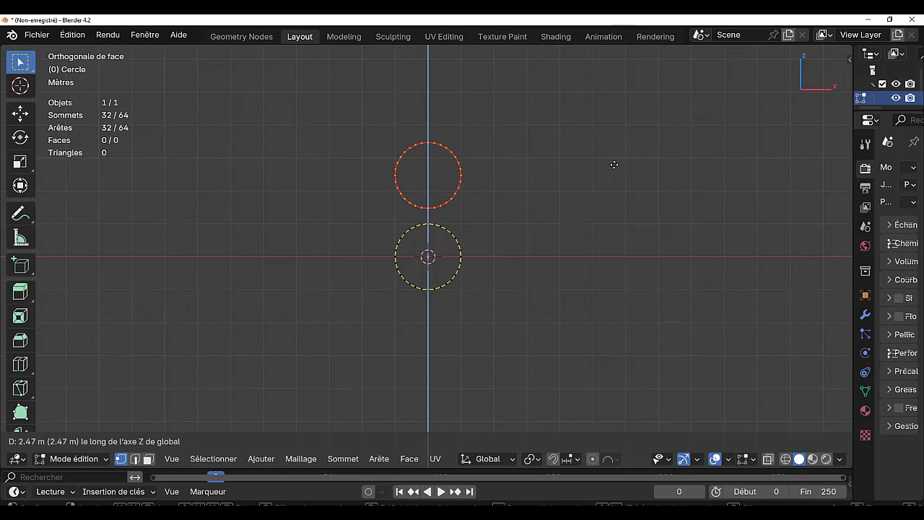
pyautogui.click(614, 164)
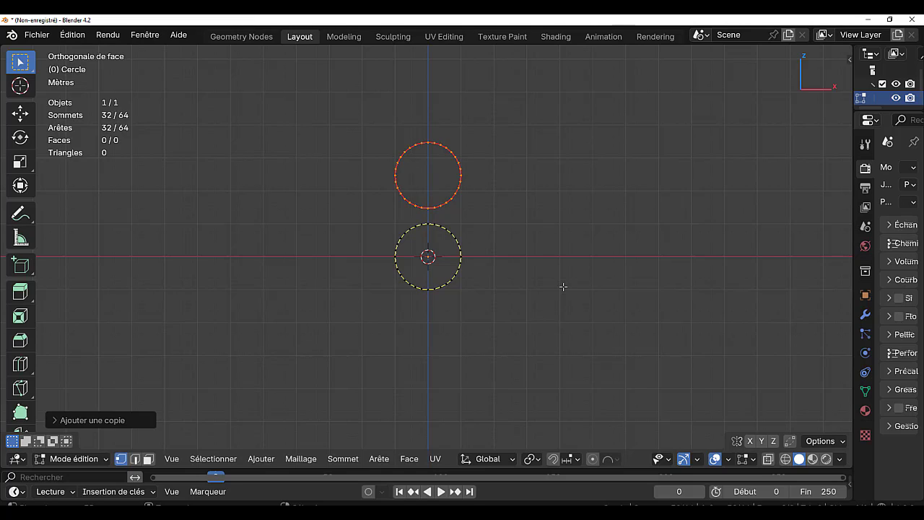
pyautogui.hotkey('shift', 'r')
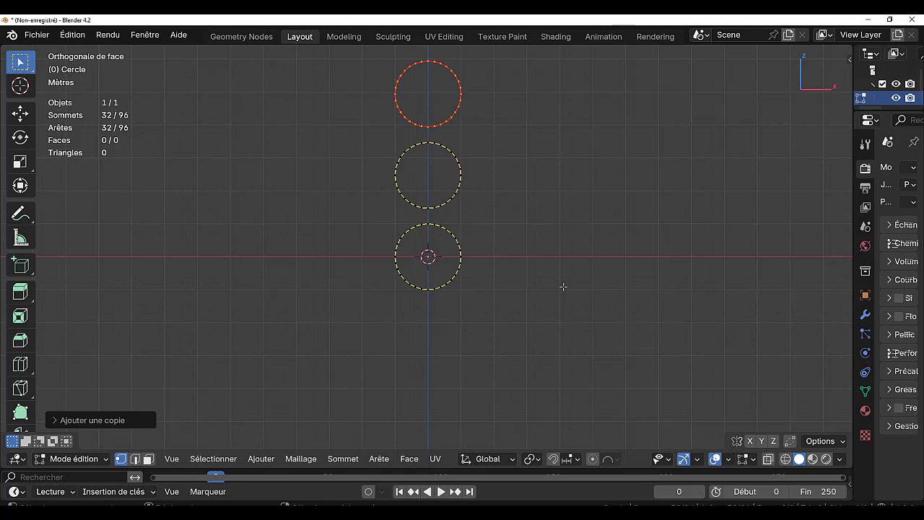
# Try repeating the duplication for a fourth circle above the stack and undo that last copy
pyautogui.keyDown('shift'); pyautogui.rightClick(563, 286); pyautogui.keyUp('shift')
pyautogui.keyDown('shift'); pyautogui.moveTo(563, 204); pyautogui.dragTo(568, 279, button='middle'); pyautogui.keyUp('shift')
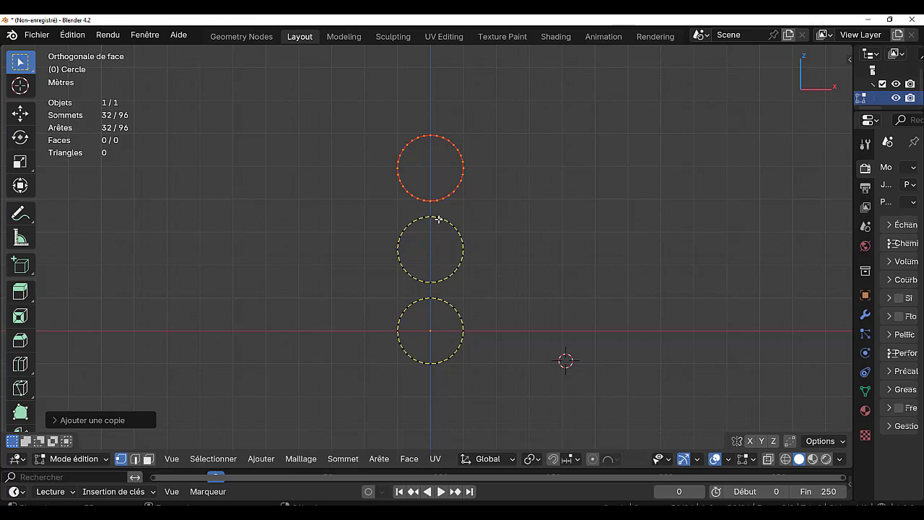
pyautogui.hotkey('shift', 'r')
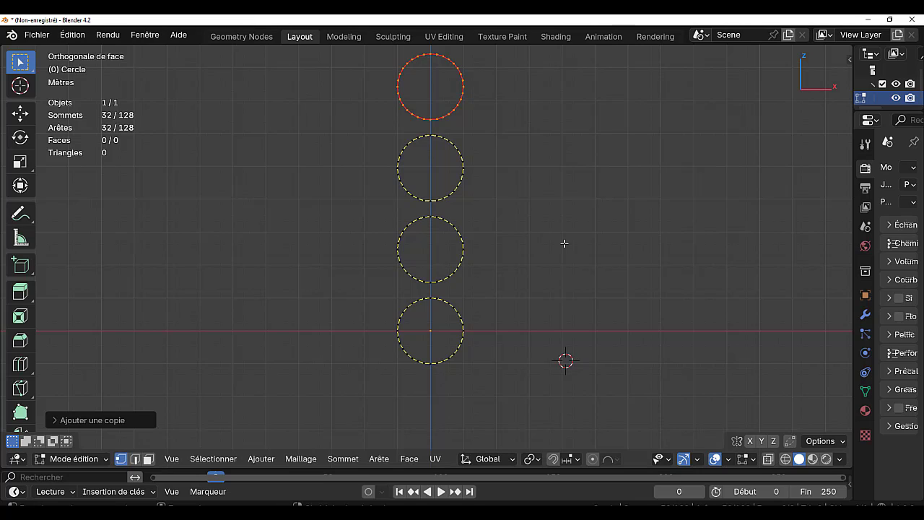
pyautogui.hotkey('ctrl', 'z')
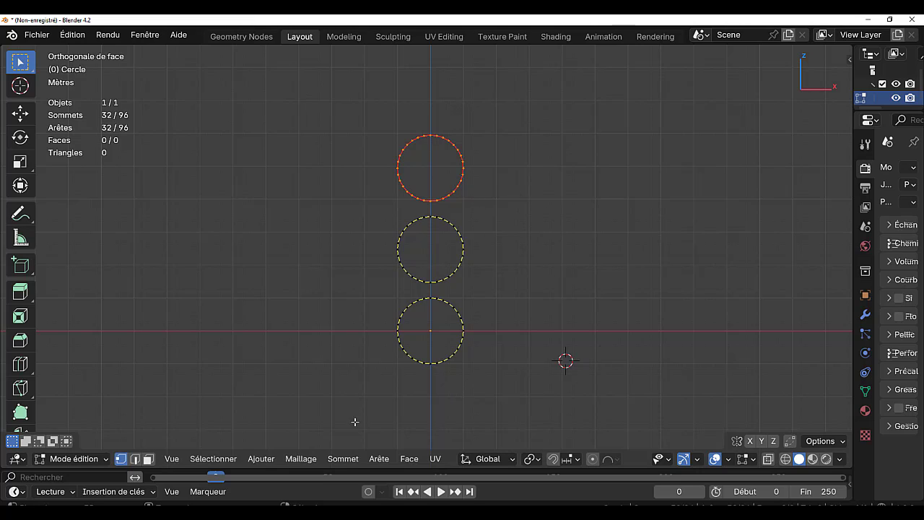
# Return to Object Mode and snap the 3D cursor back to the world origin
pyautogui.click(262, 459)
pyautogui.press('Tab')
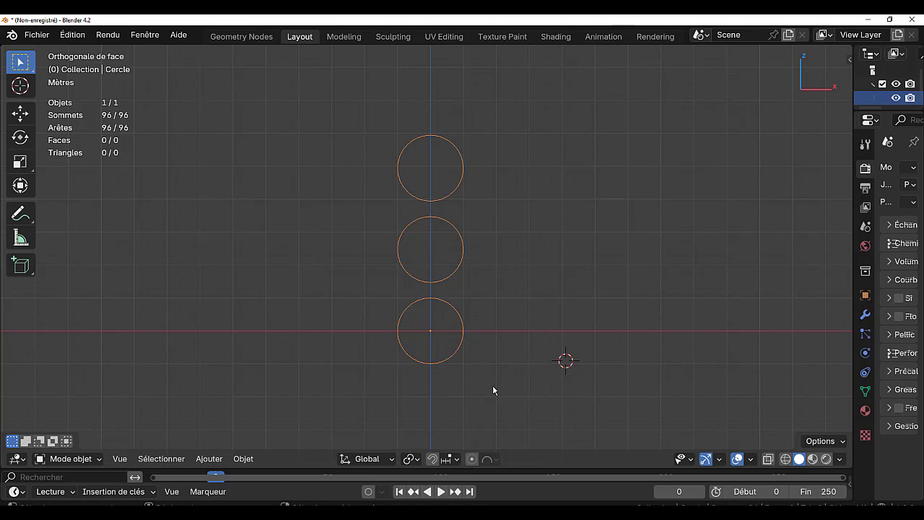
pyautogui.hotkey('shift', 's')
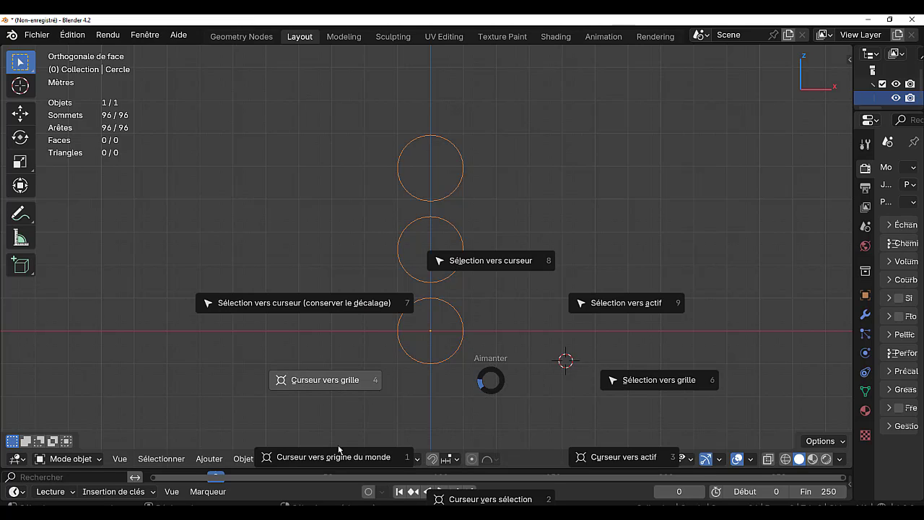
pyautogui.click(336, 455)
pyautogui.hotkey('shift', 's')
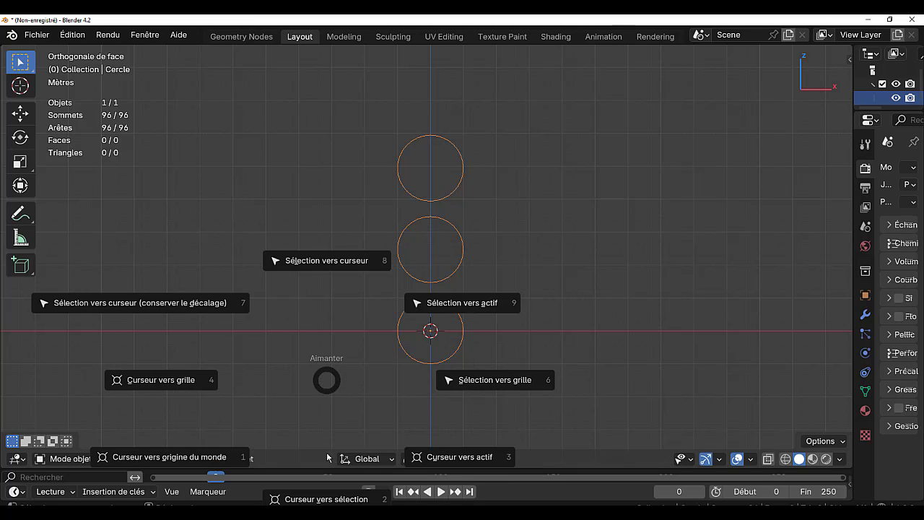
pyautogui.click(173, 457)
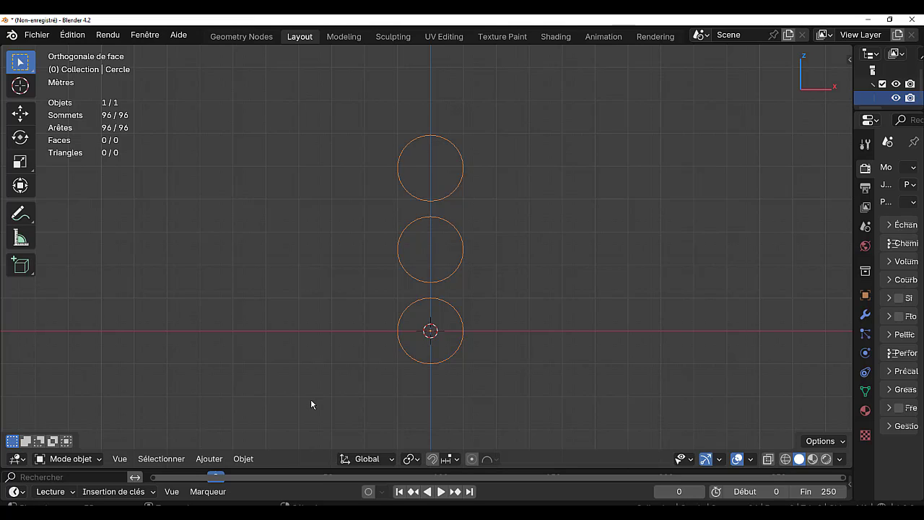
# Add a cube mesh at the origin over the lowest circle and turn on X-ray display
pyautogui.click(207, 459)
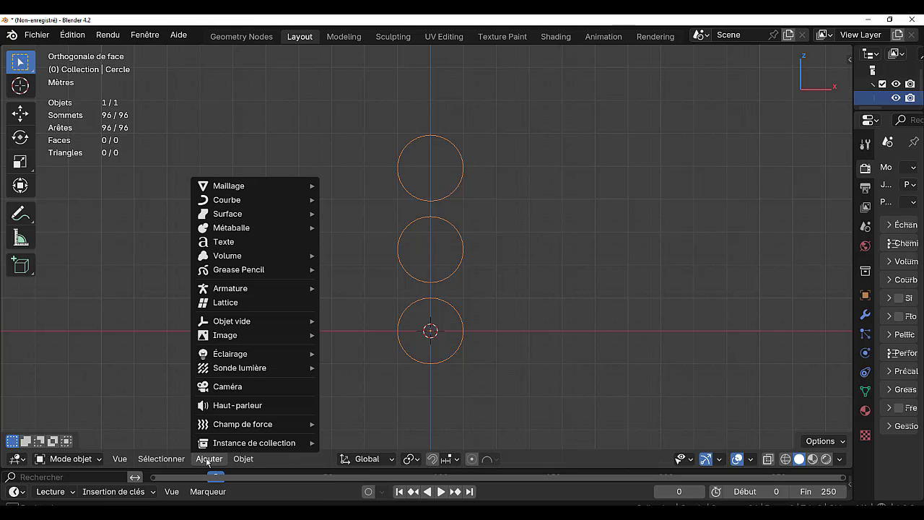
pyautogui.moveTo(251, 185)
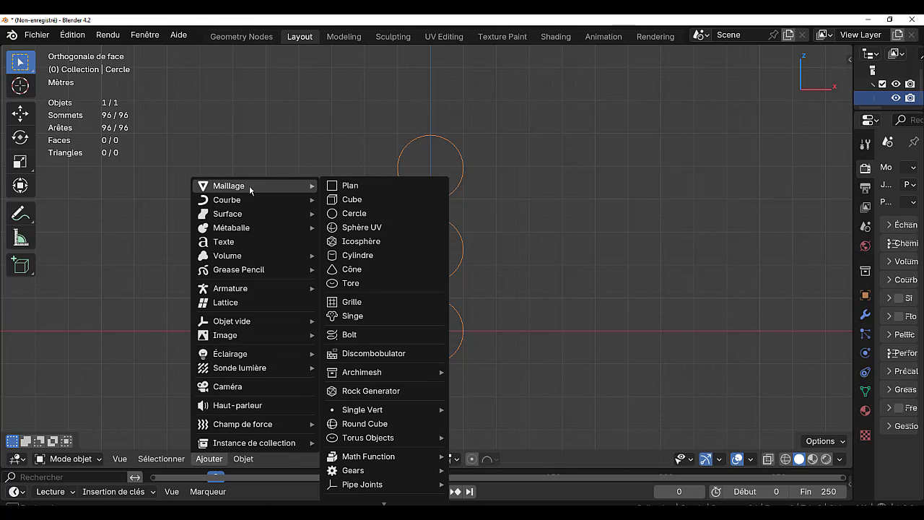
pyautogui.click(354, 200)
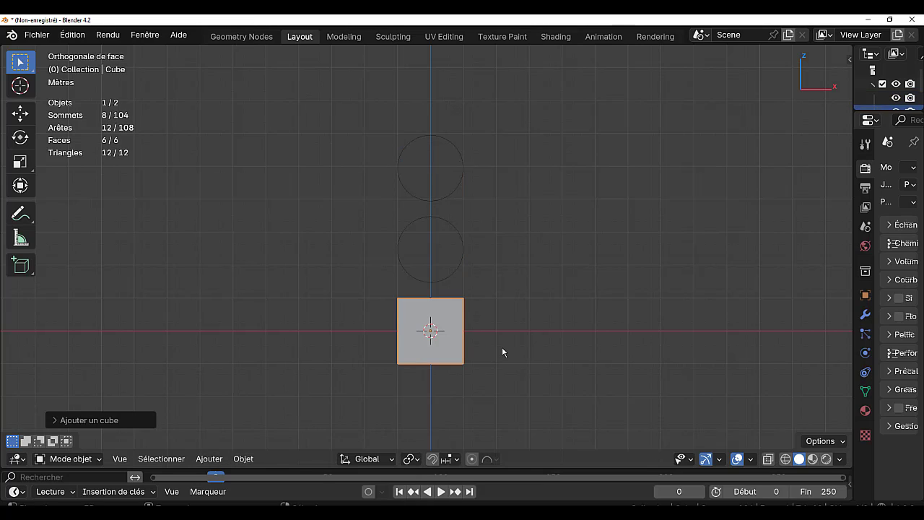
pyautogui.hotkey('alt', 'z')
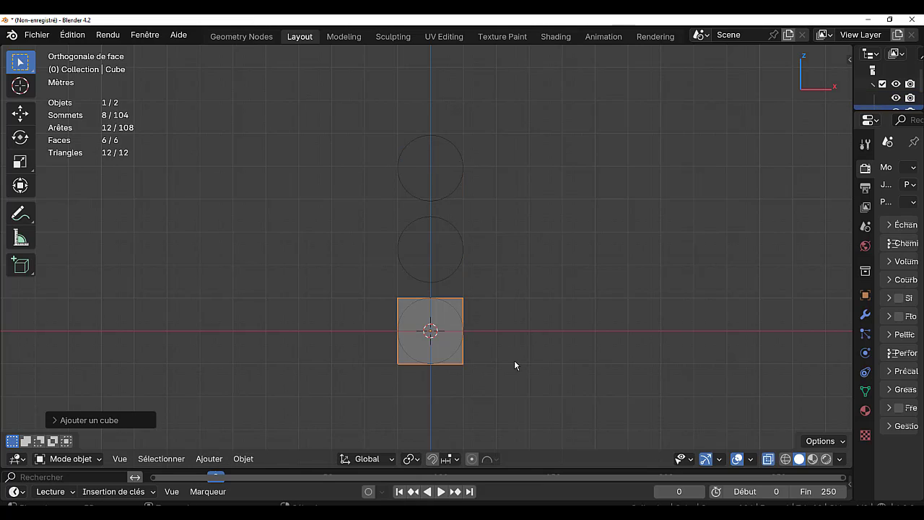
pyautogui.scroll(2, 435, 371)
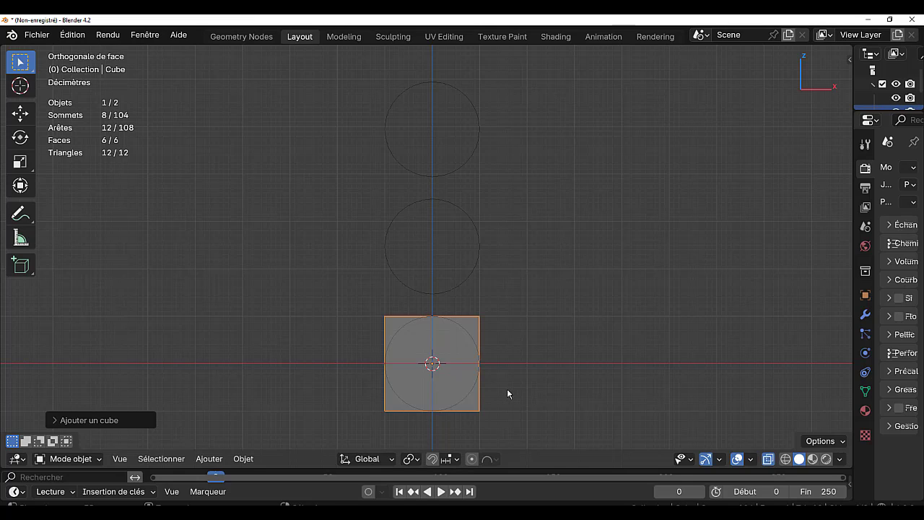
# In Edit Mode, widen the whole cube along the X axis to about 1.2 times its width
pyautogui.press('Tab')
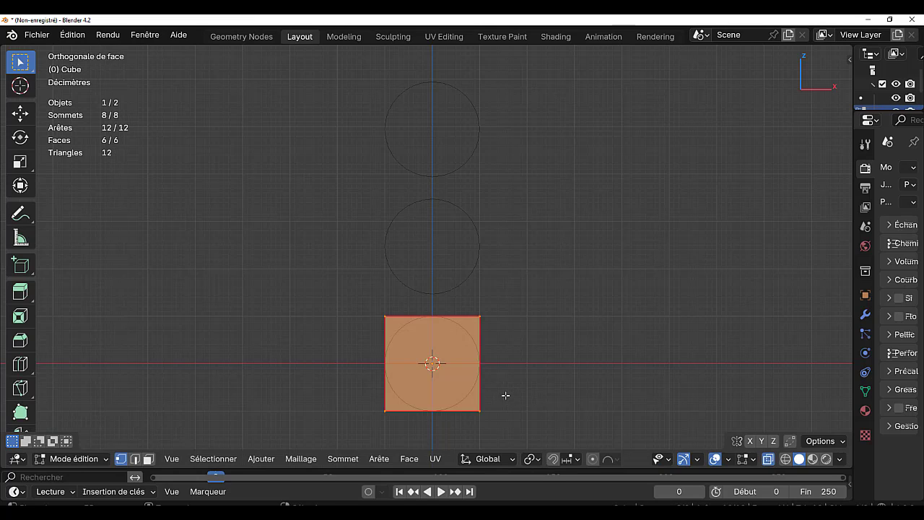
pyautogui.press('s')
pyautogui.press('x')
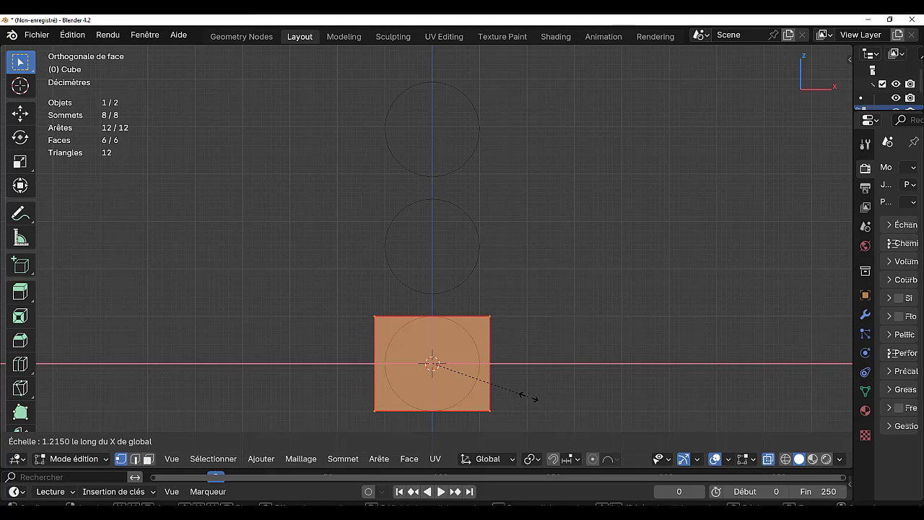
pyautogui.click(527, 394)
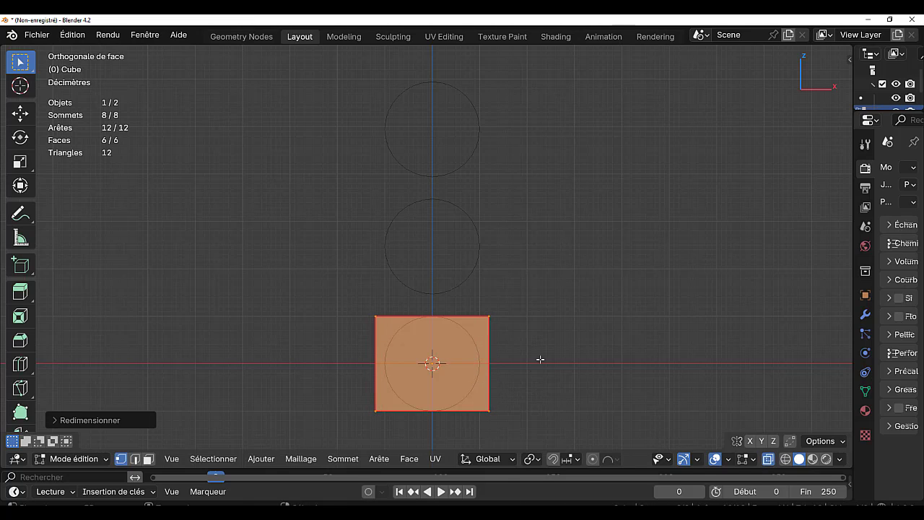
pyautogui.moveTo(541, 363); pyautogui.dragTo(548, 379, button='middle')
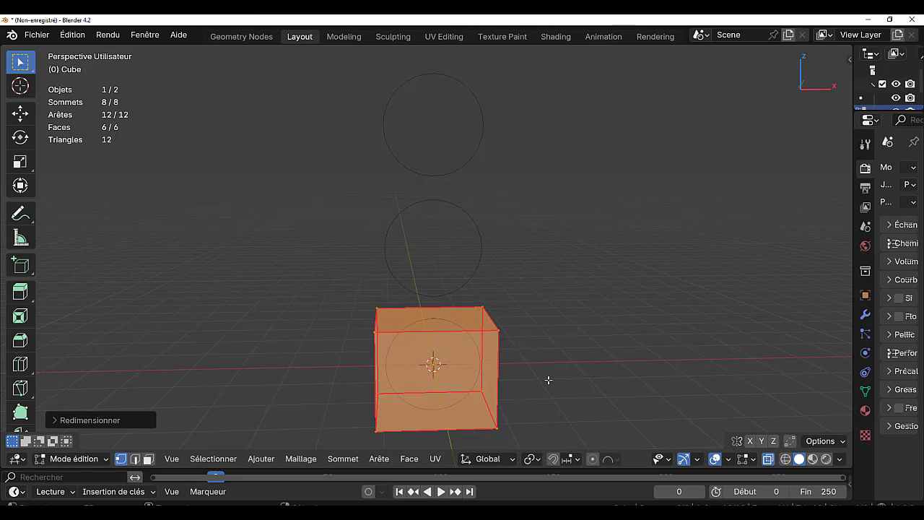
pyautogui.press('a')
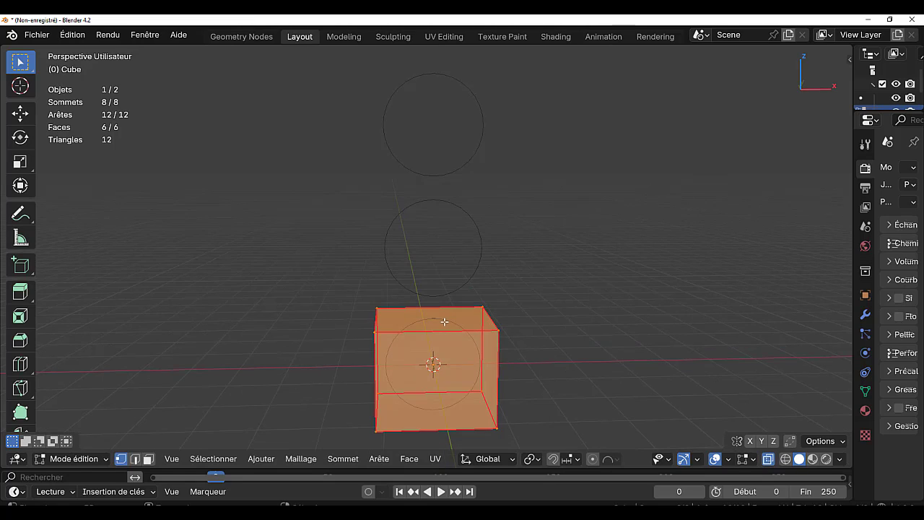
# In face select mode, raise the cube's top face about 5.2 m along Z so the block covers all three circles
pyautogui.press('3')
pyautogui.click(433, 319)
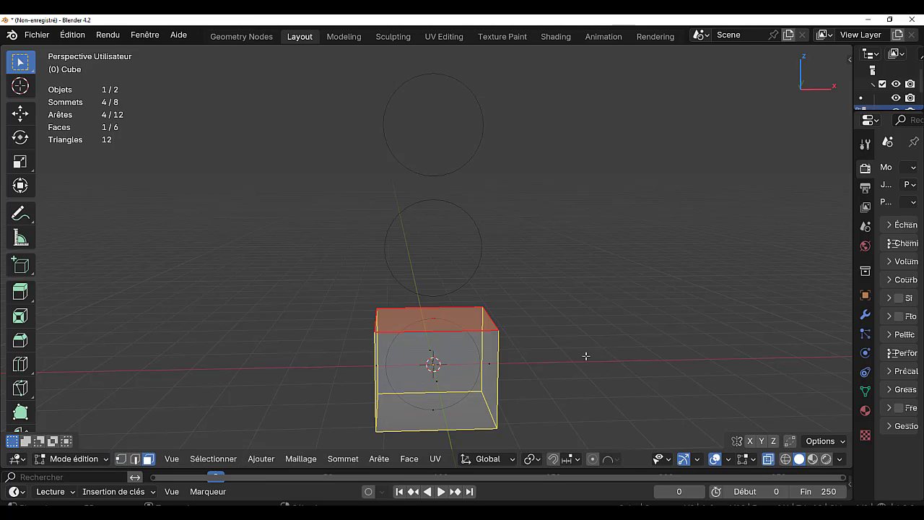
pyautogui.press('KP_1')
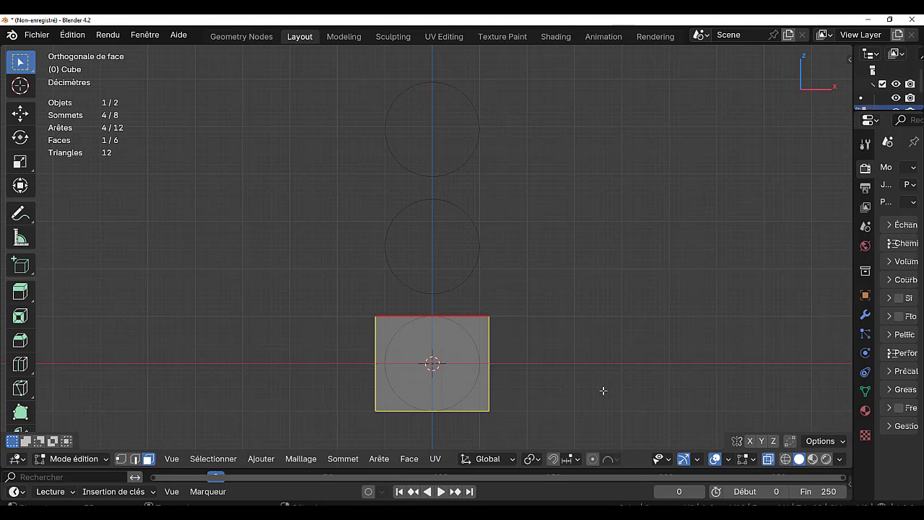
pyautogui.press('g')
pyautogui.press('z')
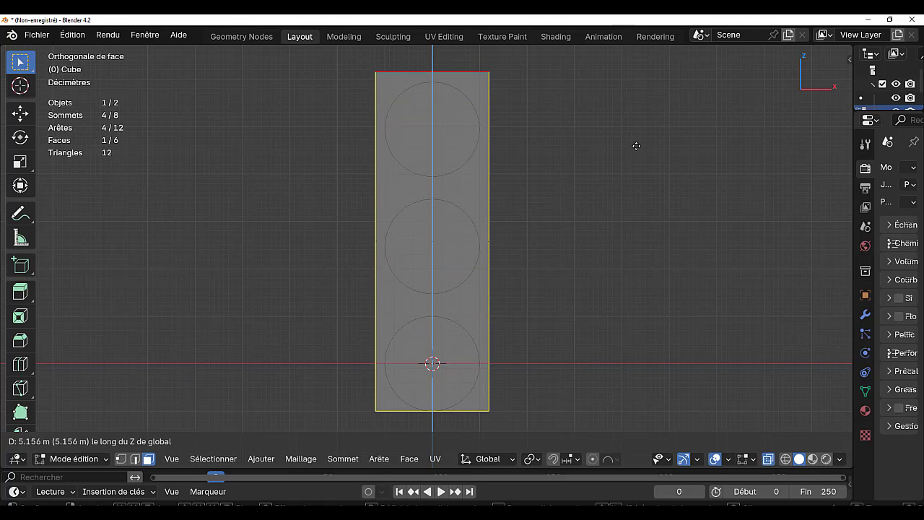
pyautogui.click(636, 139)
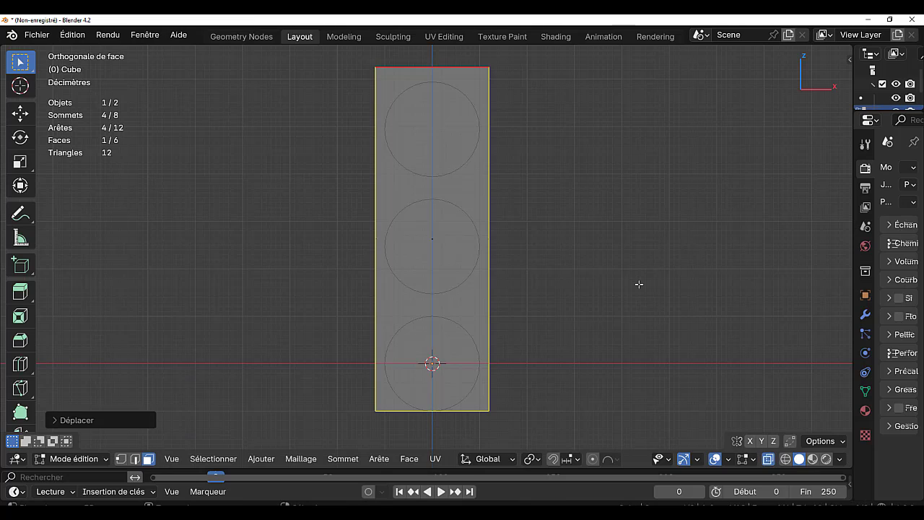
# Move the whole housing mesh down about 0.14 m along Z to centre it vertically around the three circles
pyautogui.press('a')
pyautogui.press('g')
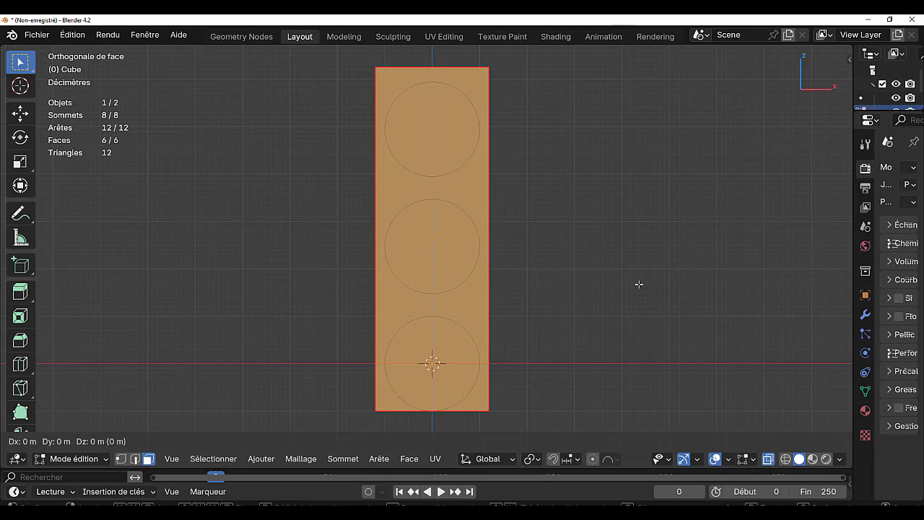
pyautogui.press('z')
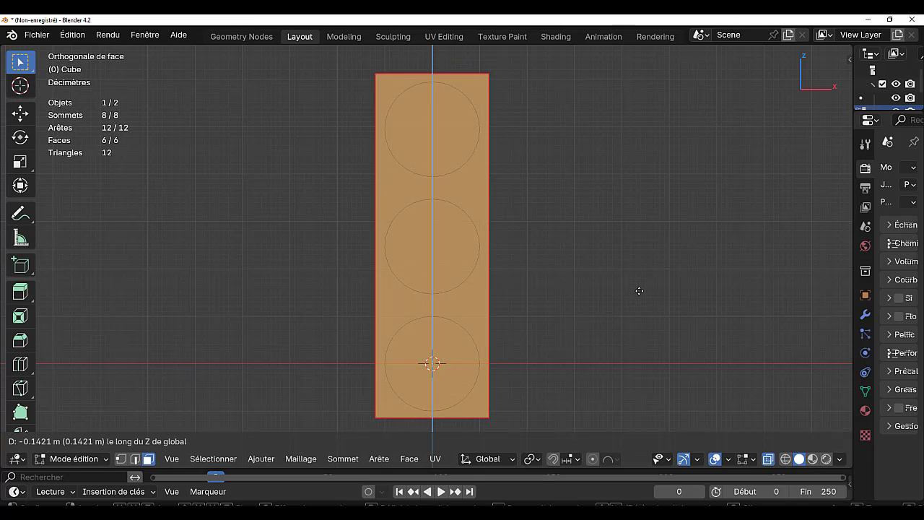
pyautogui.click(637, 289)
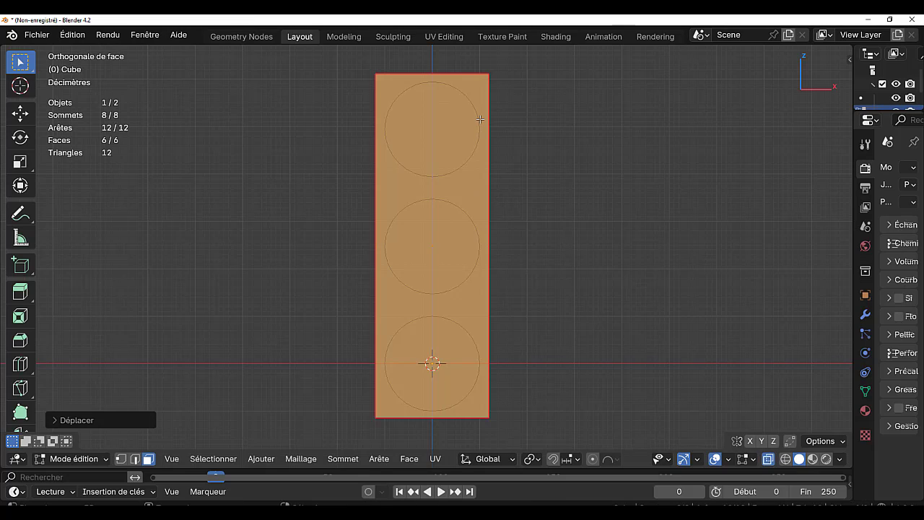
# Move the whole housing mesh back about 1.27 m along Y so the guide circles sit in front of it
pyautogui.scroll(-4, 530, 255)
pyautogui.moveTo(532, 258); pyautogui.dragTo(657, 279, button='middle')
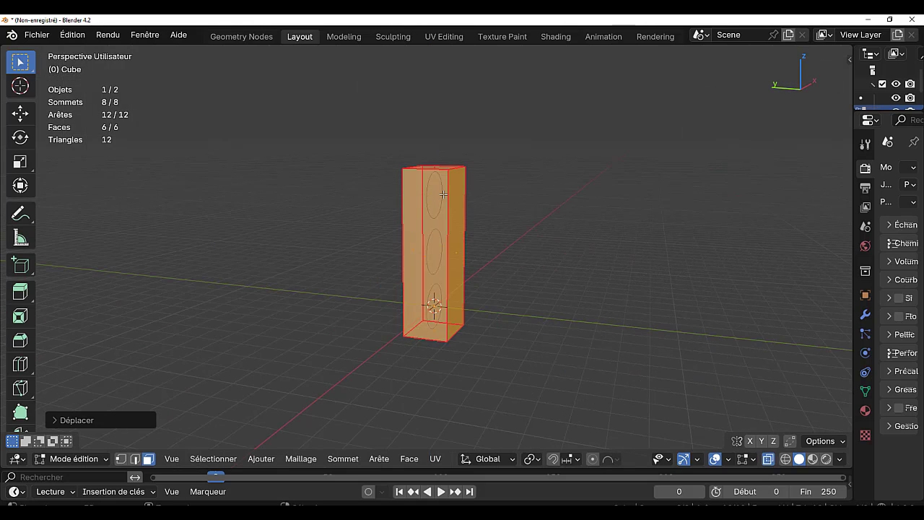
pyautogui.scroll(1, 533, 332)
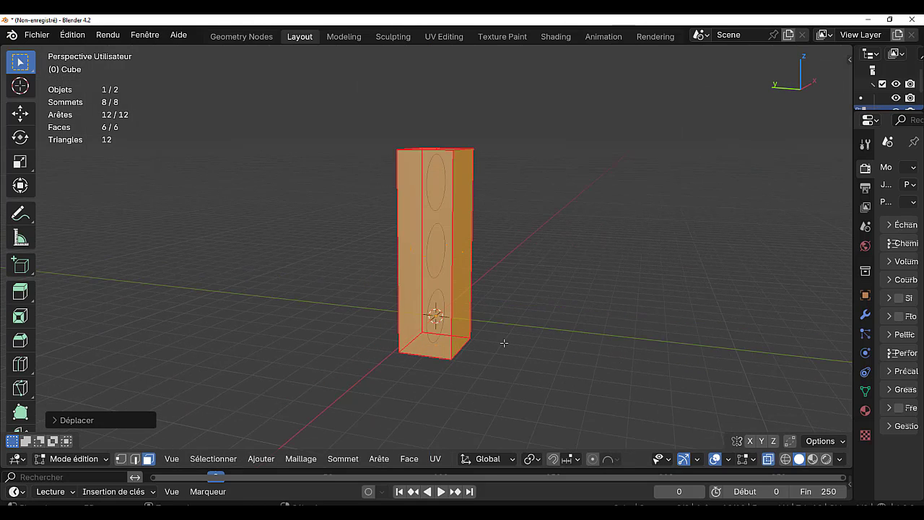
pyautogui.press('g')
pyautogui.press('y')
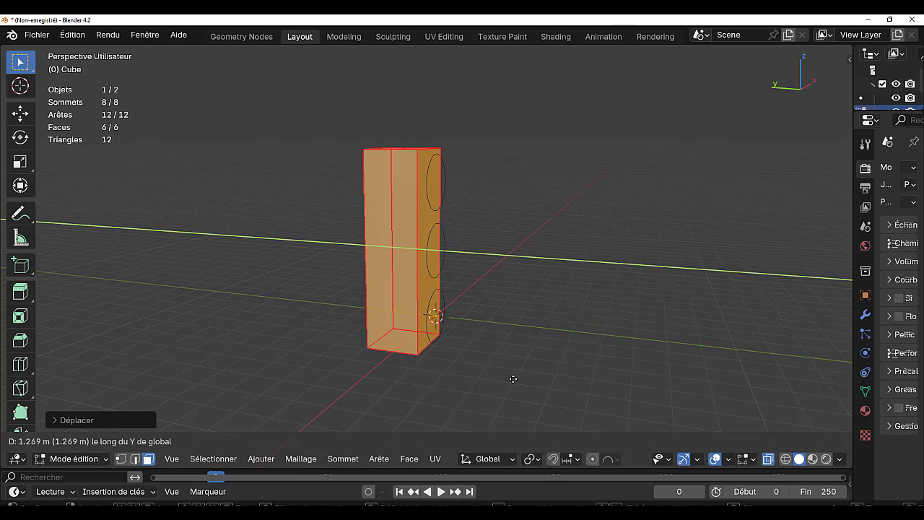
pyautogui.click(513, 379)
pyautogui.moveTo(512, 379); pyautogui.dragTo(598, 380, button='middle')
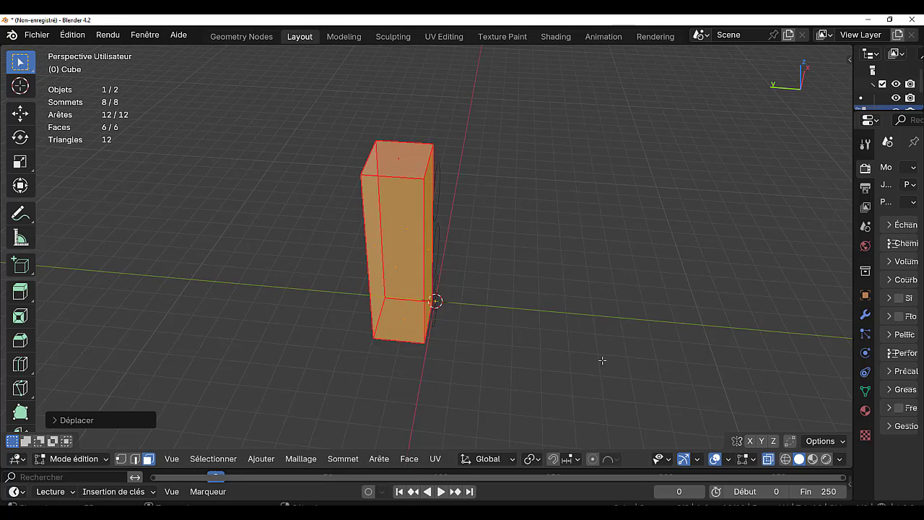
pyautogui.scroll(5, 600, 353)
pyautogui.moveTo(602, 347); pyautogui.dragTo(532, 289, button='middle')
pyautogui.scroll(-5, 532, 290)
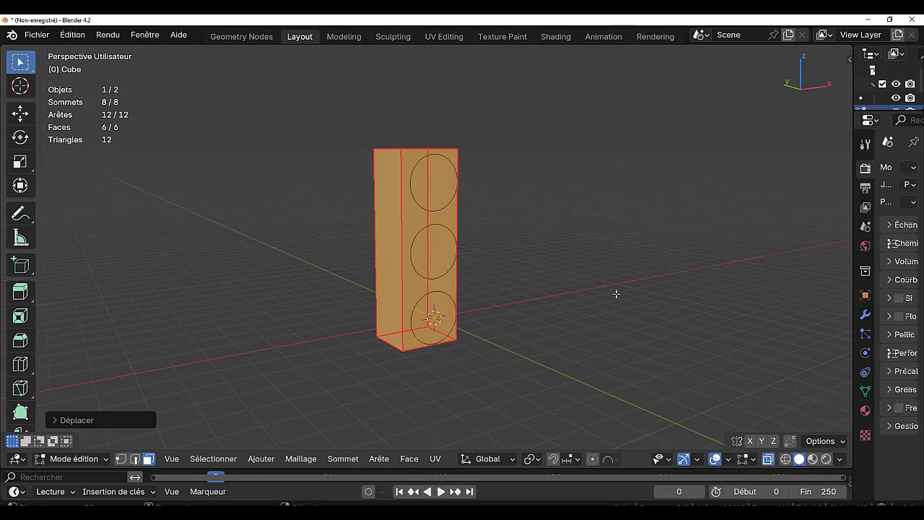
# From the front view, use Knife Project with the Cercle object to cut the three circles into the housing mesh
pyautogui.press('KP_1')
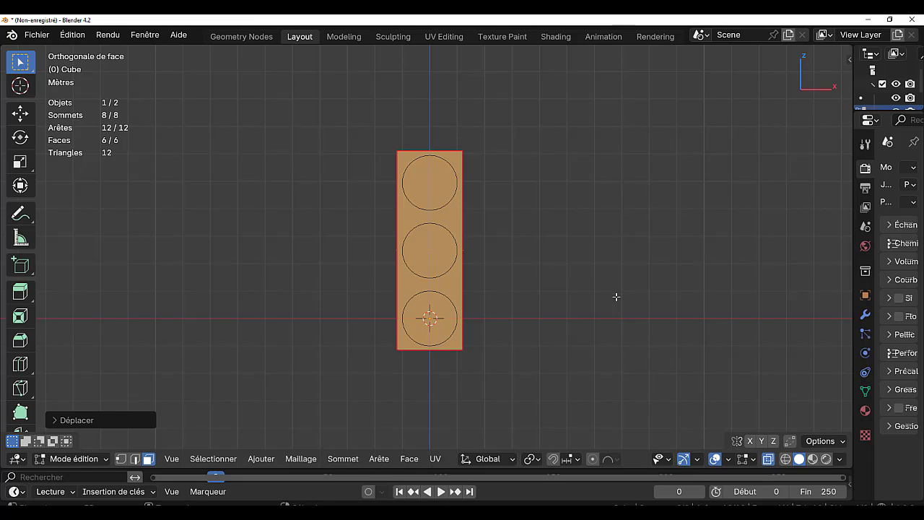
pyautogui.scroll(1, 509, 365)
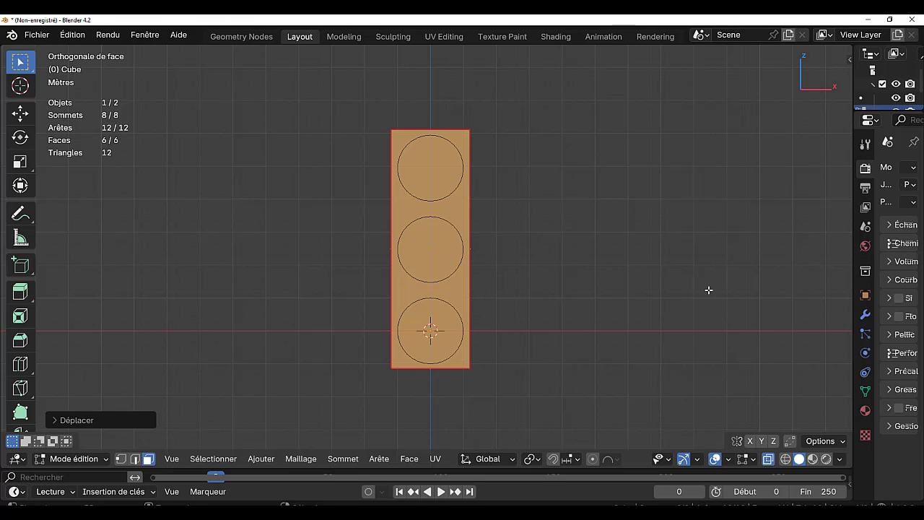
pyautogui.moveTo(854, 254); pyautogui.dragTo(722, 279)
pyautogui.moveTo(862, 108); pyautogui.dragTo(861, 248)
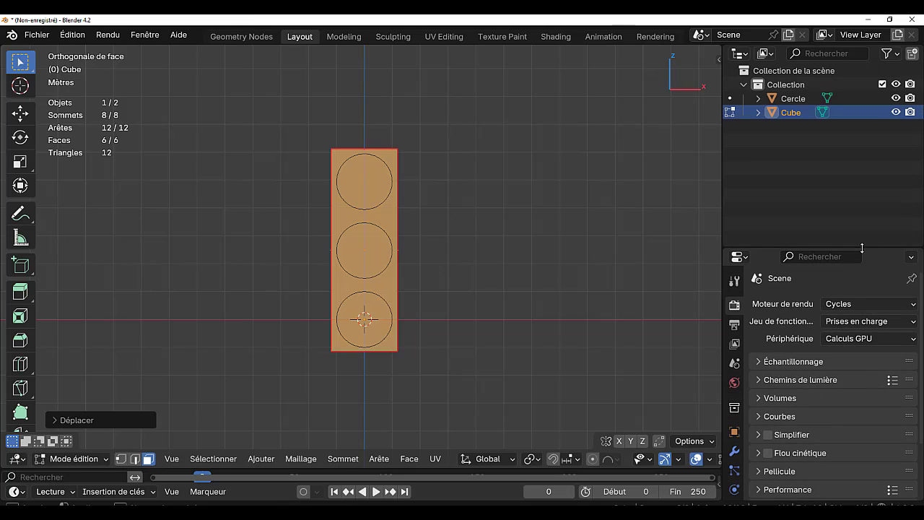
pyautogui.click(806, 99)
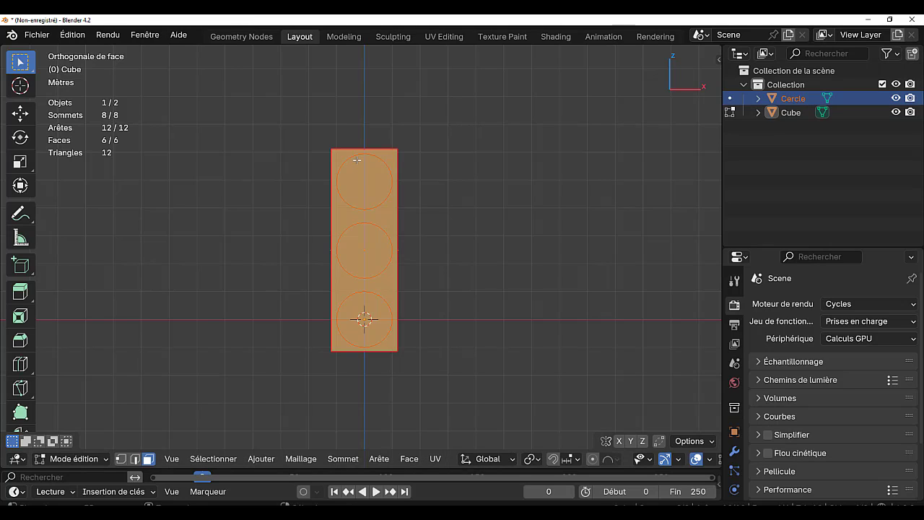
pyautogui.click(309, 459)
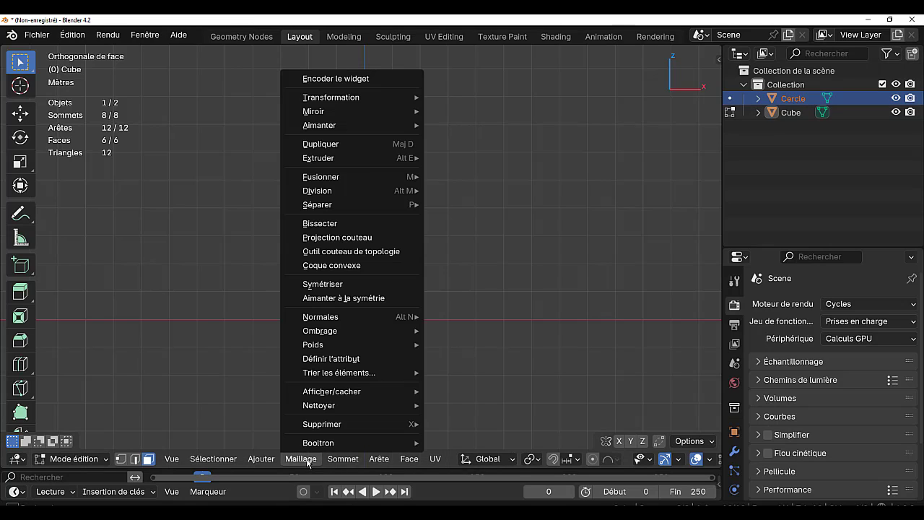
pyautogui.click(339, 238)
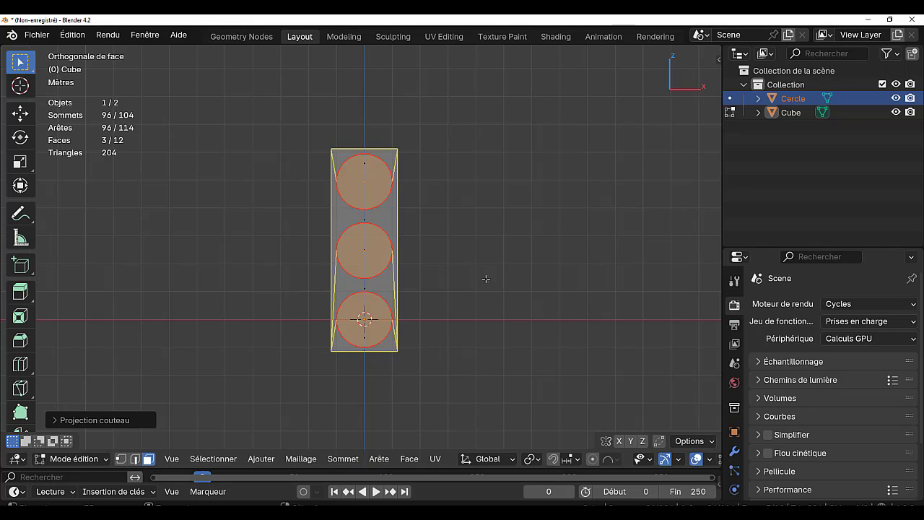
# Hide the Cercle guide object and turn off X-ray display
pyautogui.moveTo(486, 277); pyautogui.dragTo(550, 310, button='middle')
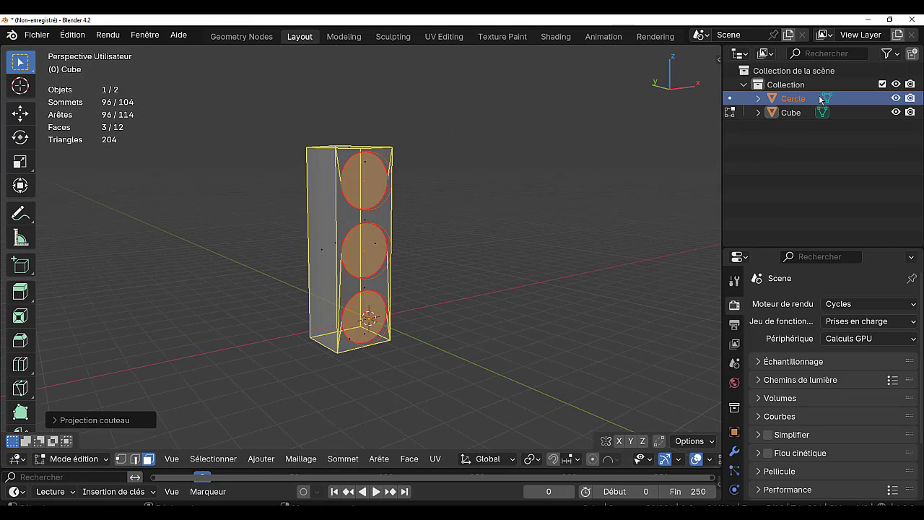
pyautogui.click(896, 99)
pyautogui.scroll(1, 568, 297)
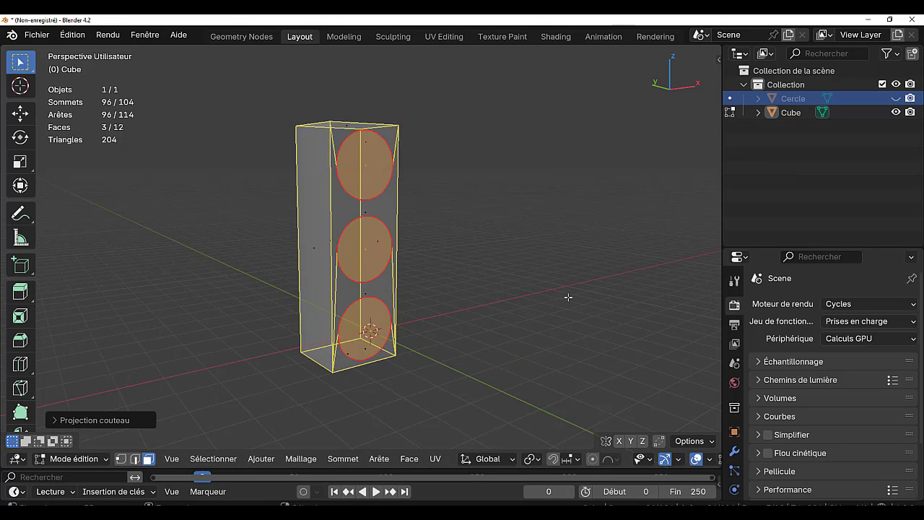
pyautogui.moveTo(575, 300); pyautogui.dragTo(505, 309, button='middle')
pyautogui.scroll(2, 415, 305)
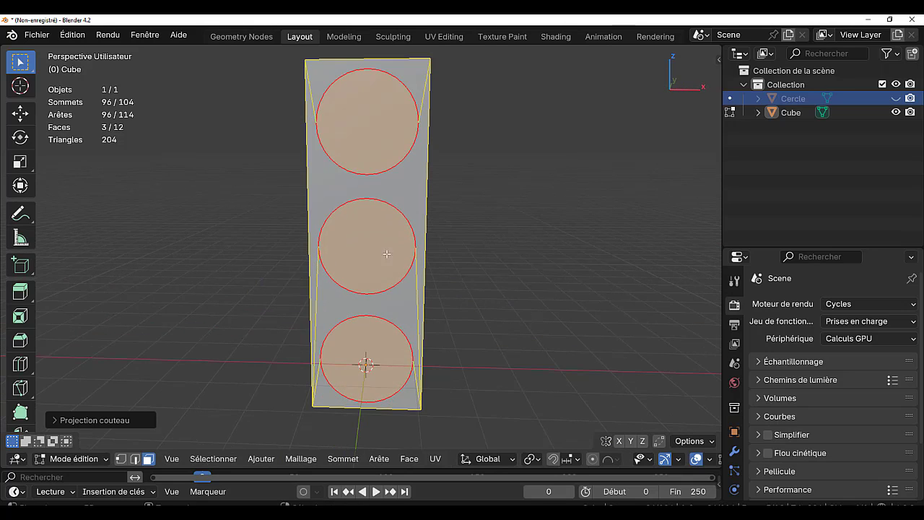
pyautogui.moveTo(489, 270); pyautogui.dragTo(570, 278, button='middle')
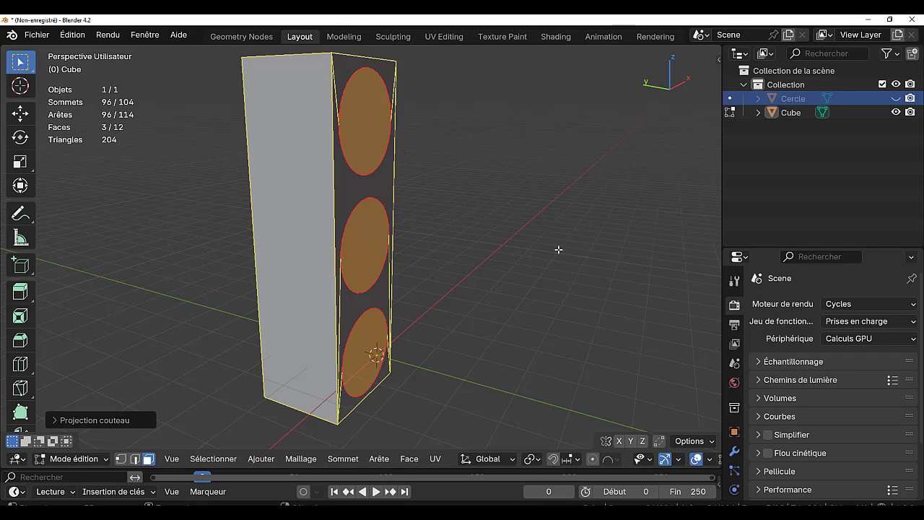
pyautogui.moveTo(602, 246); pyautogui.dragTo(533, 253, button='middle')
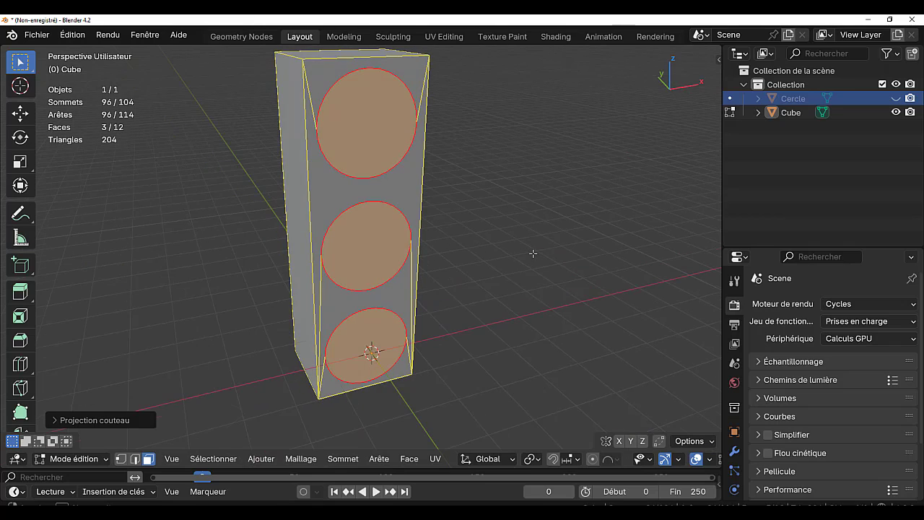
# Inset the three selected circular faces on the housing front by about 0.08 m
pyautogui.press('i')
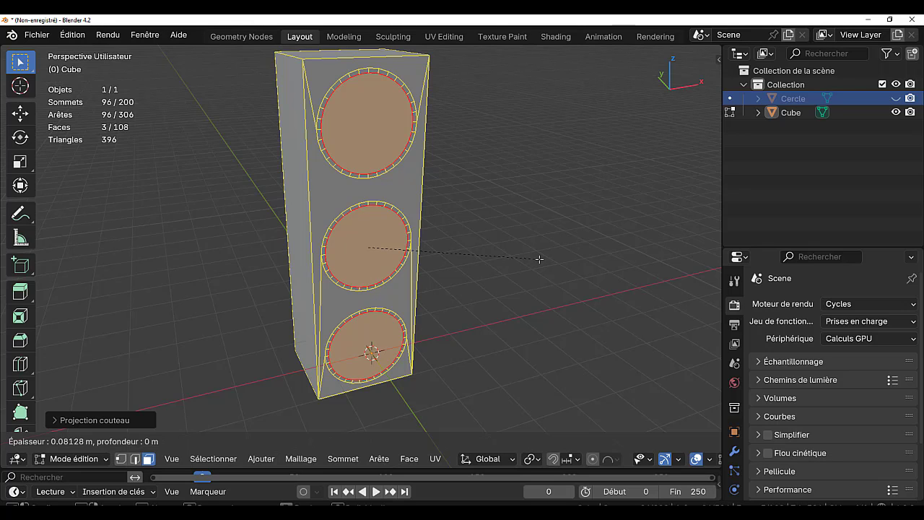
pyautogui.click(539, 258)
pyautogui.scroll(3, 567, 301)
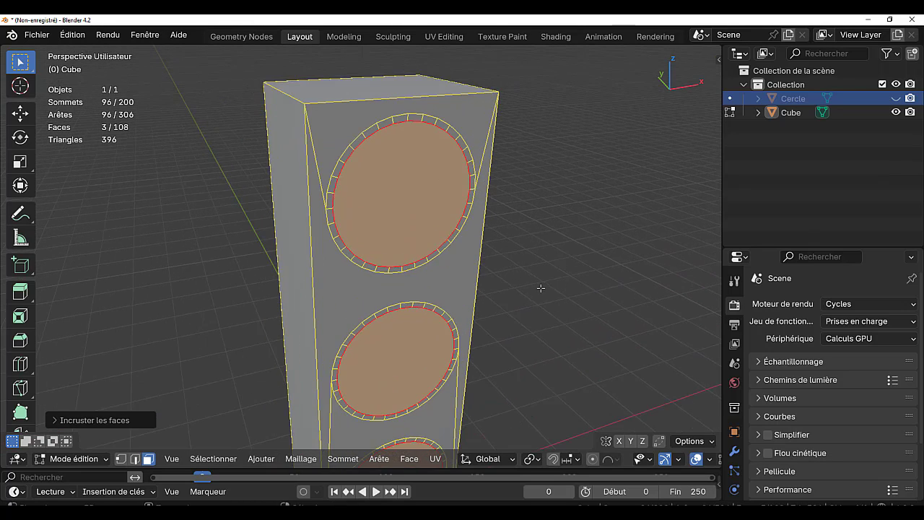
# Select the upper half of the thin ring of faces around the top light, from its left side over to its right side
pyautogui.moveTo(540, 288); pyautogui.dragTo(537, 288, button='middle')
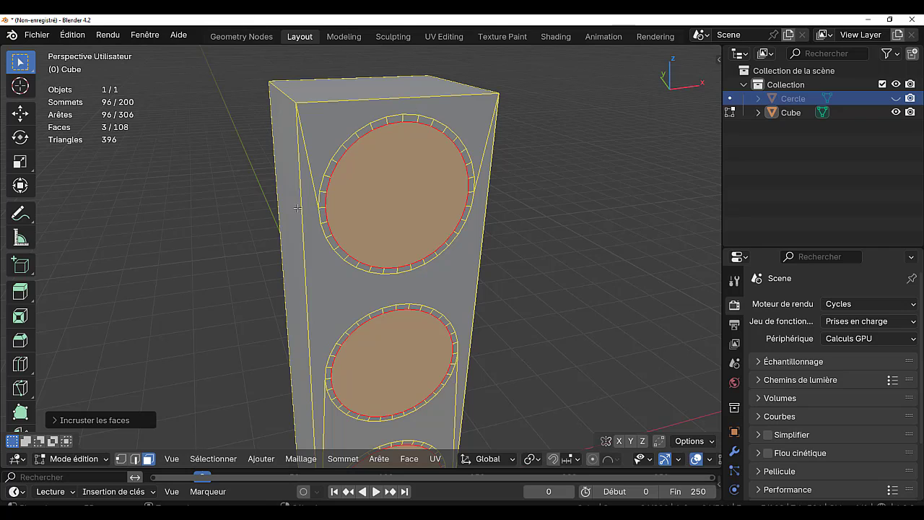
pyautogui.moveTo(378, 211); pyautogui.dragTo(408, 208, button='middle')
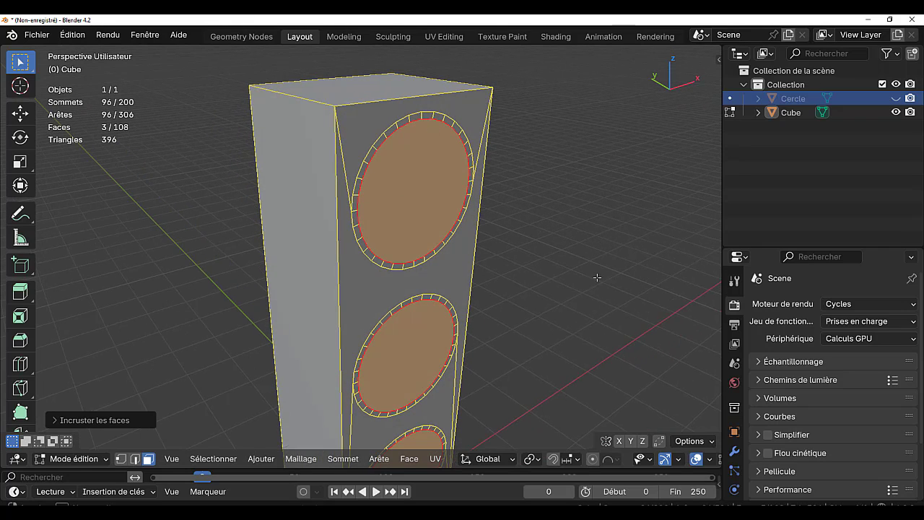
pyautogui.moveTo(598, 277); pyautogui.dragTo(588, 275, button='middle')
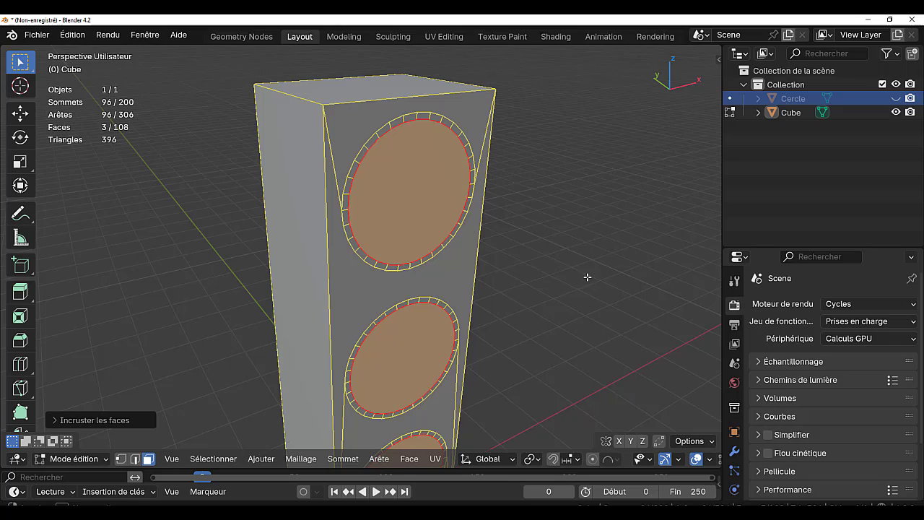
pyautogui.click(345, 201)
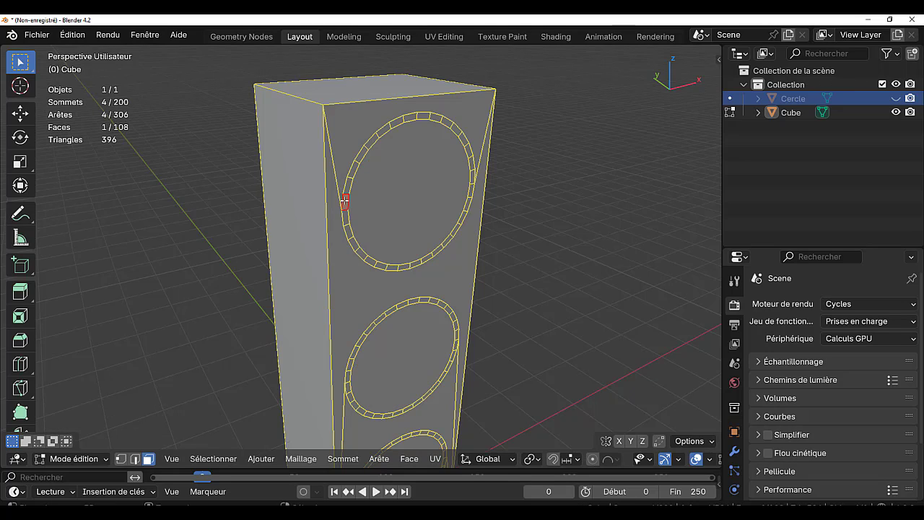
pyautogui.moveTo(632, 275); pyautogui.dragTo(598, 281, button='middle')
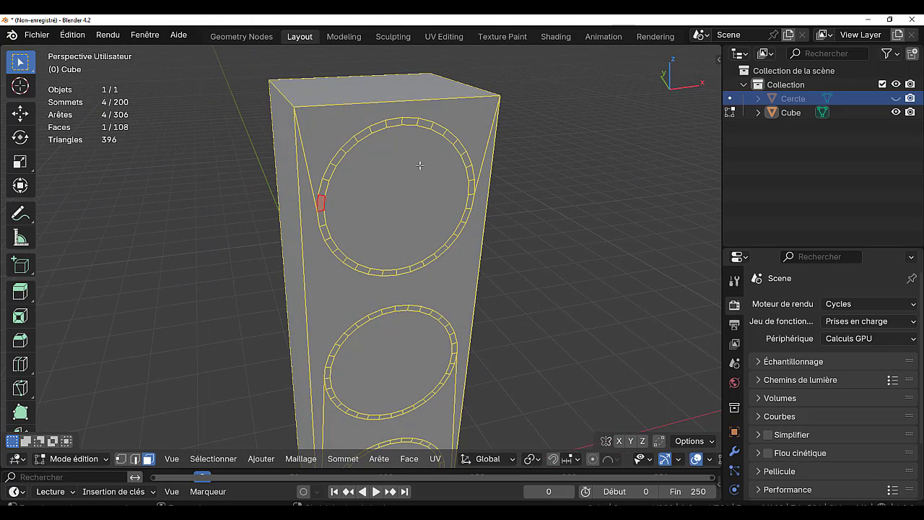
pyautogui.keyDown('ctrl'); pyautogui.click(398, 121); pyautogui.keyUp('ctrl')
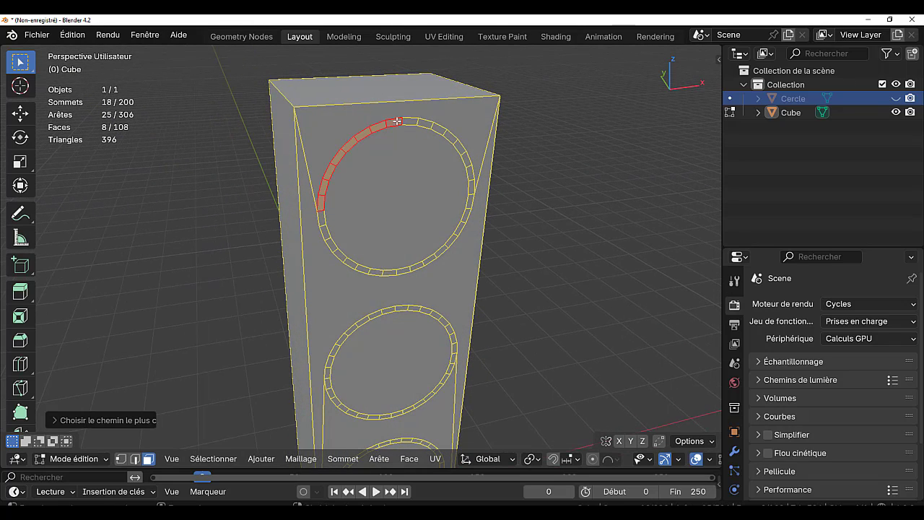
pyautogui.keyDown('ctrl'); pyautogui.click(472, 186); pyautogui.keyUp('ctrl')
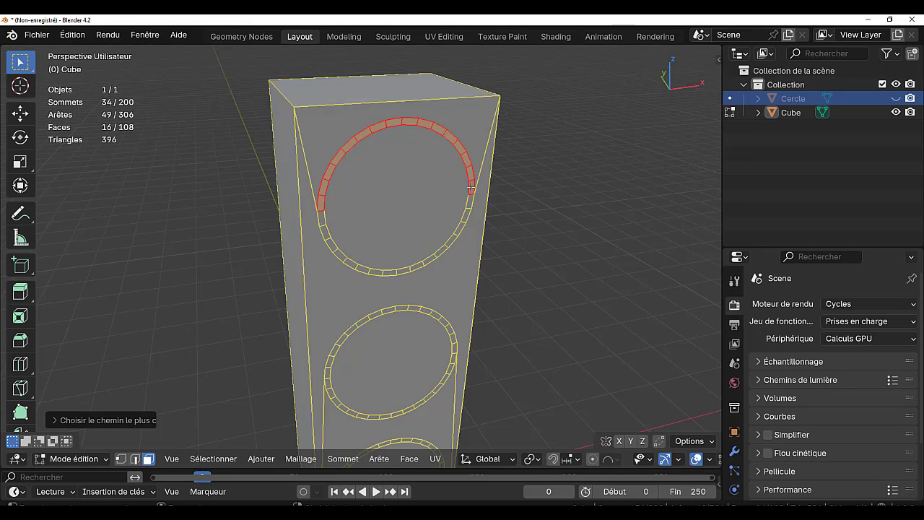
pyautogui.scroll(-2, 584, 251)
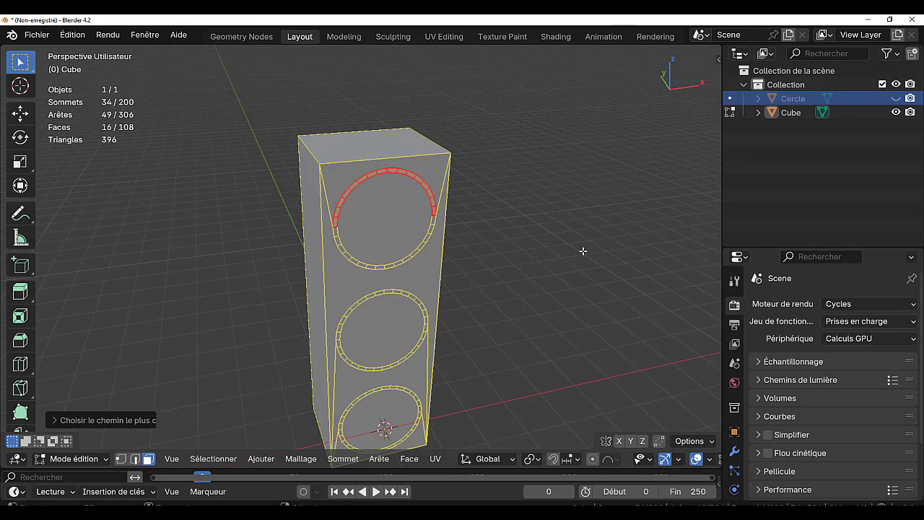
pyautogui.moveTo(524, 292); pyautogui.dragTo(504, 283, button='middle')
pyautogui.scroll(4, 504, 307)
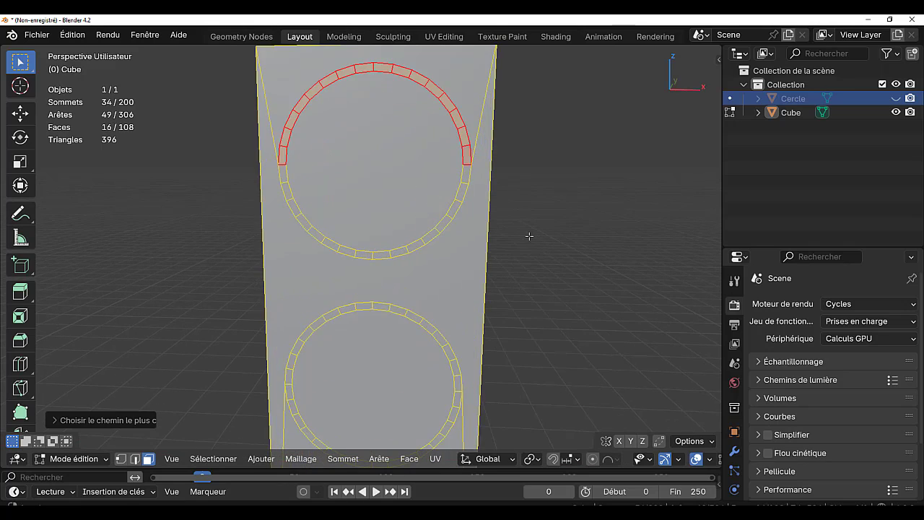
pyautogui.scroll(-3, 528, 236)
pyautogui.keyDown('shift'); pyautogui.moveTo(536, 318); pyautogui.dragTo(561, 282, button='middle'); pyautogui.keyUp('shift')
pyautogui.scroll(1, 548, 313)
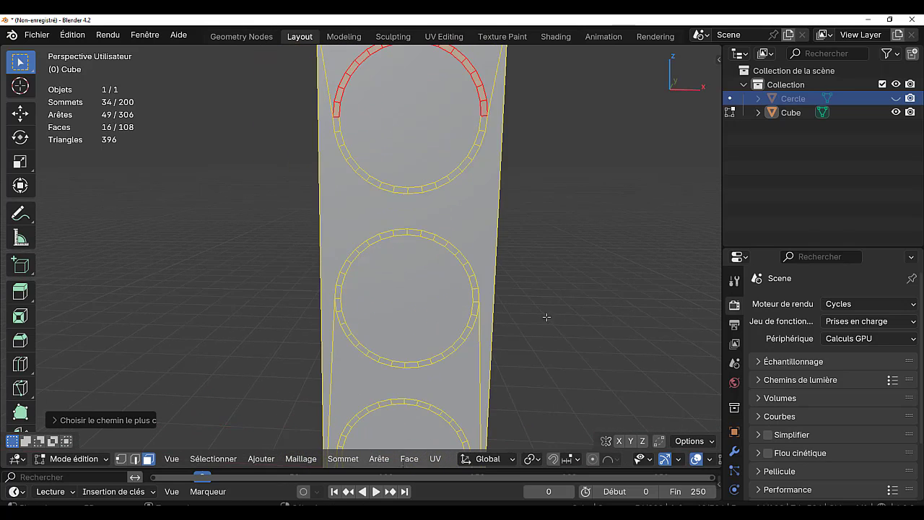
# Add the upper half of the thin ring of faces around the middle light to the selection
pyautogui.keyDown('shift'); pyautogui.click(337, 293); pyautogui.keyUp('shift')
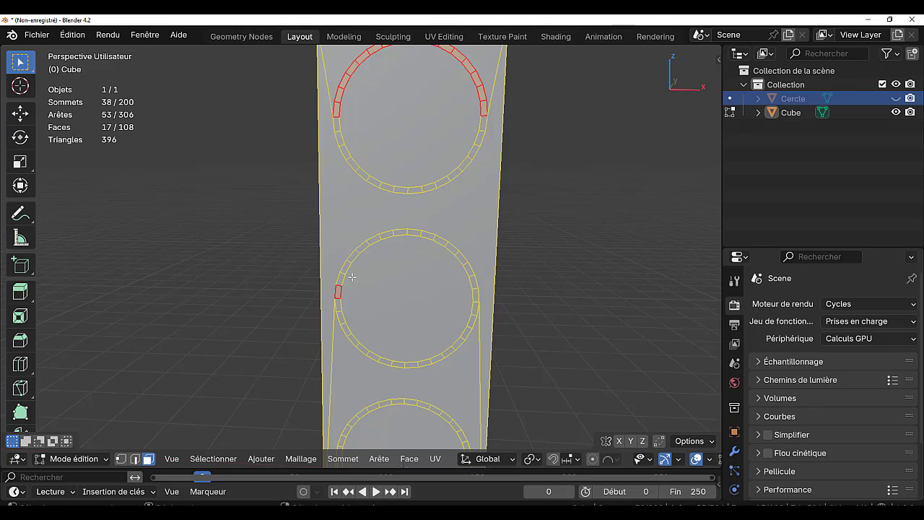
pyautogui.keyDown('ctrl'); pyautogui.click(409, 233); pyautogui.keyUp('ctrl')
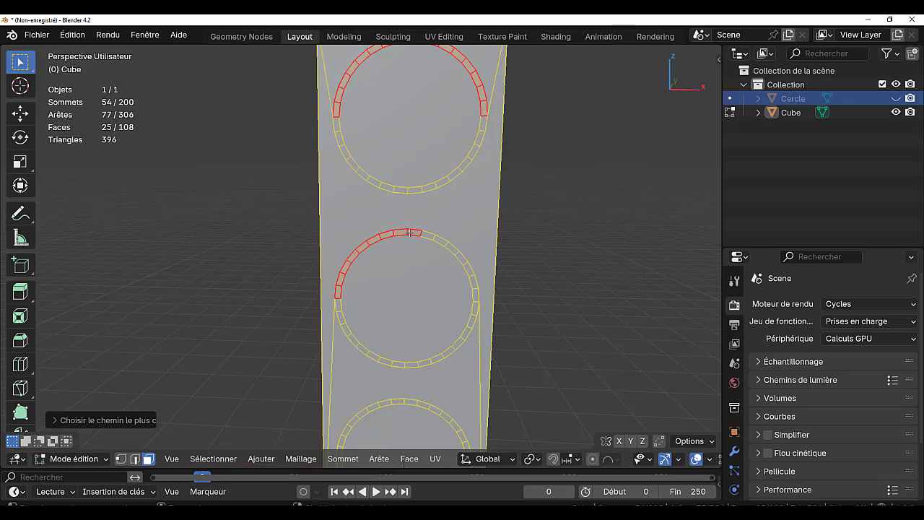
pyautogui.keyDown('ctrl'); pyautogui.click(473, 296); pyautogui.keyUp('ctrl')
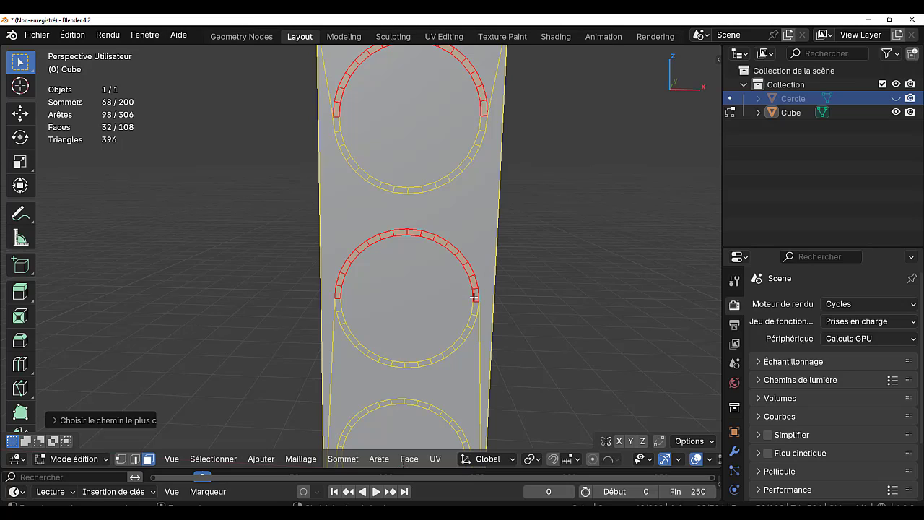
# Add the upper half of the thin ring of faces around the bottom light to the selection
pyautogui.scroll(-1, 625, 302)
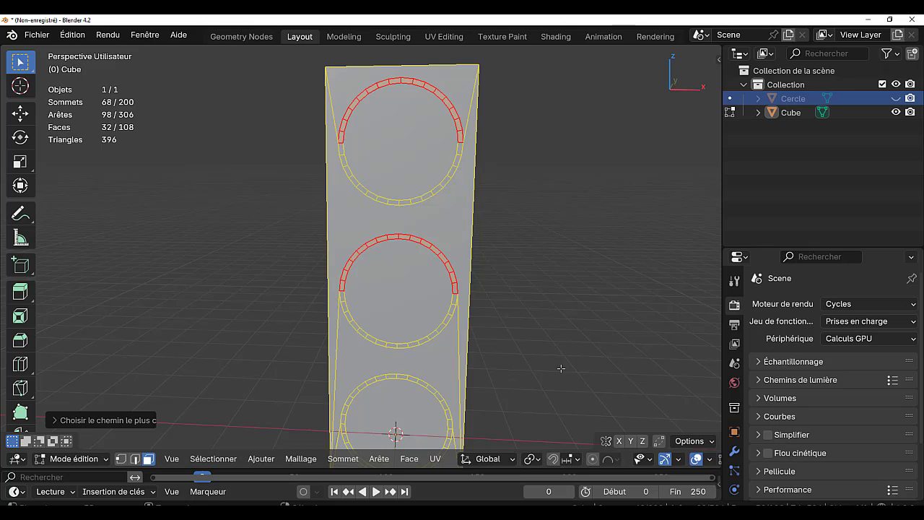
pyautogui.scroll(3, 561, 346)
pyautogui.scroll(-4, 542, 373)
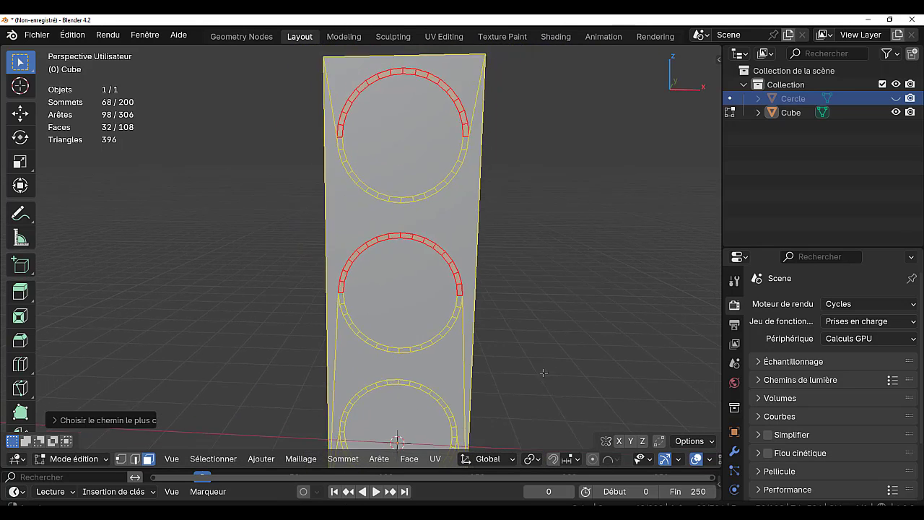
pyautogui.keyDown('shift'); pyautogui.moveTo(536, 375); pyautogui.dragTo(547, 283, button='middle'); pyautogui.keyUp('shift')
pyautogui.scroll(1, 538, 301)
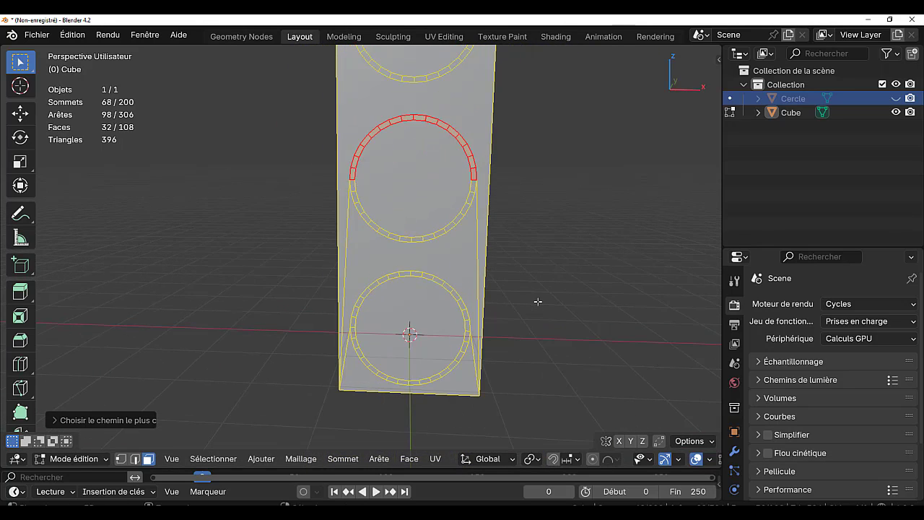
pyautogui.scroll(1, 367, 338)
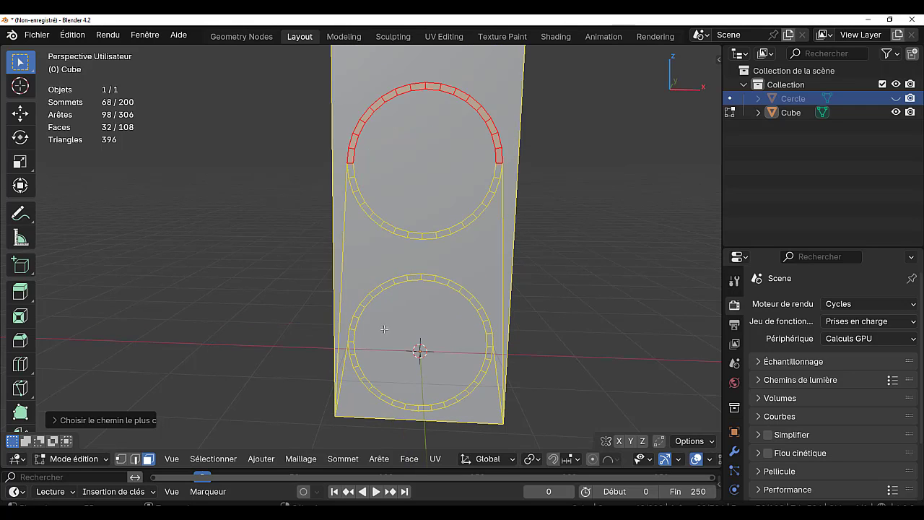
pyautogui.keyDown('shift'); pyautogui.moveTo(596, 339); pyautogui.dragTo(599, 315, button='middle'); pyautogui.keyUp('shift')
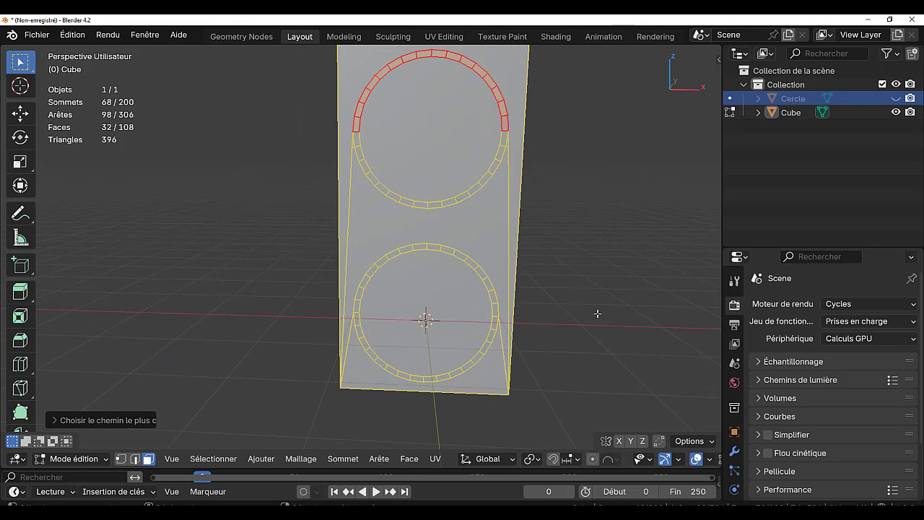
pyautogui.keyDown('shift'); pyautogui.click(356, 307); pyautogui.keyUp('shift')
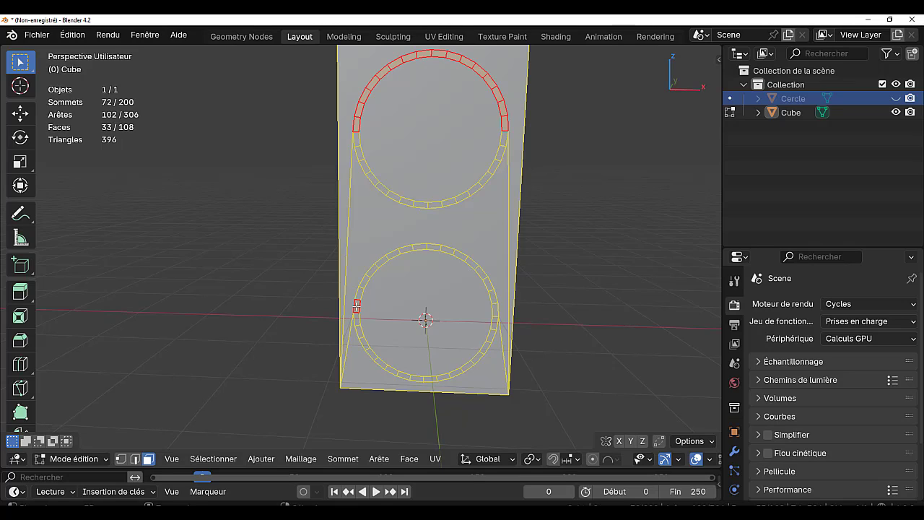
pyautogui.keyDown('ctrl'); pyautogui.click(424, 247); pyautogui.keyUp('ctrl')
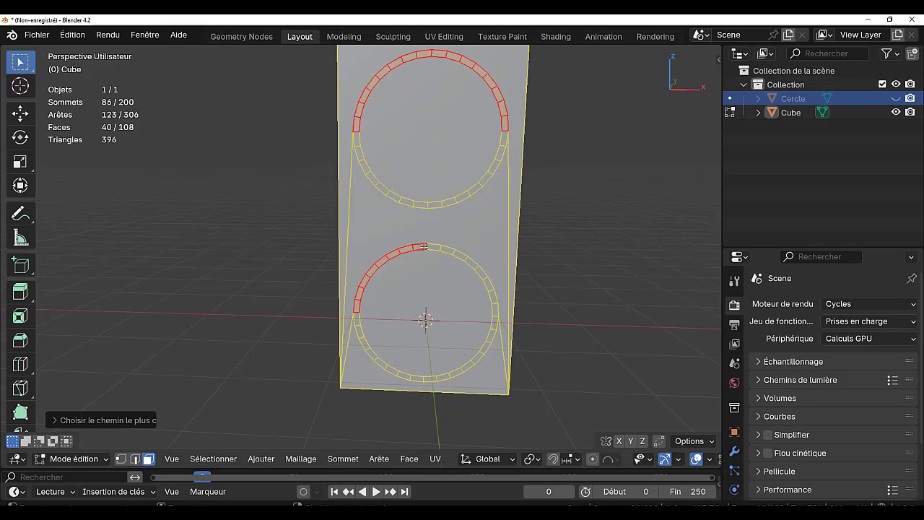
pyautogui.keyDown('ctrl'); pyautogui.click(494, 312); pyautogui.keyUp('ctrl')
# Extrude the three selected half rings outward from the housing front by about 0.61 m to form the visors
pyautogui.scroll(-4, 439, 330)
pyautogui.moveTo(330, 346); pyautogui.dragTo(486, 350, button='middle')
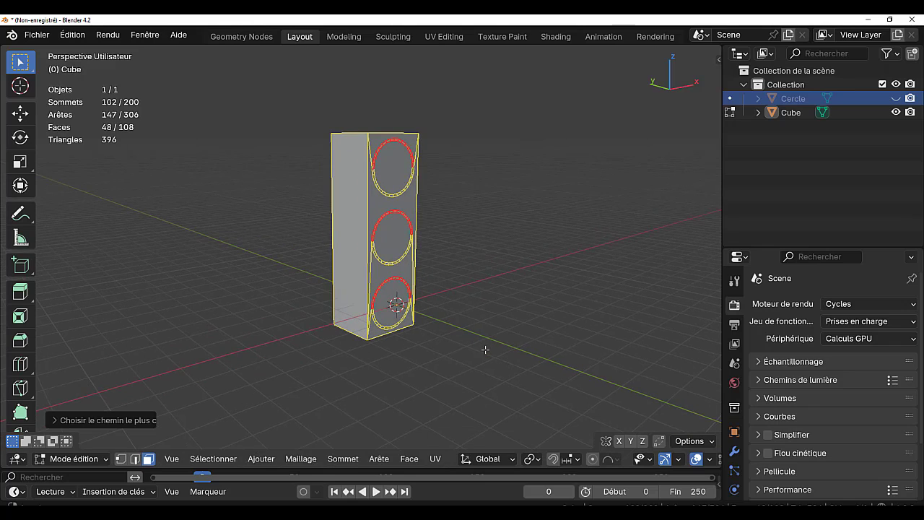
pyautogui.press('e')
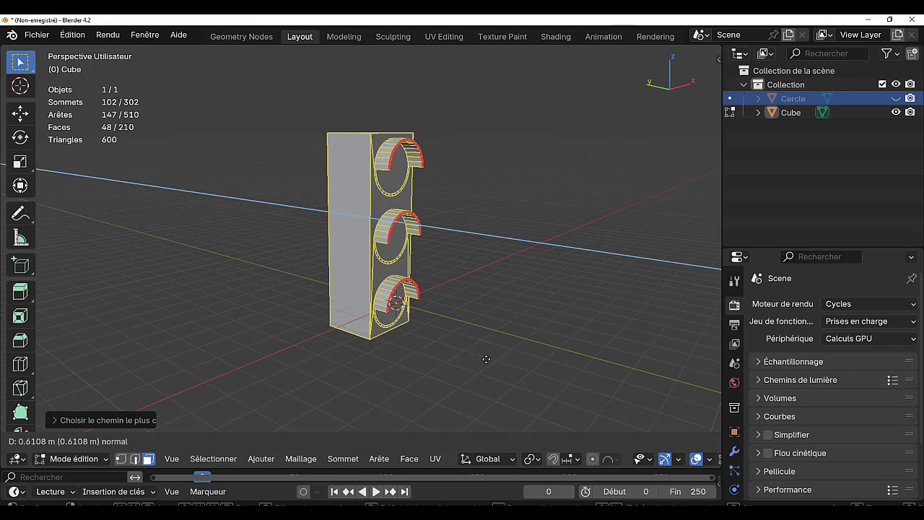
pyautogui.click(487, 359)
pyautogui.moveTo(487, 359); pyautogui.dragTo(520, 359, button='middle')
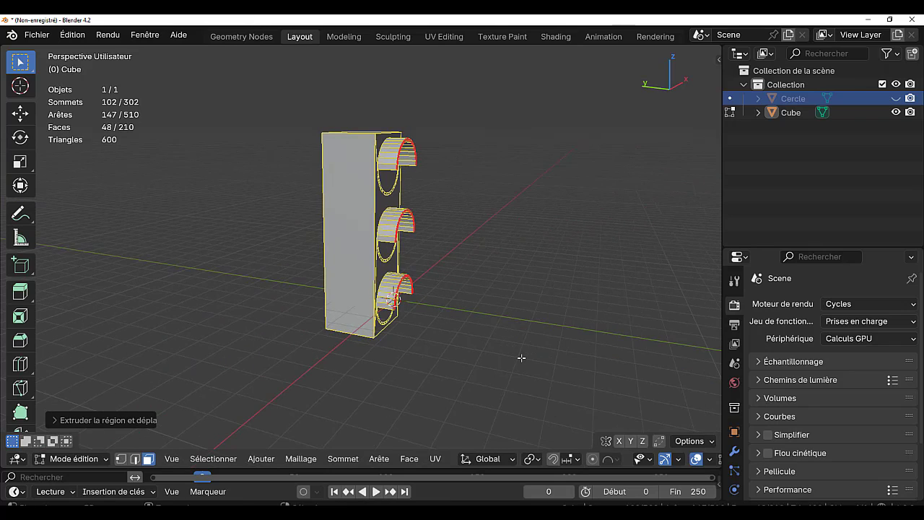
# Set the transform pivot to individual origins and rotate the visors' end faces about 41° around the global X axis
pyautogui.scroll(2, 521, 357)
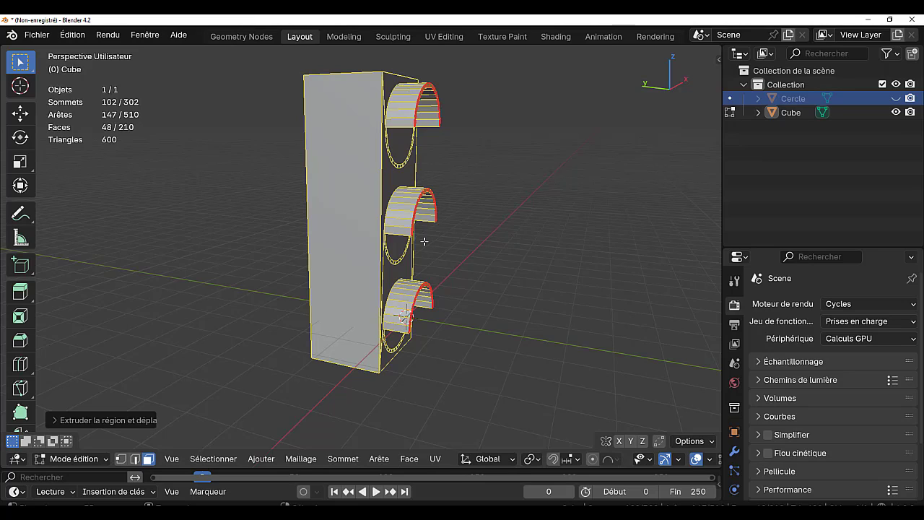
pyautogui.click(533, 459)
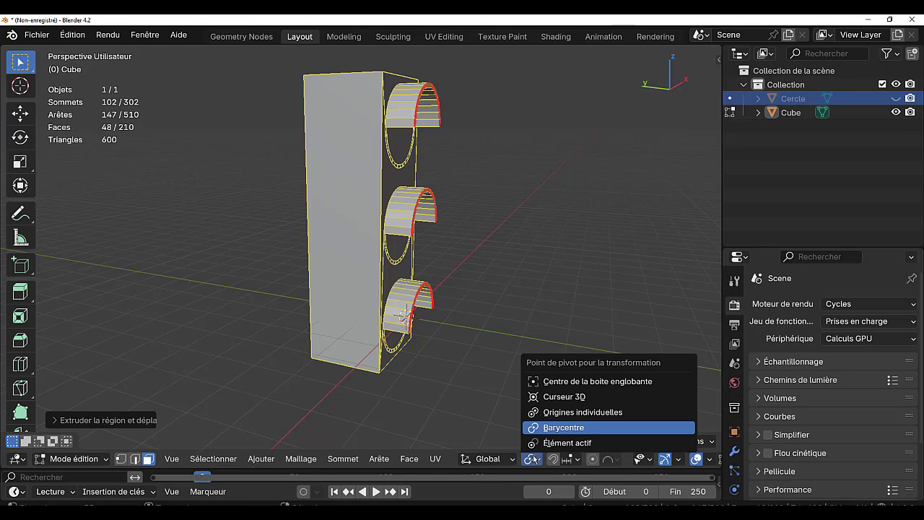
pyautogui.click(570, 413)
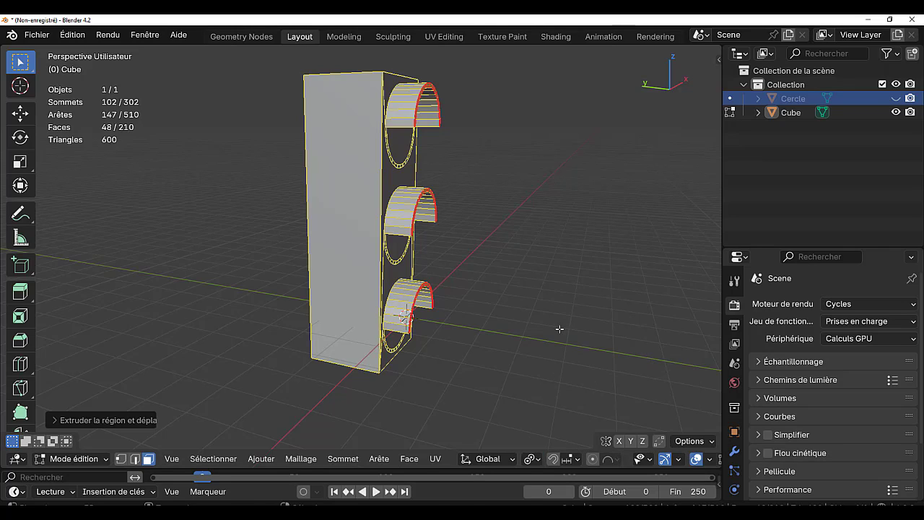
pyautogui.press('r')
pyautogui.press('x')
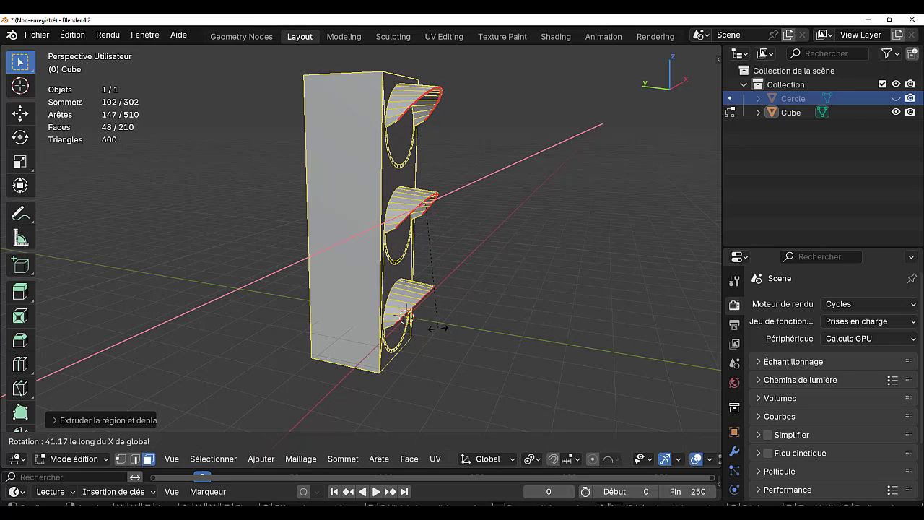
pyautogui.moveTo(473, 340); pyautogui.dragTo(412, 344, button='middle')
pyautogui.press('Tab')
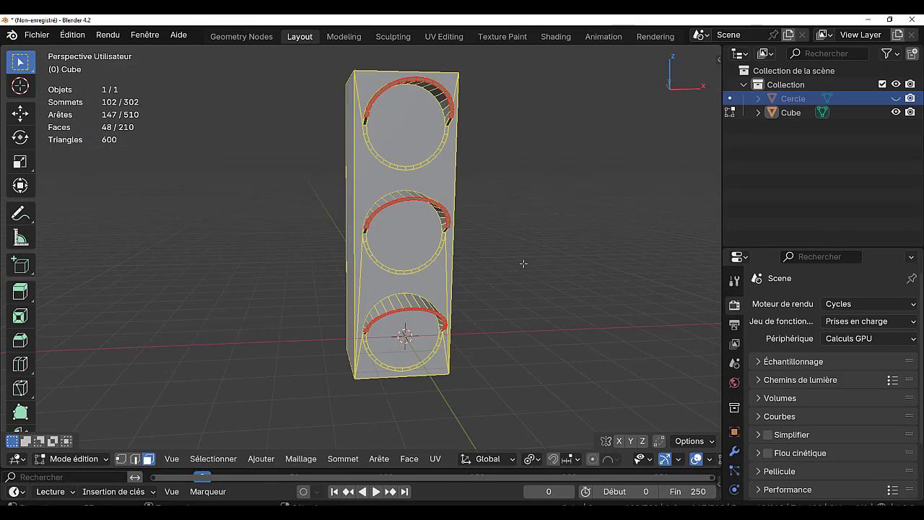
# Bevel the housing's four front-to-back corner edges by about 0.68 m with 4 segments
pyautogui.moveTo(537, 232); pyautogui.dragTo(611, 336, button='middle')
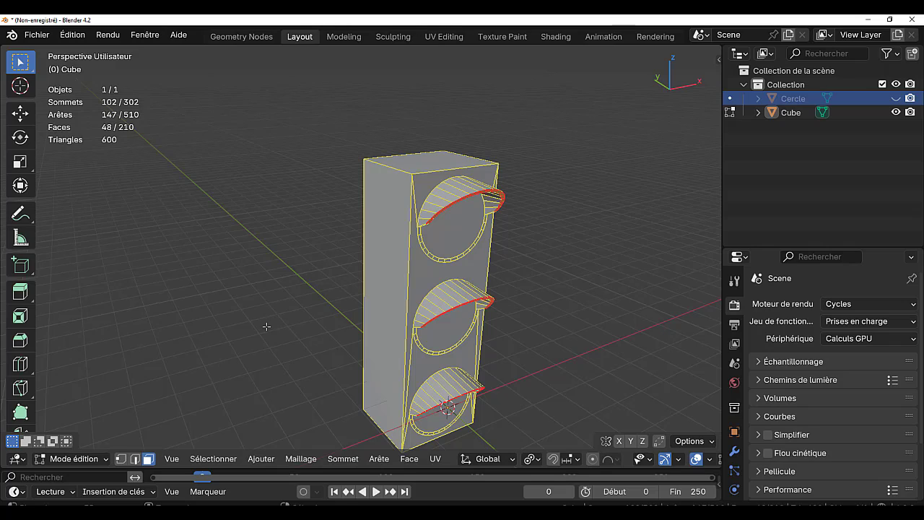
pyautogui.press('2')
pyautogui.click(603, 138)
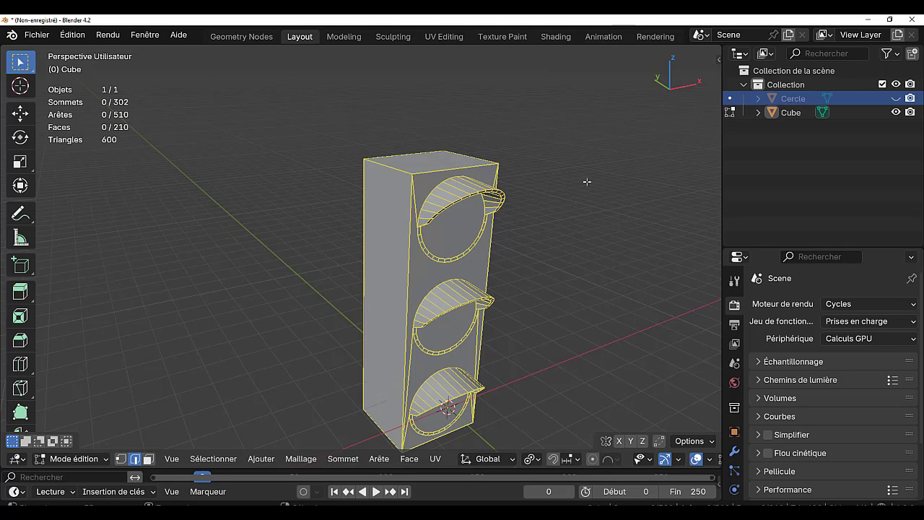
pyautogui.keyDown('ctrl'); pyautogui.keyDown('alt'); pyautogui.click(398, 172); pyautogui.keyUp('alt'); pyautogui.keyUp('ctrl')
pyautogui.moveTo(575, 327); pyautogui.dragTo(613, 316, button='middle')
pyautogui.hotkey('ctrl', 'b')
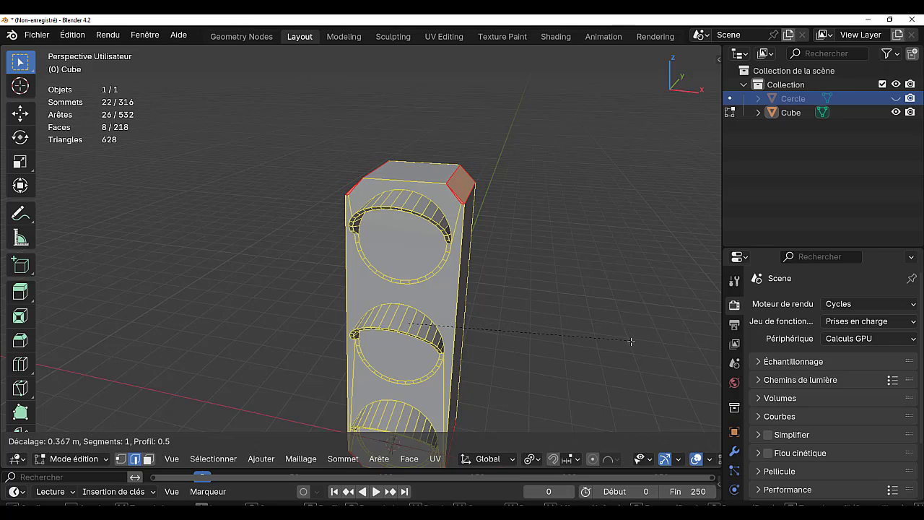
pyautogui.scroll(3, 633, 348)
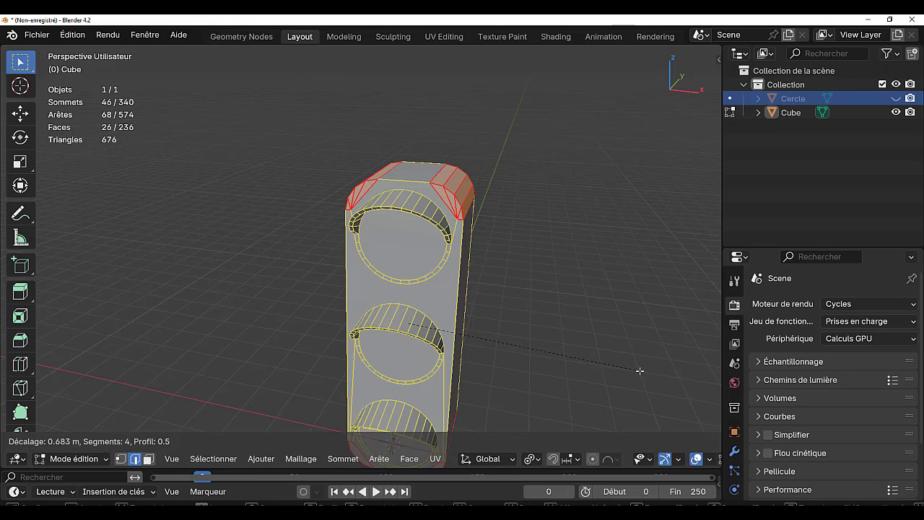
pyautogui.click(639, 371)
pyautogui.scroll(-3, 639, 371)
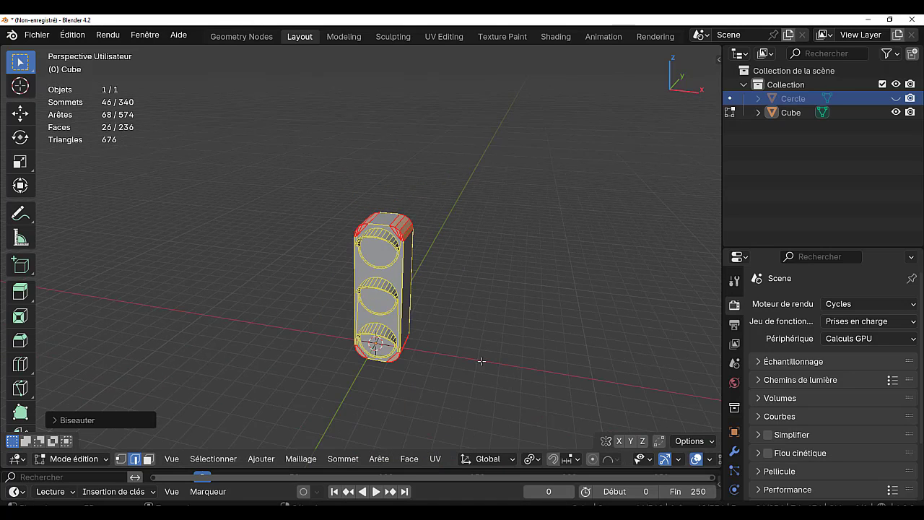
# Move the housing's back face about 0.72 m along the negative Y axis to make the housing thinner
pyautogui.press('Tab')
pyautogui.moveTo(459, 358); pyautogui.dragTo(454, 306, button='middle')
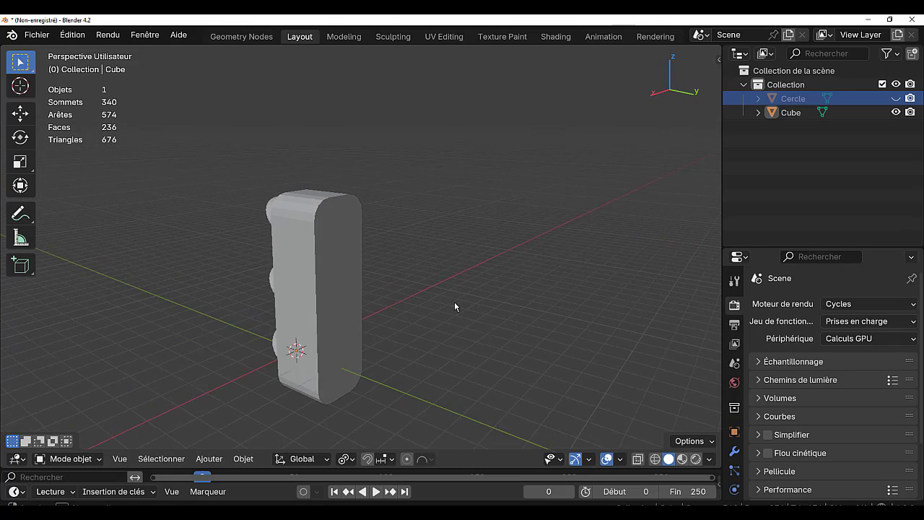
pyautogui.press('Tab')
pyautogui.click(346, 266)
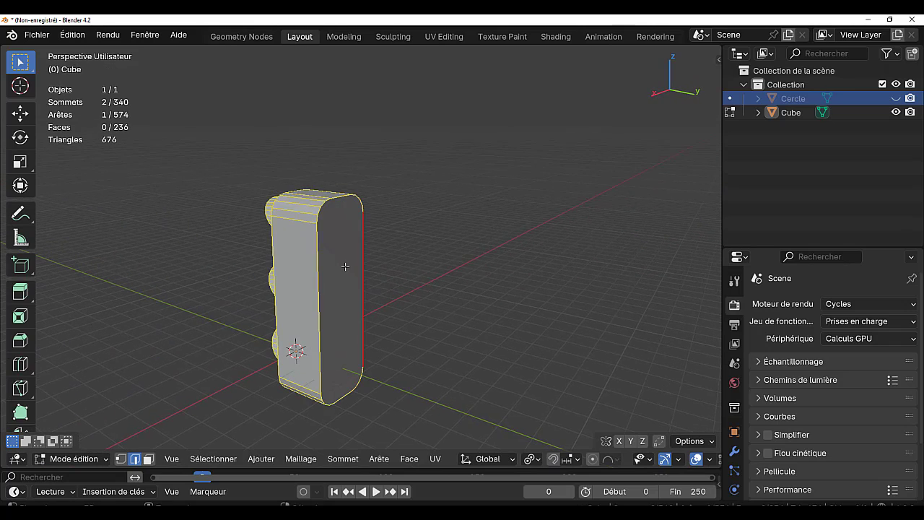
pyautogui.press('3')
pyautogui.click(337, 280)
pyautogui.moveTo(337, 280); pyautogui.dragTo(494, 290, button='middle')
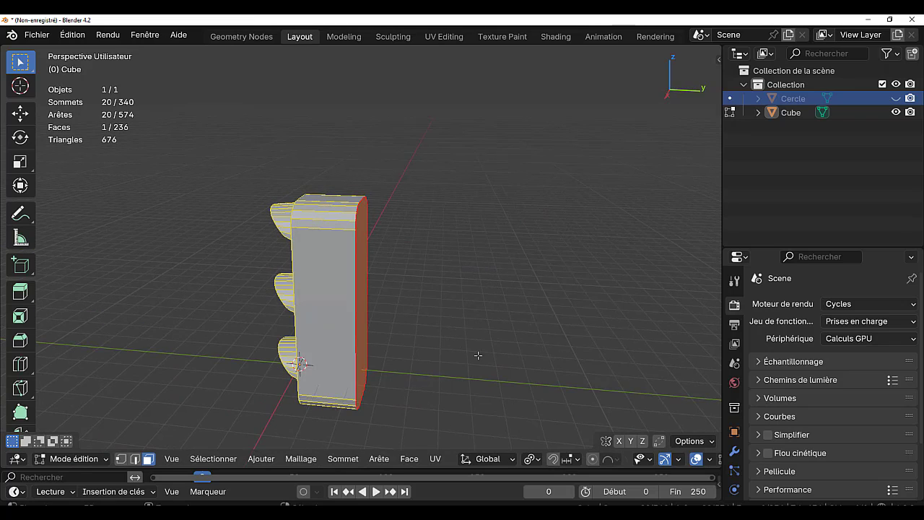
pyautogui.press('g')
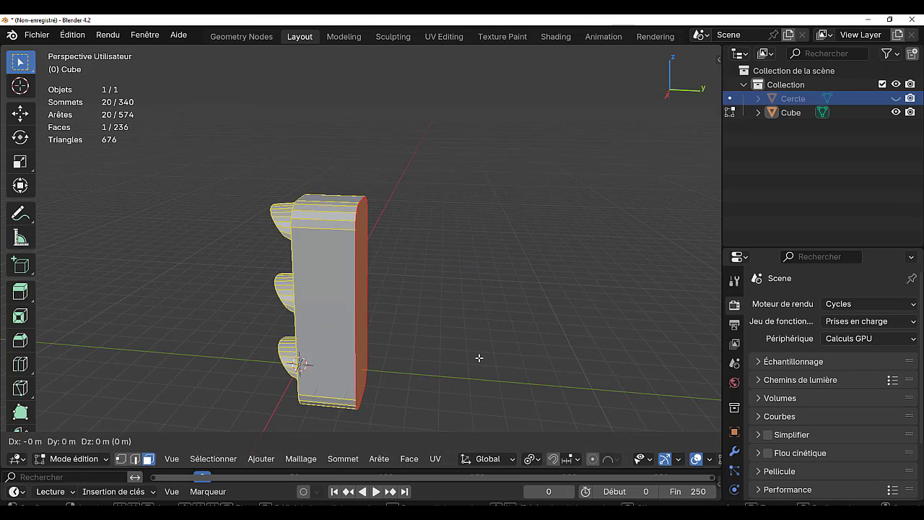
pyautogui.press('y')
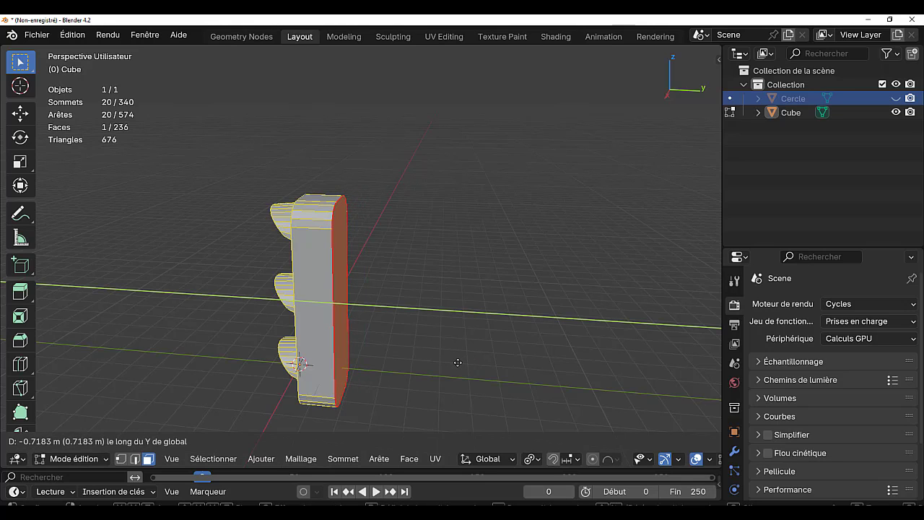
pyautogui.click(456, 363)
pyautogui.press('Tab')
pyautogui.moveTo(456, 363); pyautogui.dragTo(652, 336, button='middle')
# Select the three circular light faces under the visors and extrude them outward by about 0.14 m
pyautogui.press('Tab')
pyautogui.moveTo(586, 311); pyautogui.dragTo(540, 335, button='middle')
pyautogui.scroll(2, 482, 302)
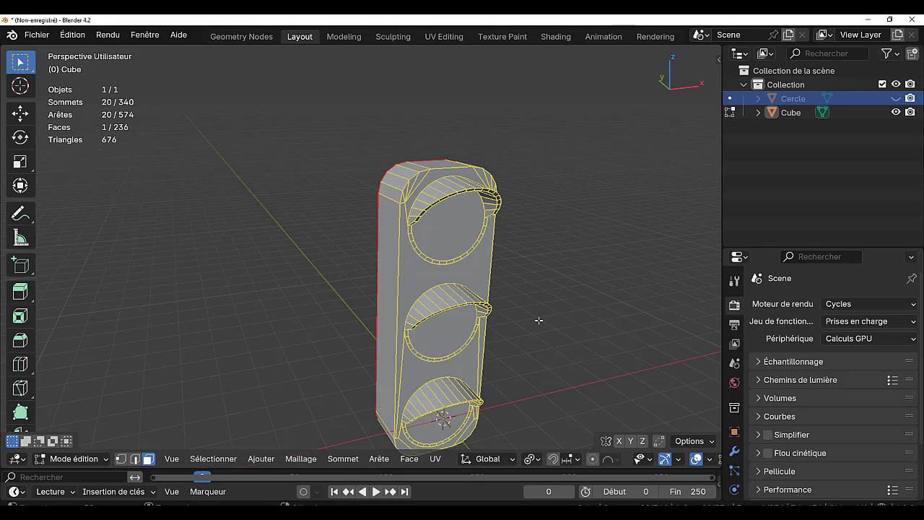
pyautogui.moveTo(554, 344); pyautogui.dragTo(474, 319, button='middle')
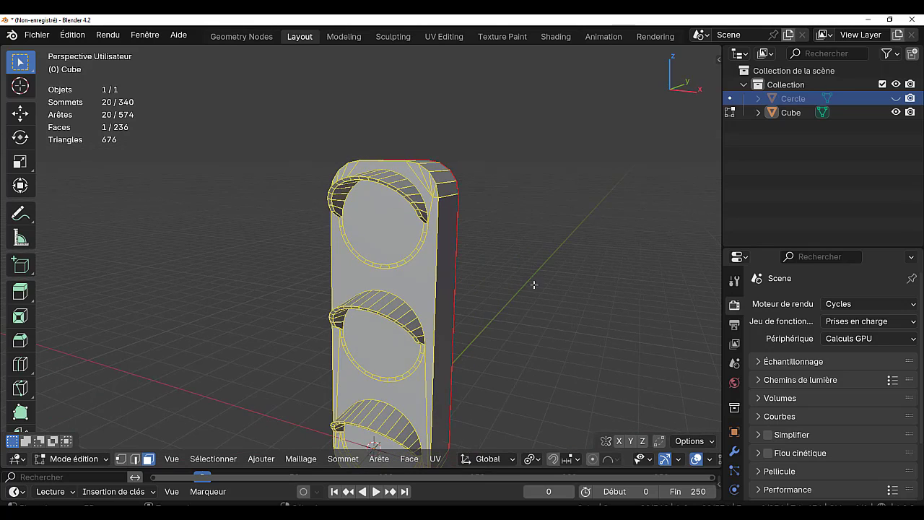
pyautogui.moveTo(533, 285); pyautogui.dragTo(589, 305, button='middle')
pyautogui.click(438, 247)
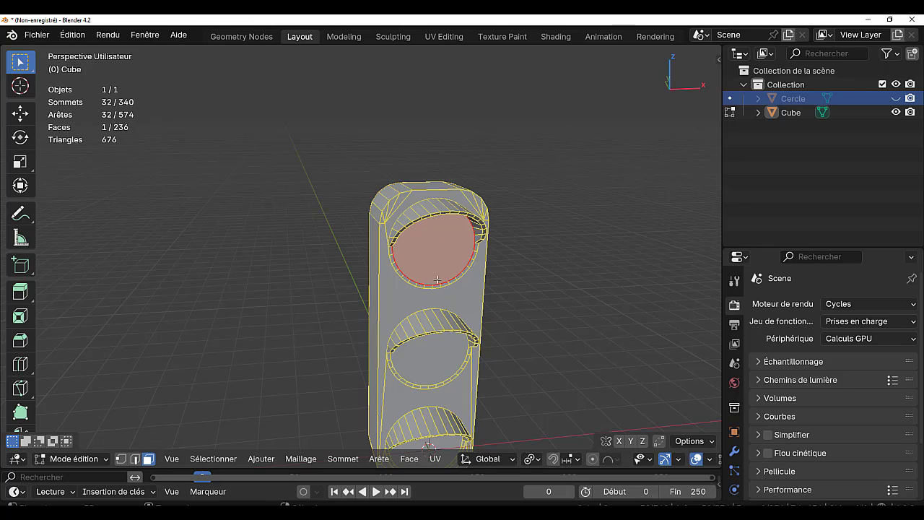
pyautogui.keyDown('shift'); pyautogui.click(436, 362); pyautogui.keyUp('shift')
pyautogui.scroll(-3, 436, 368)
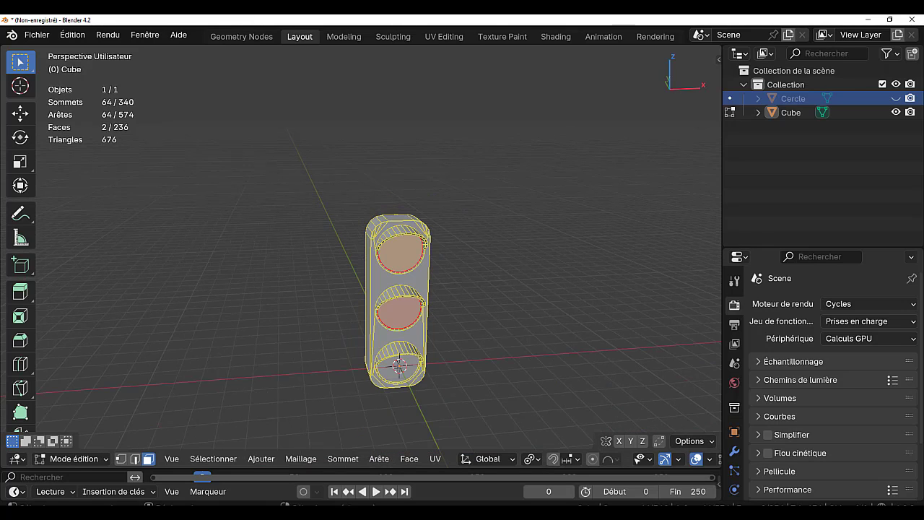
pyautogui.keyDown('shift'); pyautogui.click(398, 366); pyautogui.keyUp('shift')
pyautogui.moveTo(491, 357); pyautogui.dragTo(605, 322, button='middle')
pyautogui.scroll(2, 605, 322)
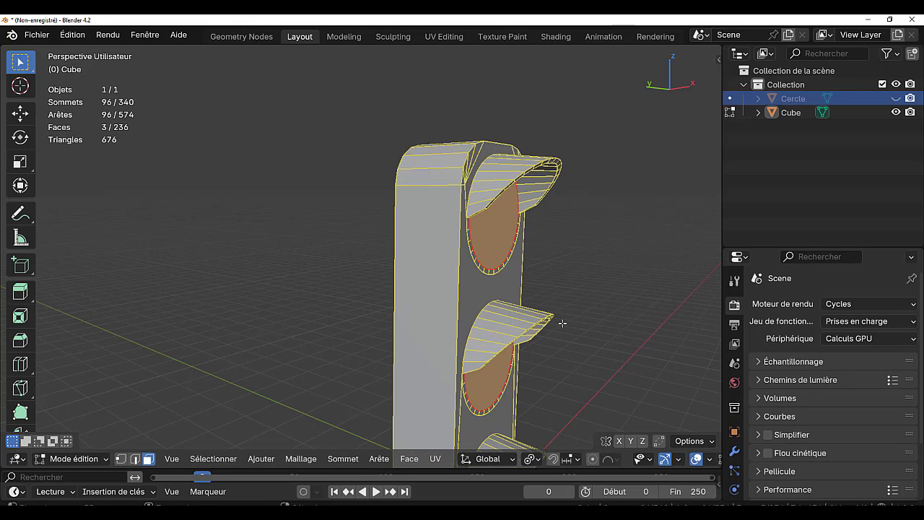
pyautogui.moveTo(609, 335); pyautogui.dragTo(553, 303, button='middle')
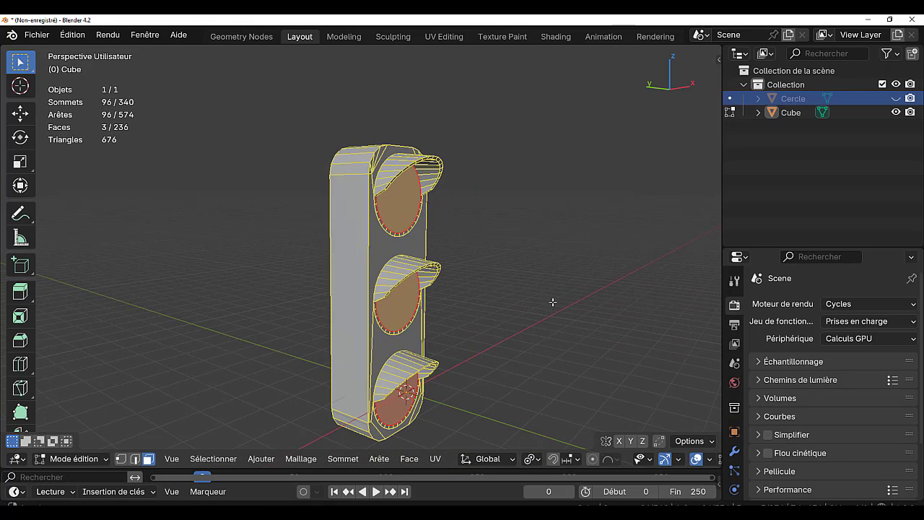
pyautogui.press('e')
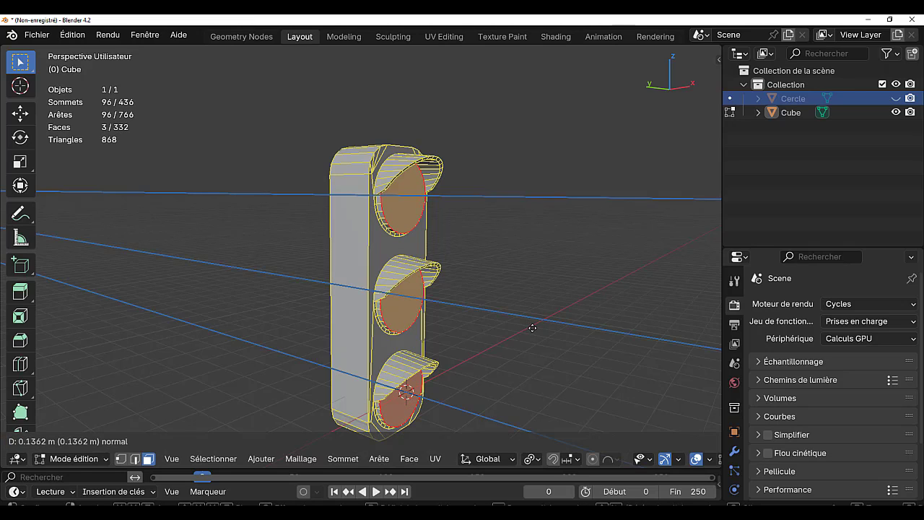
pyautogui.click(533, 328)
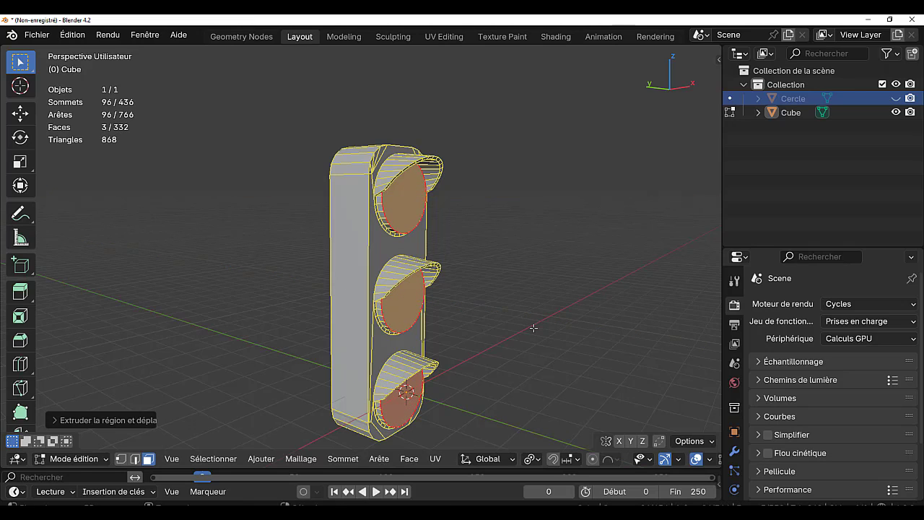
# Bevel the edges of the three extruded lens faces by about 0.46 m with 4 segments
pyautogui.scroll(2, 540, 340)
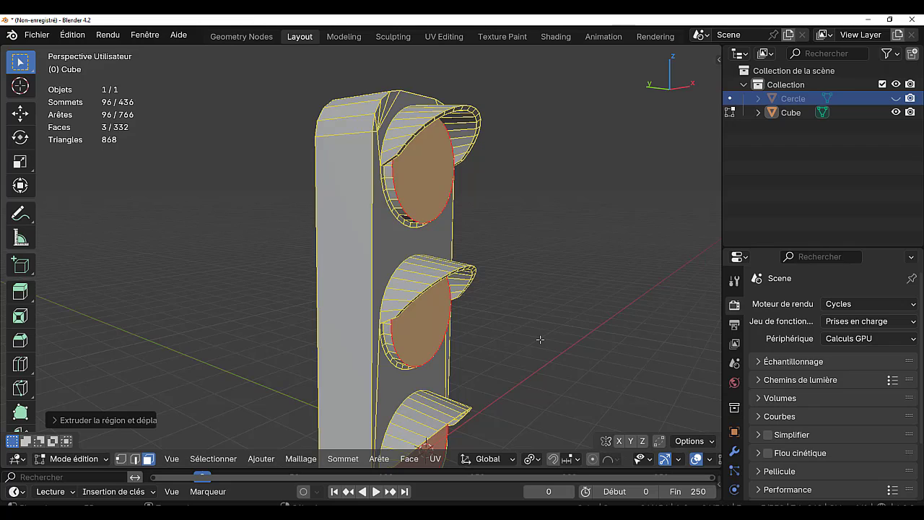
pyautogui.scroll(-1, 540, 340)
pyautogui.hotkey('ctrl', 'b')
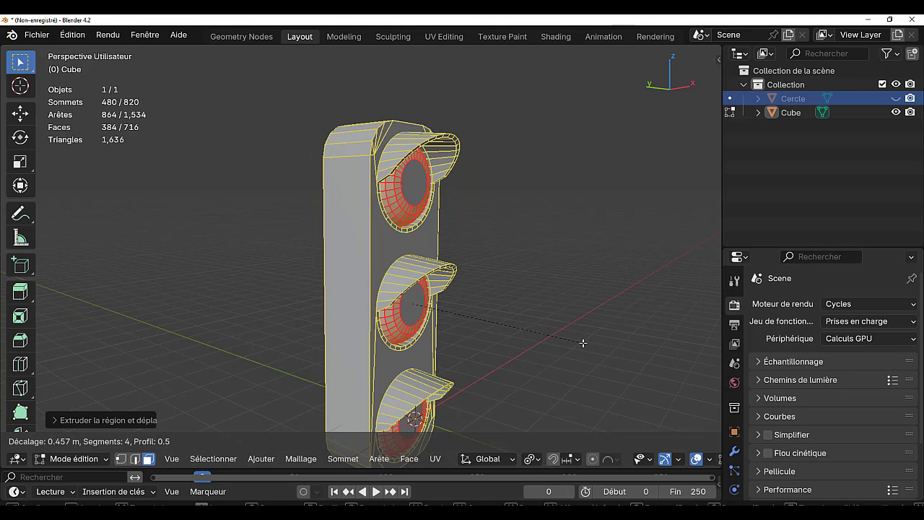
pyautogui.click(580, 338)
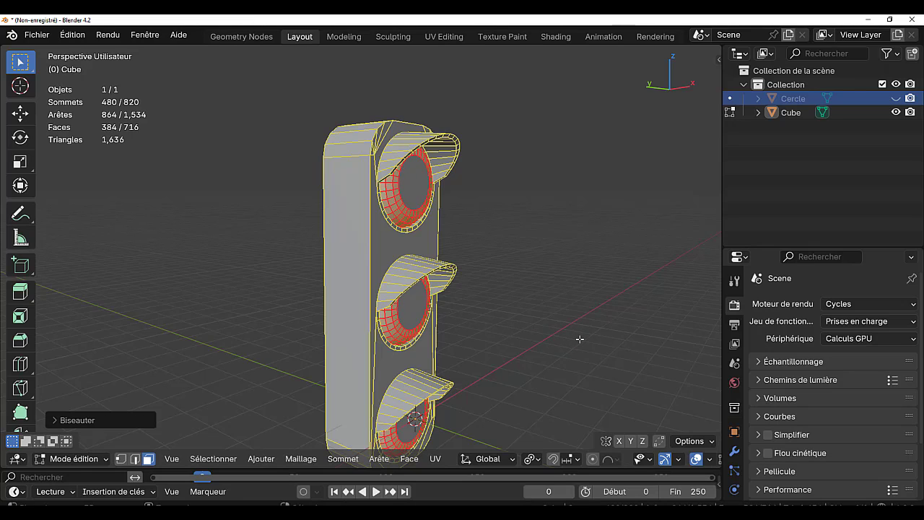
pyautogui.press('Tab')
pyautogui.press('Tab')
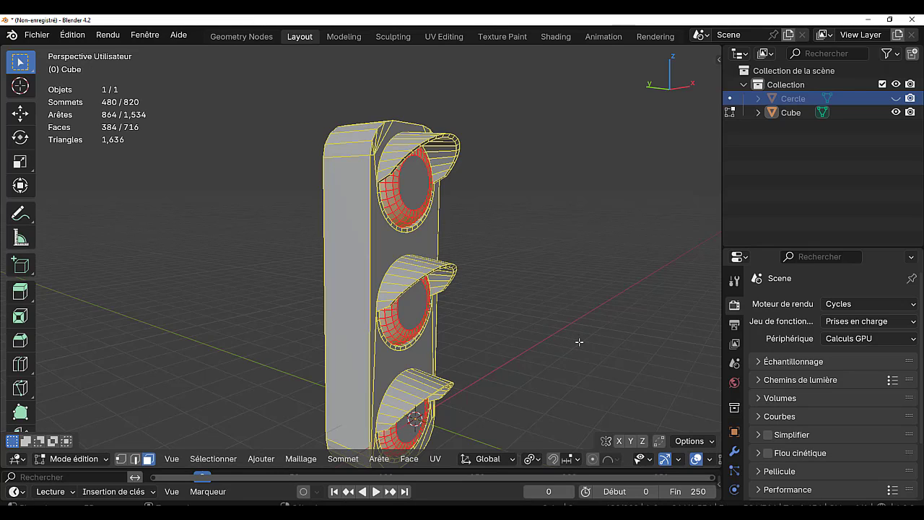
pyautogui.press('Tab')
pyautogui.press('Tab')
# Select the outermost face loop around the top lens, just inside the ring
pyautogui.moveTo(573, 258); pyautogui.dragTo(570, 304, button='middle')
pyautogui.scroll(3, 511, 310)
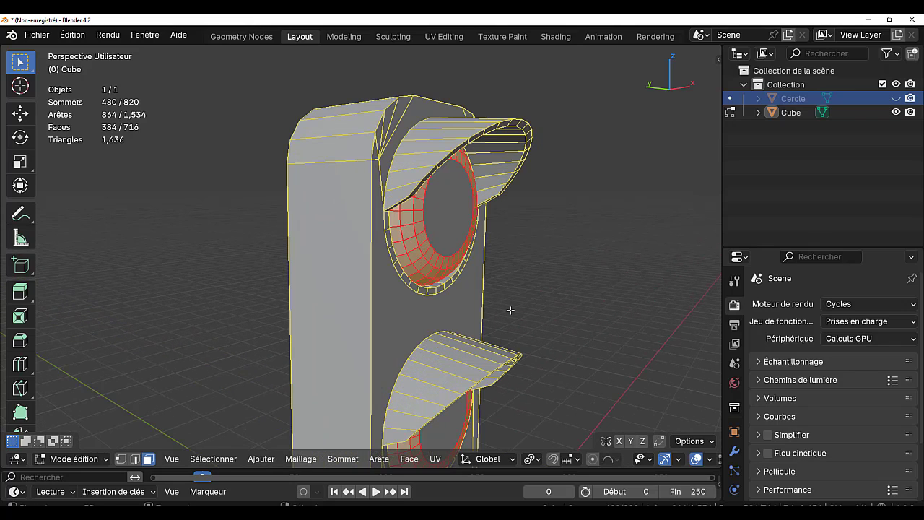
pyautogui.keyDown('alt'); pyautogui.click(396, 242); pyautogui.keyUp('alt')
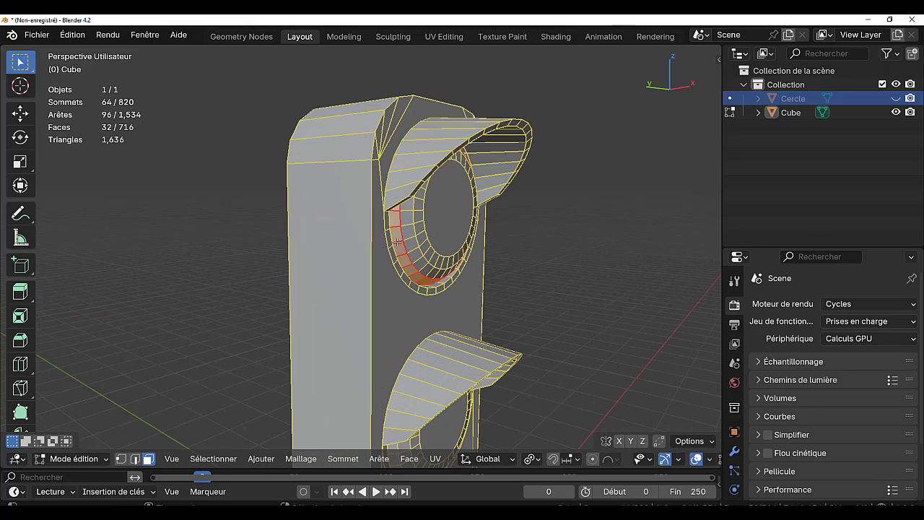
pyautogui.keyDown('shift'); pyautogui.moveTo(605, 330); pyautogui.dragTo(589, 308, button='middle'); pyautogui.keyUp('shift')
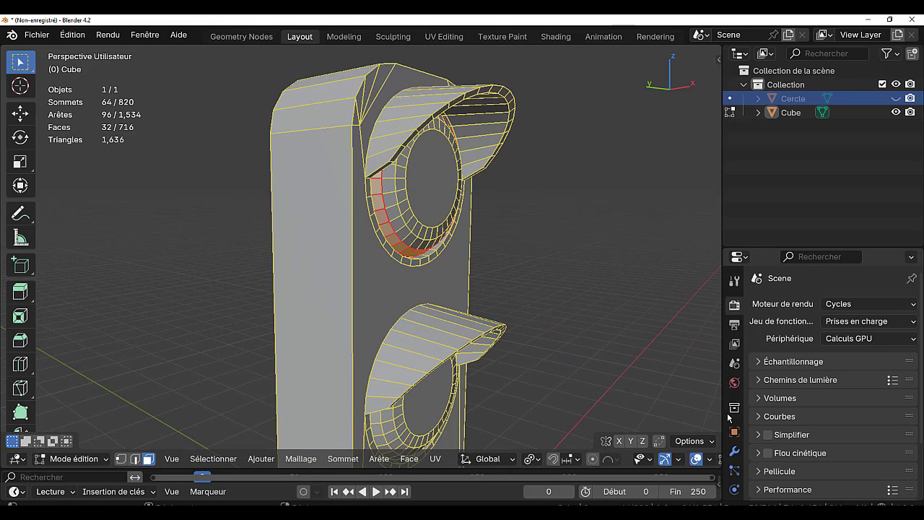
# Create a new material on the traffic light with a near-black base colour and a roughness of 0.185
pyautogui.scroll(-4, 735, 442)
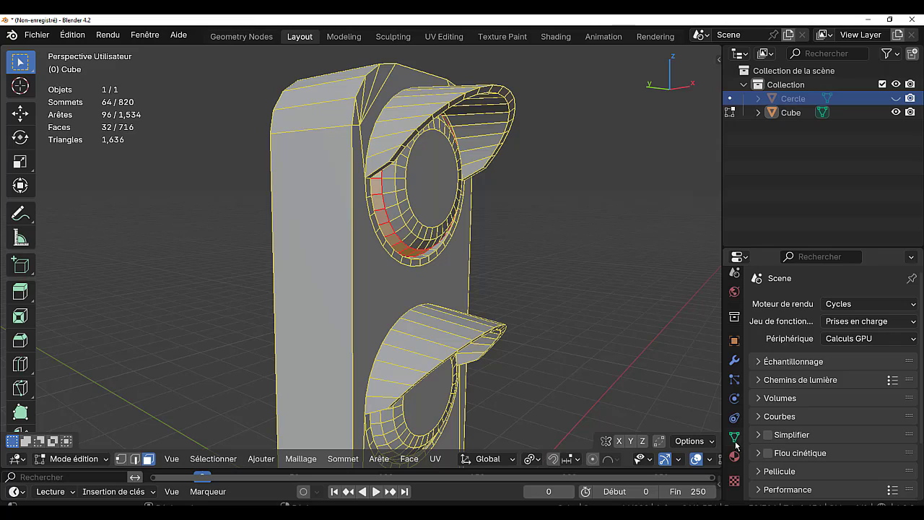
pyautogui.click(734, 456)
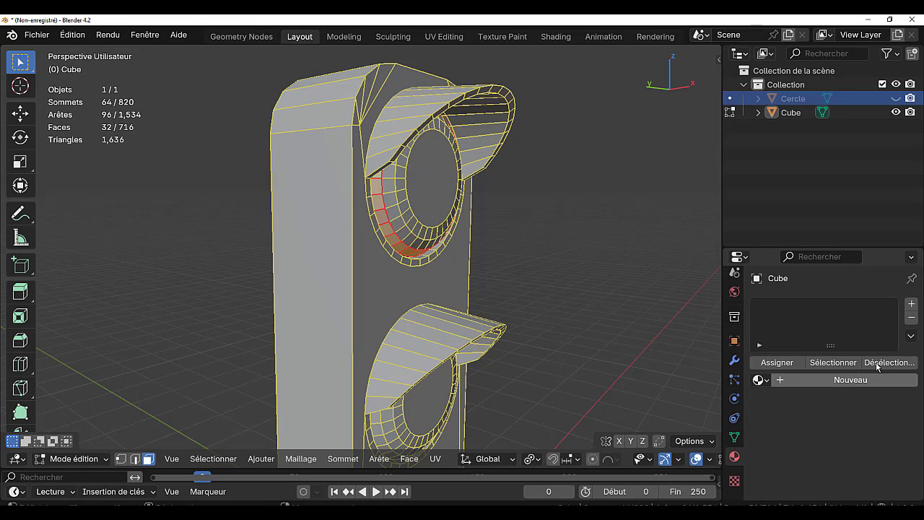
pyautogui.click(836, 381)
pyautogui.scroll(-5, 833, 379)
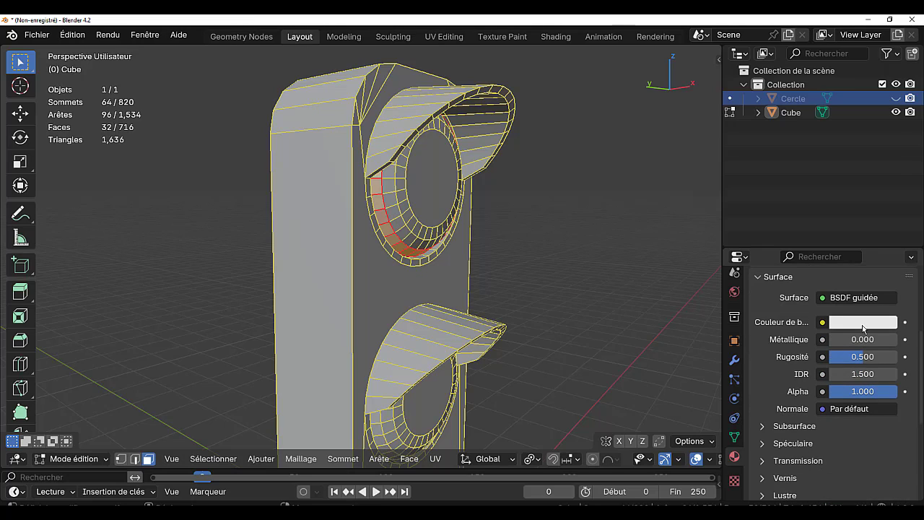
pyautogui.click(864, 327)
pyautogui.moveTo(887, 106); pyautogui.dragTo(885, 218)
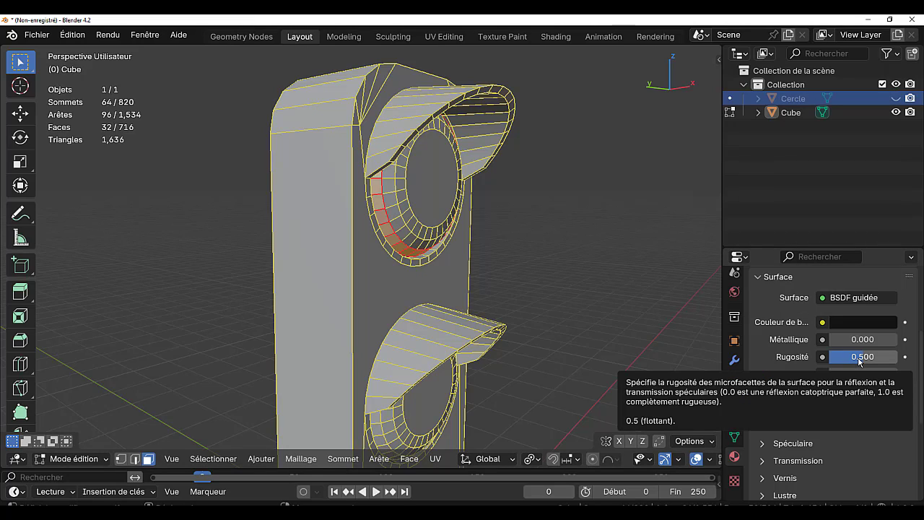
pyautogui.moveTo(859, 359); pyautogui.dragTo(843, 358)
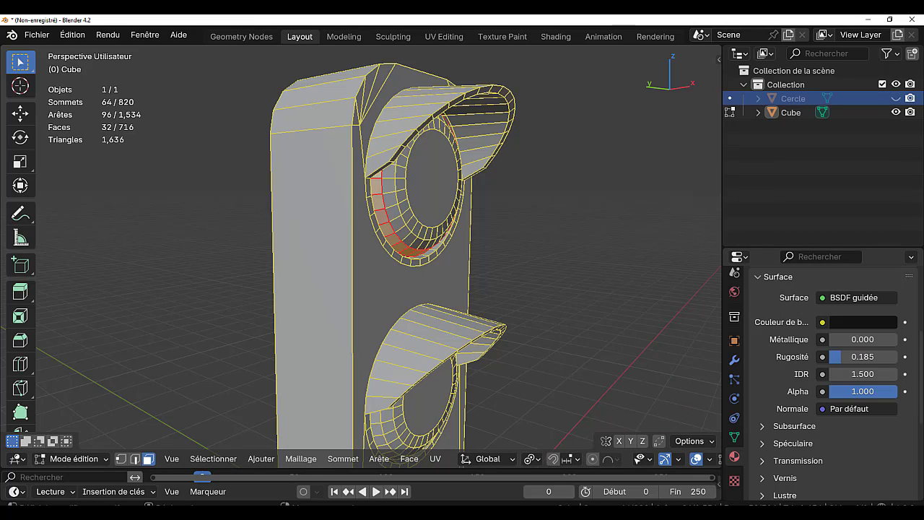
# Switch the viewport to rendered shading and return to Object Mode to inspect the black traffic light
pyautogui.scroll(-3, 635, 389)
pyautogui.scroll(-3, 695, 460)
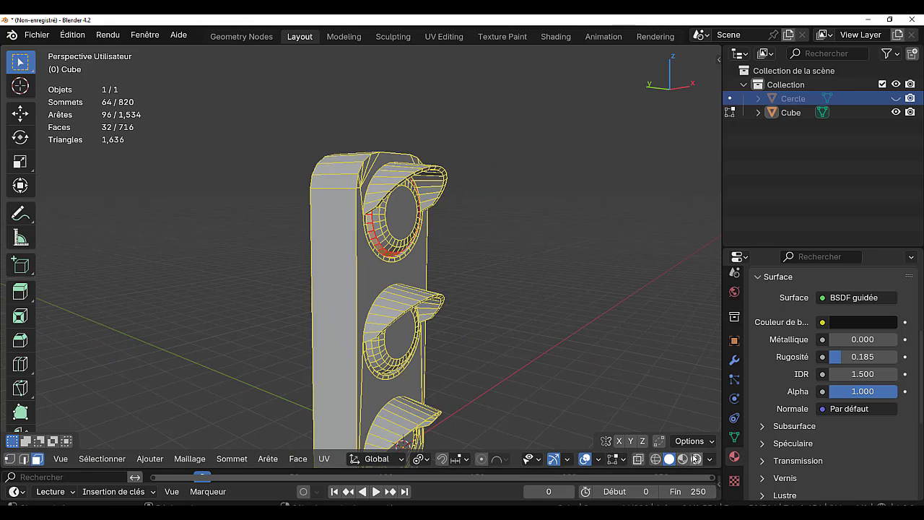
pyautogui.click(697, 464)
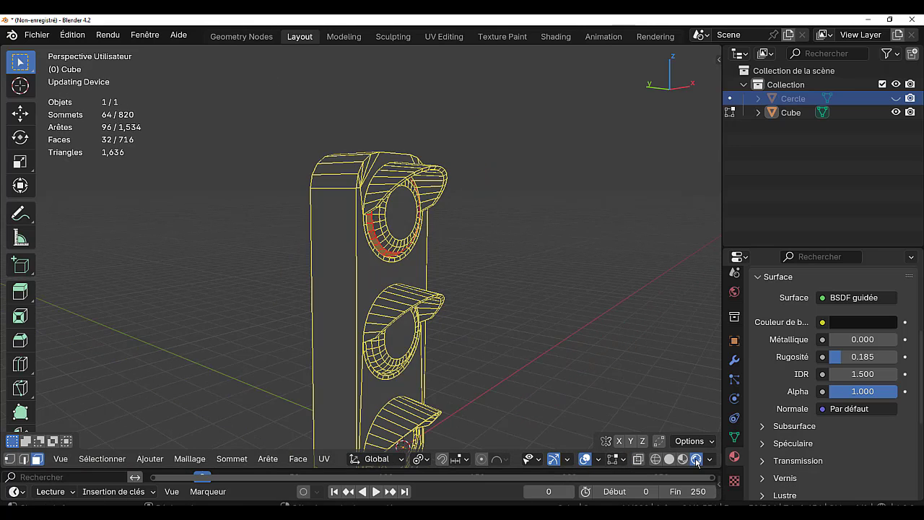
pyautogui.press('Tab')
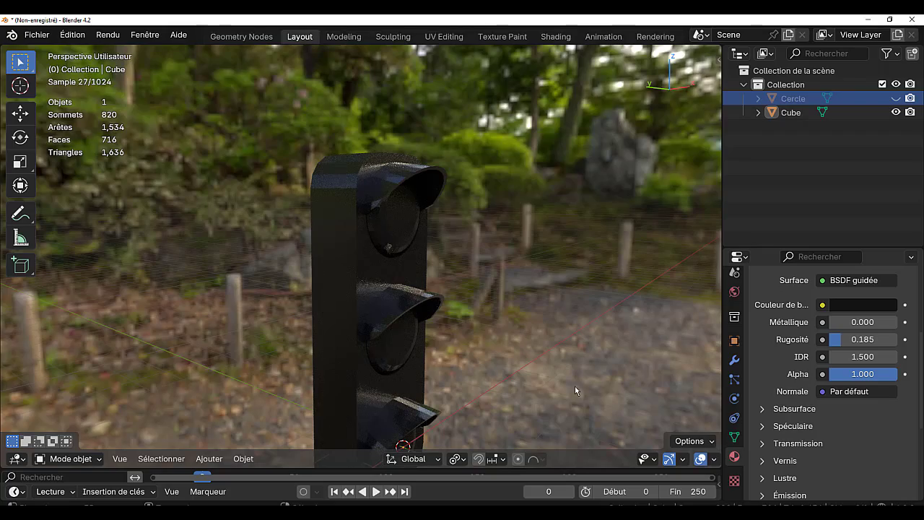
pyautogui.moveTo(580, 389); pyautogui.dragTo(614, 417, button='middle')
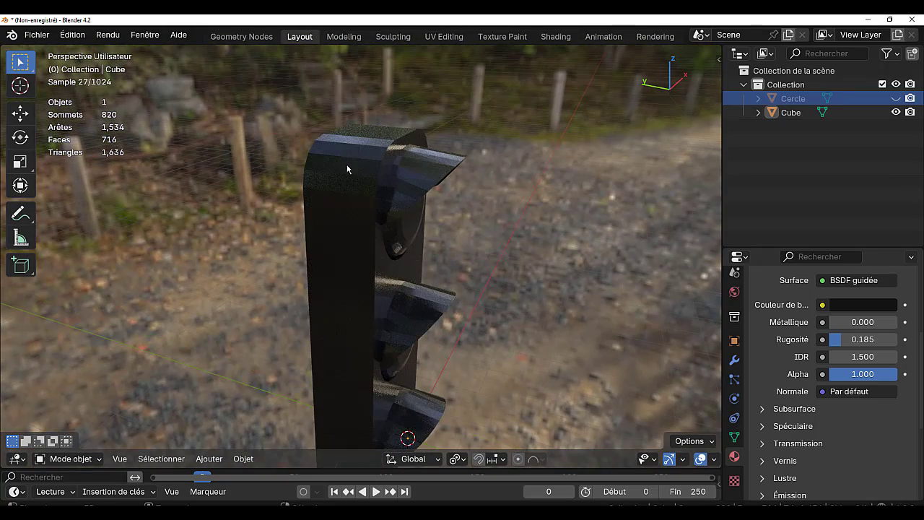
# Select the traffic light object and apply smooth shading by angle to it
pyautogui.press('q')
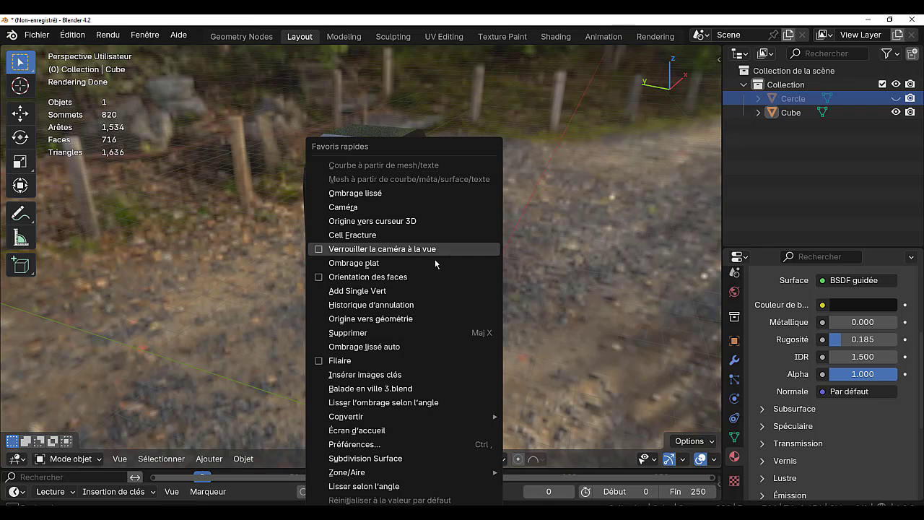
pyautogui.click(400, 407)
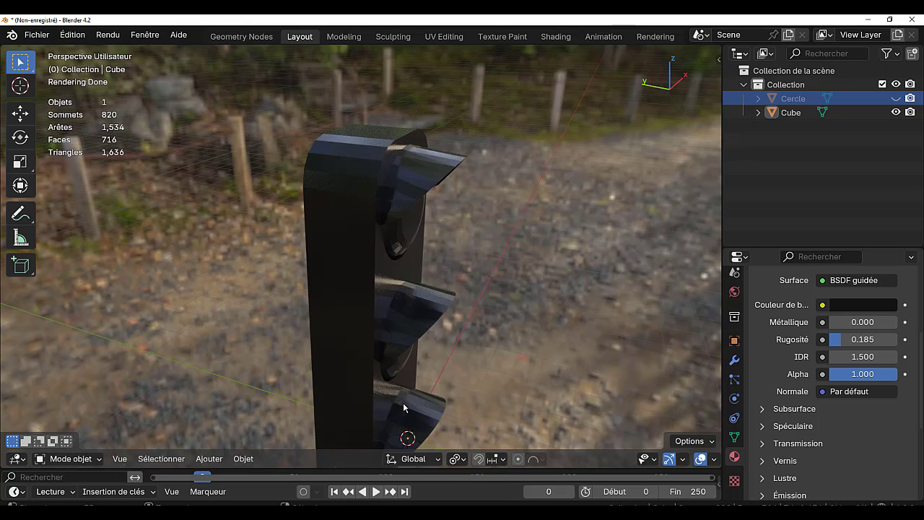
pyautogui.click(413, 202)
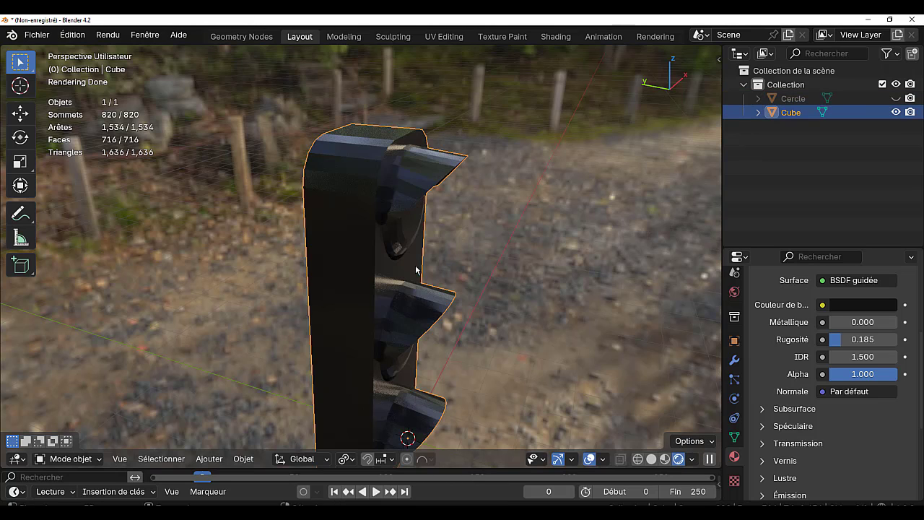
pyautogui.press('q')
pyautogui.click(385, 306)
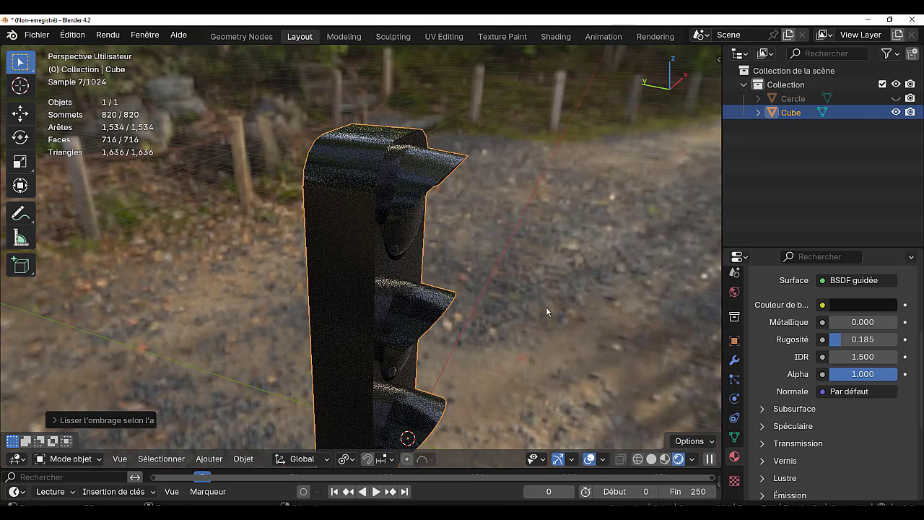
pyautogui.moveTo(433, 320); pyautogui.dragTo(538, 295, button='middle')
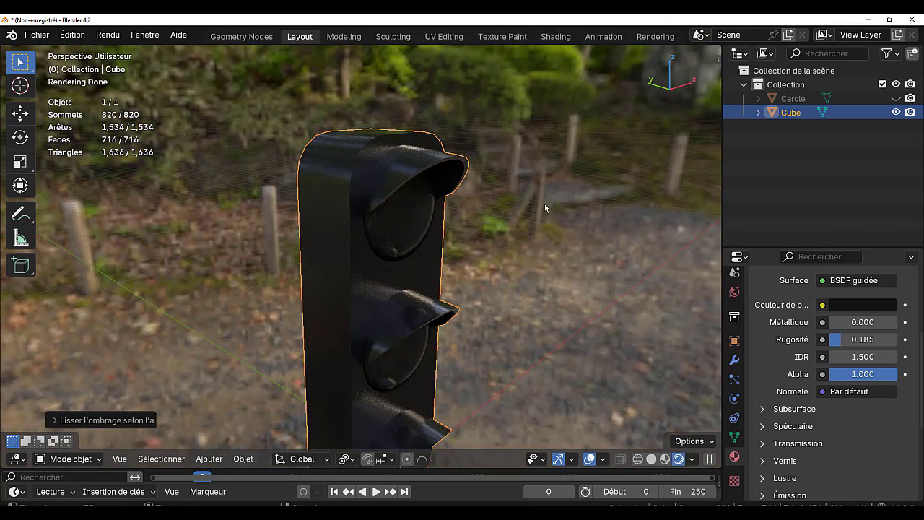
# Widen the properties area and change the scene's render engine to EEVEE
pyautogui.moveTo(726, 240); pyautogui.dragTo(655, 275)
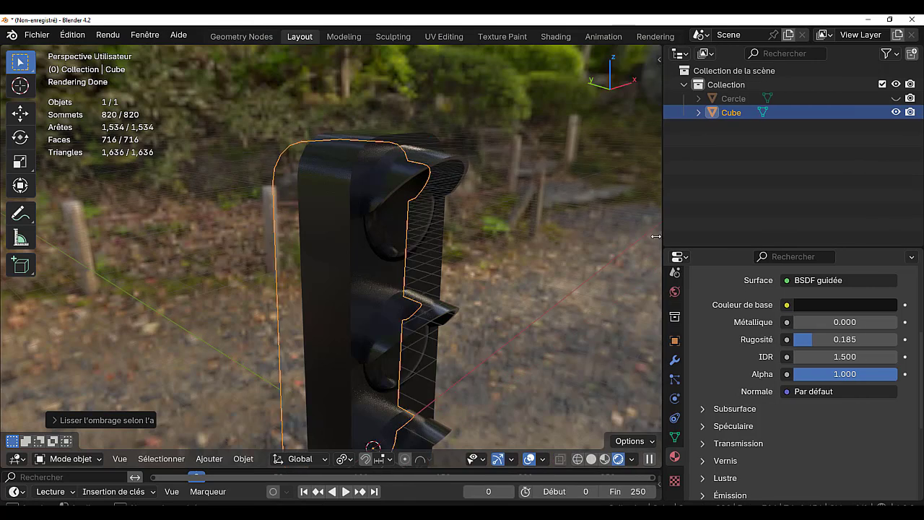
pyautogui.click(667, 292)
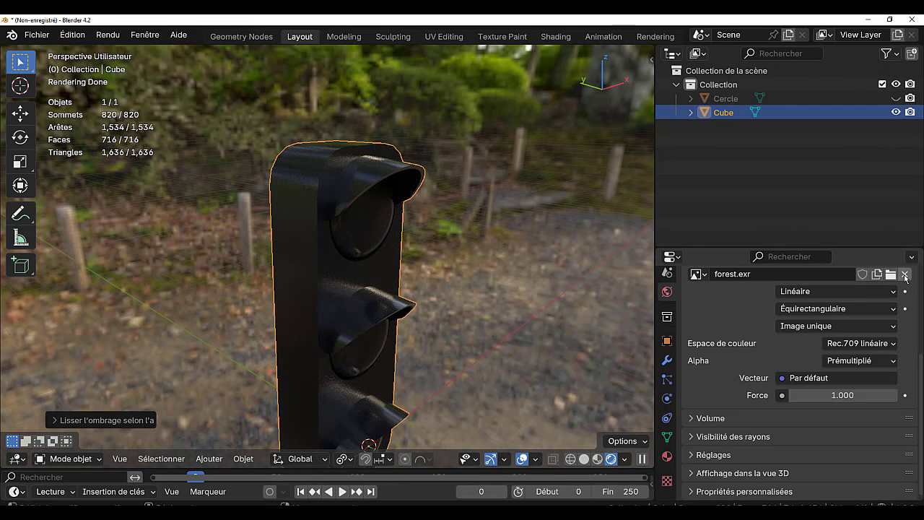
pyautogui.scroll(3, 664, 289)
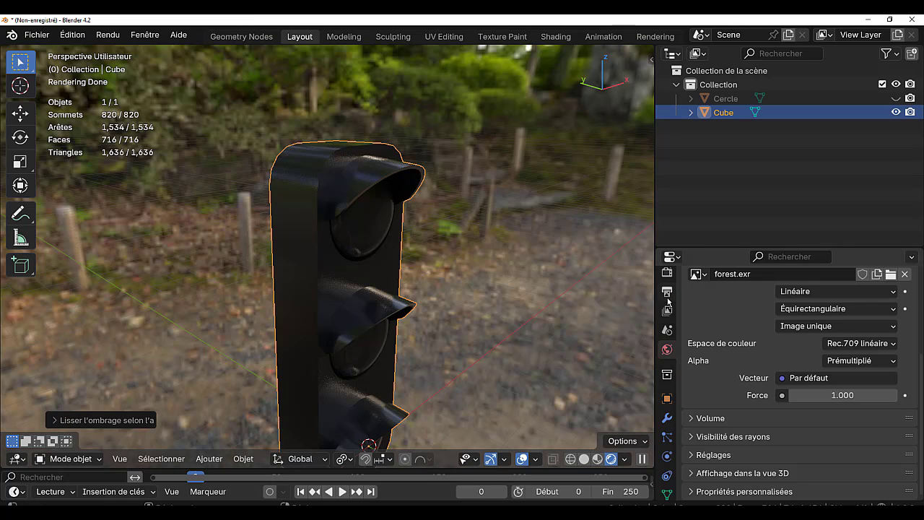
pyautogui.click(668, 273)
pyautogui.scroll(3, 819, 294)
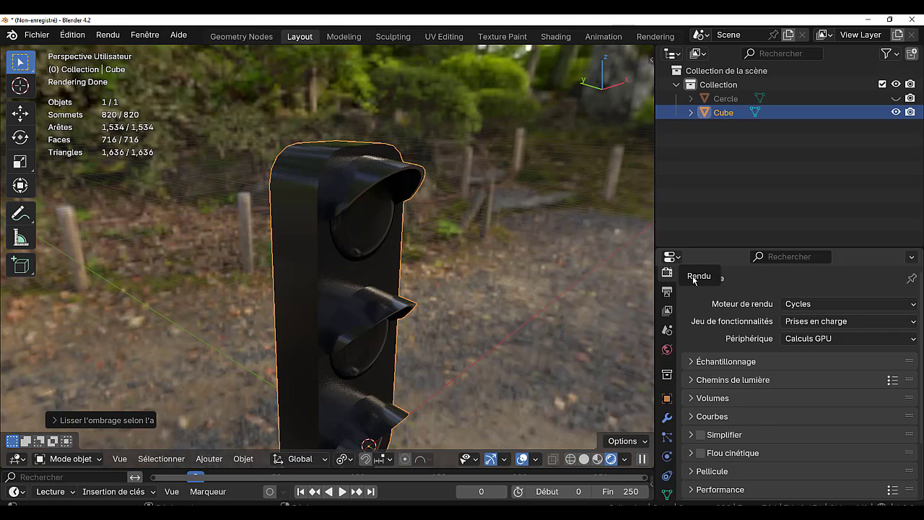
pyautogui.click(840, 304)
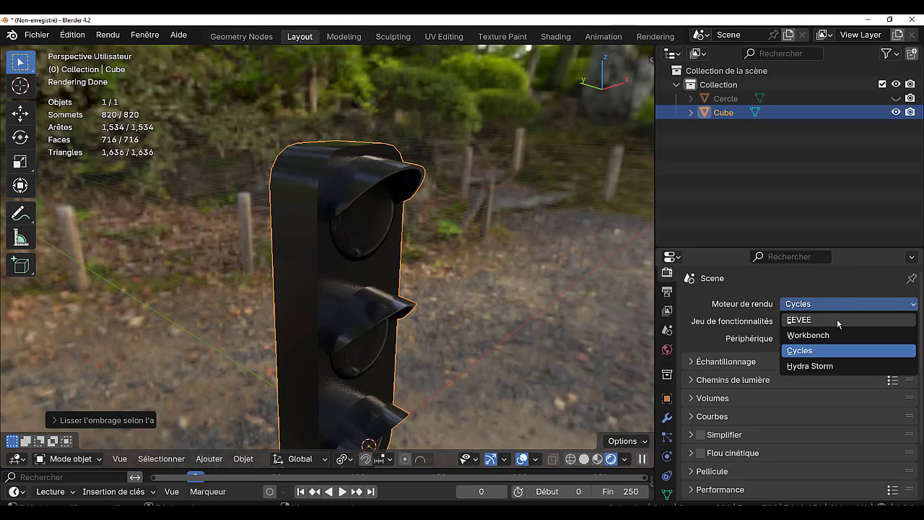
pyautogui.click(837, 319)
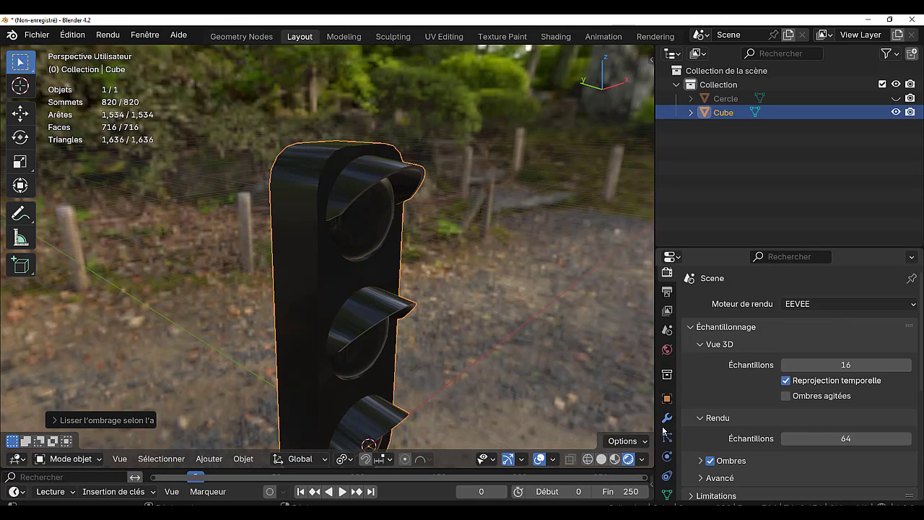
# Replace the scene's world with a new one and use a sky texture as its background colour
pyautogui.scroll(-2, 666, 404)
pyautogui.scroll(2, 665, 402)
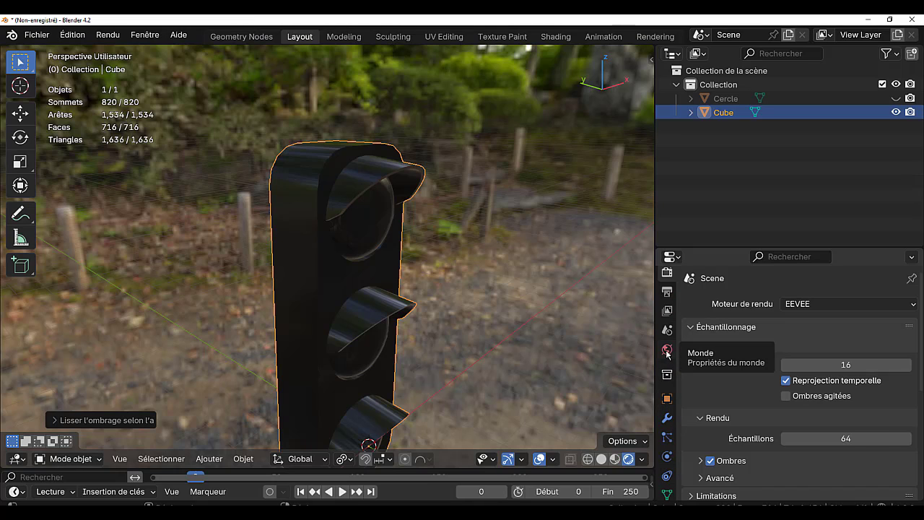
pyautogui.click(666, 352)
pyautogui.click(910, 304)
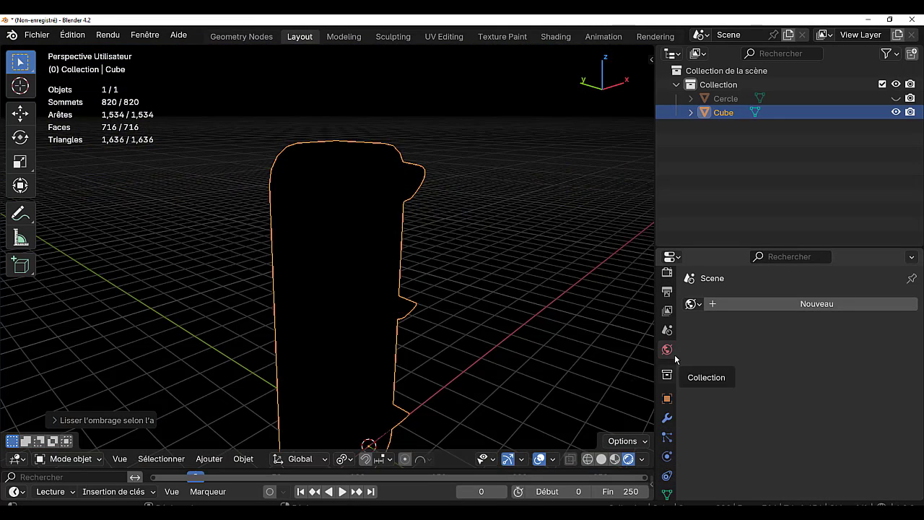
pyautogui.click(825, 308)
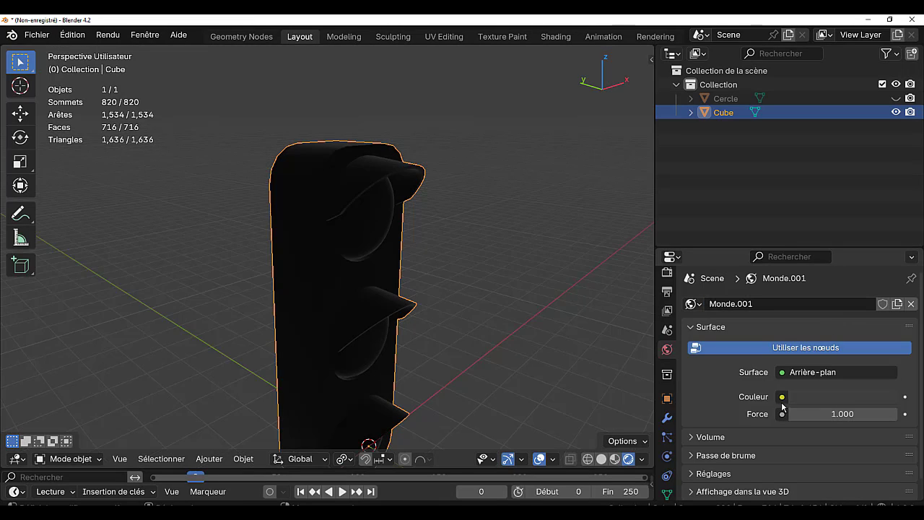
pyautogui.click(782, 397)
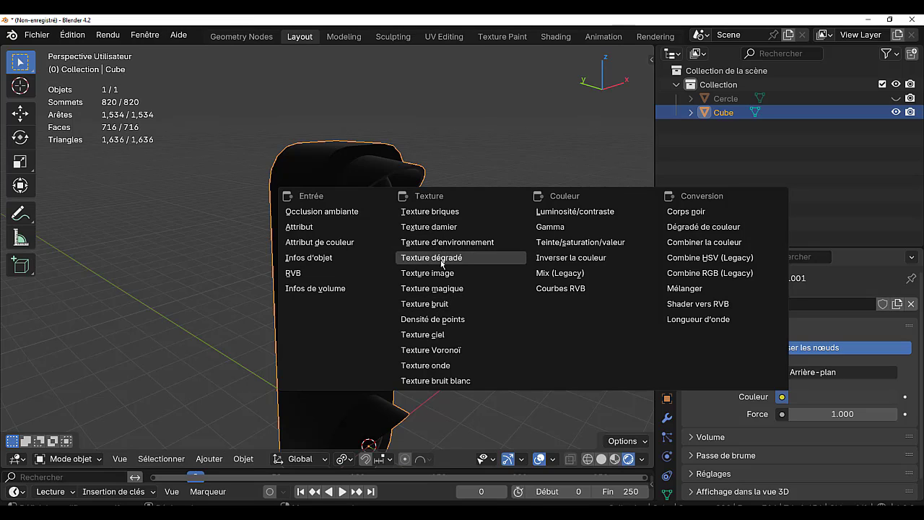
pyautogui.click(423, 334)
# Set the world background strength to 0.05
pyautogui.scroll(-4, 766, 425)
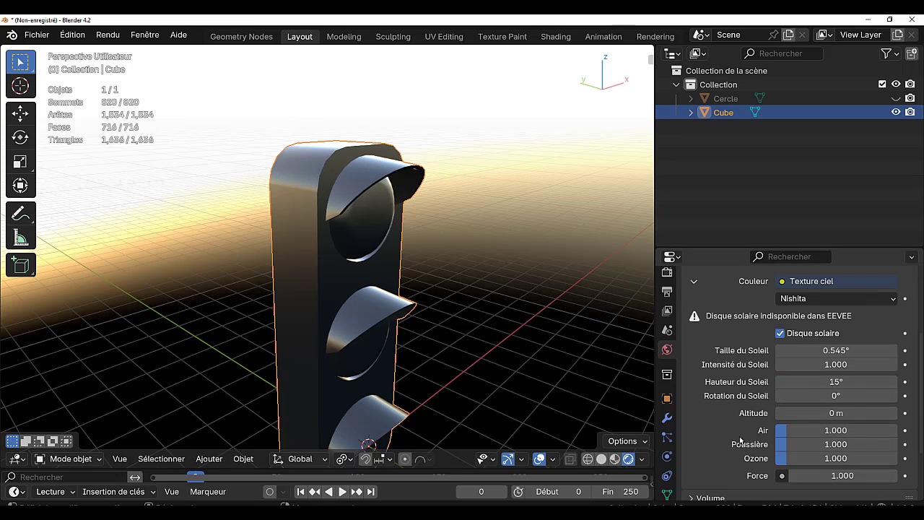
pyautogui.scroll(-3, 748, 447)
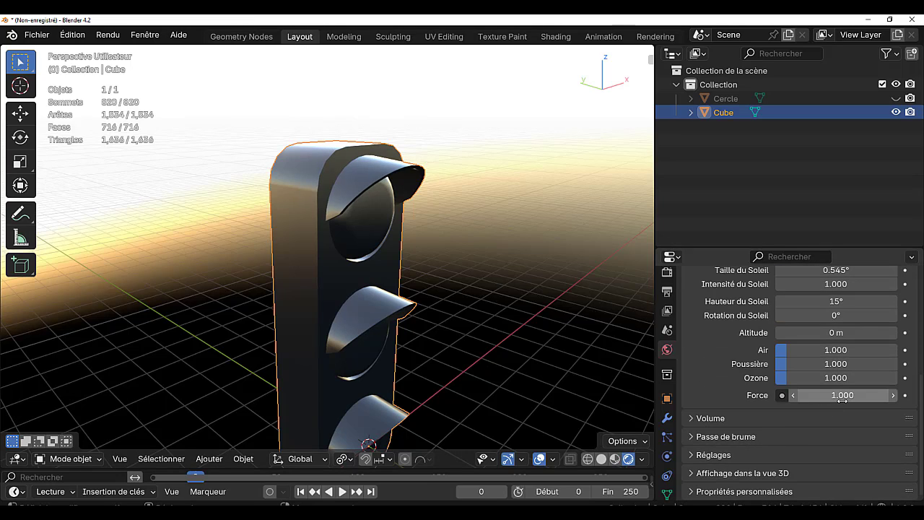
pyautogui.click(842, 395)
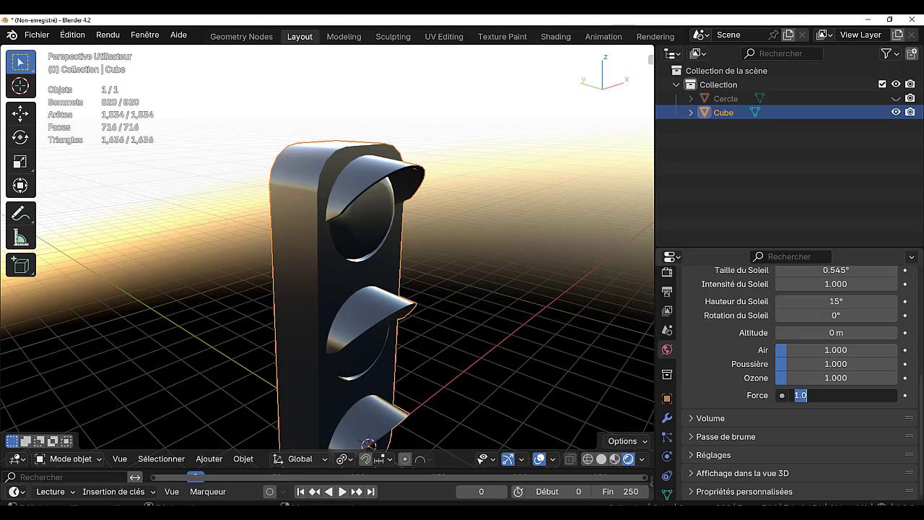
pyautogui.write('0.05')
pyautogui.press('Return')
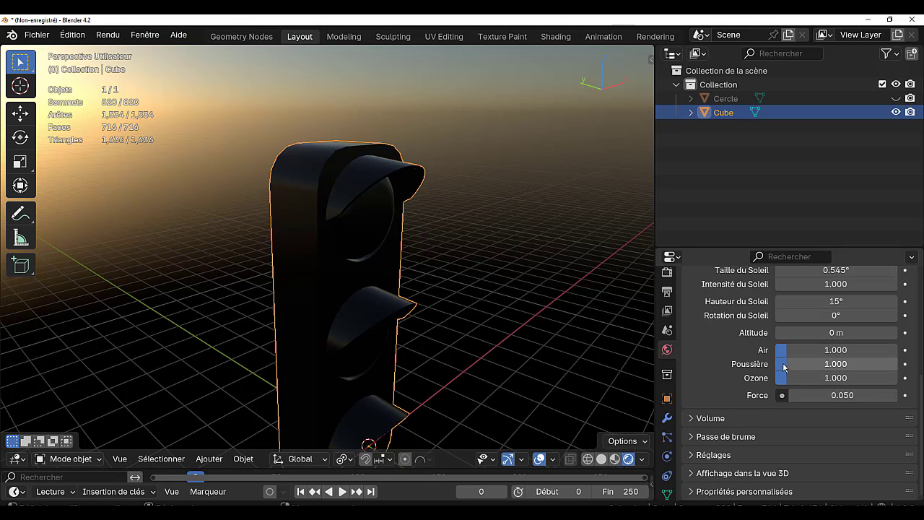
# Set the sky texture's dust to 0 and its altitude to 3000 m
pyautogui.moveTo(783, 367); pyautogui.dragTo(765, 368)
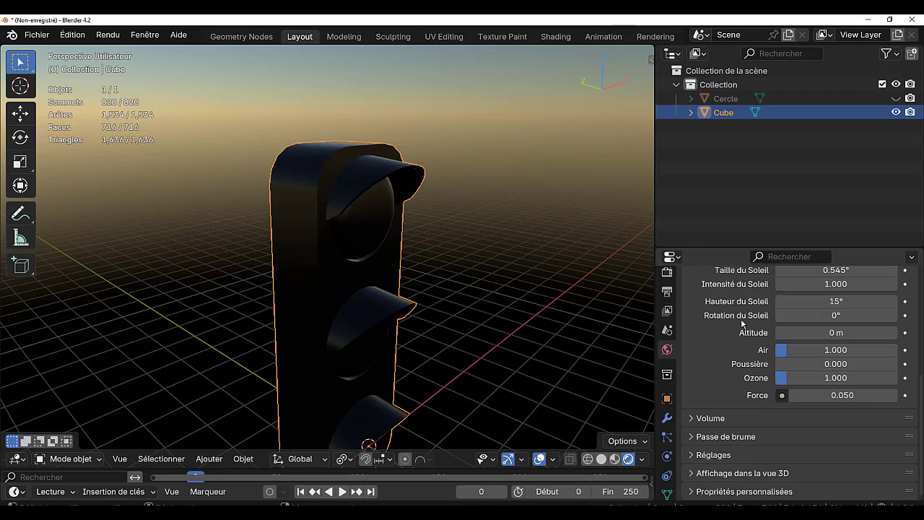
pyautogui.click(834, 315)
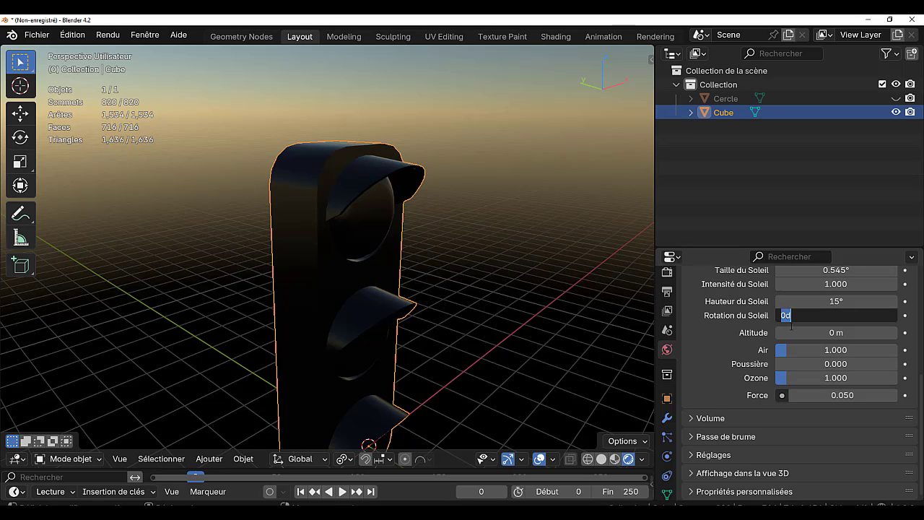
pyautogui.click(724, 347)
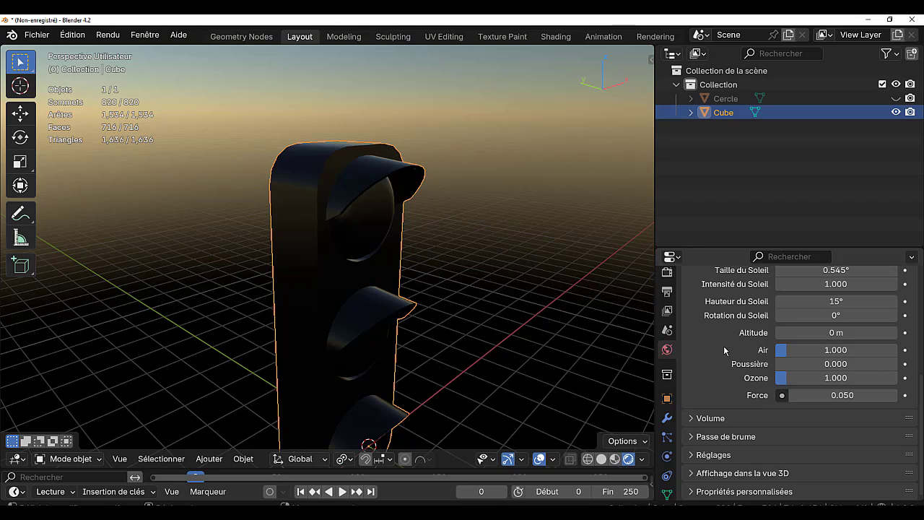
pyautogui.click(828, 333)
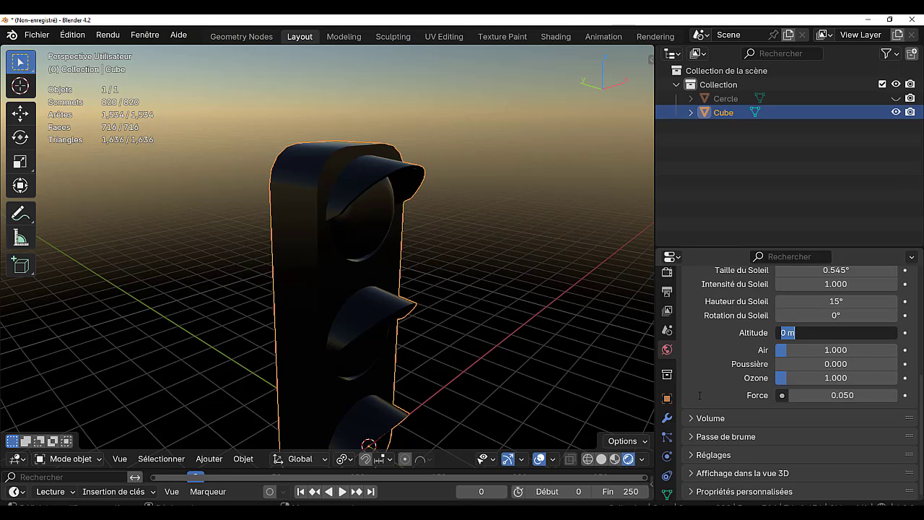
pyautogui.write('3000')
pyautogui.click(704, 382)
pyautogui.scroll(-3, 470, 332)
pyautogui.moveTo(470, 332); pyautogui.dragTo(463, 291, button='middle')
pyautogui.scroll(2, 463, 292)
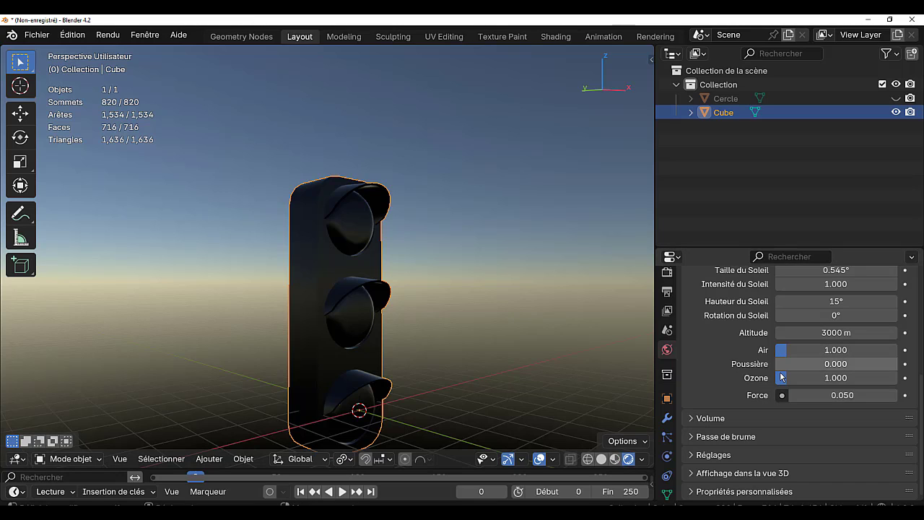
# Adjust the sky texture's air to 1.312 and its ozone to 0.648
pyautogui.moveTo(785, 354)
pyautogui.mouseDown()
pyautogui.moveTo(799, 354)
pyautogui.moveTo(787, 377)
pyautogui.moveTo(855, 378)
pyautogui.moveTo(784, 377)
pyautogui.moveTo(786, 351)
pyautogui.moveTo(774, 352)
pyautogui.moveTo(791, 352)
pyautogui.mouseUp()
pyautogui.scroll(-2, 484, 342)
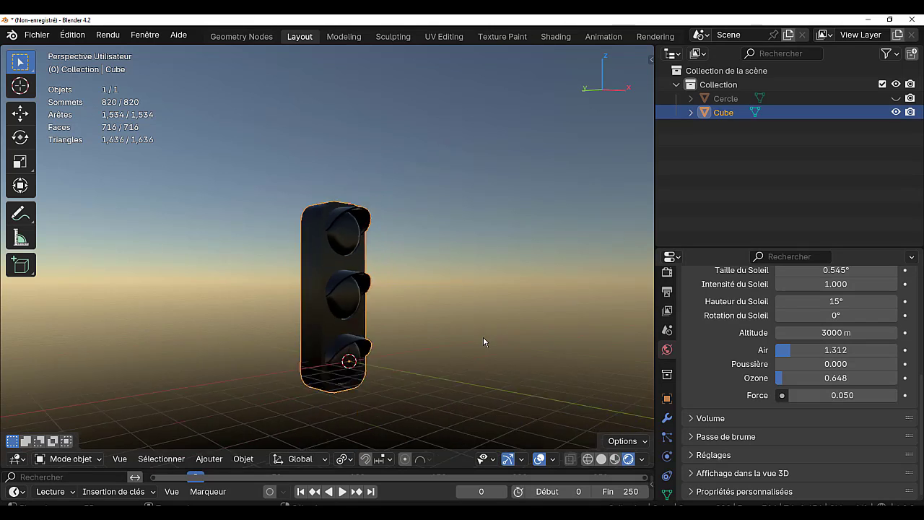
pyautogui.scroll(-1, 483, 342)
pyautogui.moveTo(470, 357); pyautogui.dragTo(522, 371, button='middle')
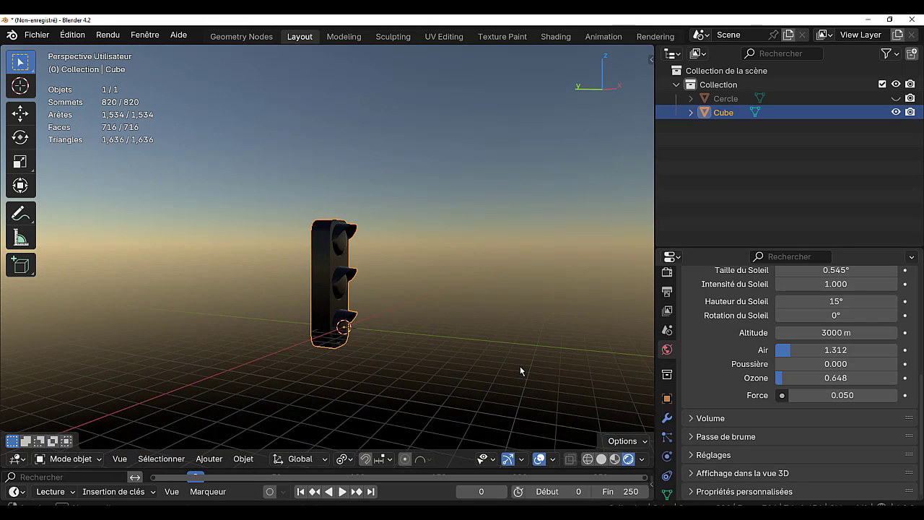
# Add a plane mesh at the traffic light's base and scale it up into a large ground surface
pyautogui.click(219, 462)
pyautogui.moveTo(251, 187)
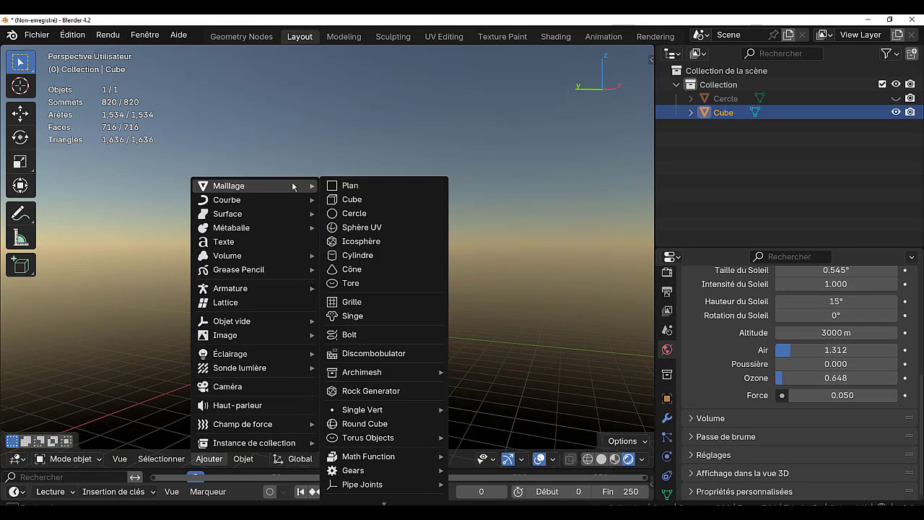
pyautogui.click(350, 186)
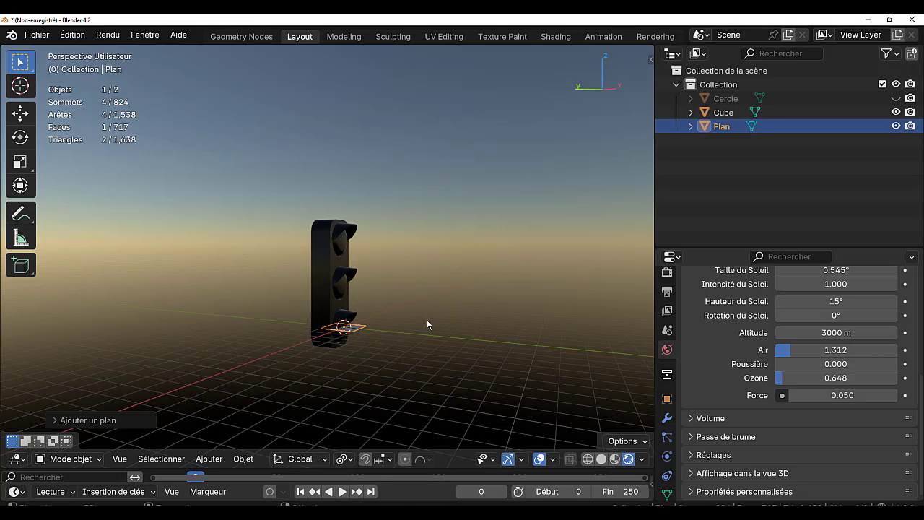
pyautogui.press('s')
pyautogui.click(350, 169)
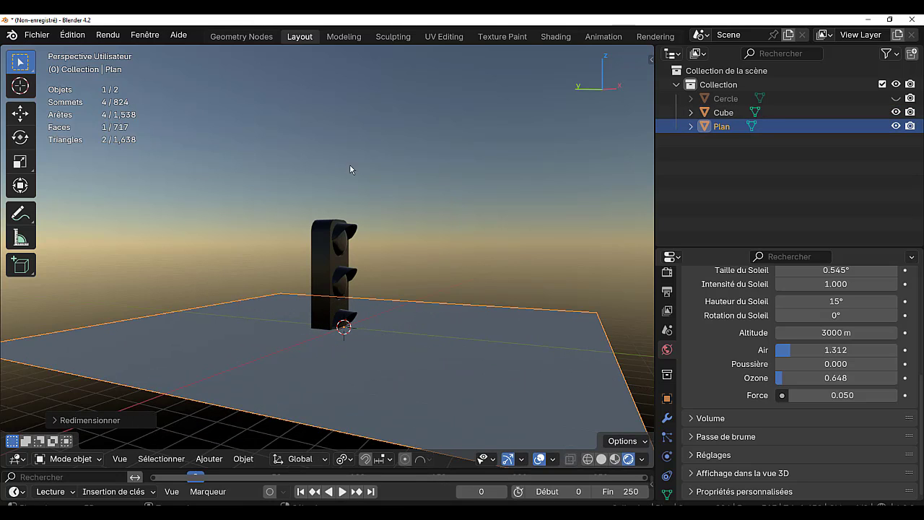
# Lower the ground plane along the Z axis by about 2.6 m, beneath the traffic light
pyautogui.press('g')
pyautogui.press('z')
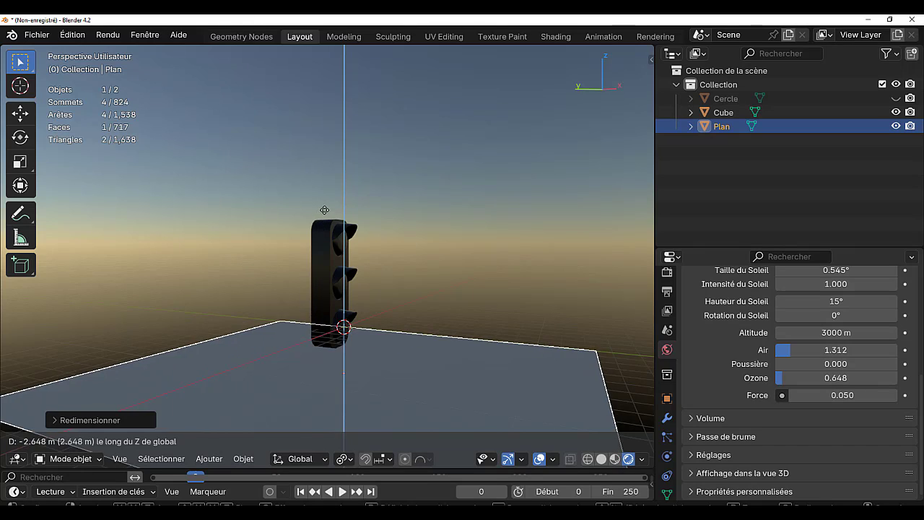
pyautogui.click(349, 213)
pyautogui.moveTo(390, 230); pyautogui.dragTo(332, 233, button='middle')
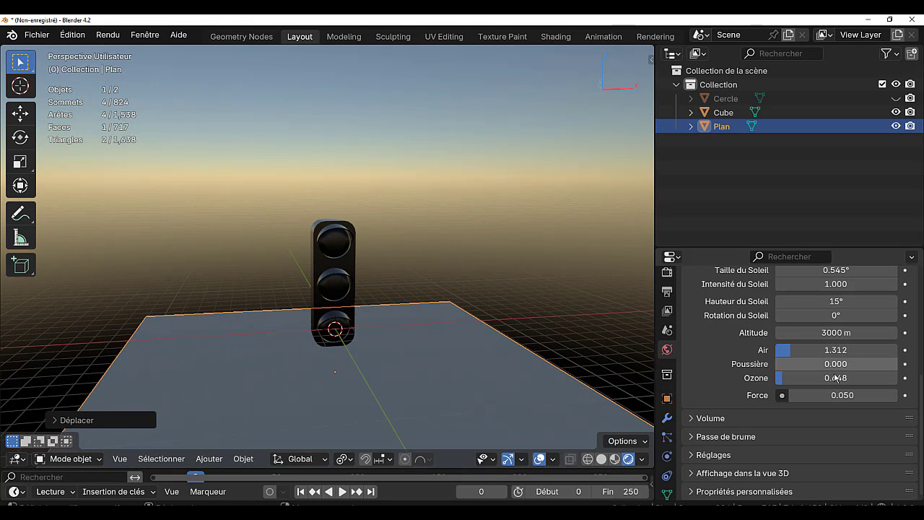
# Add a Subdivision Surface modifier to the ground plane with 3 viewport levels
pyautogui.click(667, 418)
pyautogui.click(797, 305)
pyautogui.moveTo(758, 359)
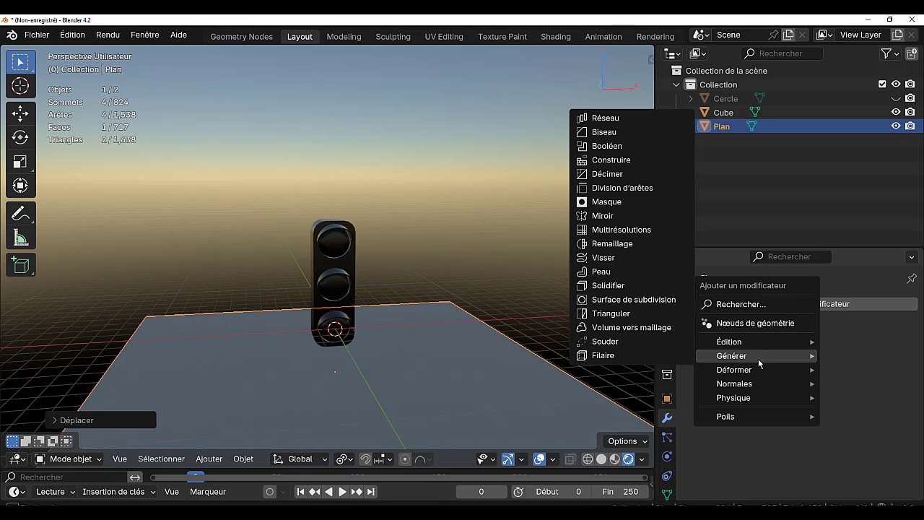
pyautogui.click(639, 300)
pyautogui.click(893, 365)
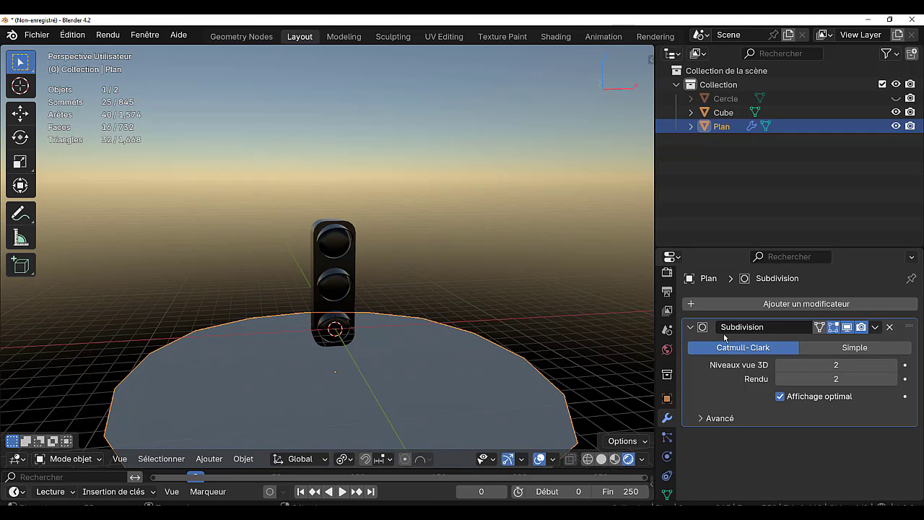
pyautogui.click(893, 364)
# Scale up the rounded ground surface until it extends past both sides of the view
pyautogui.press('s')
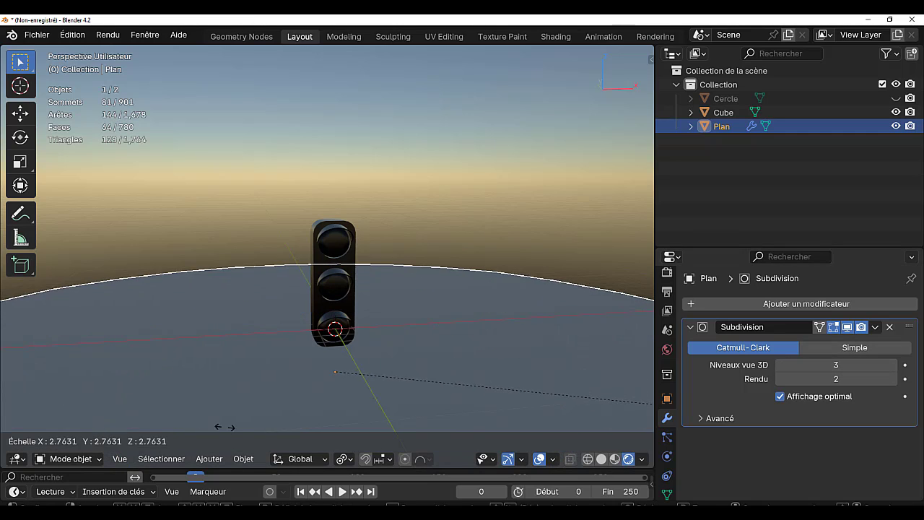
pyautogui.click(365, 421)
pyautogui.moveTo(488, 364); pyautogui.dragTo(490, 351, button='middle')
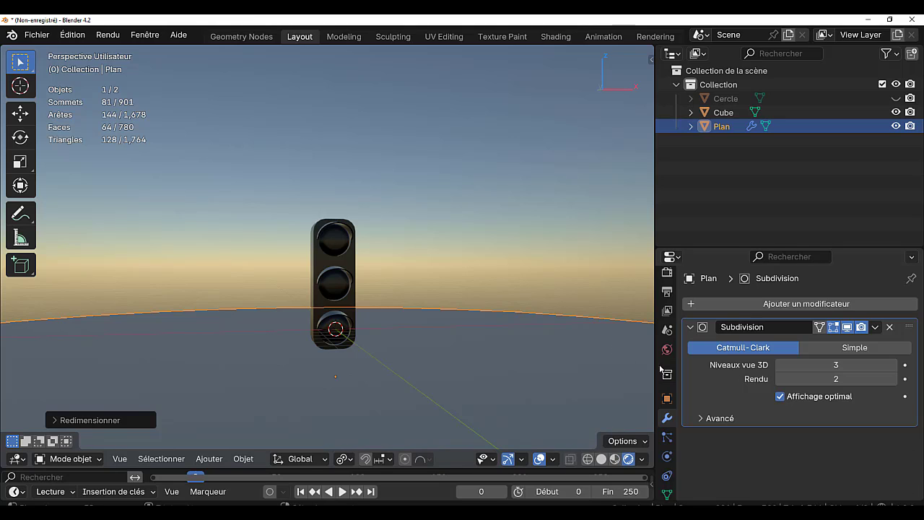
# Create a new material on the ground plane with a green base colour and reduce its roughness
pyautogui.scroll(-3, 667, 475)
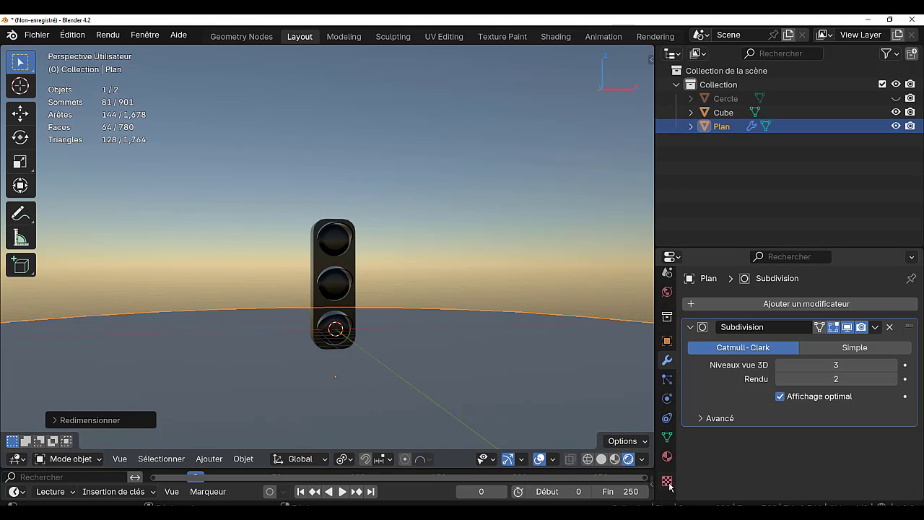
pyautogui.click(667, 457)
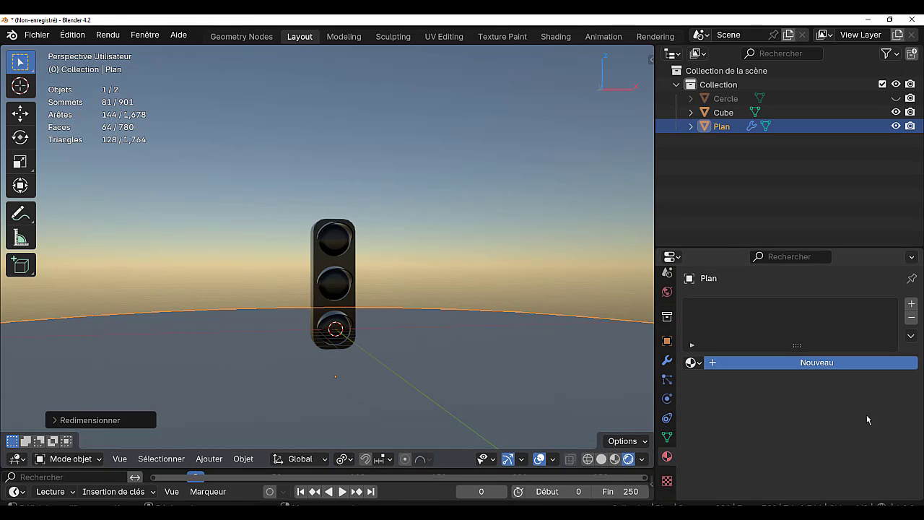
pyautogui.click(863, 362)
pyautogui.click(839, 449)
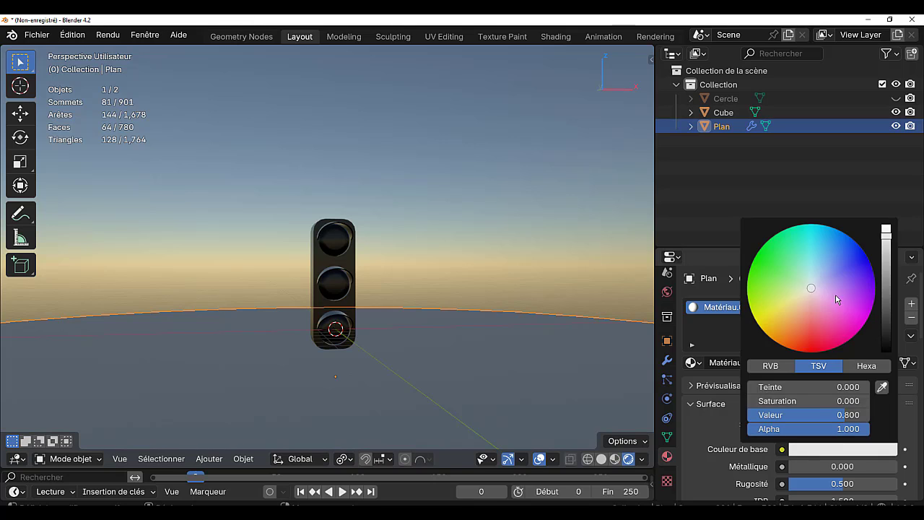
pyautogui.click(768, 275)
pyautogui.moveTo(887, 250); pyautogui.dragTo(887, 263)
pyautogui.scroll(-2, 842, 467)
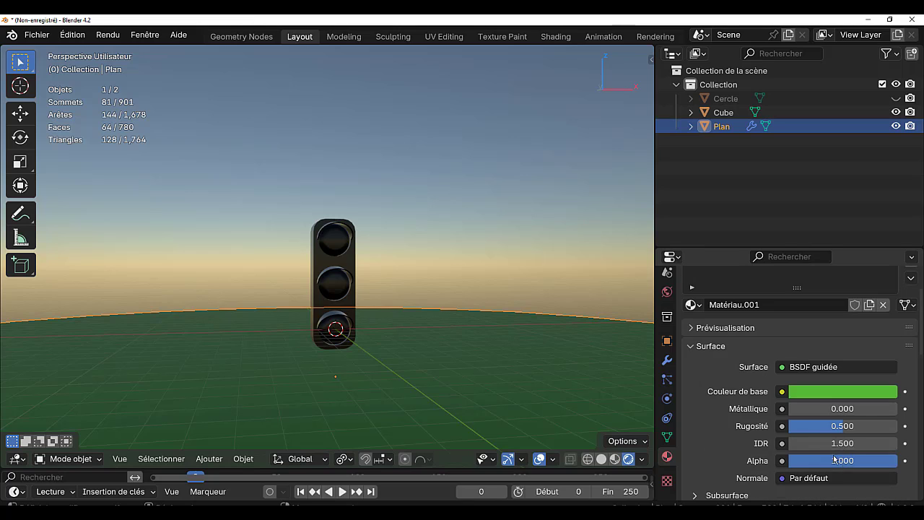
pyautogui.moveTo(842, 426); pyautogui.dragTo(823, 426)
# Select the traffic light and, in Edit Mode, select the front face of its top lens
pyautogui.click(325, 245)
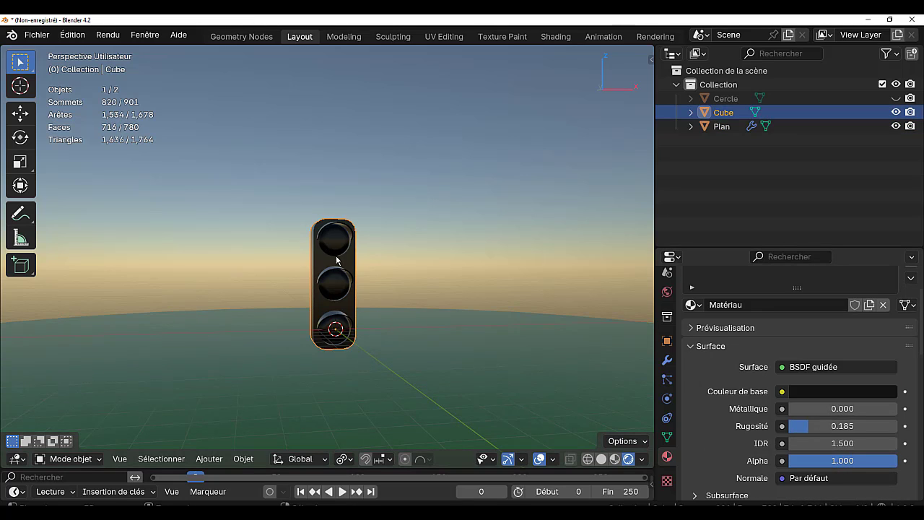
pyautogui.scroll(3, 433, 255)
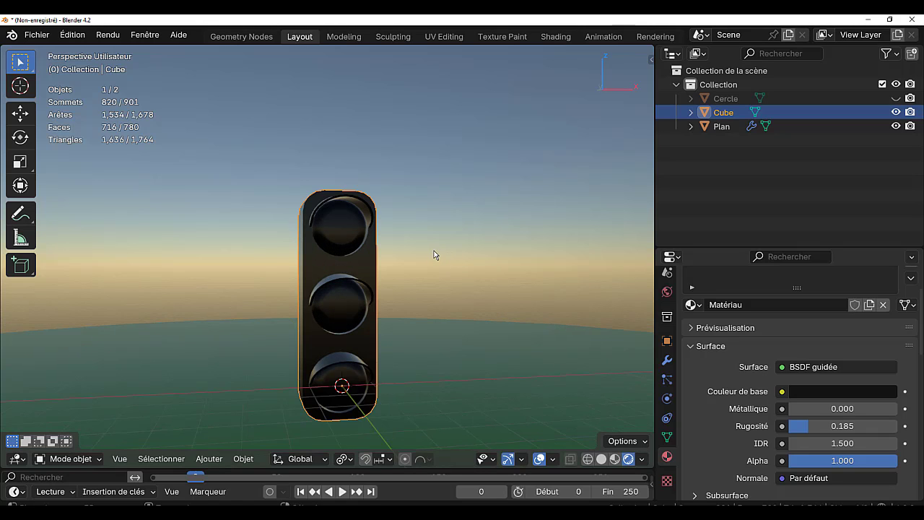
pyautogui.moveTo(434, 255)
pyautogui.mouseDown(button='middle')
pyautogui.moveTo(523, 257)
pyautogui.moveTo(442, 264)
pyautogui.mouseUp(button='middle')
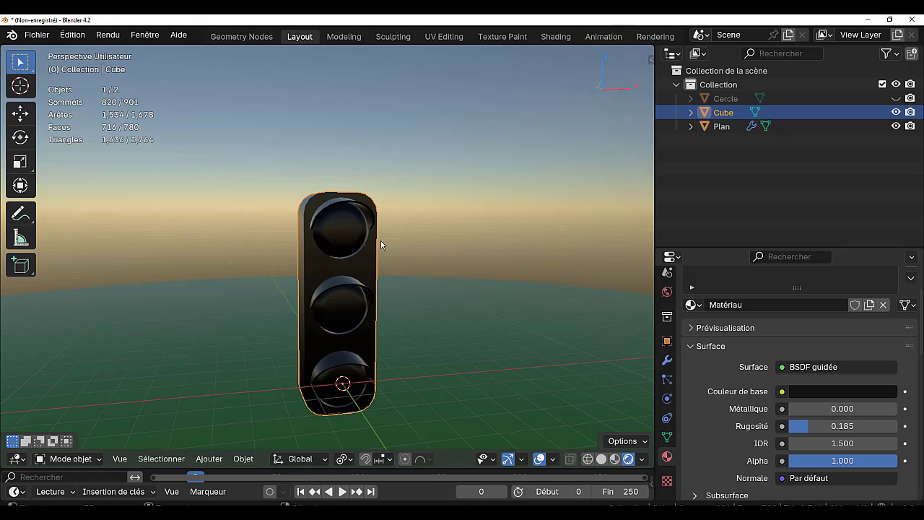
pyautogui.press('Tab')
pyautogui.scroll(2, 404, 245)
pyautogui.keyDown('alt'); pyautogui.click(360, 247); pyautogui.keyUp('alt')
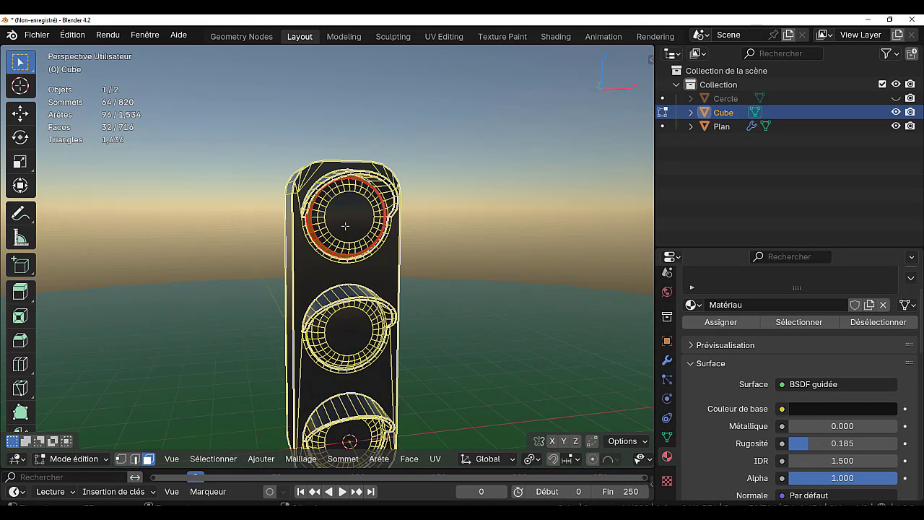
pyautogui.moveTo(363, 224); pyautogui.dragTo(460, 200, button='middle')
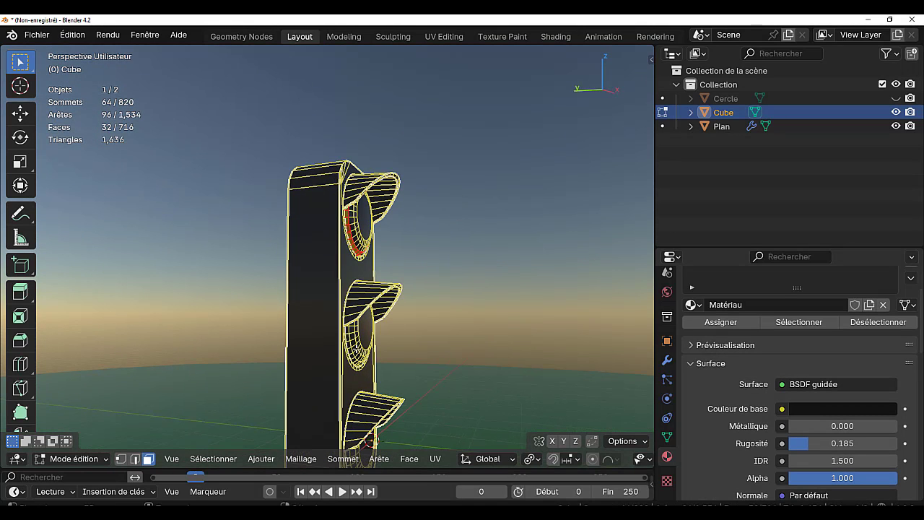
pyautogui.keyDown('shift'); pyautogui.moveTo(412, 345); pyautogui.dragTo(425, 278, button='middle'); pyautogui.keyUp('shift')
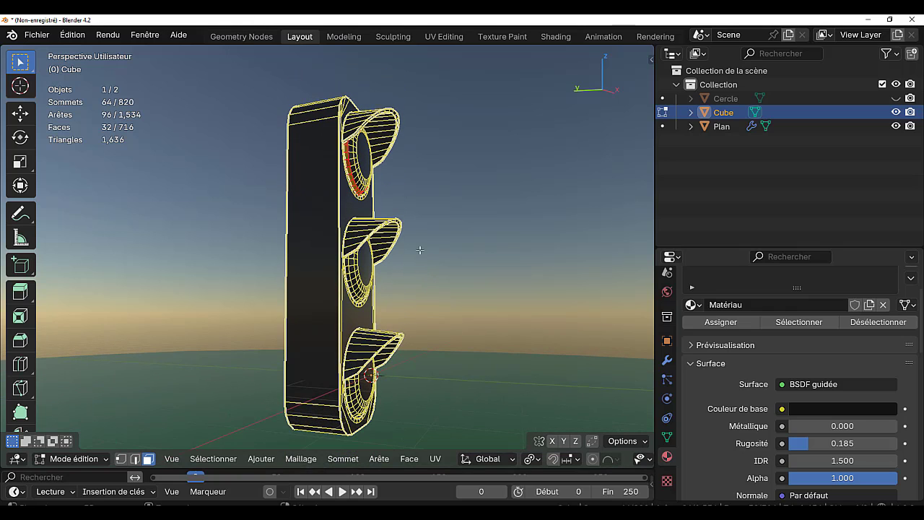
pyautogui.click(367, 154)
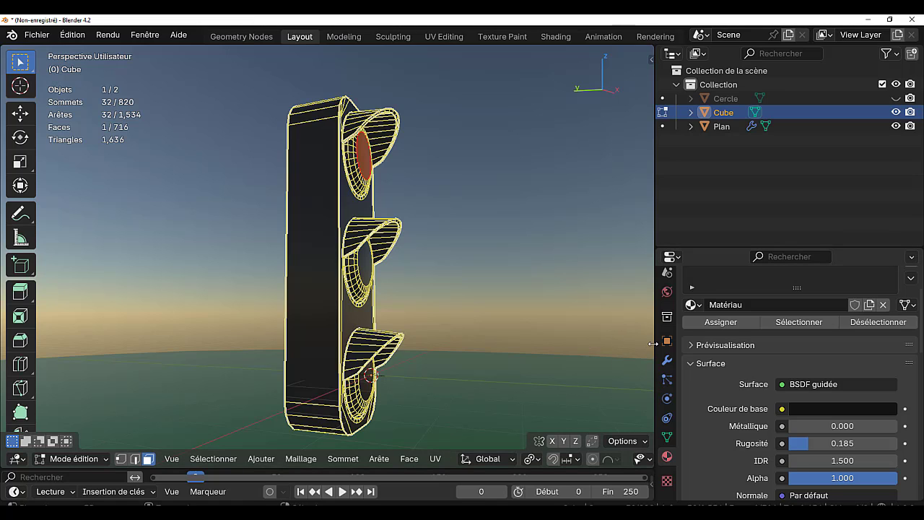
# Enlarge the material properties area, add a second material slot with a new red material, and assign it to the selected top lens face
pyautogui.moveTo(653, 344); pyautogui.dragTo(615, 344)
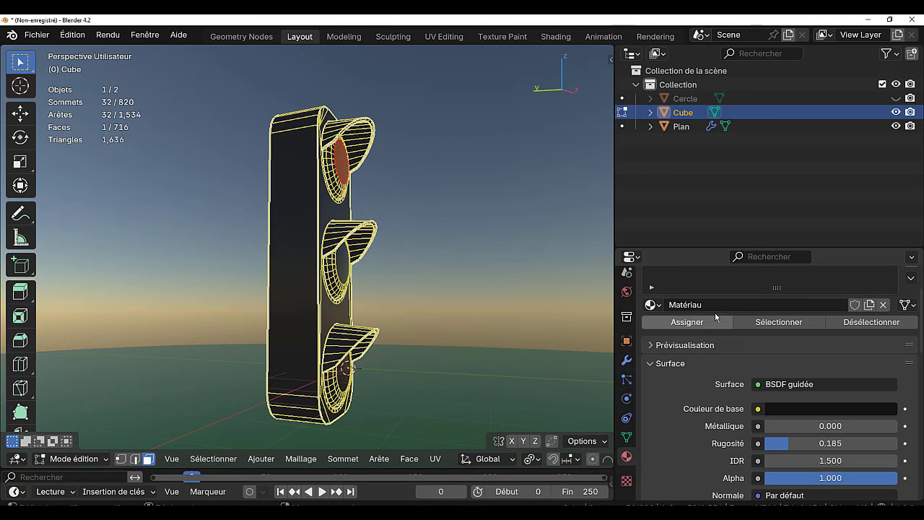
pyautogui.moveTo(817, 247); pyautogui.dragTo(831, 122)
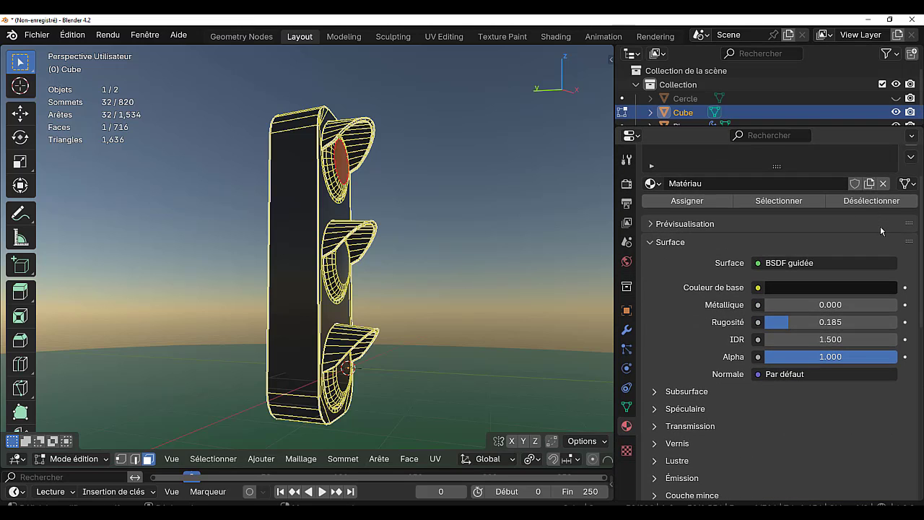
pyautogui.scroll(3, 880, 230)
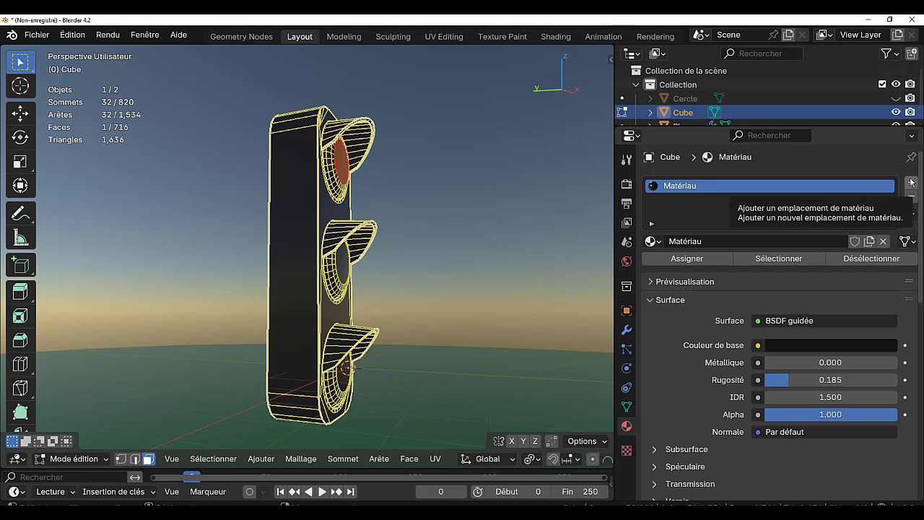
pyautogui.click(911, 183)
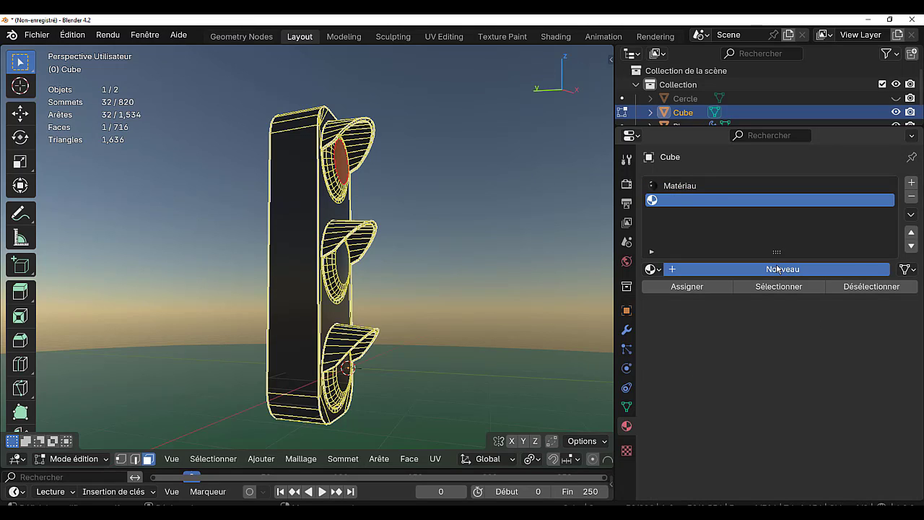
pyautogui.click(778, 269)
pyautogui.click(806, 375)
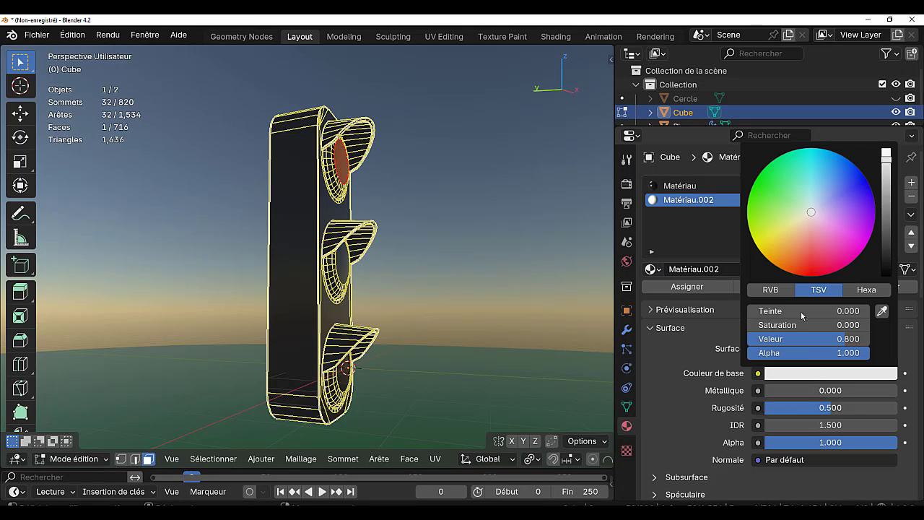
pyautogui.click(817, 268)
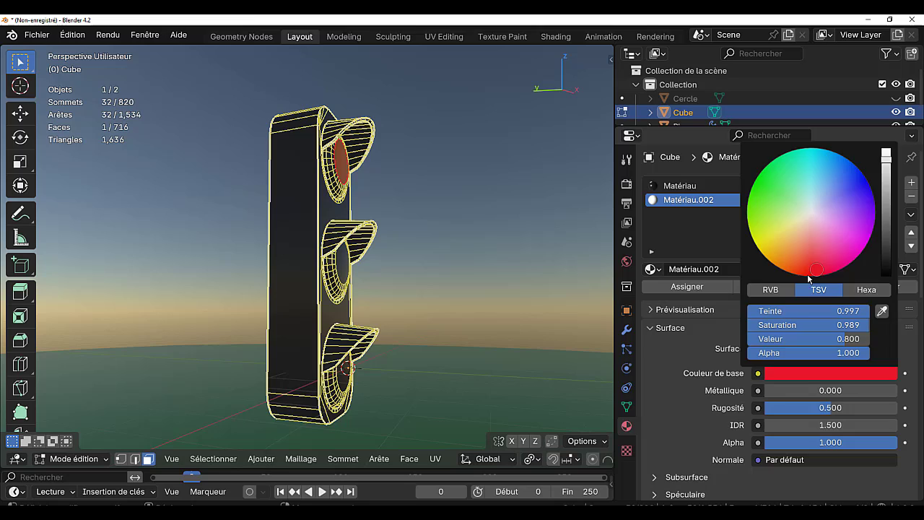
pyautogui.click(688, 287)
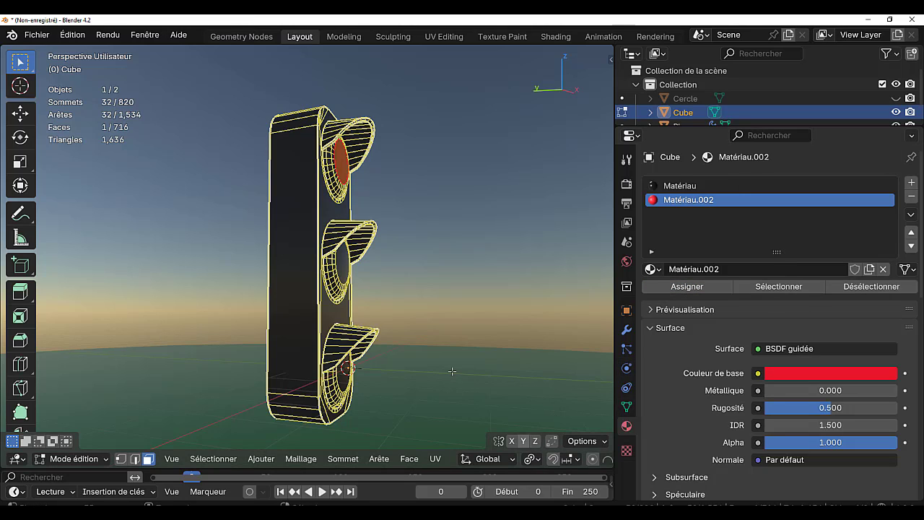
# Select the middle lens's front face and assign it a new material with a light orange base colour in its own slot
pyautogui.click(343, 266)
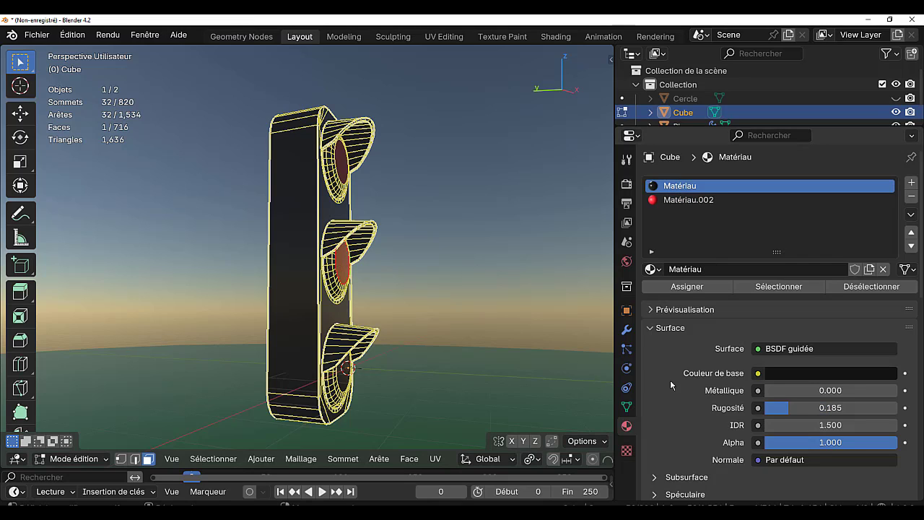
pyautogui.click(911, 183)
pyautogui.click(806, 270)
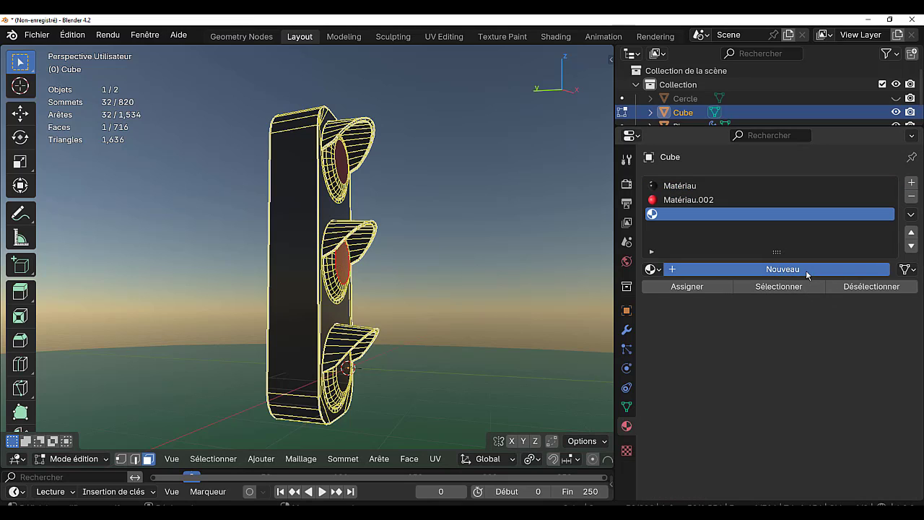
pyautogui.click(829, 374)
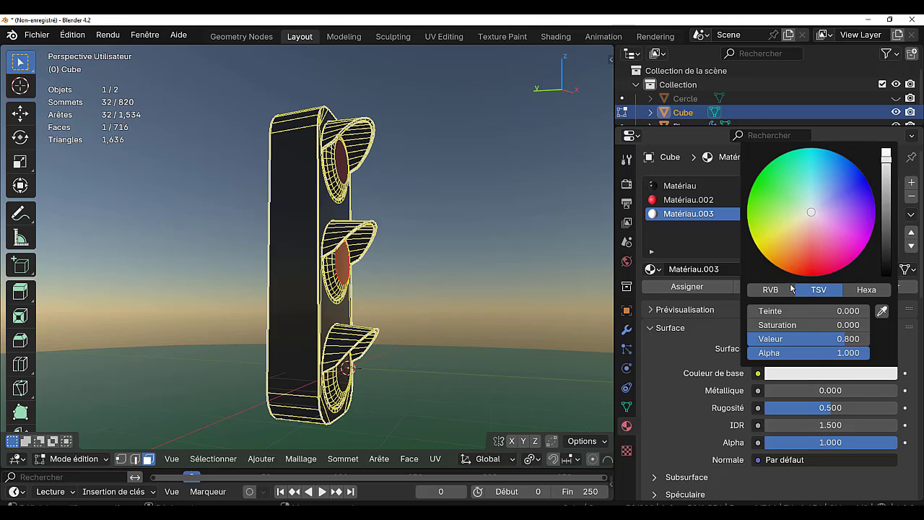
pyautogui.click(792, 244)
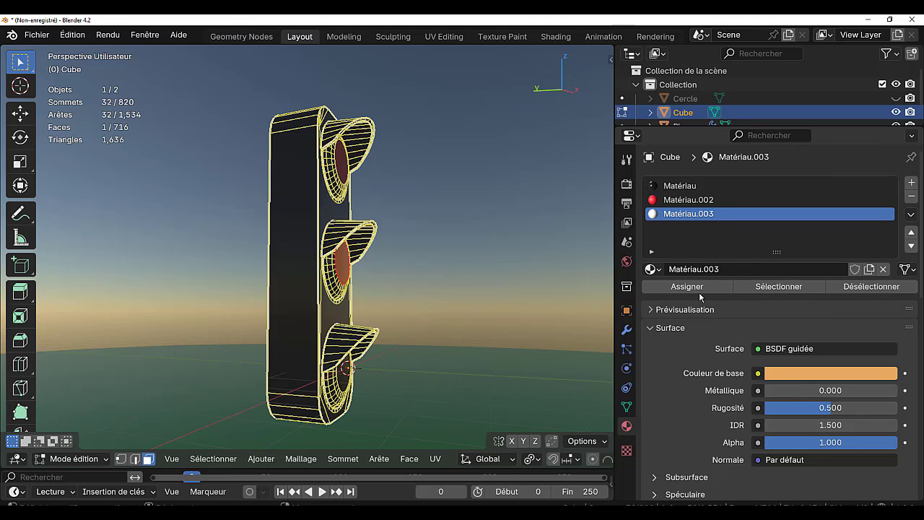
pyautogui.click(694, 289)
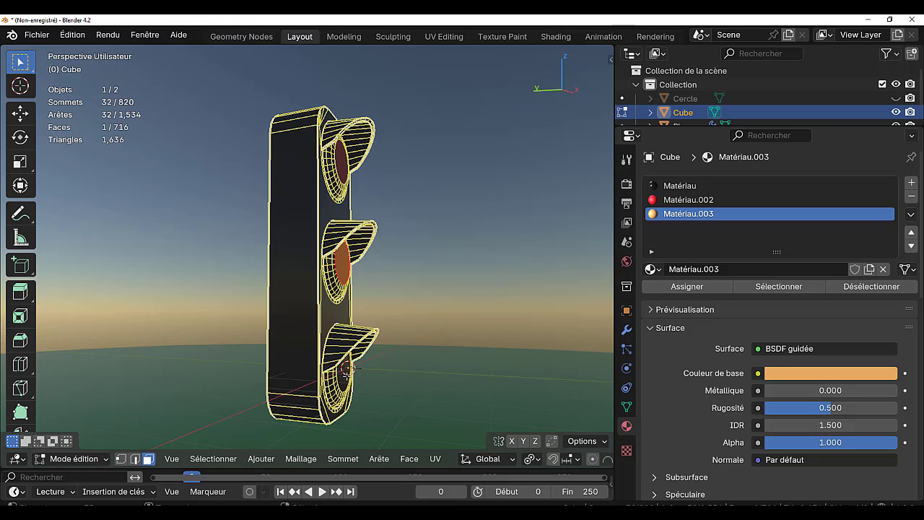
# Select the bottom lens's front face and assign it a new material with a bright green base colour in its own slot
pyautogui.click(346, 377)
pyautogui.moveTo(527, 388); pyautogui.dragTo(471, 400, button='middle')
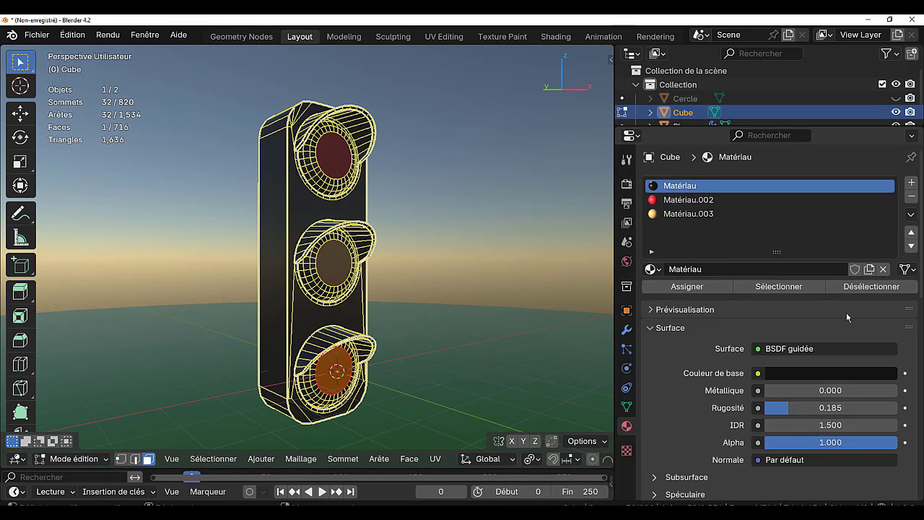
pyautogui.click(911, 183)
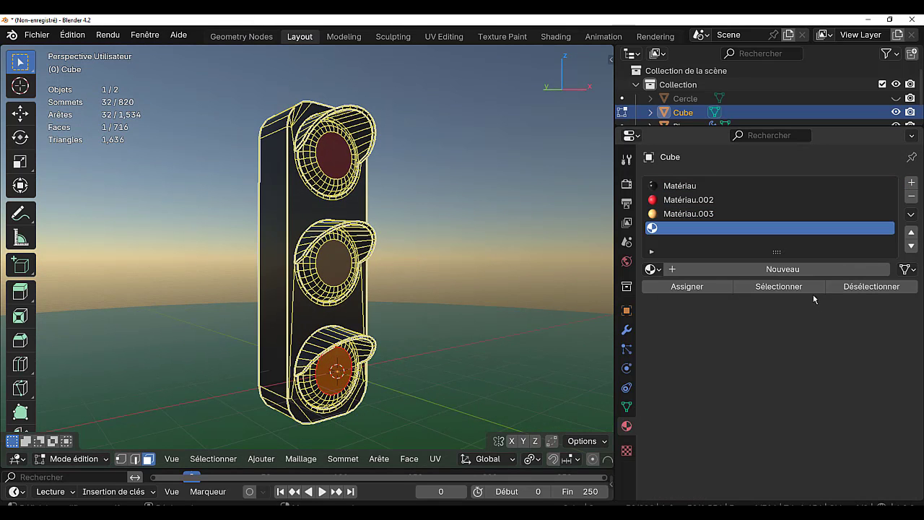
pyautogui.click(787, 269)
pyautogui.click(820, 373)
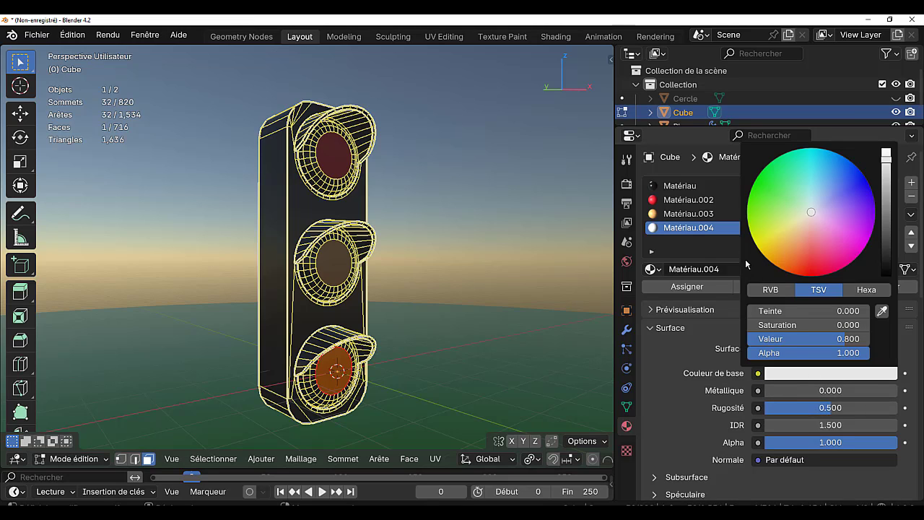
pyautogui.click(757, 195)
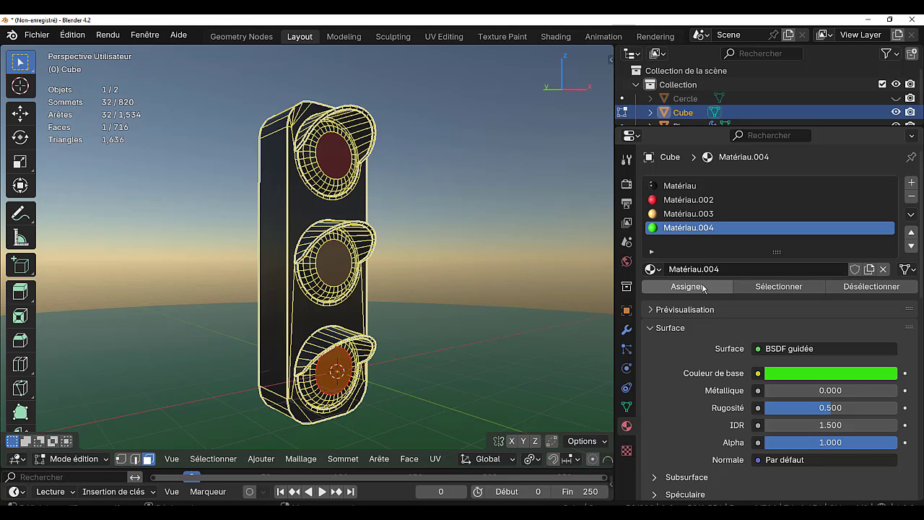
pyautogui.click(678, 288)
# Switch the viewport to Material Preview shading and return to Object Mode to view the coloured lenses
pyautogui.scroll(-5, 564, 466)
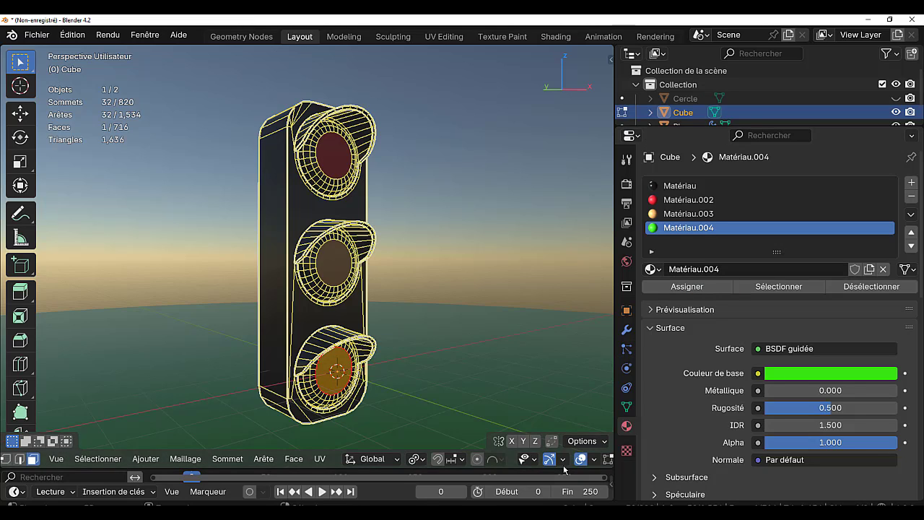
pyautogui.click(573, 460)
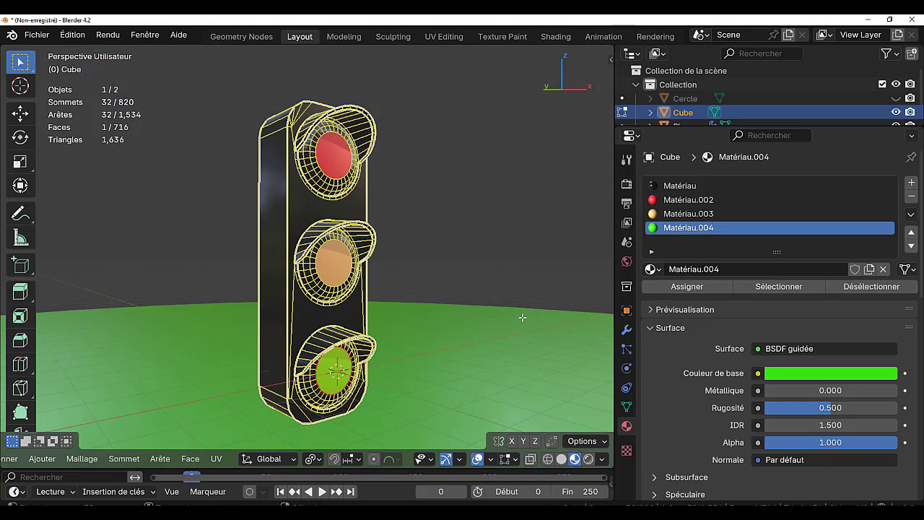
pyautogui.press('Tab')
pyautogui.moveTo(394, 281); pyautogui.dragTo(461, 347, button='middle')
pyautogui.scroll(2, 366, 224)
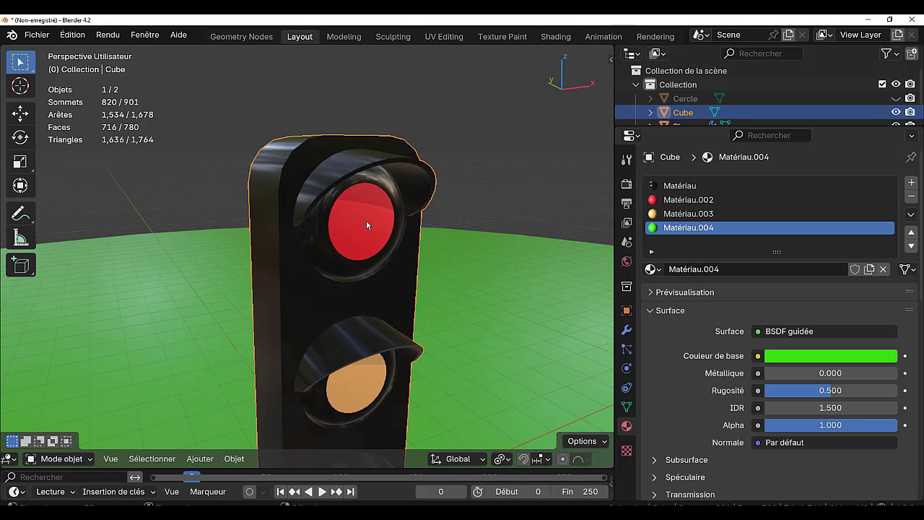
# In Edit Mode, select the top lens's front face, grow the selection by two face rings, and assign the red material to it
pyautogui.press('Tab')
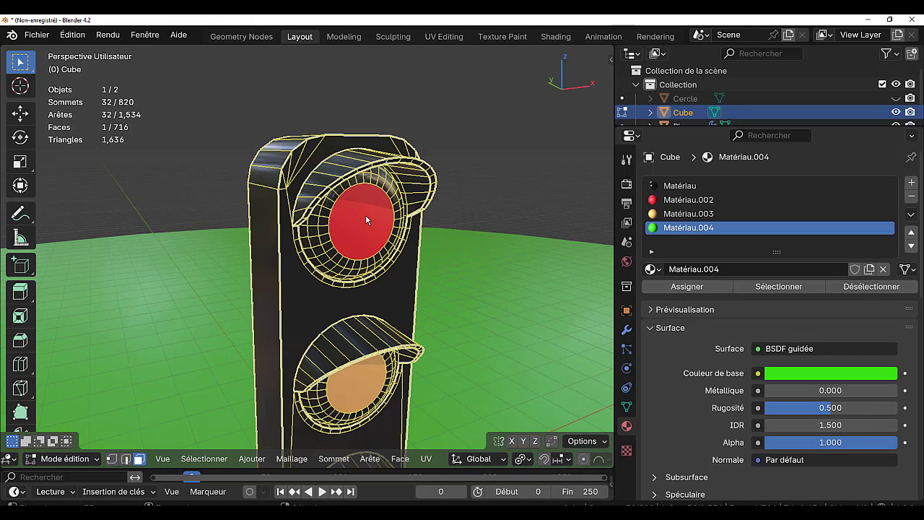
pyautogui.click(364, 218)
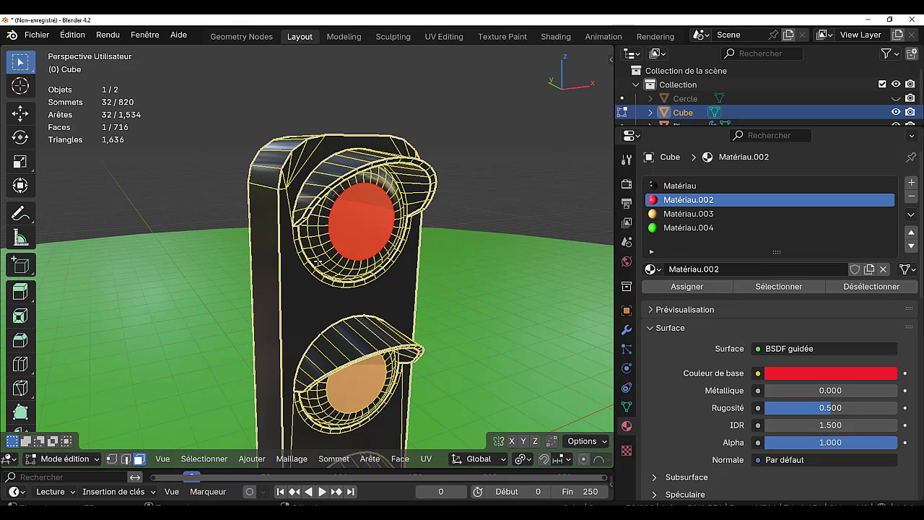
pyautogui.scroll(1, 318, 261)
pyautogui.scroll(2, 319, 259)
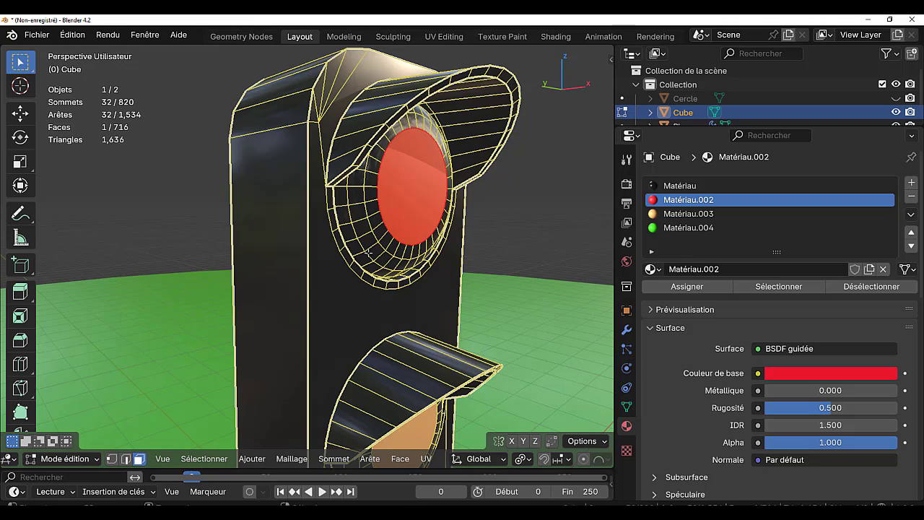
pyautogui.press('ctrl+KP_Add')
pyautogui.press('ctrl+KP_Add')
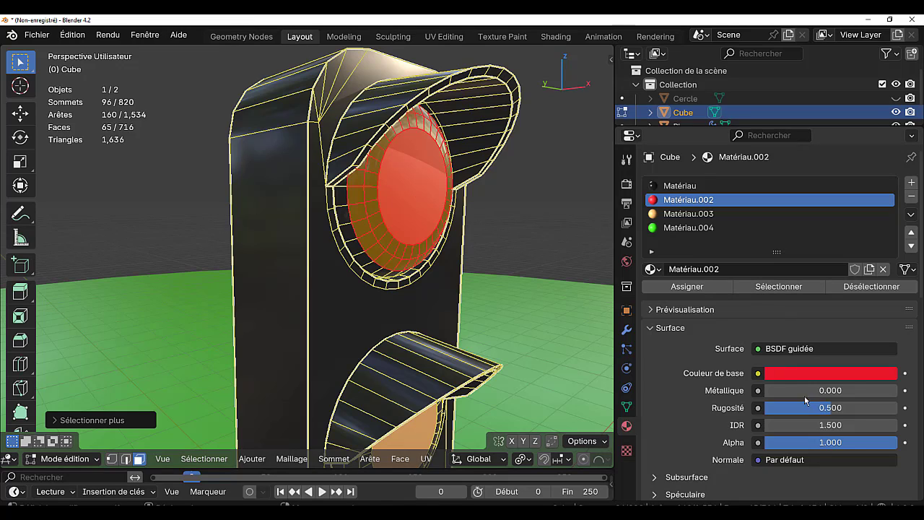
pyautogui.click(697, 289)
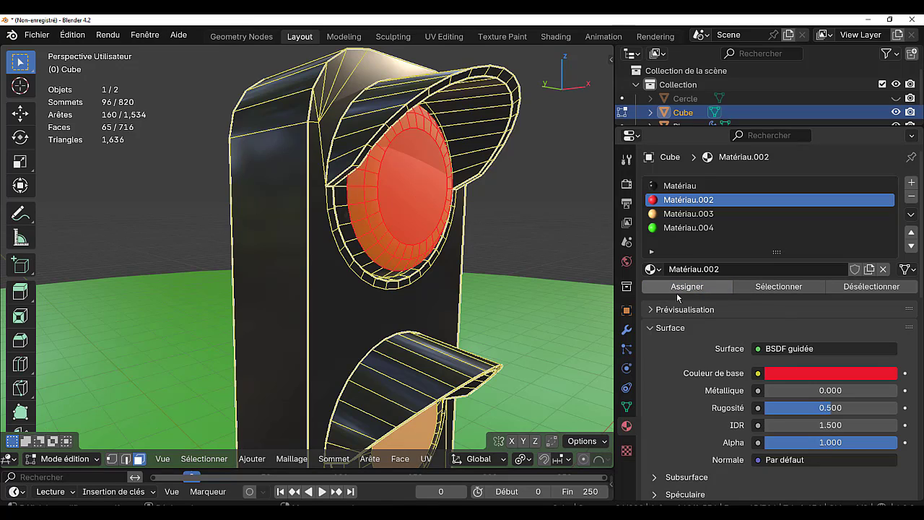
pyautogui.press('Tab')
pyautogui.press('Tab')
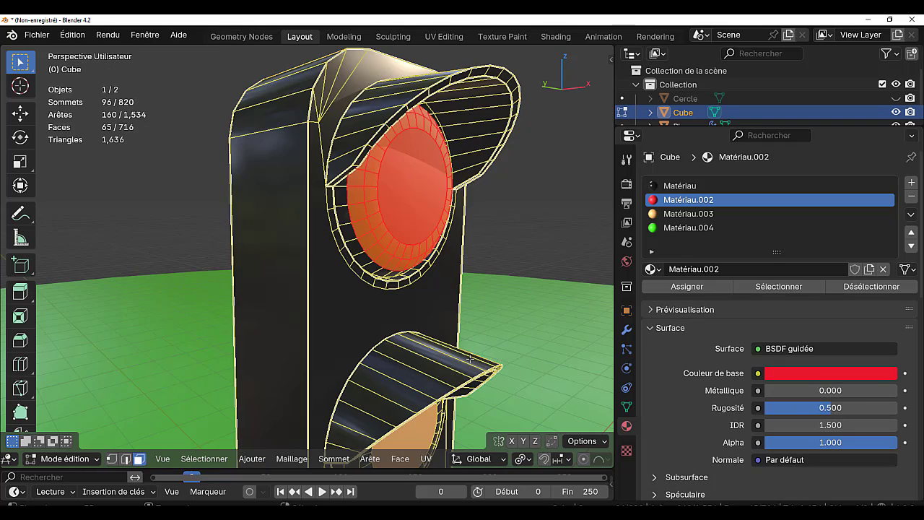
# Select the middle lens's front face, grow the selection by two face rings, and assign the orange material to it
pyautogui.scroll(-1, 473, 361)
pyautogui.keyDown('shift'); pyautogui.moveTo(473, 397); pyautogui.dragTo(486, 289, button='middle'); pyautogui.keyUp('shift')
pyautogui.click(403, 293)
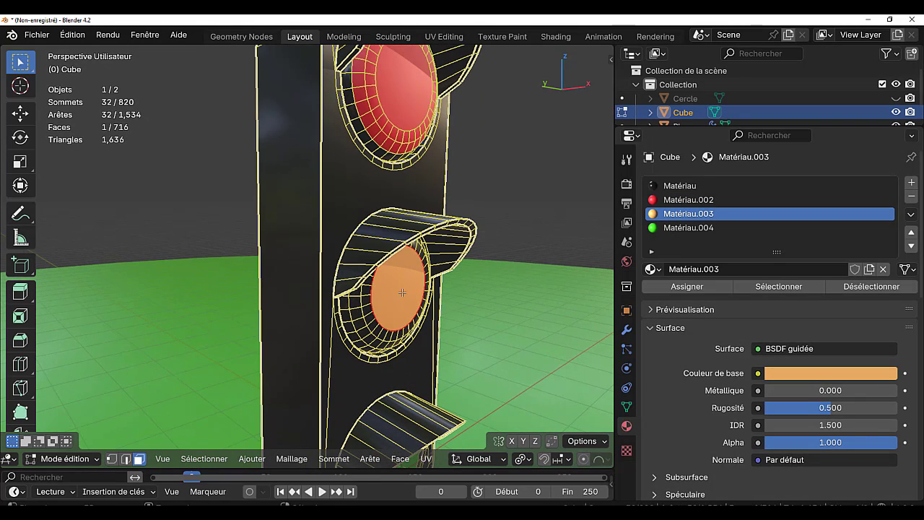
pyautogui.scroll(1, 535, 323)
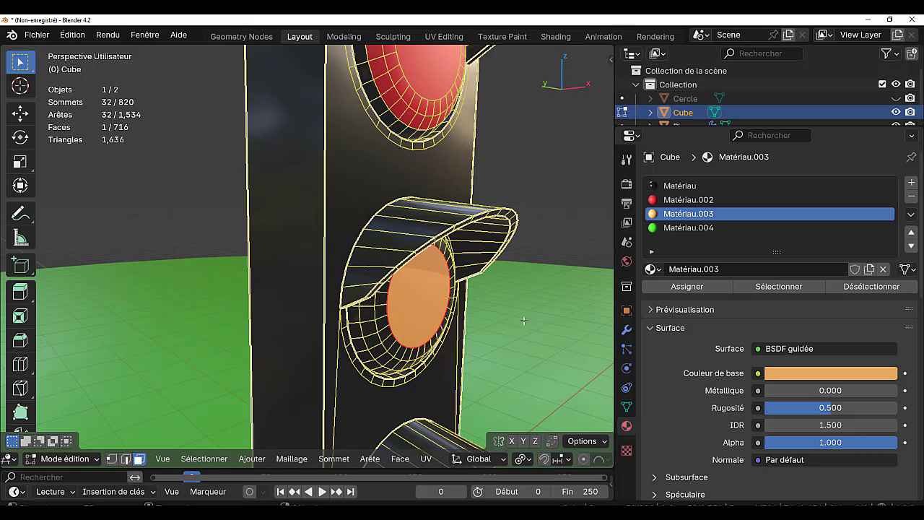
pyautogui.scroll(-1, 523, 320)
pyautogui.press('ctrl+KP_Add')
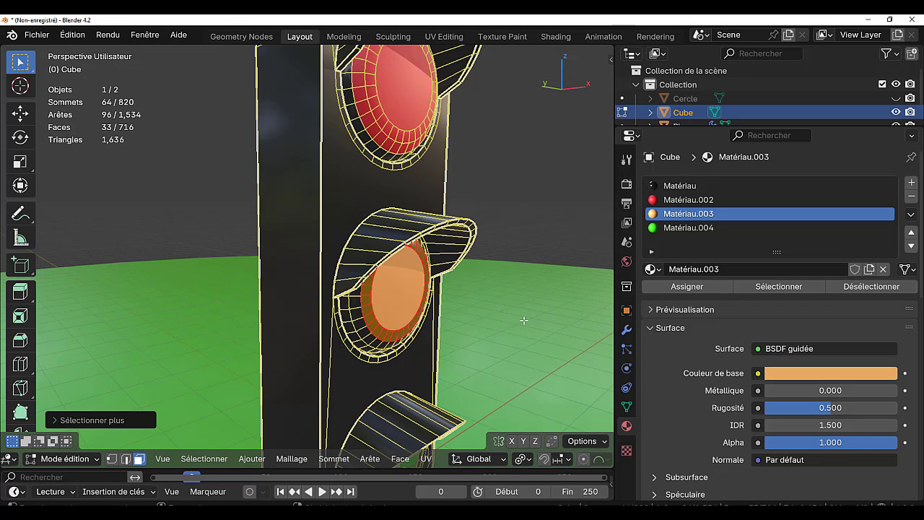
pyautogui.press('ctrl+KP_Add')
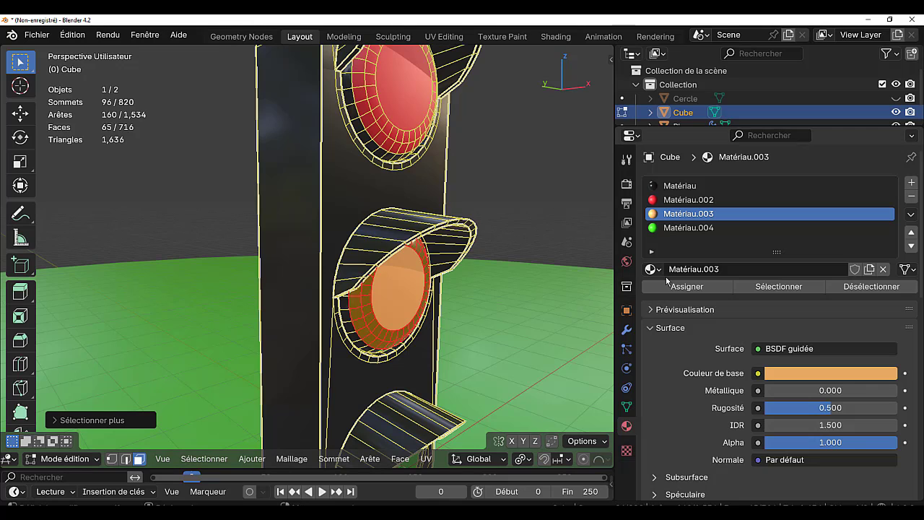
pyautogui.click(697, 285)
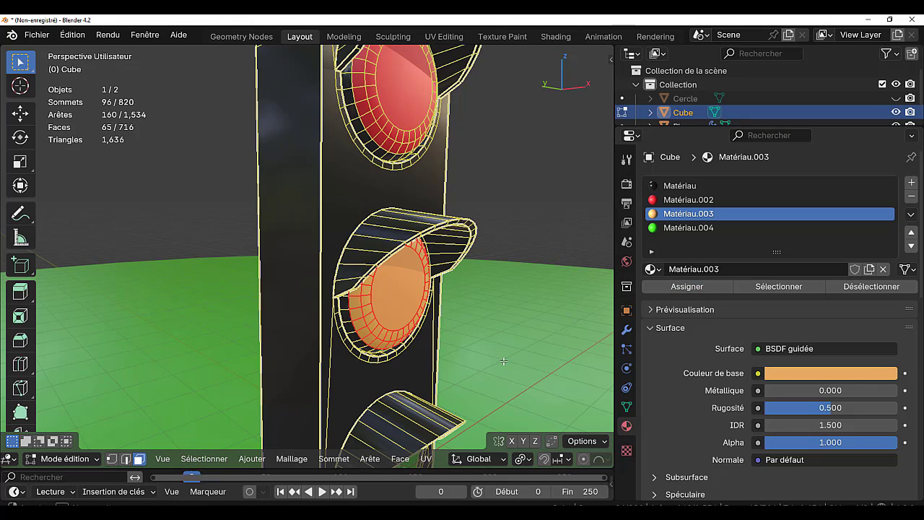
# Select the bottom lens's front face, grow the selection by two face rings, assign the green material, and return to Object Mode
pyautogui.scroll(1, 501, 360)
pyautogui.moveTo(500, 357); pyautogui.dragTo(347, 212, button='middle')
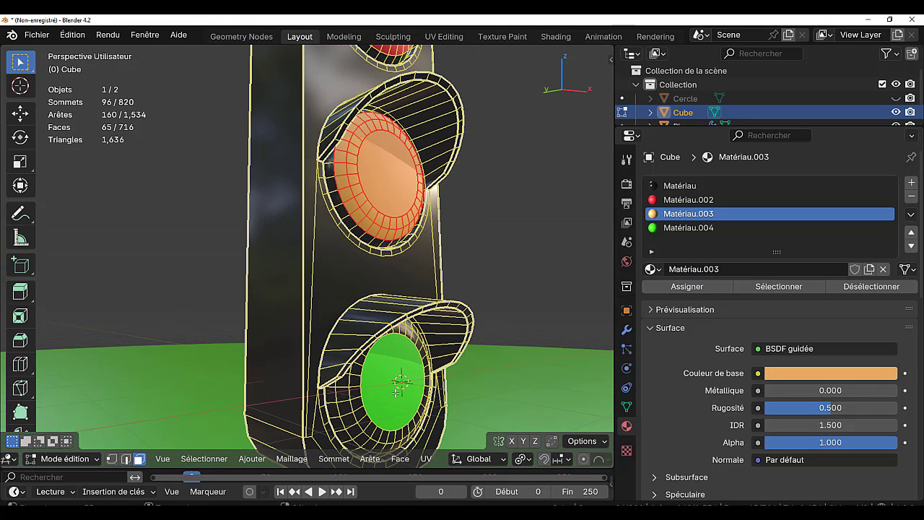
pyautogui.click(397, 391)
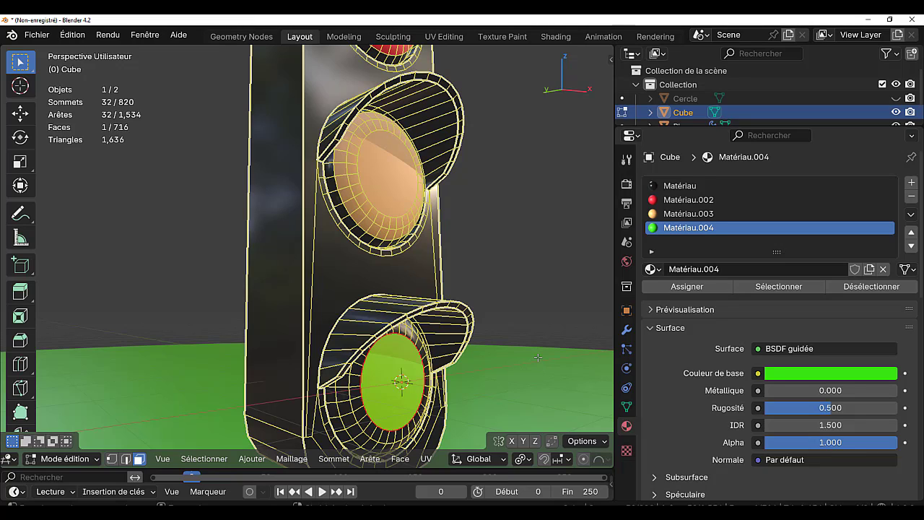
pyautogui.press('ctrl+KP_Add')
pyautogui.press('ctrl+KP_Add')
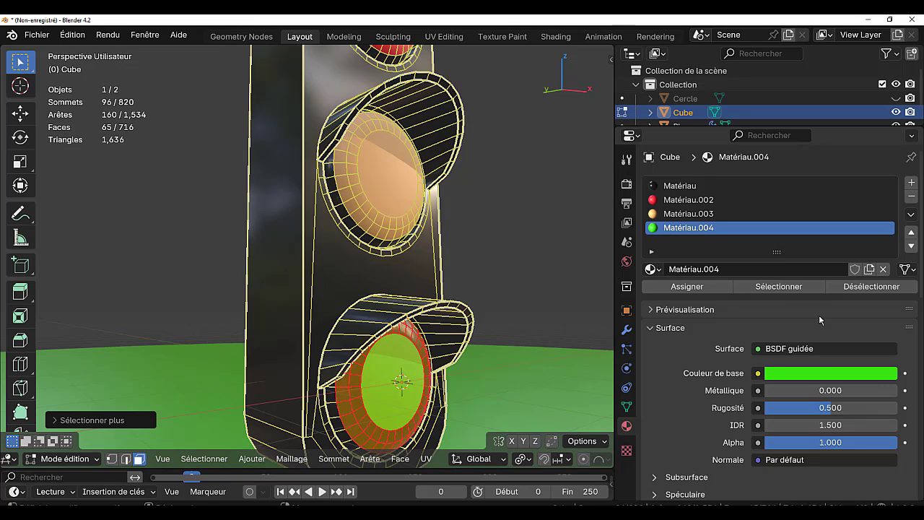
pyautogui.click(687, 286)
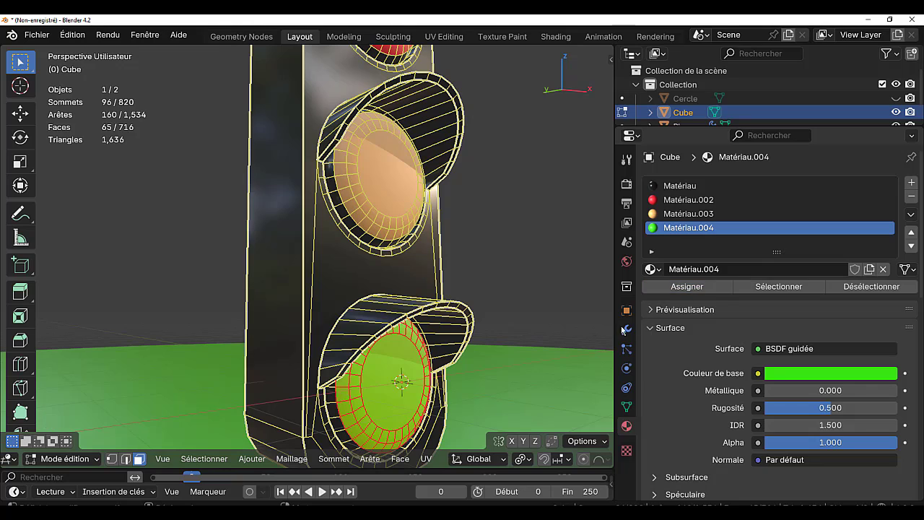
pyautogui.press('Tab')
pyautogui.scroll(-3, 566, 330)
pyautogui.moveTo(557, 328); pyautogui.dragTo(491, 384, button='middle')
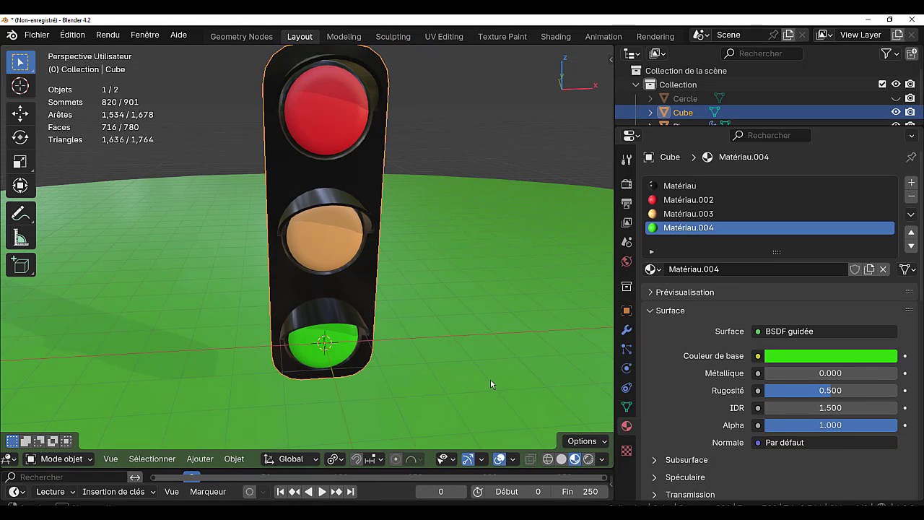
# Switch the viewport to Rendered shading and, in Edit Mode, snap the 3D cursor to the top lens's front face
pyautogui.click(589, 459)
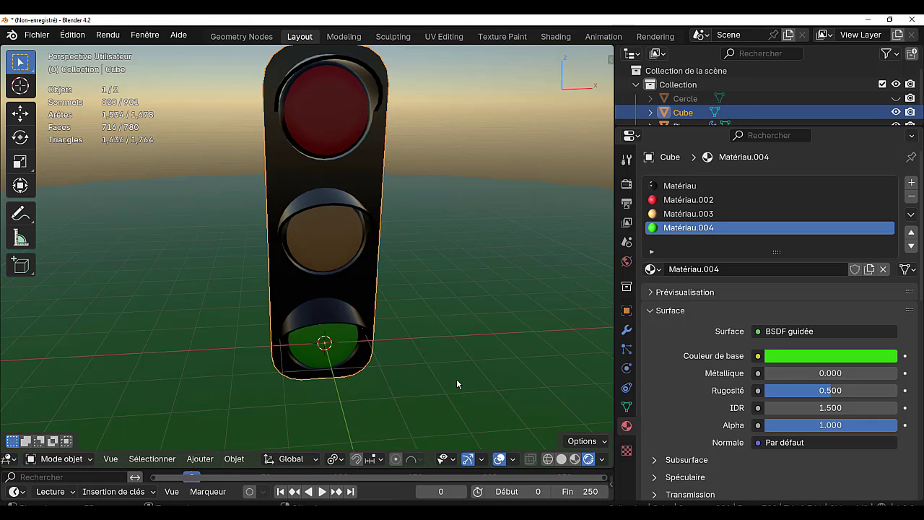
pyautogui.moveTo(457, 384); pyautogui.dragTo(522, 369, button='middle')
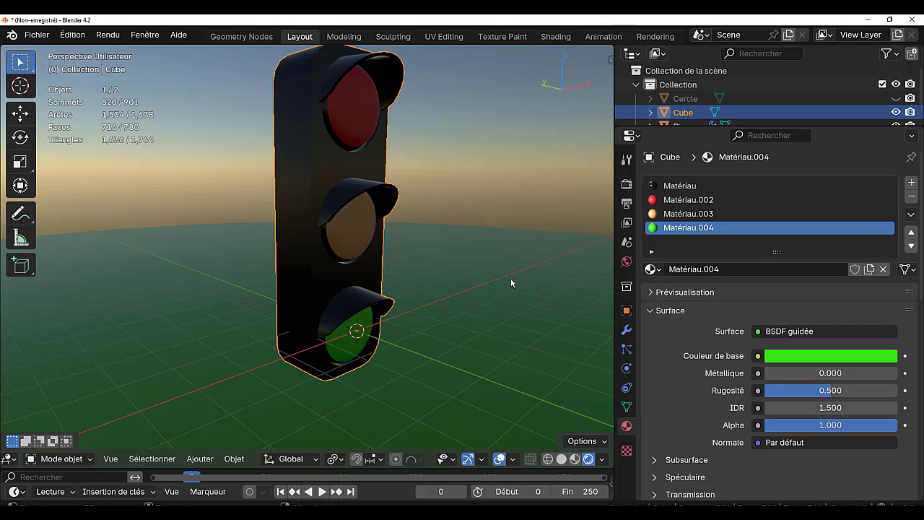
pyautogui.press('Tab')
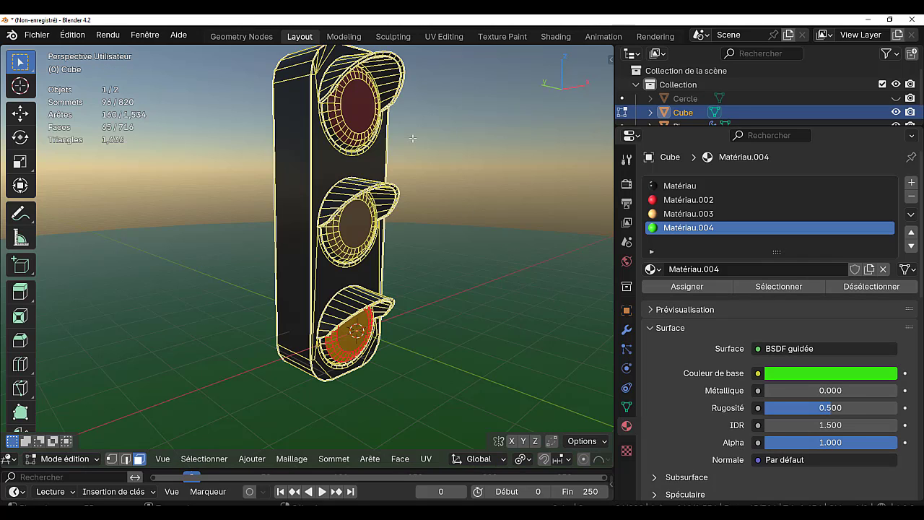
pyautogui.click(361, 110)
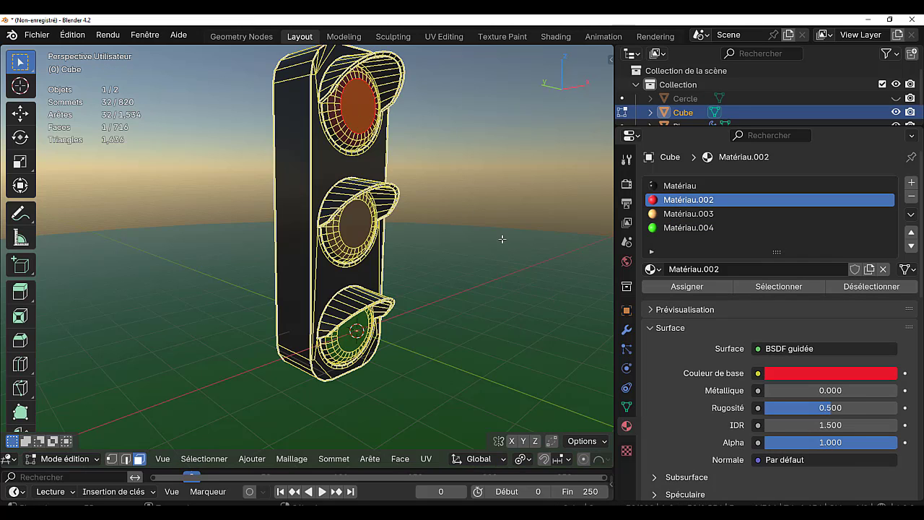
pyautogui.moveTo(503, 239); pyautogui.dragTo(498, 316, button='middle')
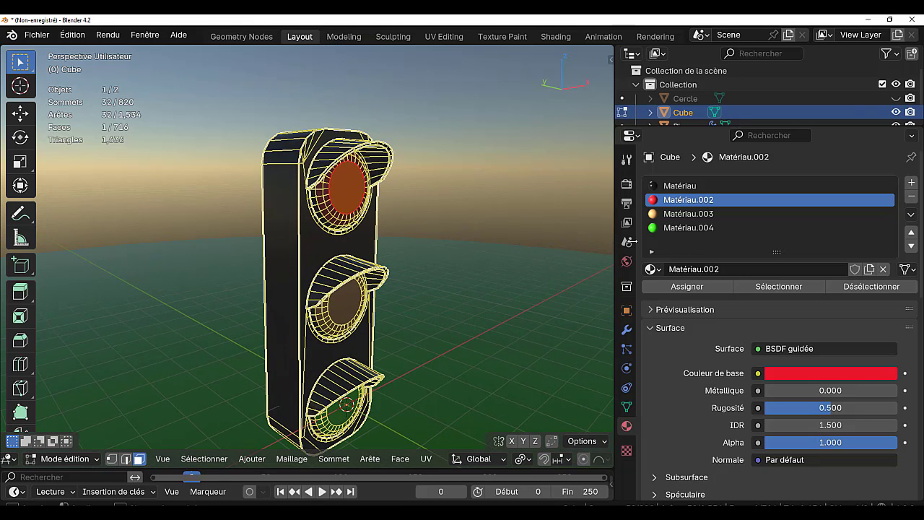
pyautogui.moveTo(612, 241); pyautogui.dragTo(807, 248)
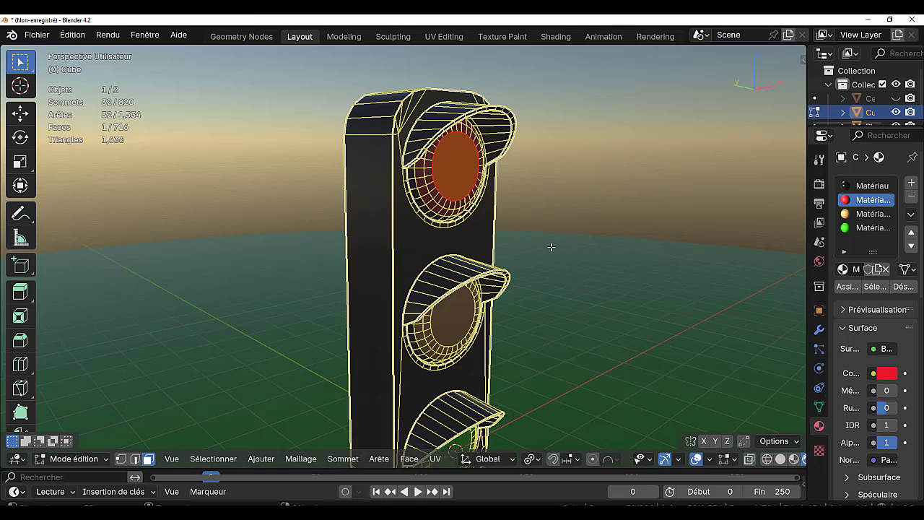
pyautogui.hotkey('shift', 's')
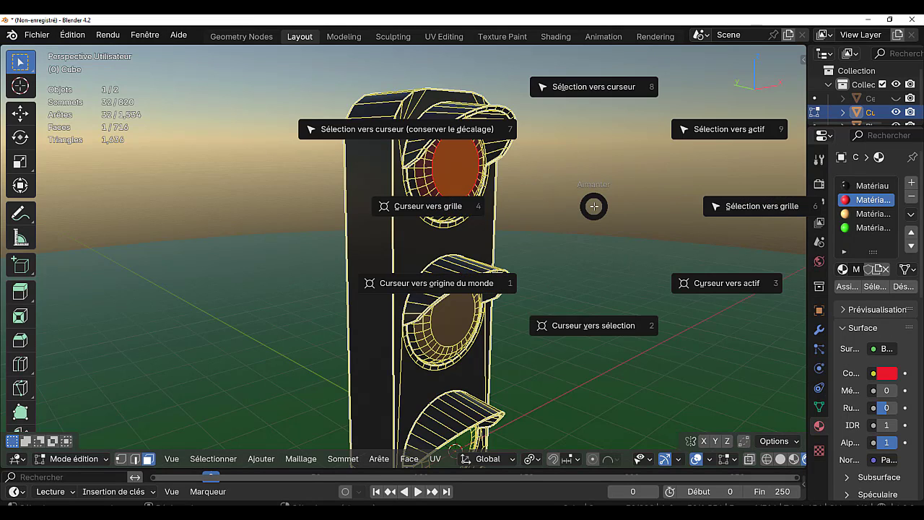
pyautogui.click(590, 326)
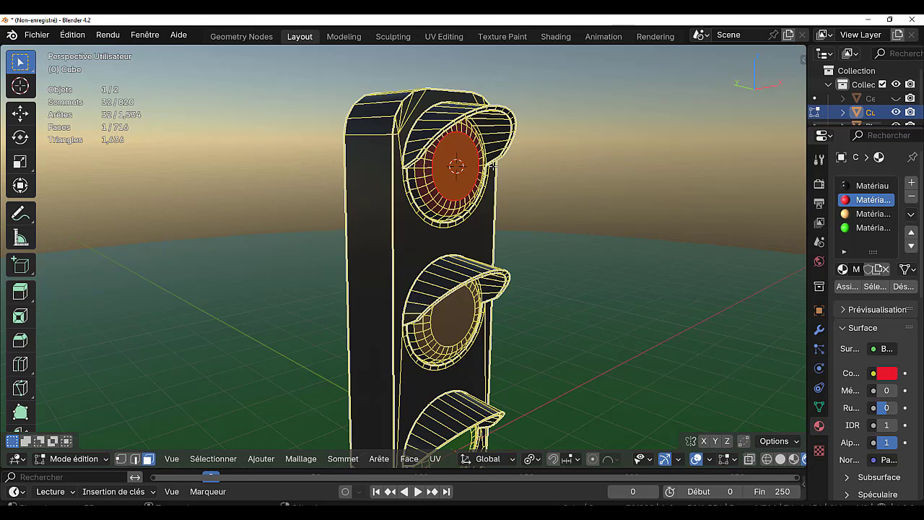
pyautogui.press('Tab')
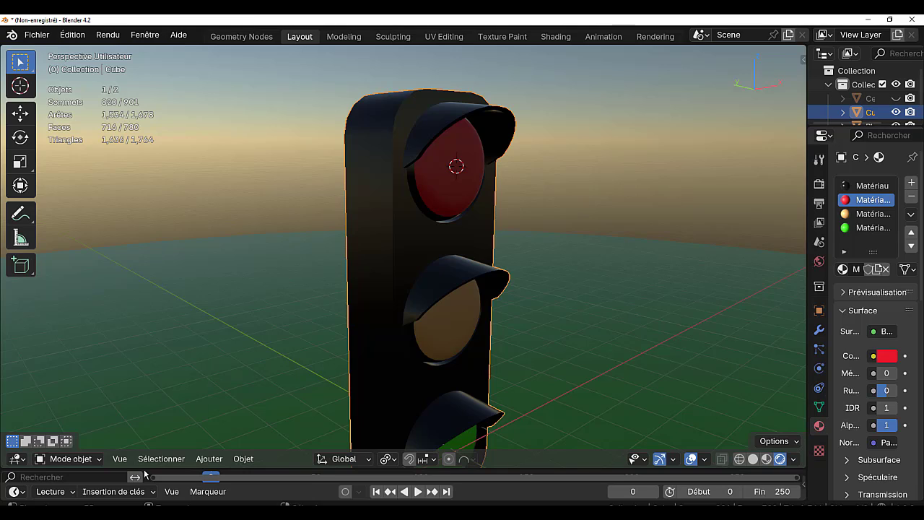
# Add a point light at the 3D cursor on the top lens
pyautogui.click(209, 458)
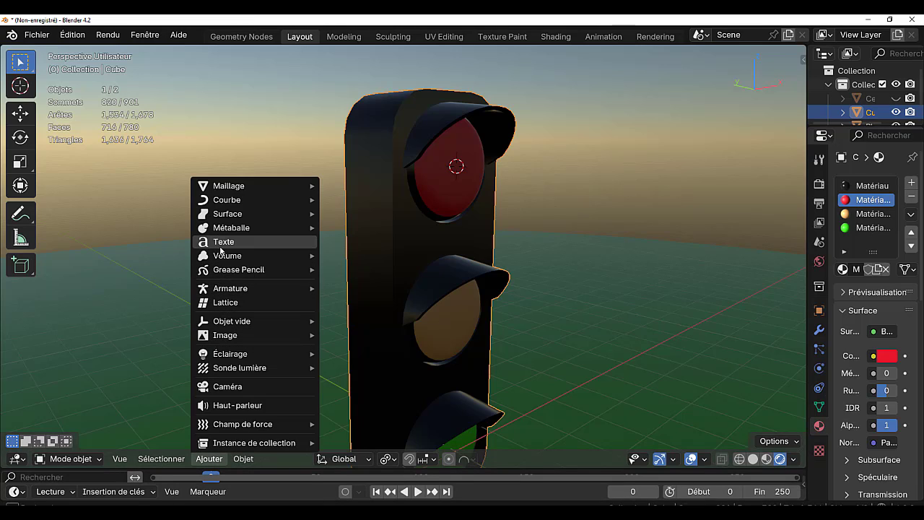
pyautogui.moveTo(223, 354)
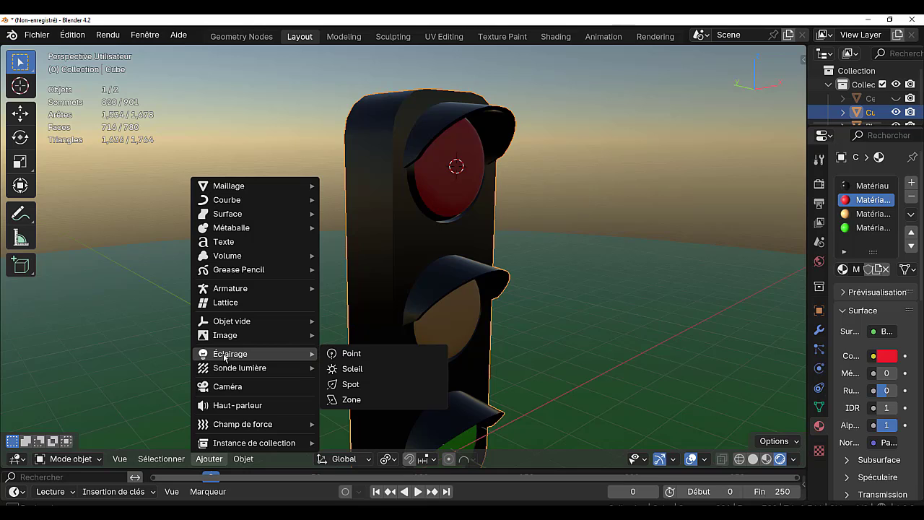
pyautogui.click(339, 355)
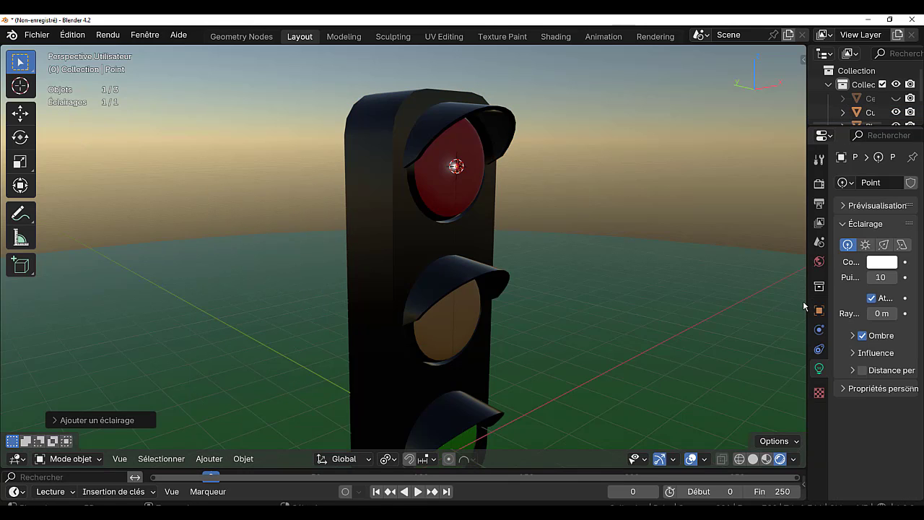
# Set the top lens light's colour to red and its power to 180 W
pyautogui.moveTo(808, 304); pyautogui.dragTo(659, 306)
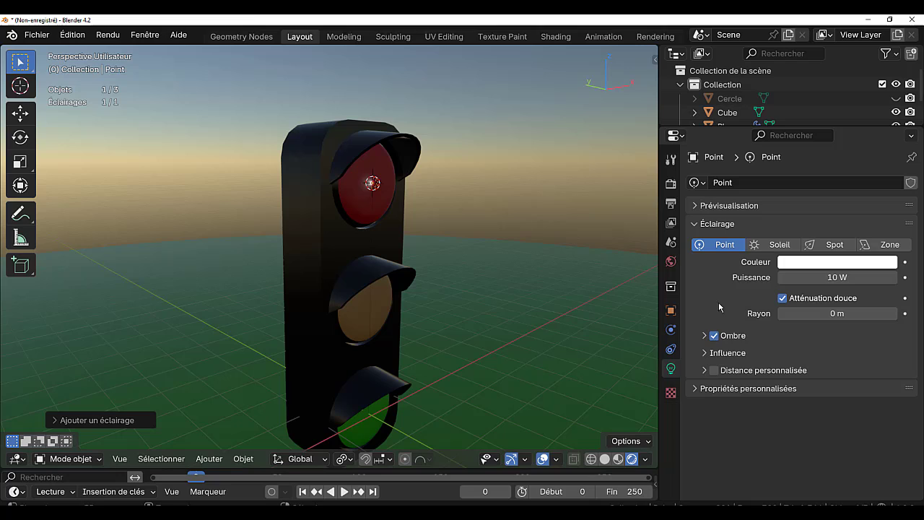
pyautogui.click(813, 265)
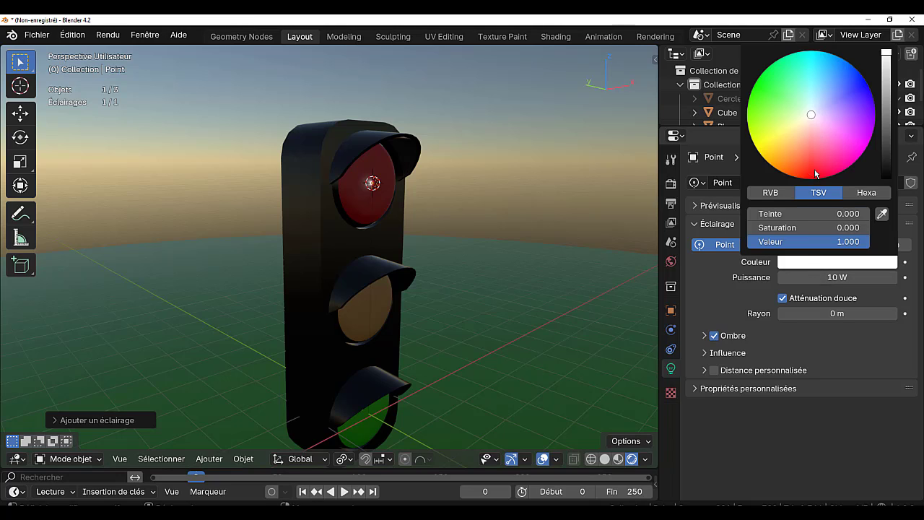
pyautogui.click(815, 172)
pyautogui.click(790, 277)
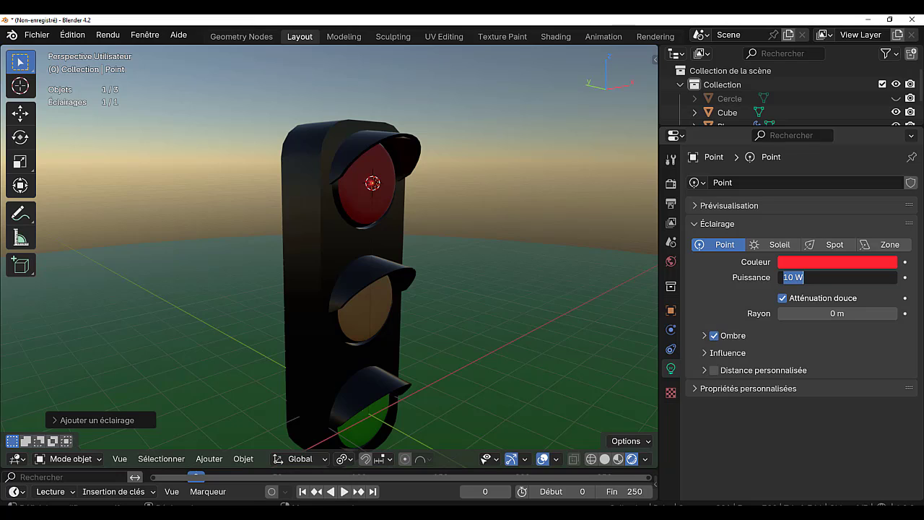
pyautogui.write('180')
pyautogui.press('Return')
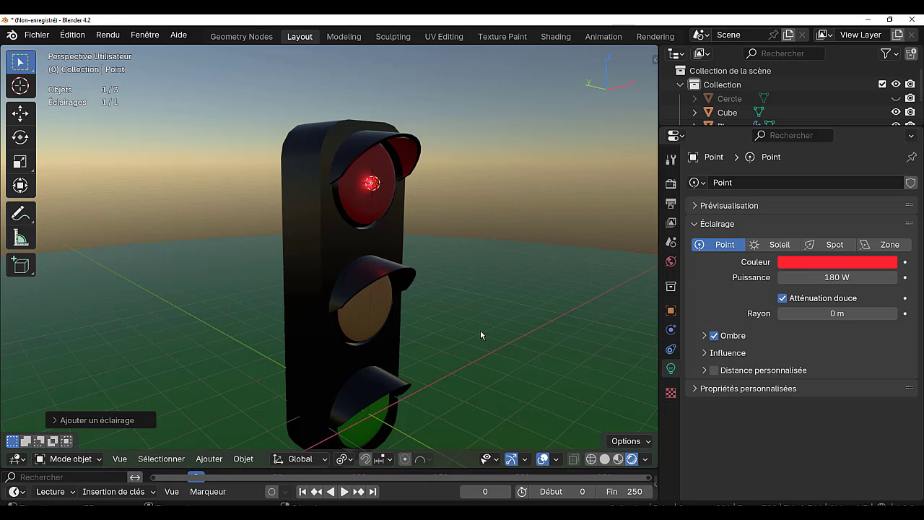
# In the traffic light's Edit Mode, snap the 3D cursor to the middle lens's front face and return to Object Mode
pyautogui.click(343, 260)
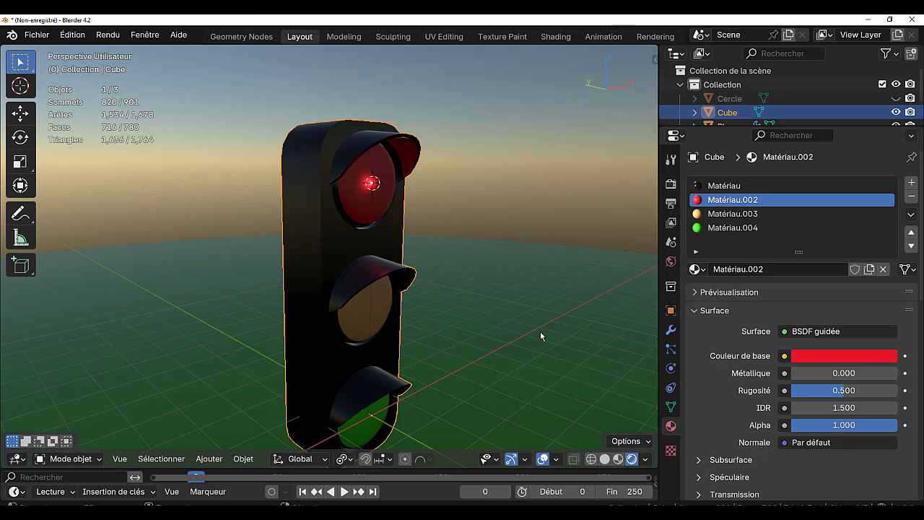
pyautogui.press('Tab')
pyautogui.click(376, 307)
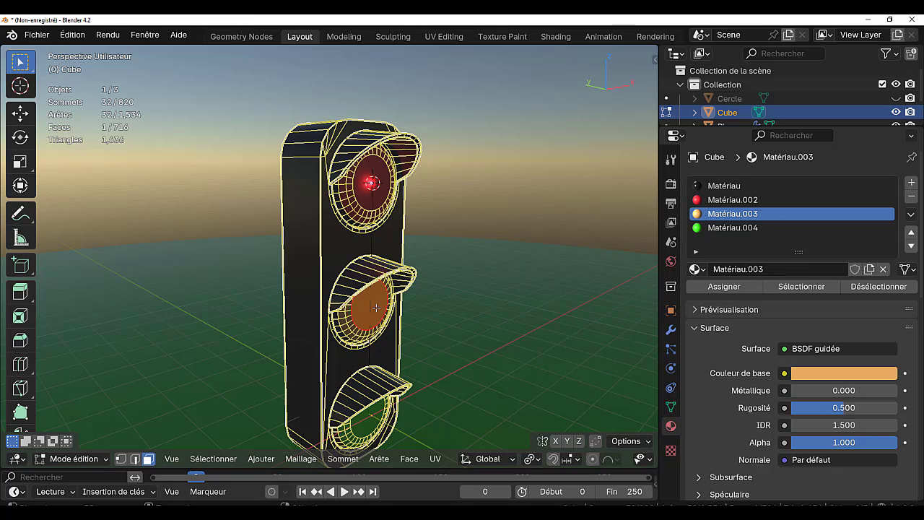
pyautogui.hotkey('shift', 's')
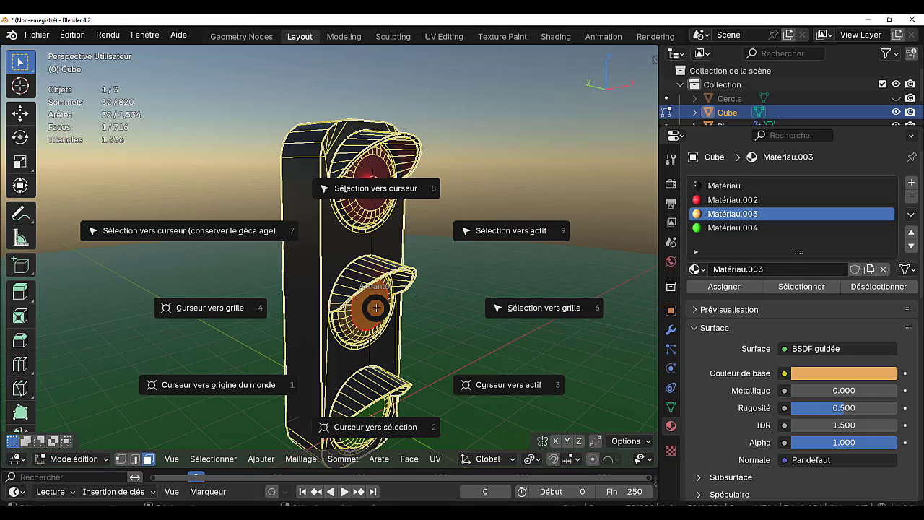
pyautogui.click(376, 433)
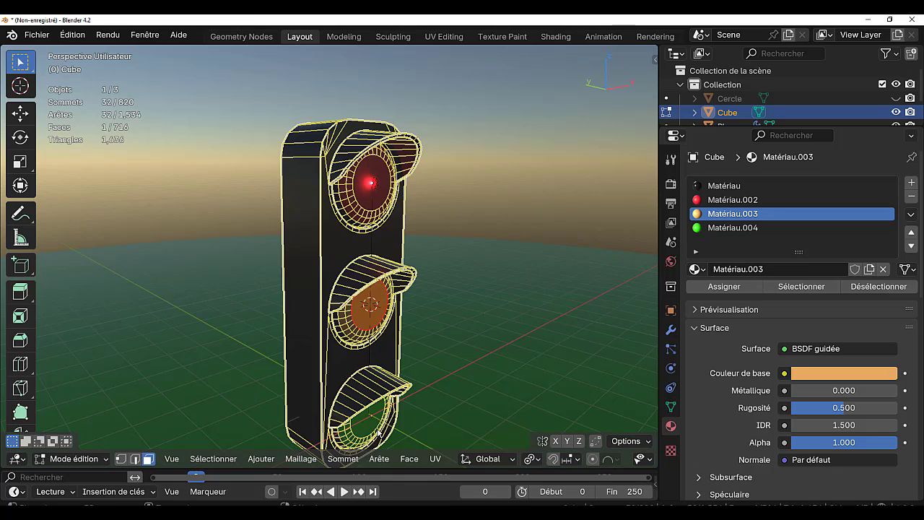
pyautogui.press('Tab')
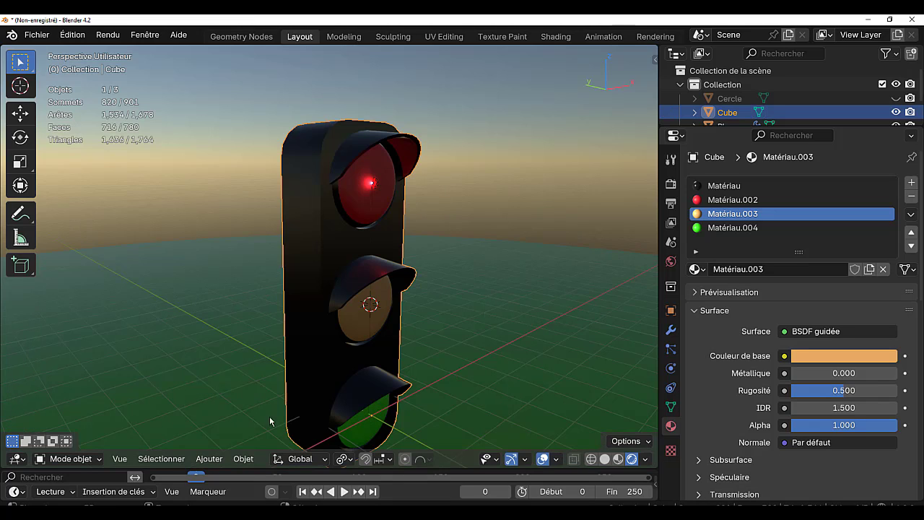
# Add a point light at the 3D cursor on the middle lens
pyautogui.click(210, 458)
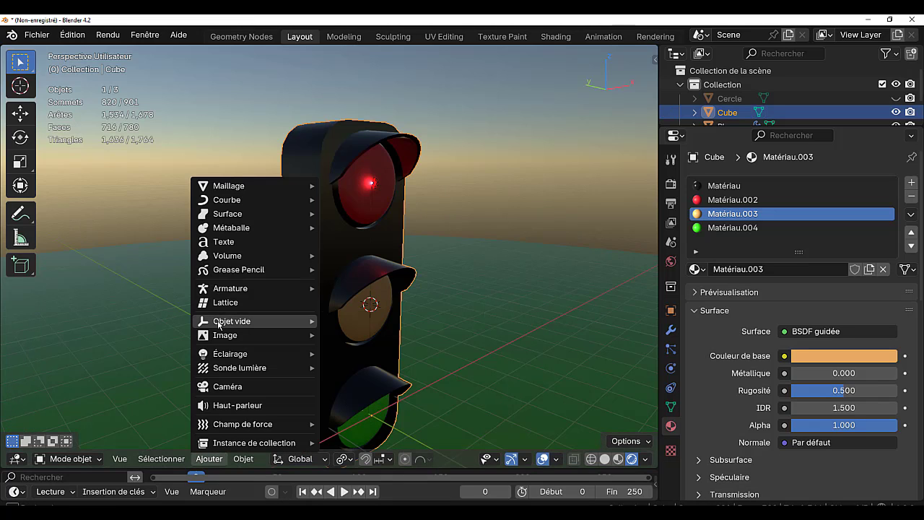
pyautogui.moveTo(217, 354)
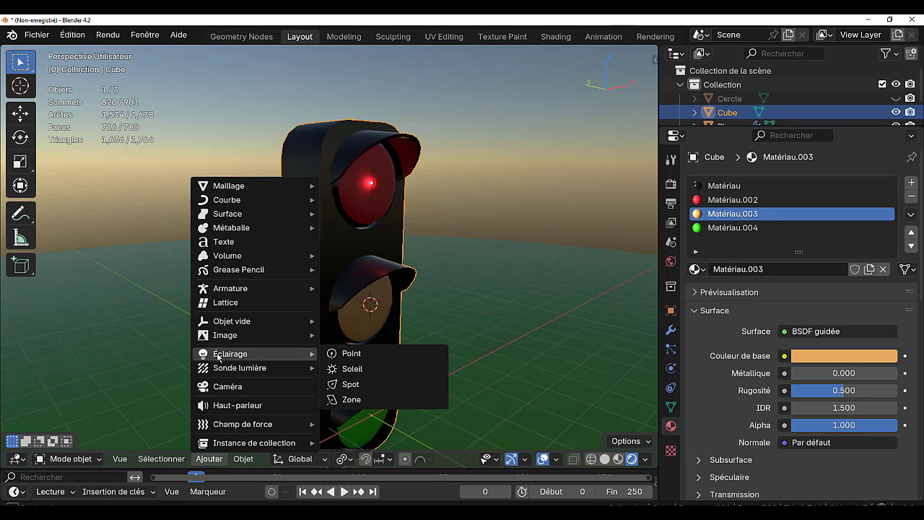
pyautogui.click(353, 356)
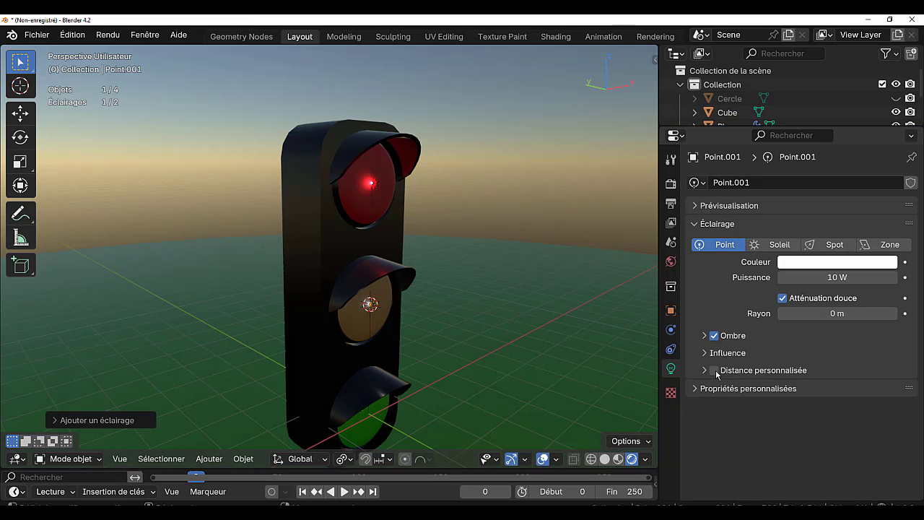
# Set the middle lens light's colour to reddish orange and its power to 180 W
pyautogui.click(843, 267)
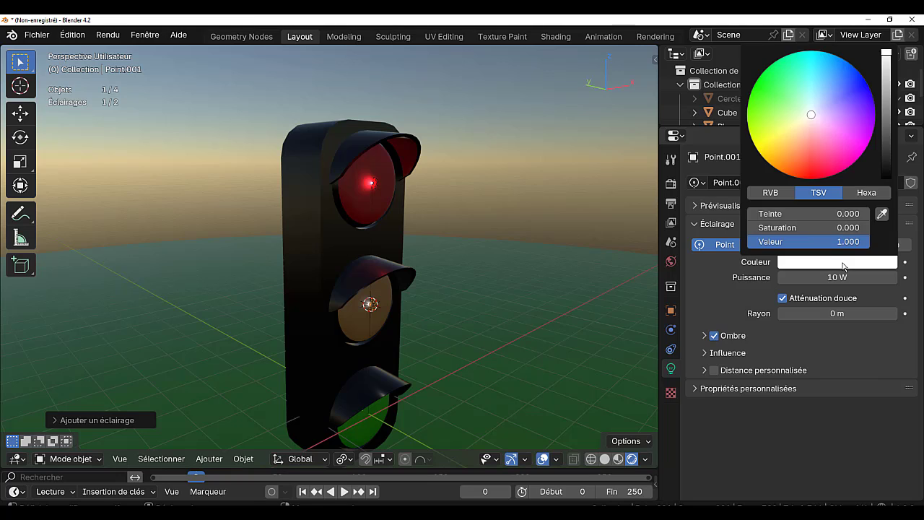
pyautogui.click(800, 147)
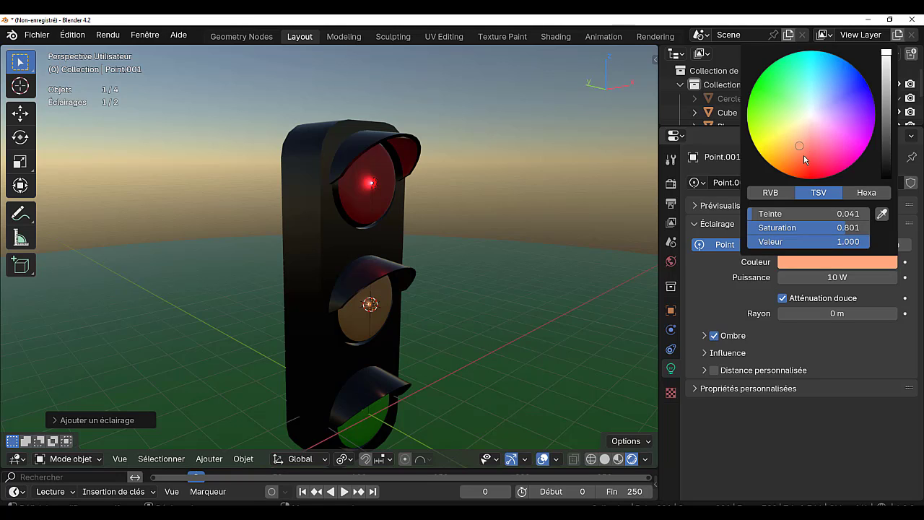
pyautogui.click(802, 156)
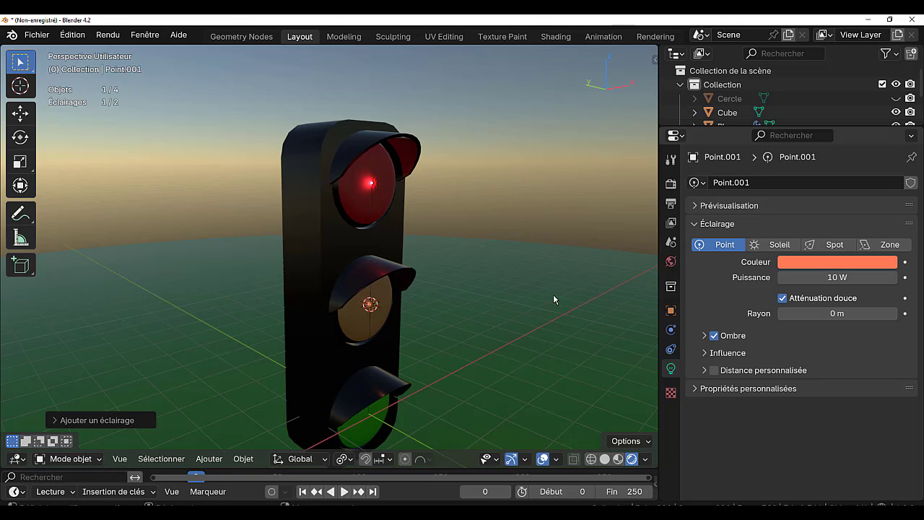
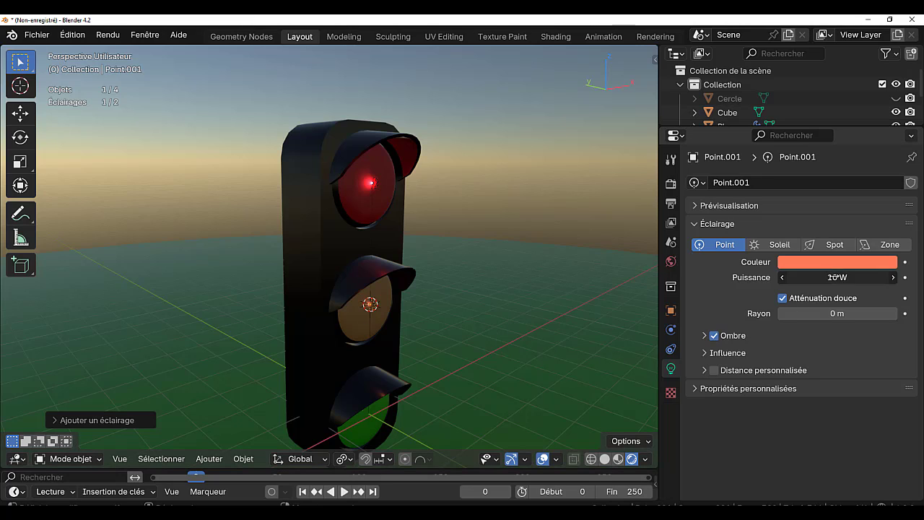
pyautogui.click(836, 277)
pyautogui.write('180')
pyautogui.press('Return')
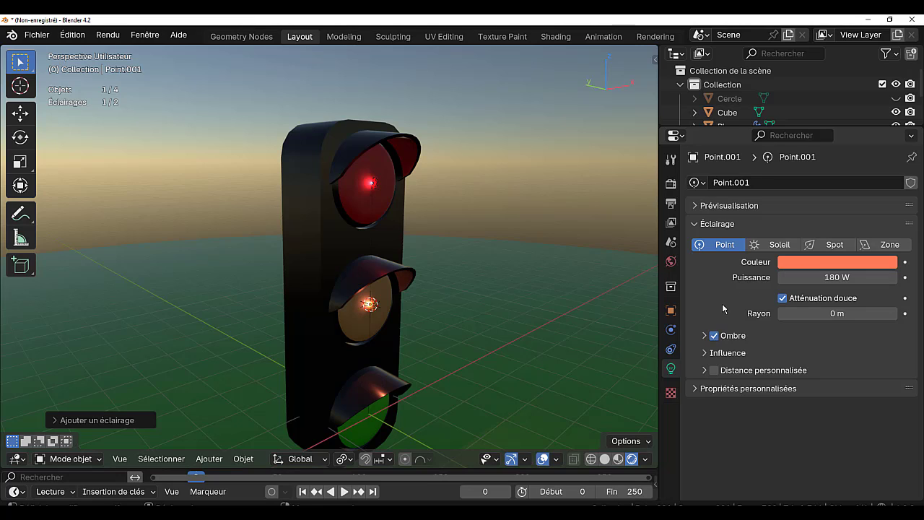
# In the traffic light's Edit Mode, snap the 3D cursor to the bottom lens's front face and return to Object Mode
pyautogui.keyDown('shift'); pyautogui.moveTo(482, 374); pyautogui.dragTo(476, 309, button='middle'); pyautogui.keyUp('shift')
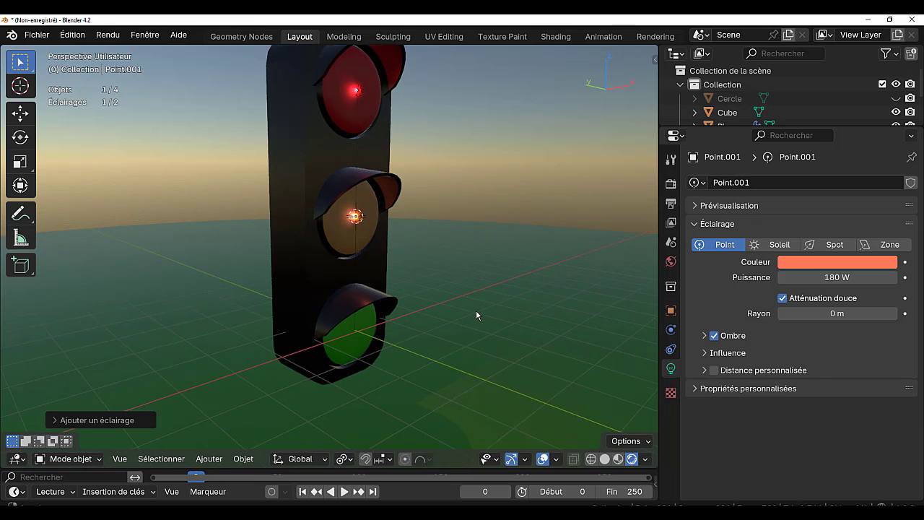
pyautogui.click(360, 332)
pyautogui.press('Tab')
pyautogui.press('3')
pyautogui.click(351, 339)
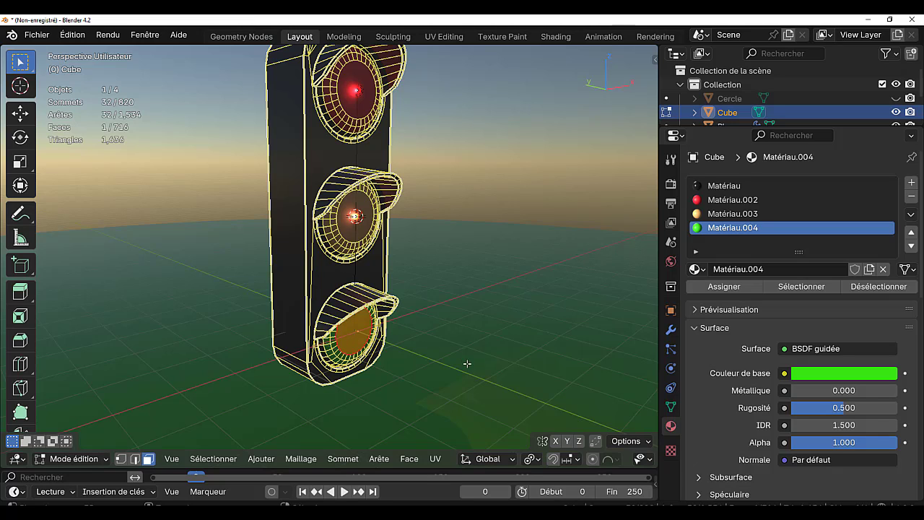
pyautogui.hotkey('shift', 's')
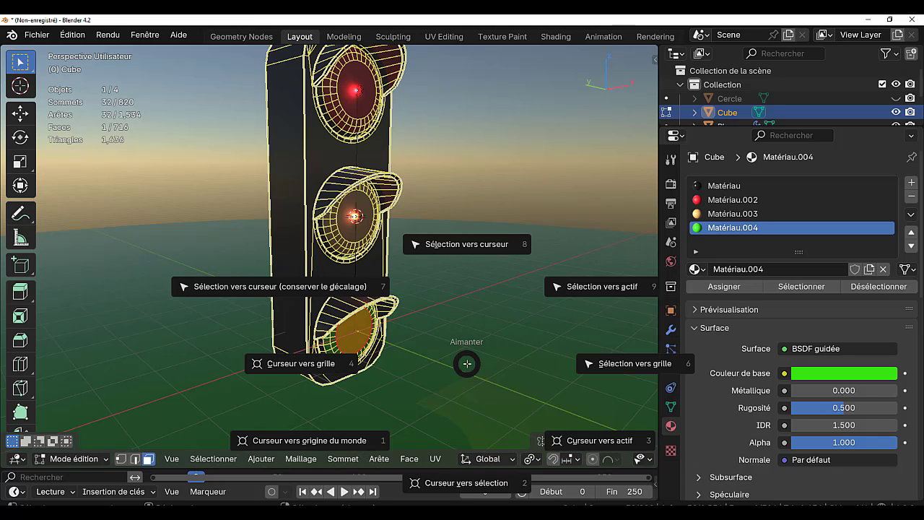
pyautogui.click(460, 483)
pyautogui.press('Tab')
# Add a point light at the 3D cursor on the bottom lens
pyautogui.click(242, 459)
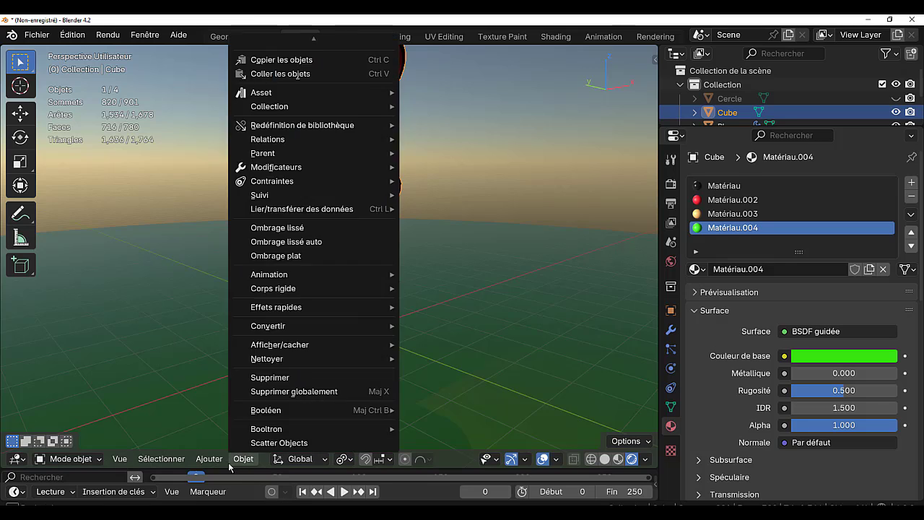
pyautogui.moveTo(213, 460)
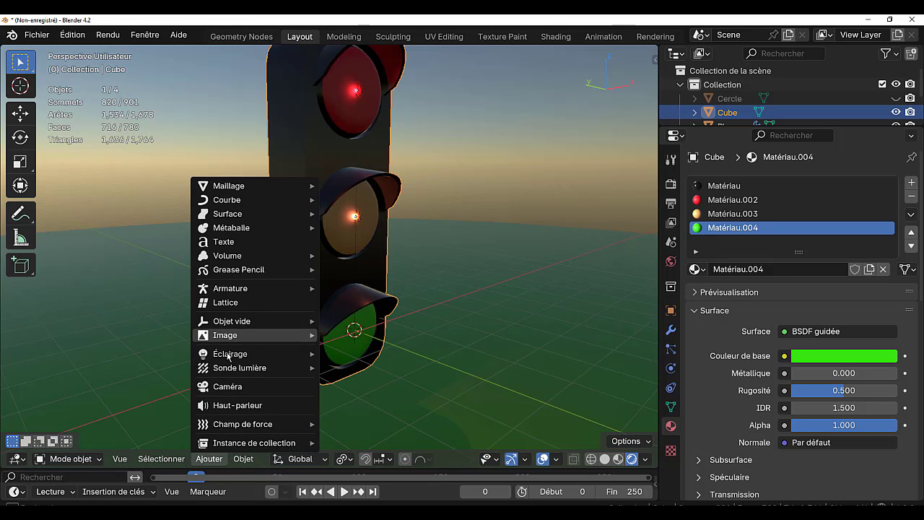
pyautogui.moveTo(228, 355)
pyautogui.click(351, 353)
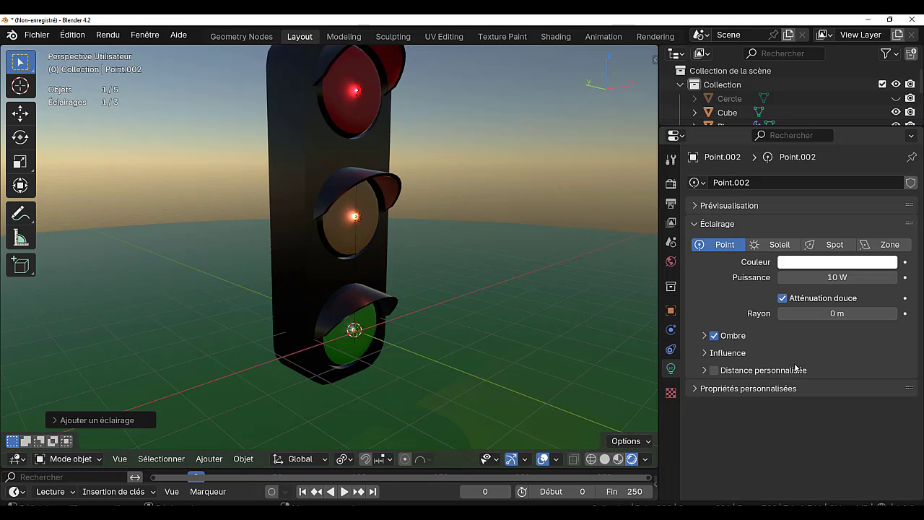
# Set the bottom lens light's colour to bright green and open its power value for editing
pyautogui.click(834, 266)
pyautogui.moveTo(805, 108); pyautogui.dragTo(759, 91)
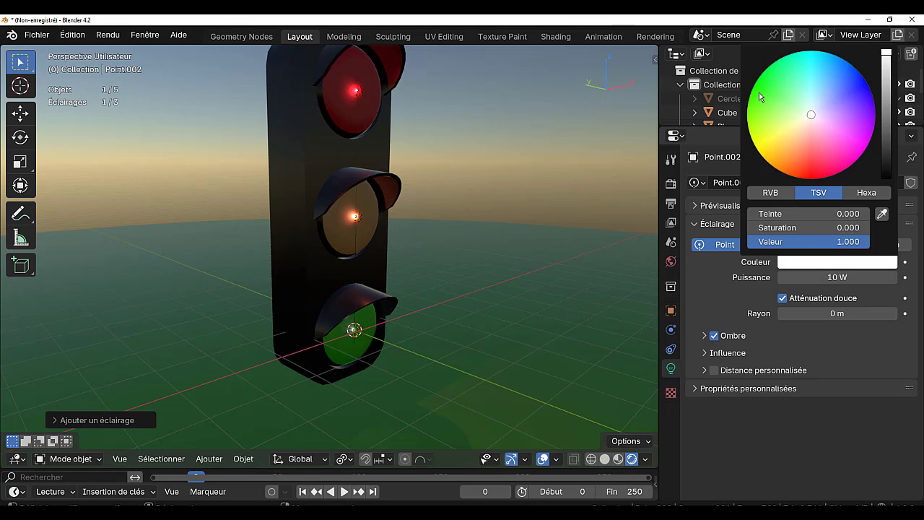
pyautogui.click(823, 278)
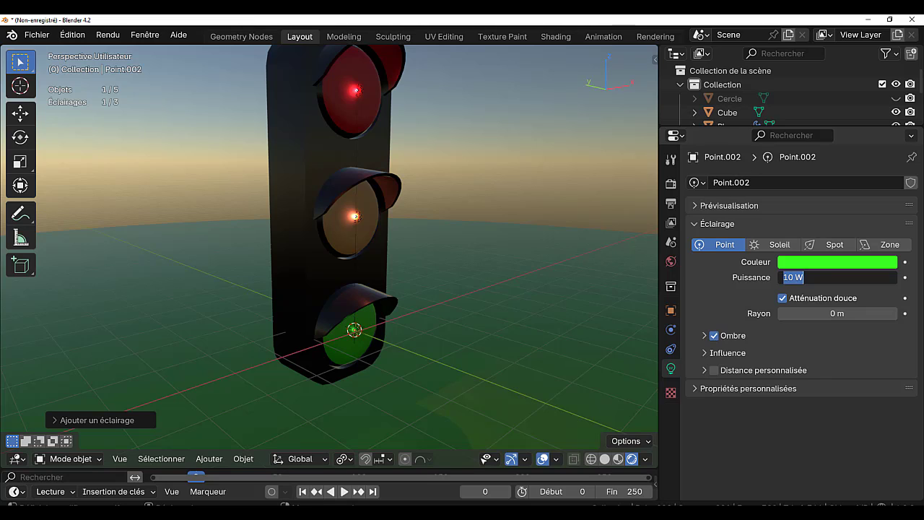
# Set the green point light's power to 180 W
pyautogui.write('180')
pyautogui.press('Return')
pyautogui.scroll(-3, 478, 337)
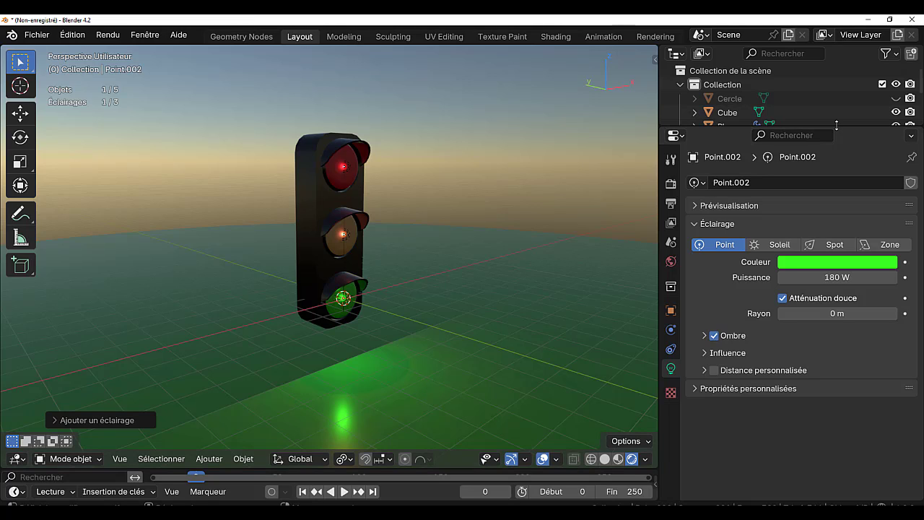
# Select the lights Point, Point.001 and Point.002 together and move them about -0.29 m along the global Y axis
pyautogui.moveTo(836, 128); pyautogui.dragTo(836, 172)
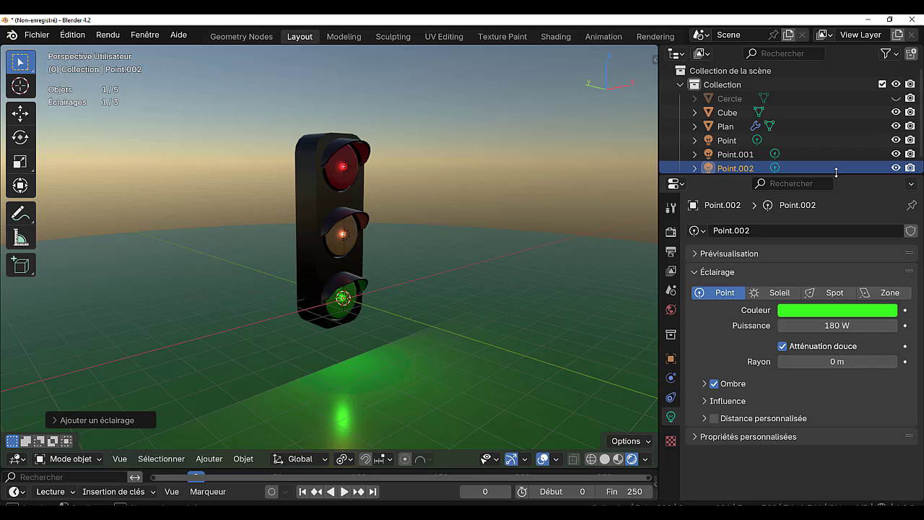
pyautogui.click(729, 141)
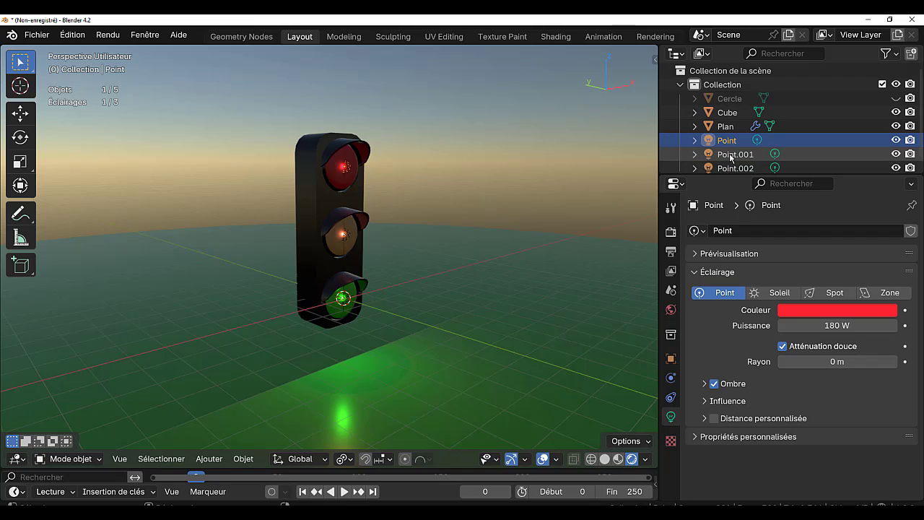
pyautogui.keyDown('shift'); pyautogui.click(731, 155); pyautogui.keyUp('shift')
pyautogui.keyDown('shift'); pyautogui.click(725, 169); pyautogui.keyUp('shift')
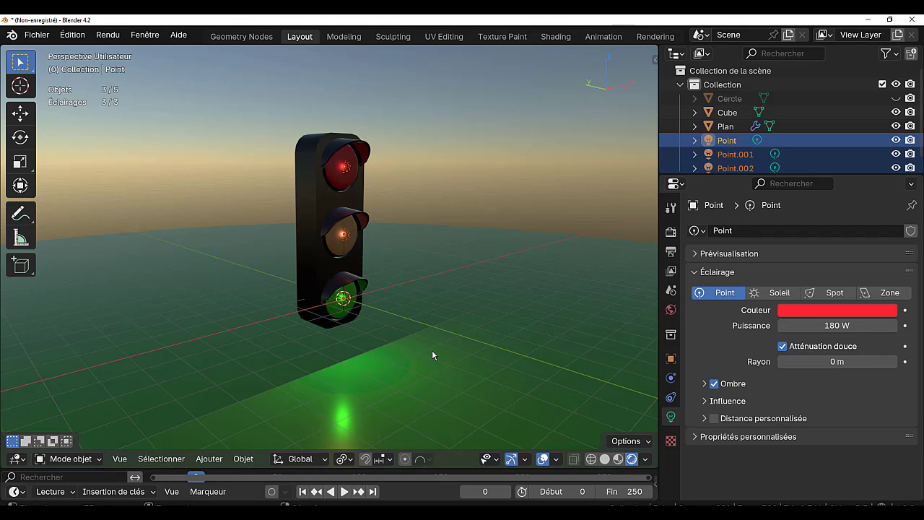
pyautogui.press('g')
pyautogui.press('y')
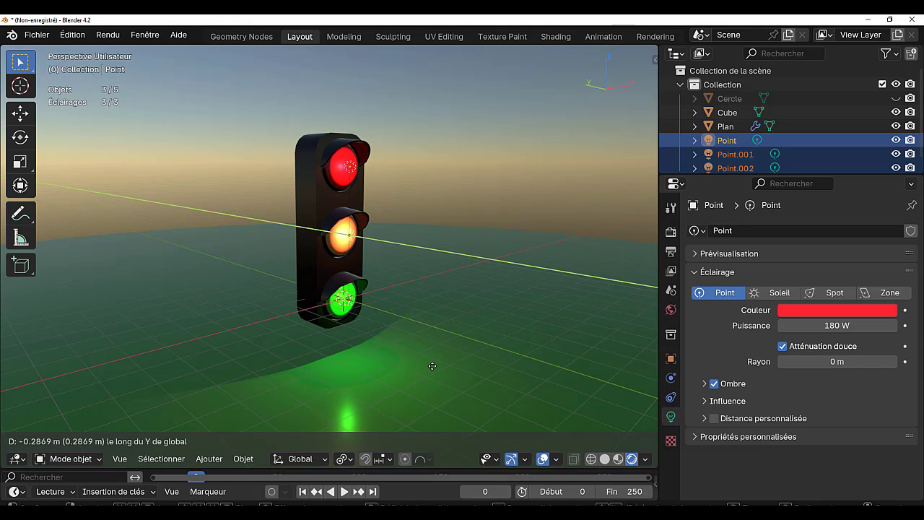
pyautogui.click(432, 365)
pyautogui.moveTo(401, 352); pyautogui.dragTo(443, 354, button='middle')
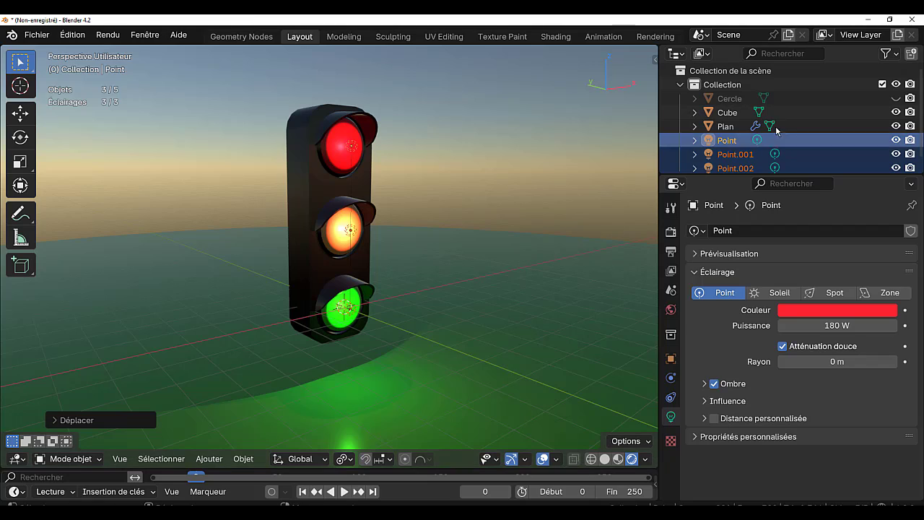
# Add a Child Of (Enfant de) constraint to the red light Point with Cube as its target
pyautogui.click(741, 141)
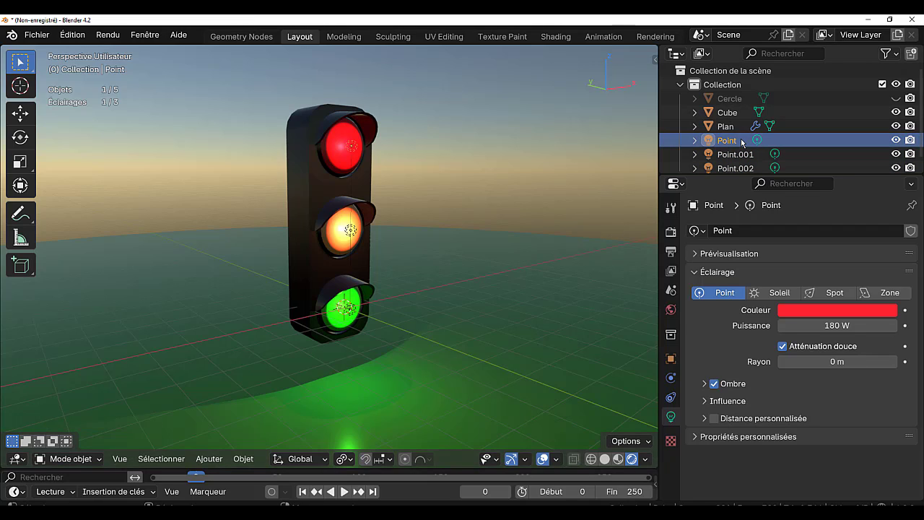
pyautogui.click(670, 398)
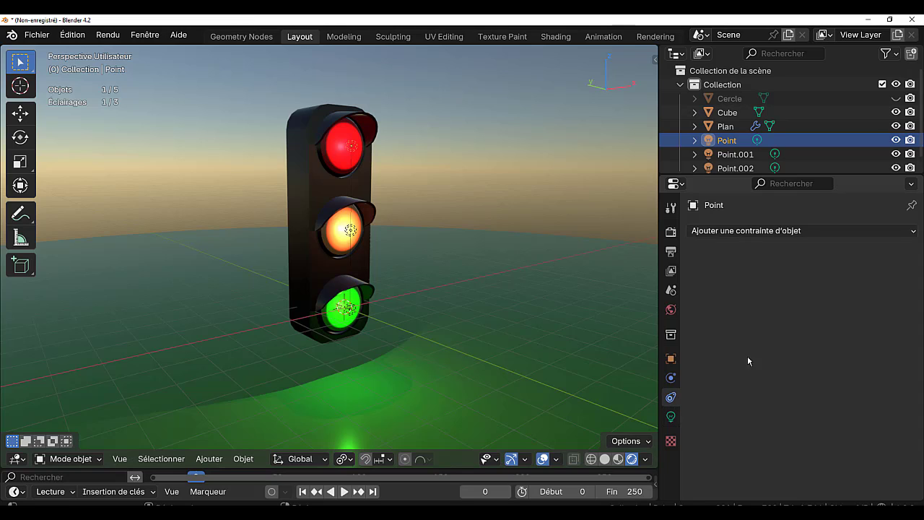
pyautogui.click(819, 231)
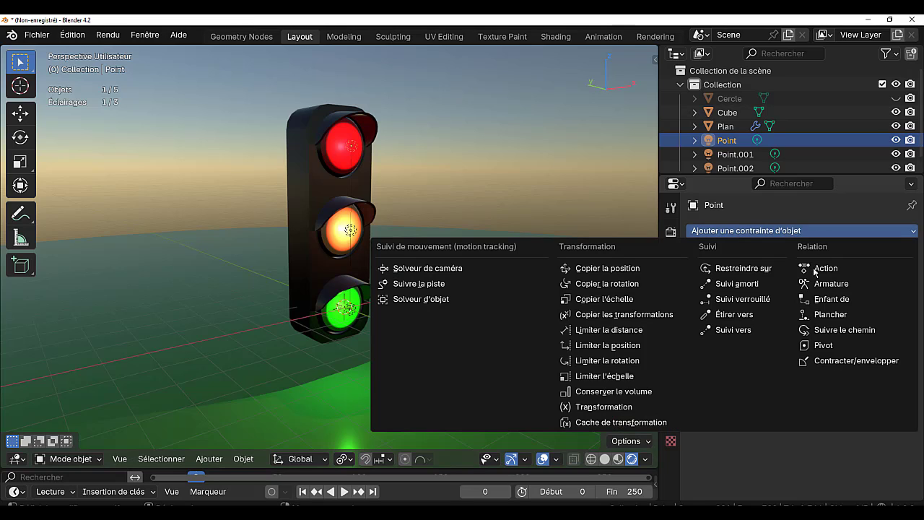
pyautogui.click(832, 302)
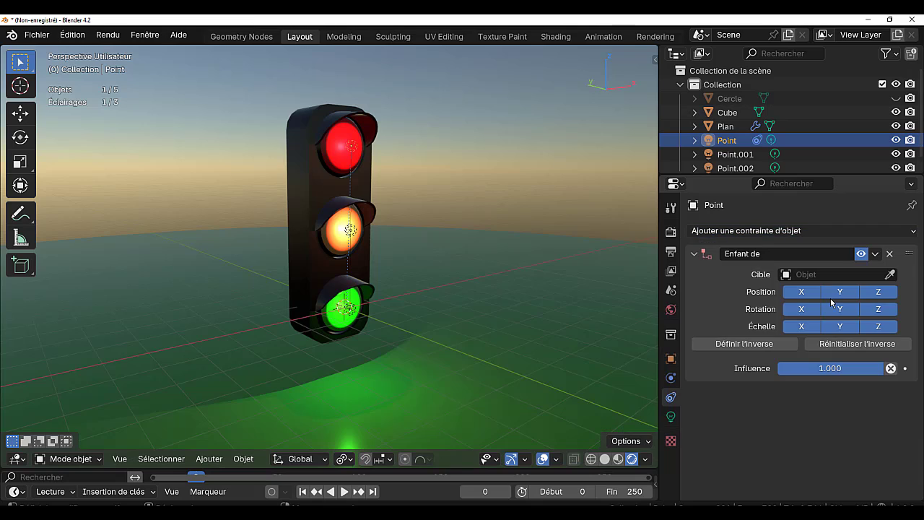
pyautogui.click(827, 275)
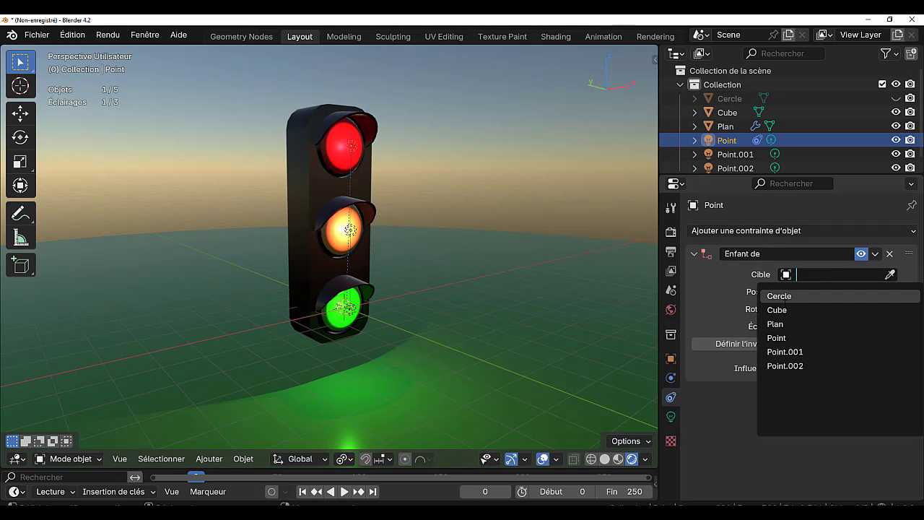
pyautogui.click(777, 310)
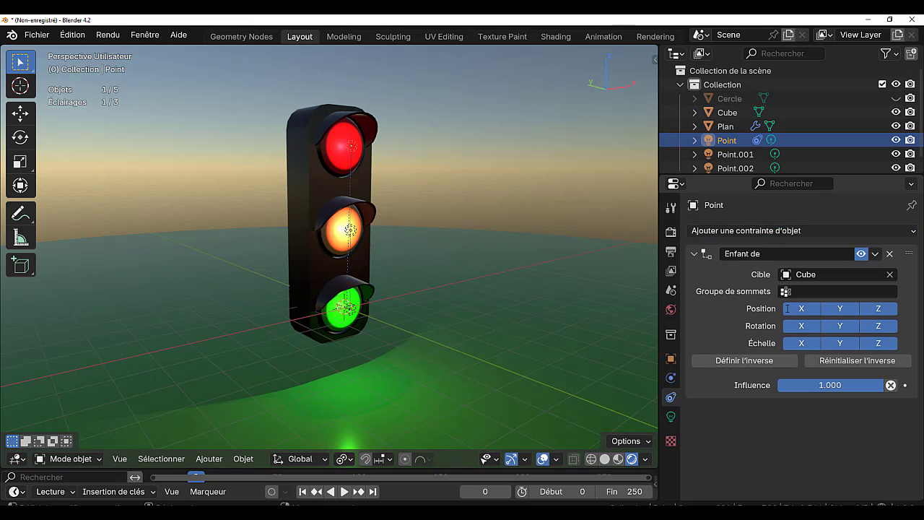
# Give the orange light Point.001 a Child Of (Enfant de) constraint targeting Cube
pyautogui.click(749, 155)
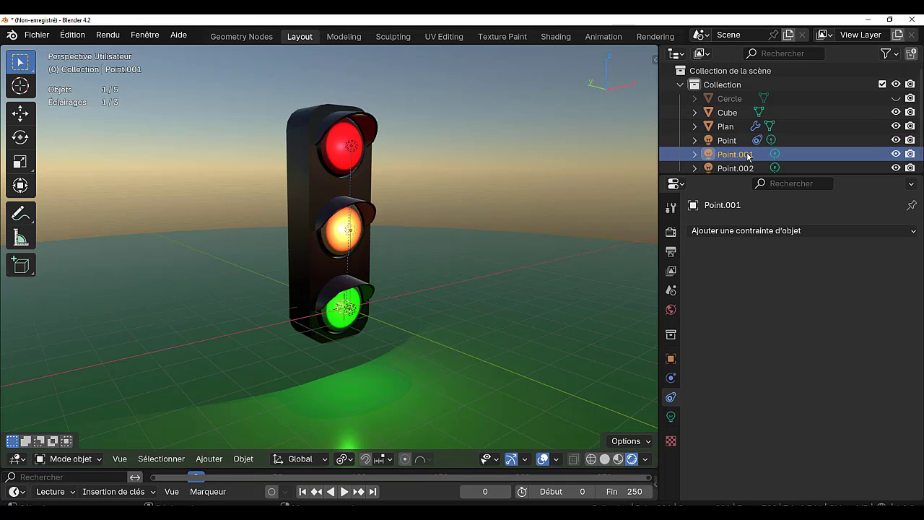
pyautogui.click(772, 231)
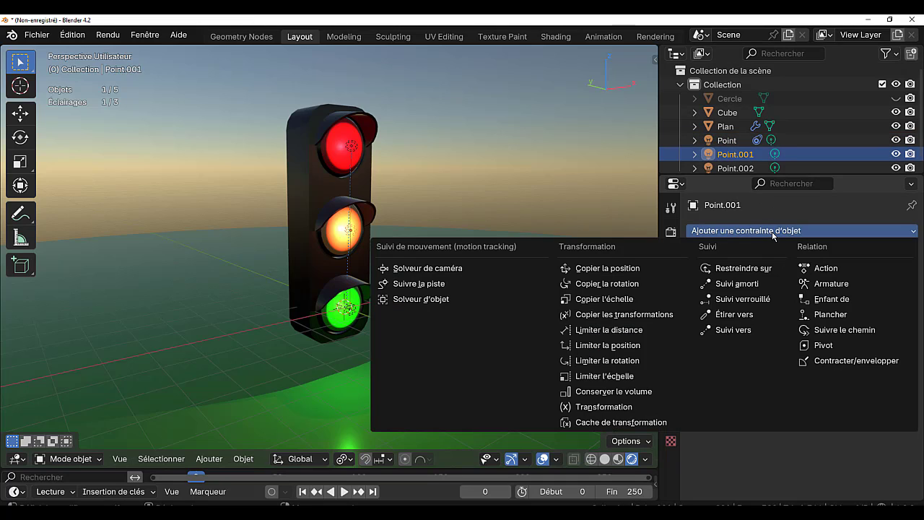
pyautogui.click(827, 299)
pyautogui.click(821, 274)
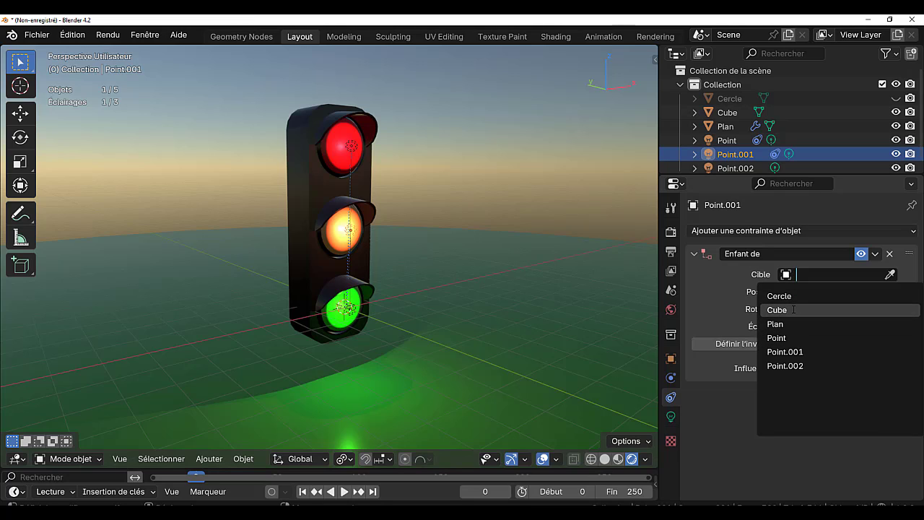
pyautogui.click(793, 310)
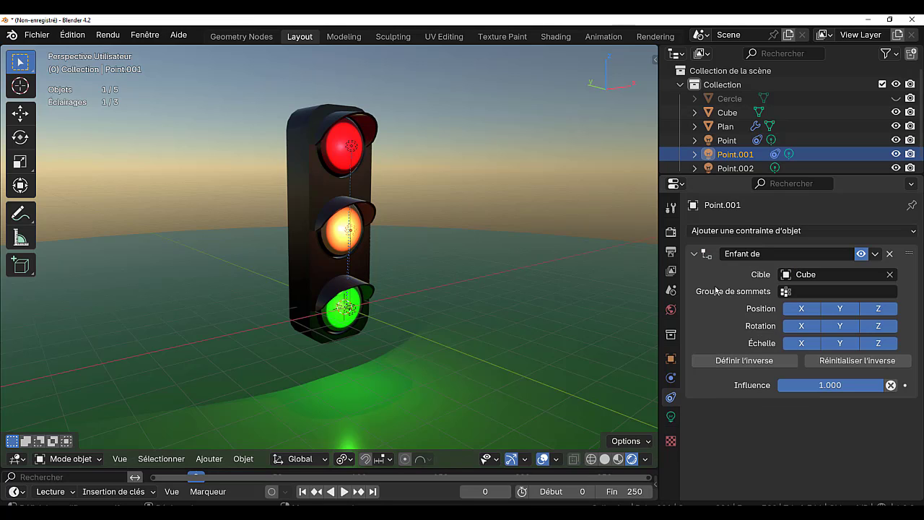
# Constrain the green light Point.002 to Cube with a Child Of (Enfant de) constraint
pyautogui.click(791, 167)
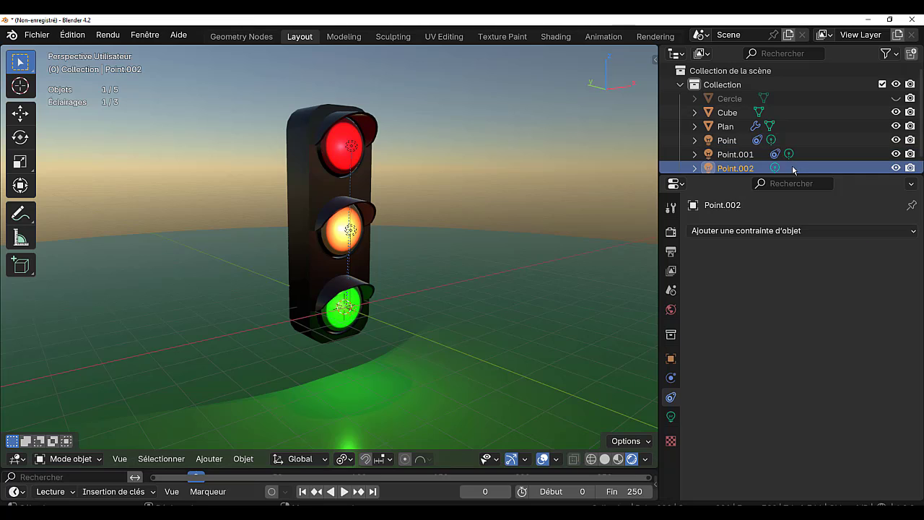
pyautogui.click(804, 229)
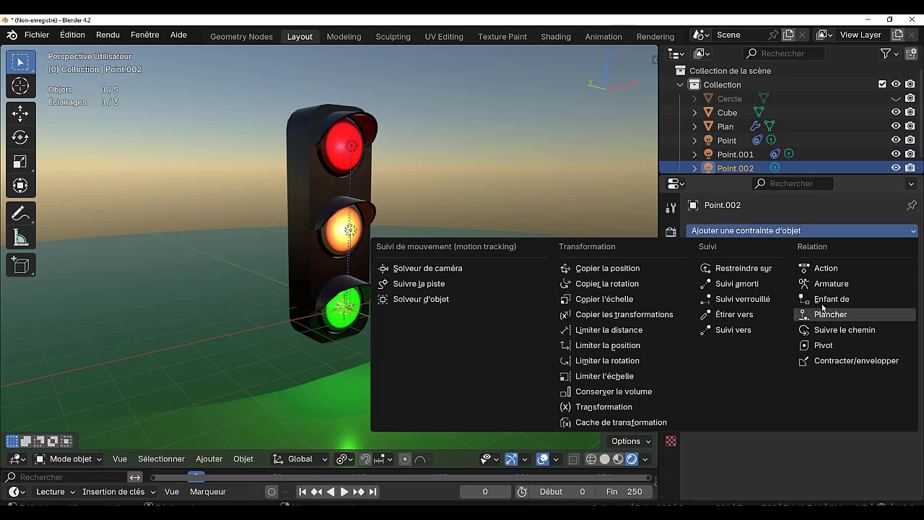
pyautogui.click(829, 299)
pyautogui.click(821, 274)
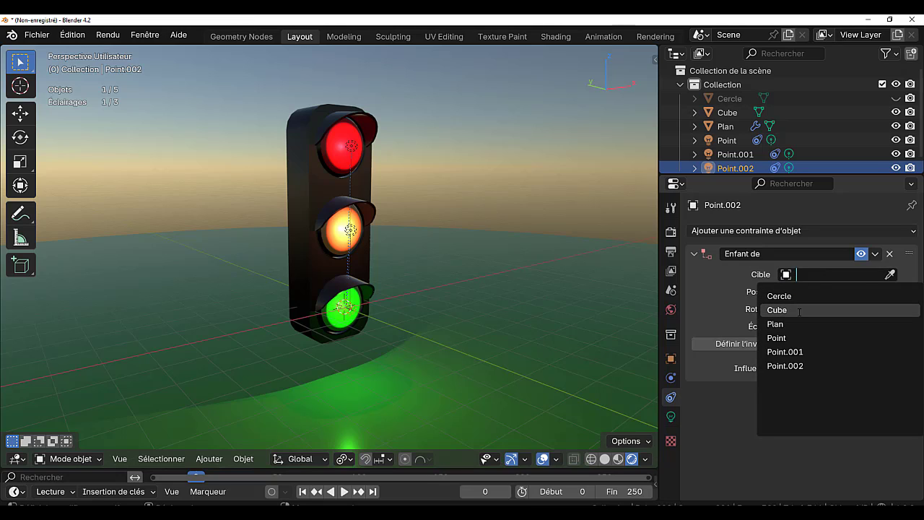
pyautogui.click(799, 310)
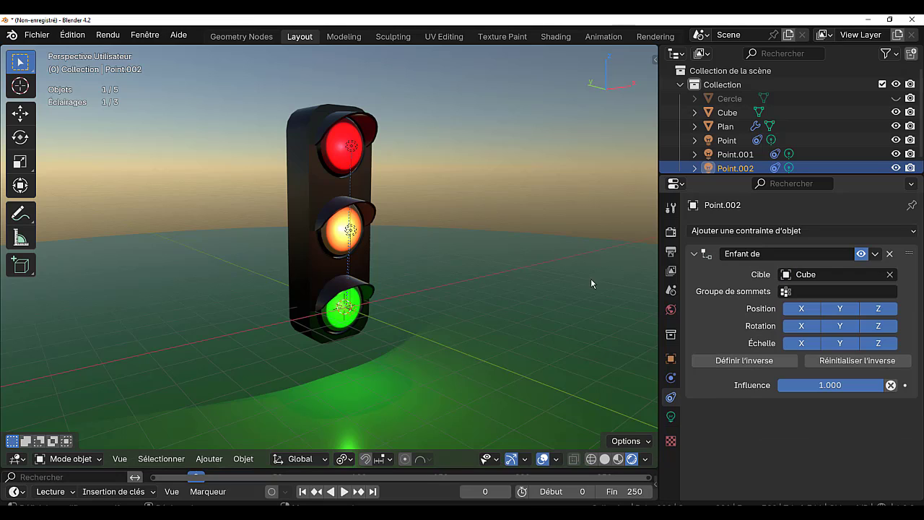
# Try moving the traffic light housing freely to check whether the three lights follow it
pyautogui.click(308, 187)
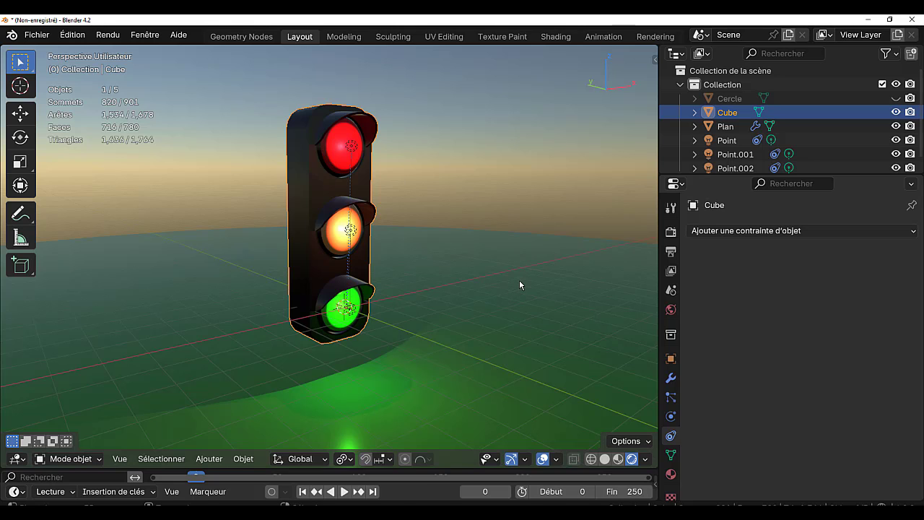
pyautogui.press('g')
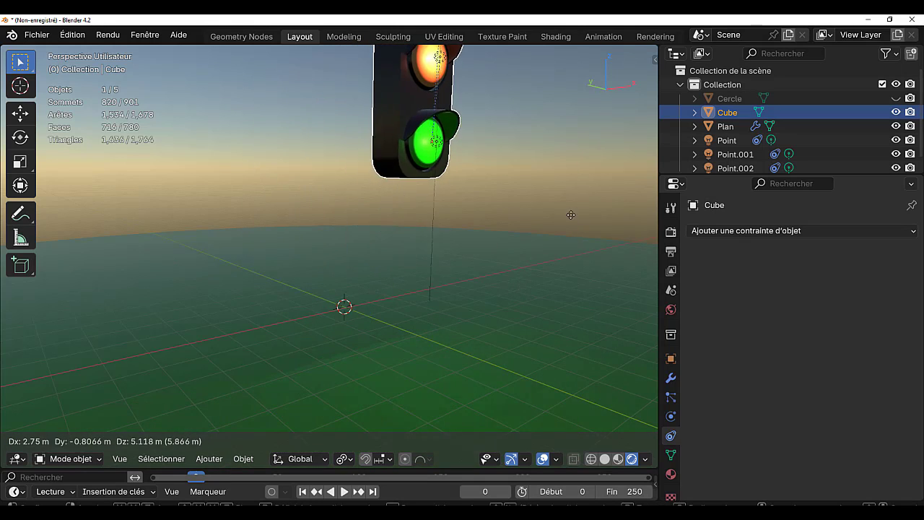
pyautogui.click(522, 247)
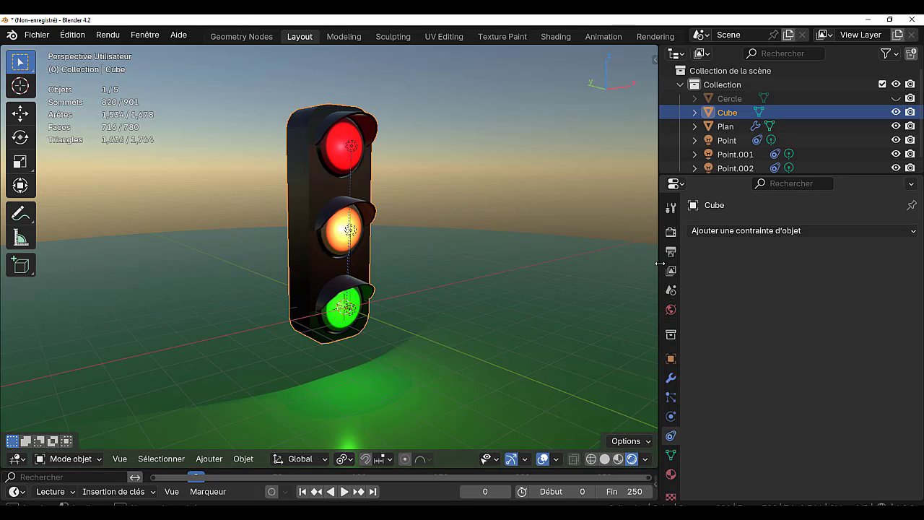
# Enlarge the timeline and narrow the outliner and properties area to give the 3D viewport more width
pyautogui.moveTo(659, 263); pyautogui.dragTo(902, 268)
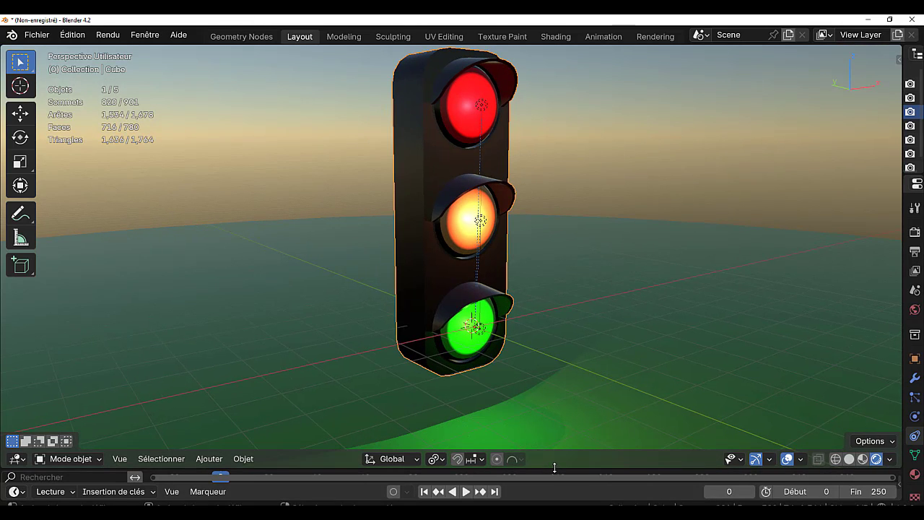
pyautogui.moveTo(553, 469); pyautogui.dragTo(591, 387)
pyautogui.scroll(-5, 607, 303)
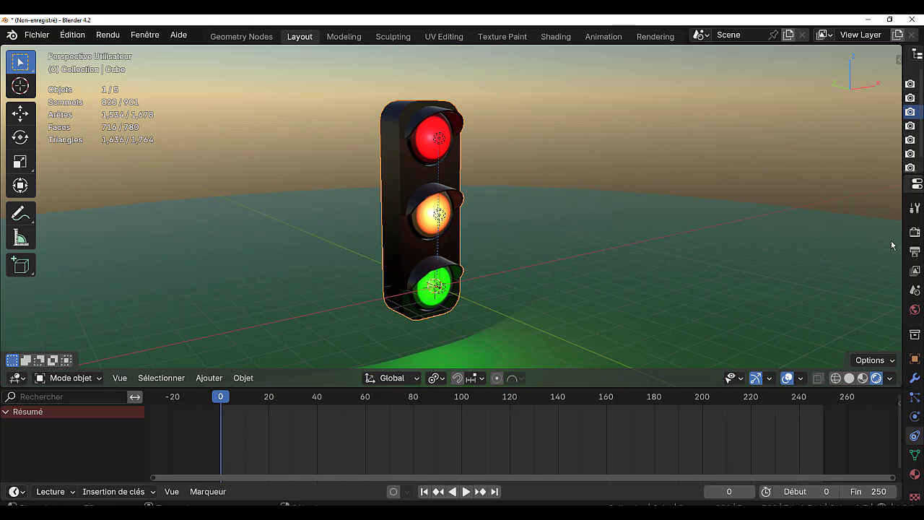
pyautogui.moveTo(901, 224); pyautogui.dragTo(802, 239)
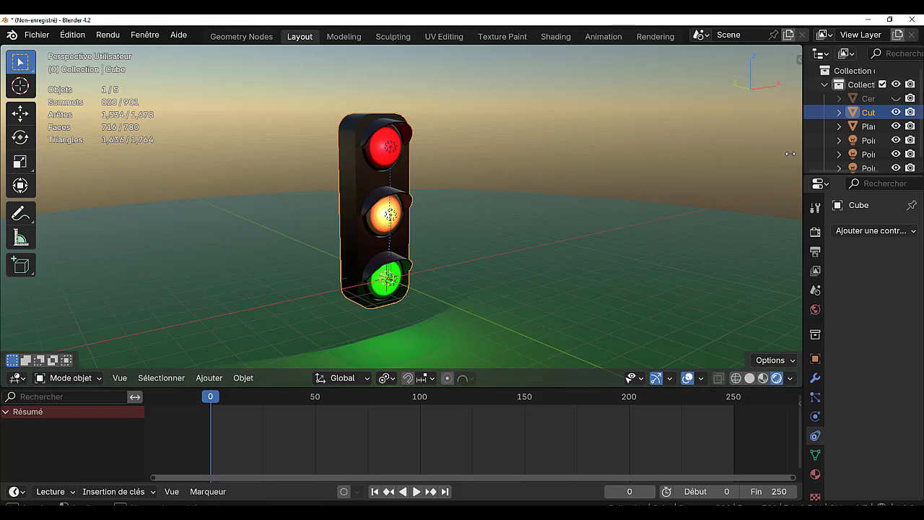
pyautogui.moveTo(802, 152); pyautogui.dragTo(728, 160)
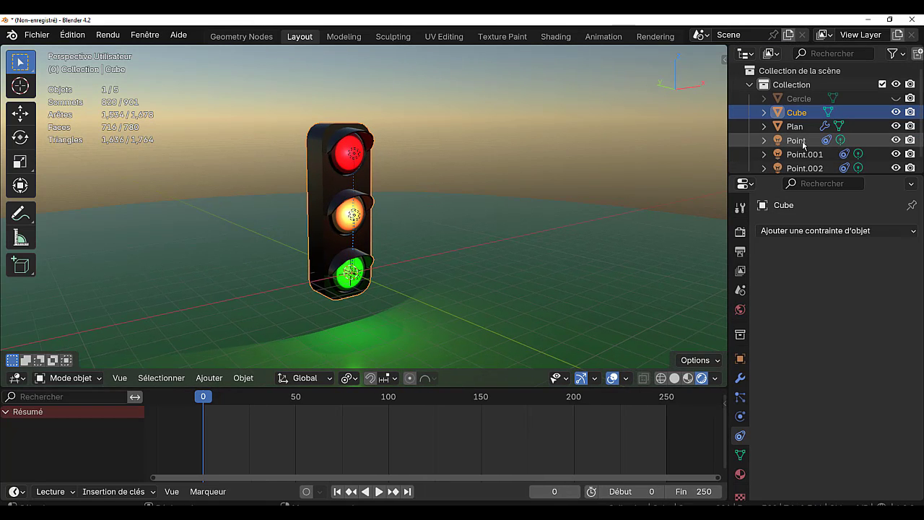
# Insert a keyframe on the red light Point's power of 180 W at frame 0
pyautogui.click(796, 141)
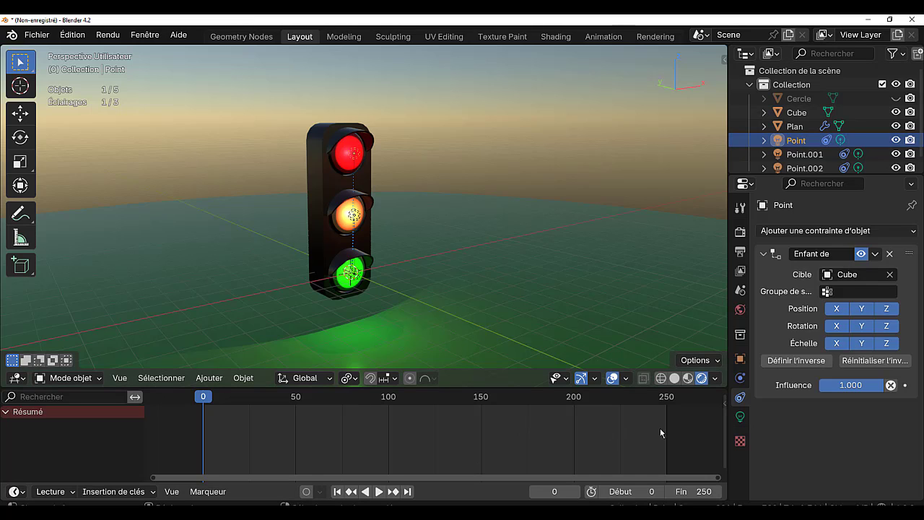
pyautogui.click(740, 417)
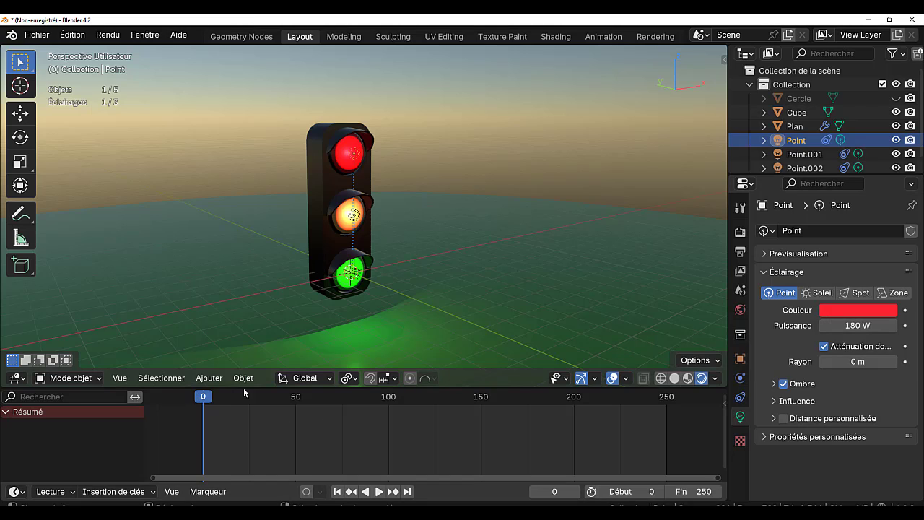
pyautogui.click(904, 326)
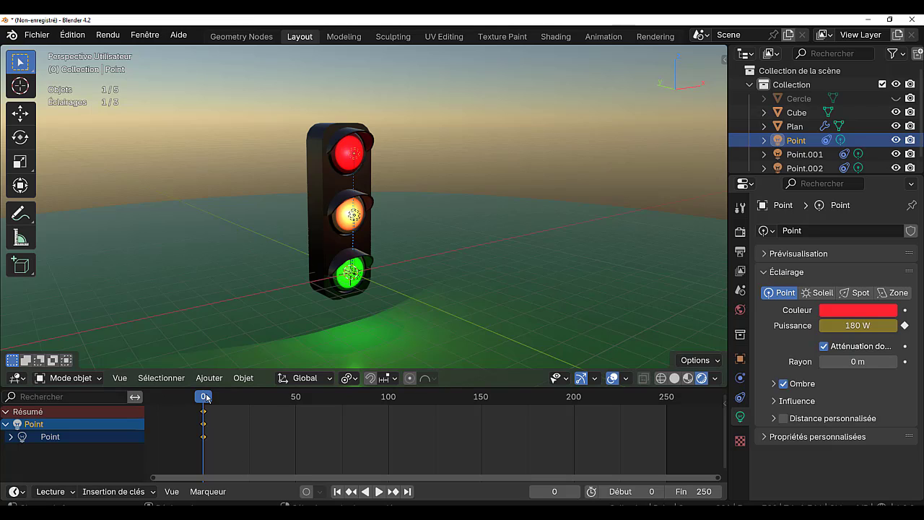
# Keyframe the red light's power at 0 W on frame 50 and set the keyframe interpolation to Constant
pyautogui.moveTo(206, 397); pyautogui.dragTo(296, 406)
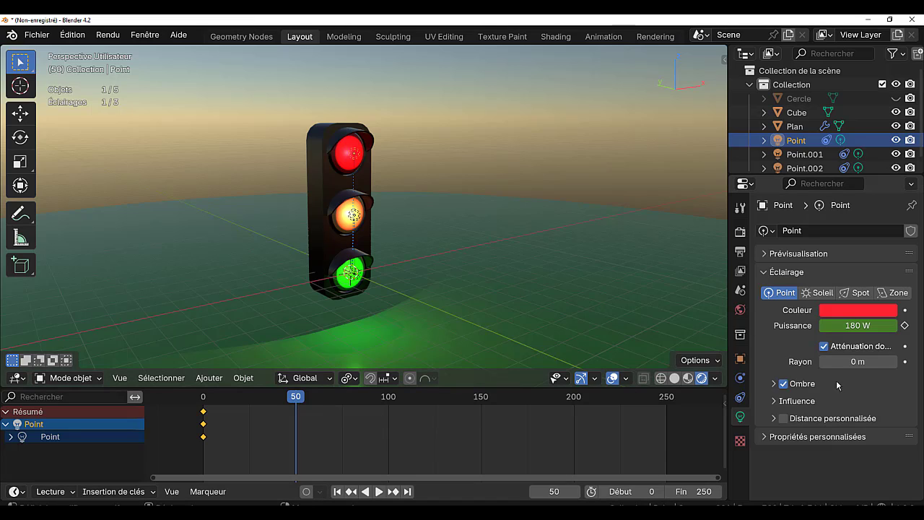
pyautogui.click(855, 326)
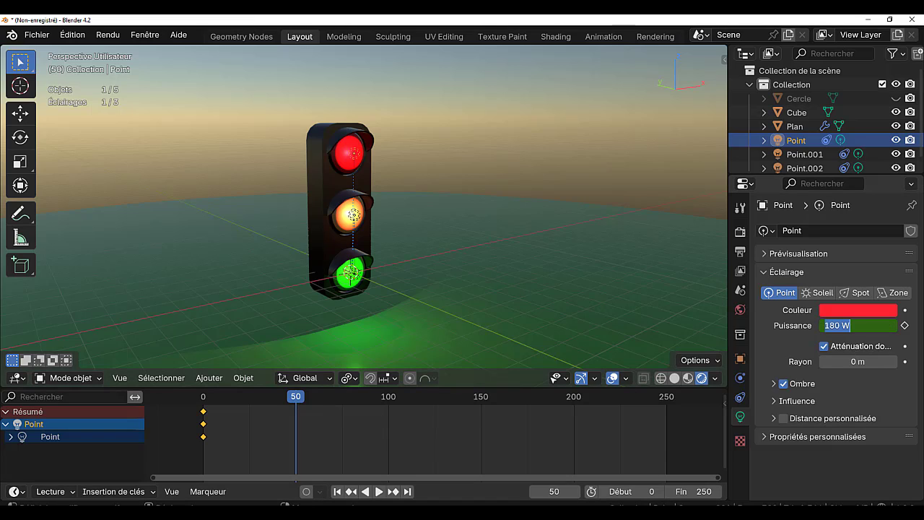
pyautogui.write('0')
pyautogui.press('Return')
pyautogui.click(905, 326)
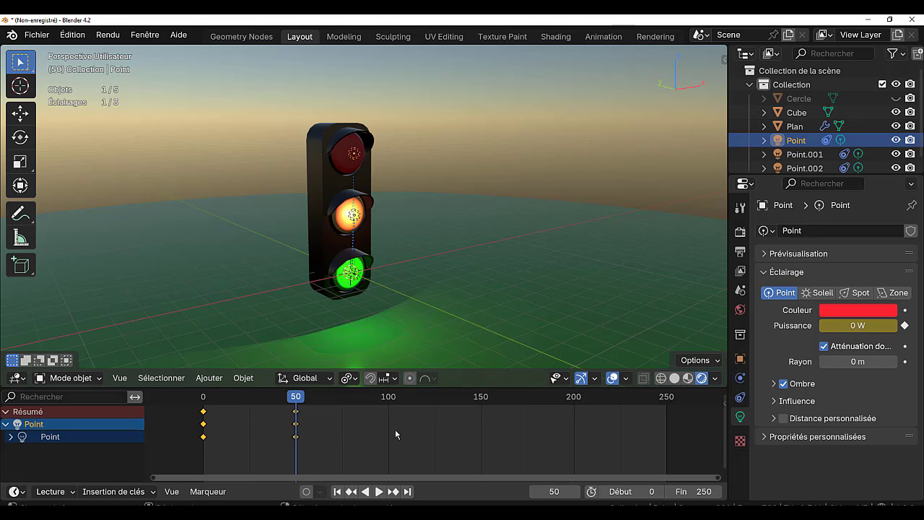
pyautogui.press('t')
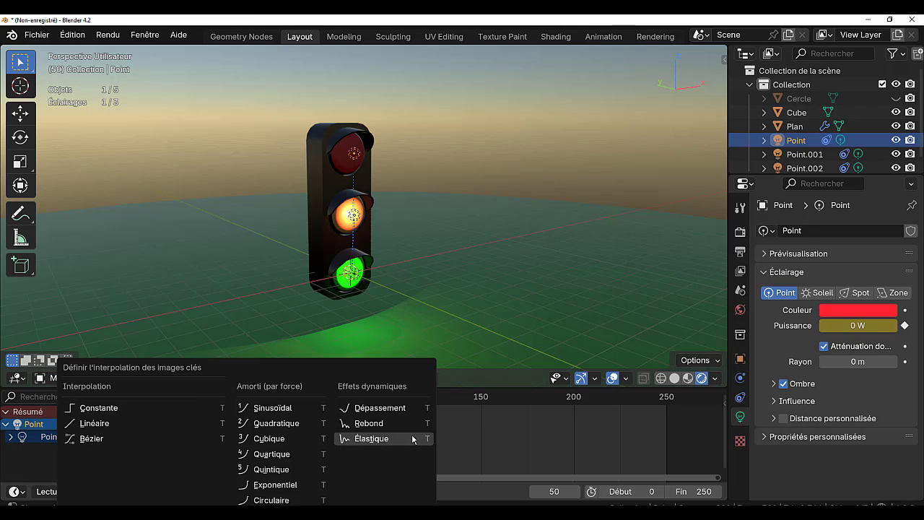
pyautogui.click(99, 408)
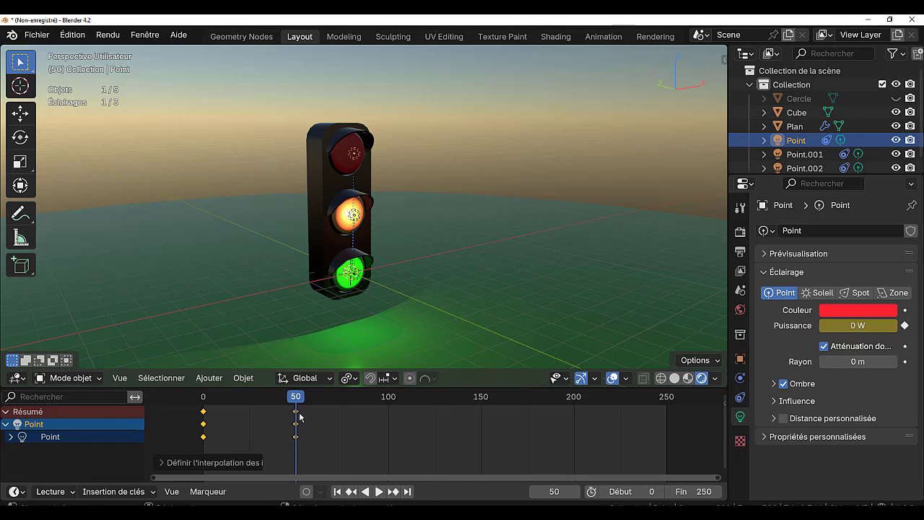
# Play the animation from frame 0 to check the red light's switch-off at frame 50
pyautogui.moveTo(297, 397); pyautogui.dragTo(195, 399)
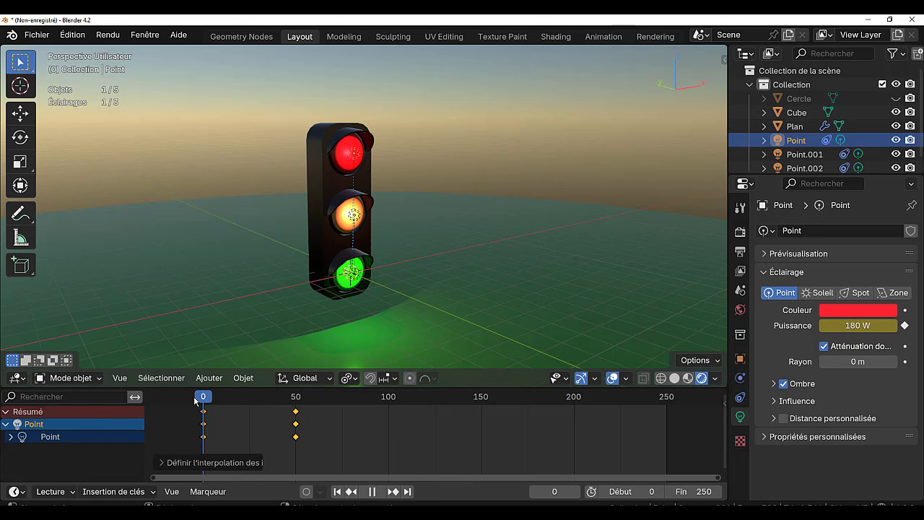
pyautogui.click(373, 491)
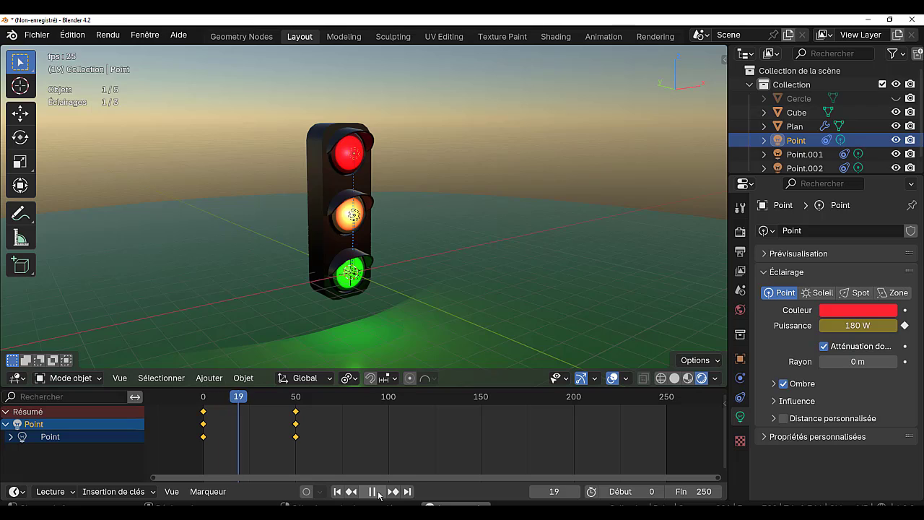
pyautogui.press('space')
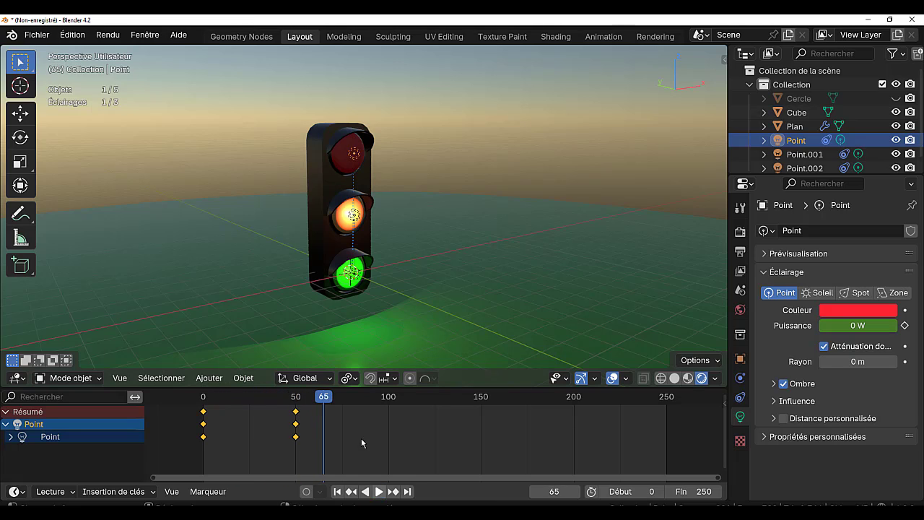
pyautogui.moveTo(324, 397); pyautogui.dragTo(296, 404)
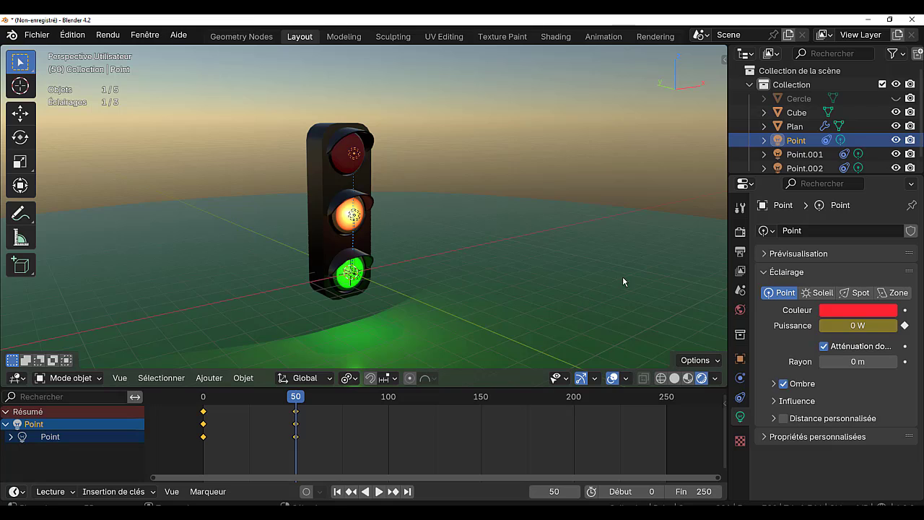
# Set the orange light Point.001's power to 0 W and keyframe it at frame 0
pyautogui.click(825, 155)
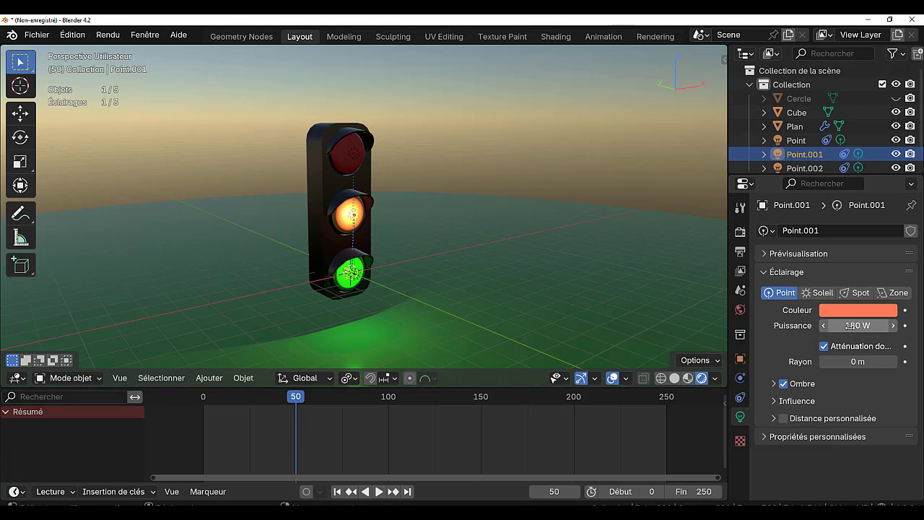
pyautogui.moveTo(296, 397); pyautogui.dragTo(181, 405)
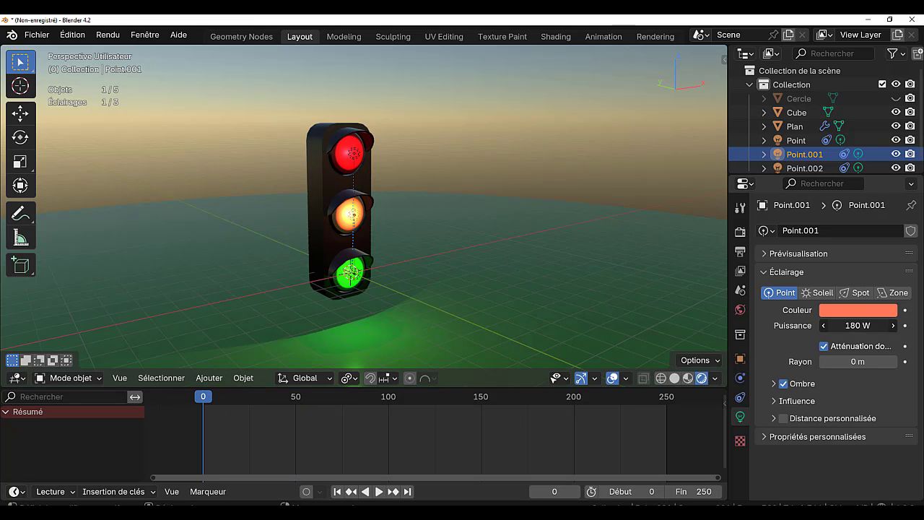
pyautogui.click(857, 326)
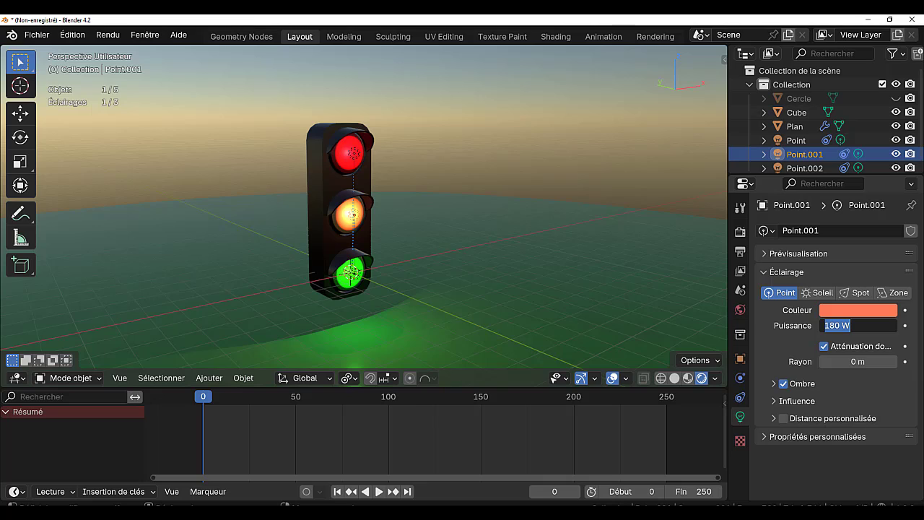
pyautogui.write('0')
pyautogui.press('Return')
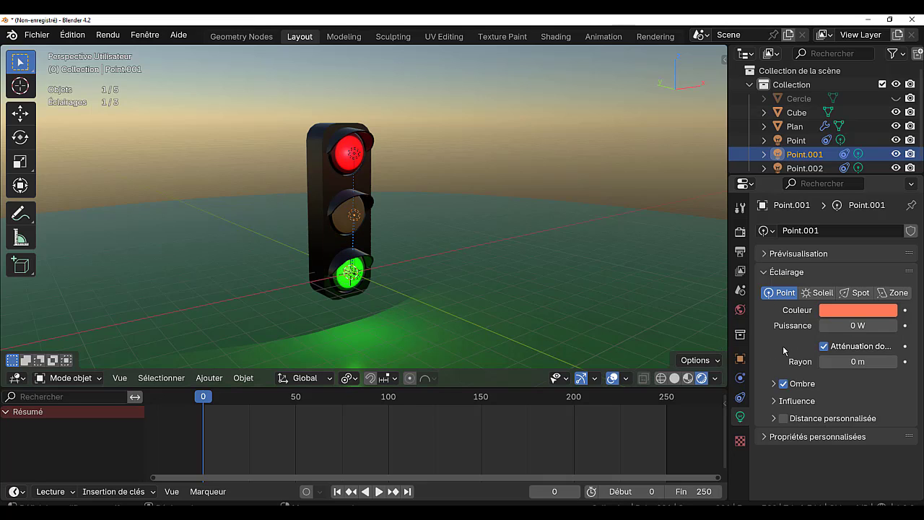
pyautogui.click(905, 326)
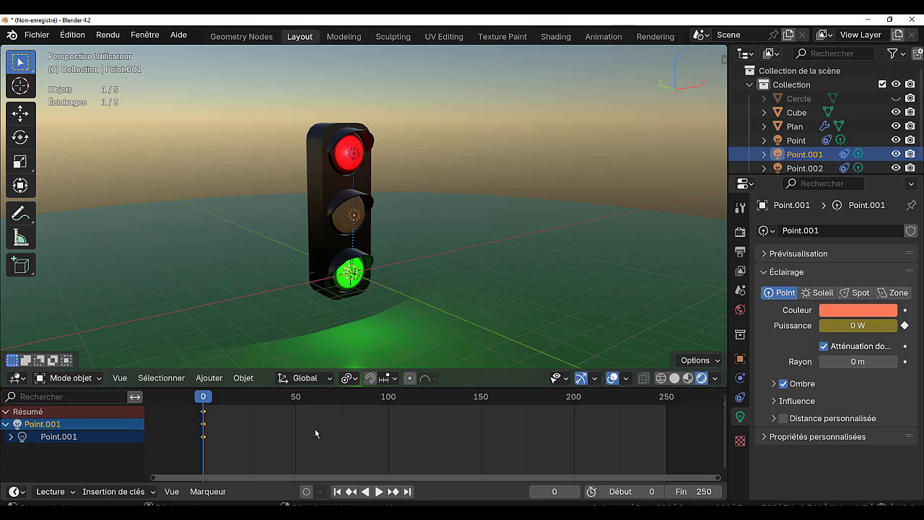
# Set the orange light's power to 180 W and keyframe it at frame 49
pyautogui.moveTo(208, 403); pyautogui.dragTo(293, 402)
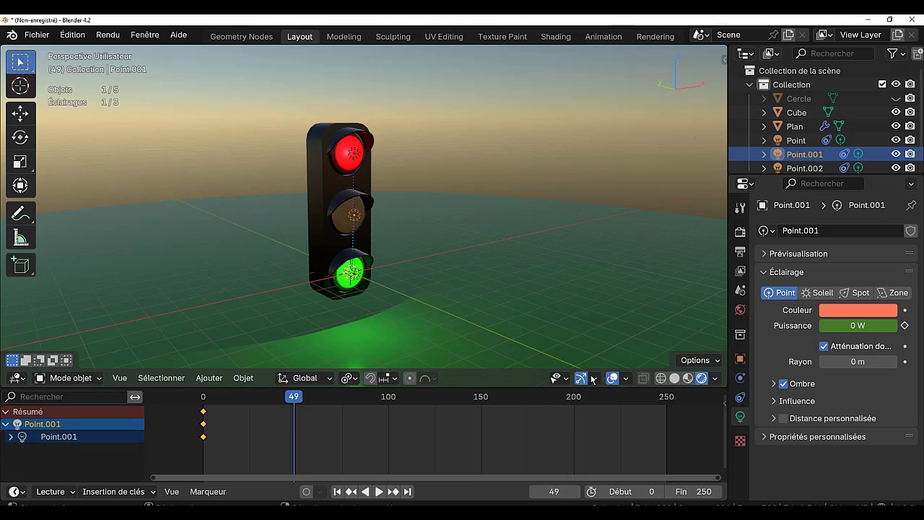
pyautogui.click(857, 325)
pyautogui.write('180')
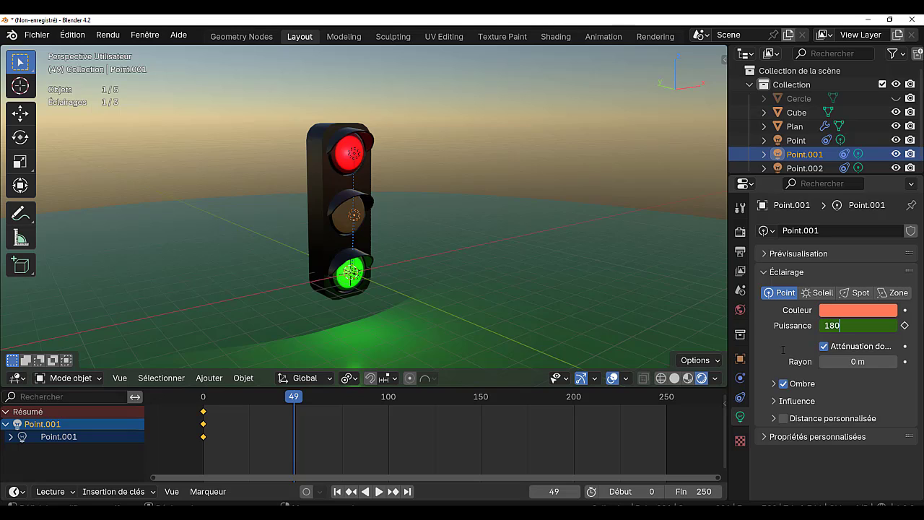
pyautogui.press('Return')
pyautogui.click(905, 326)
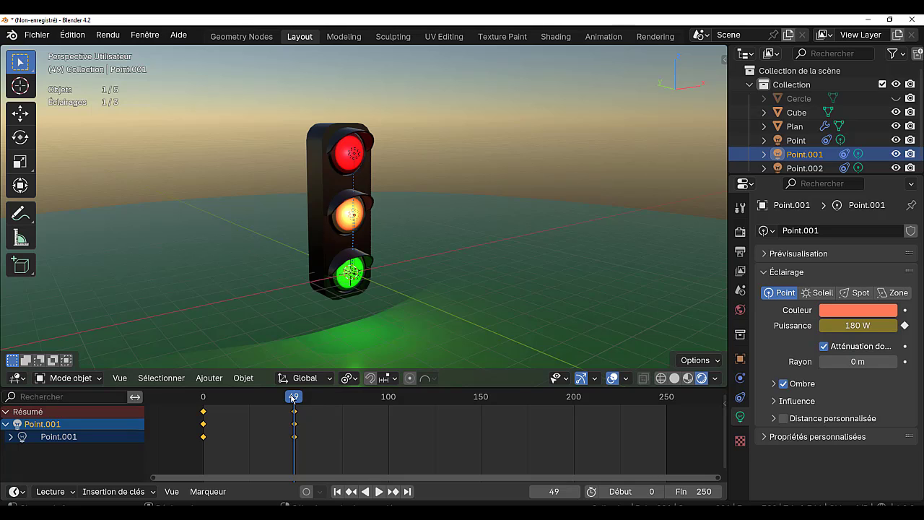
# Set the interpolation of the orange light's power keyframes to Constant
pyautogui.moveTo(293, 398)
pyautogui.mouseDown()
pyautogui.moveTo(202, 399)
pyautogui.moveTo(295, 409)
pyautogui.mouseUp()
pyautogui.press('space')
pyautogui.press('space')
pyautogui.press('t')
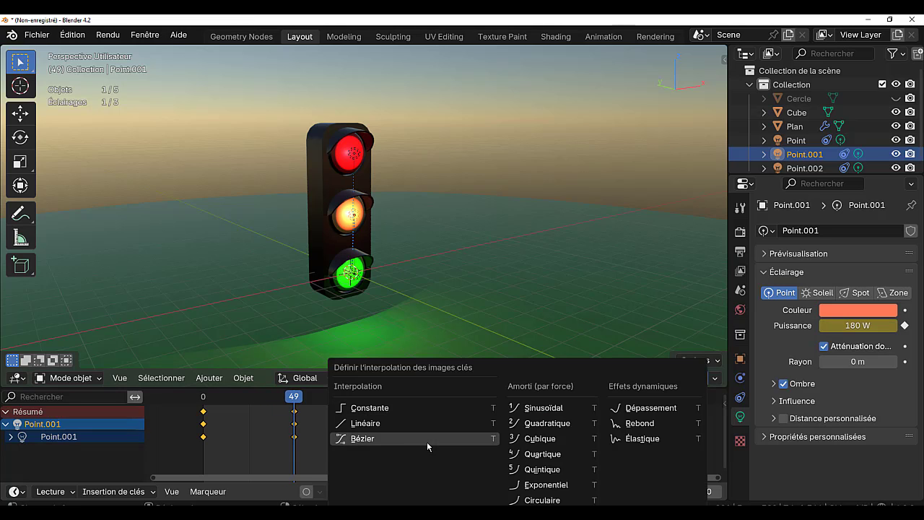
pyautogui.click(374, 408)
# Play the animation from frame 0 to check the change from the red light to the orange light
pyautogui.moveTo(266, 396); pyautogui.dragTo(179, 400)
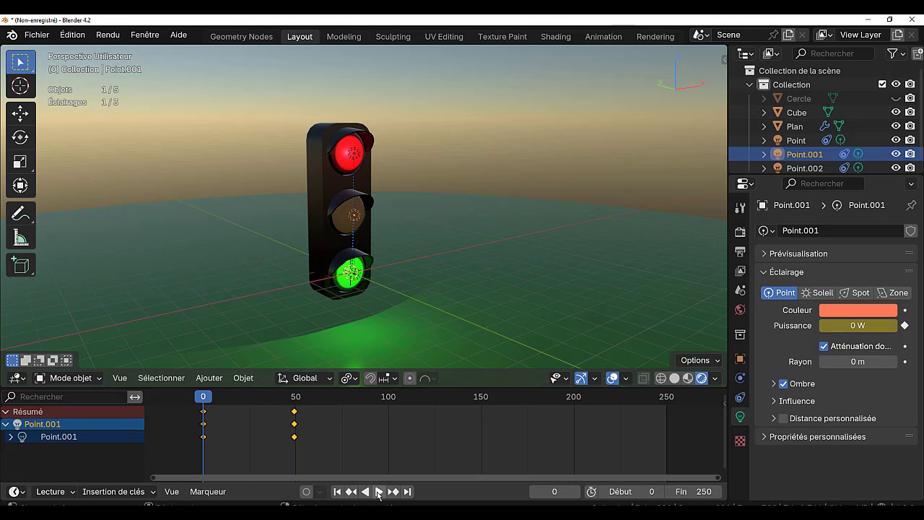
pyautogui.click(378, 493)
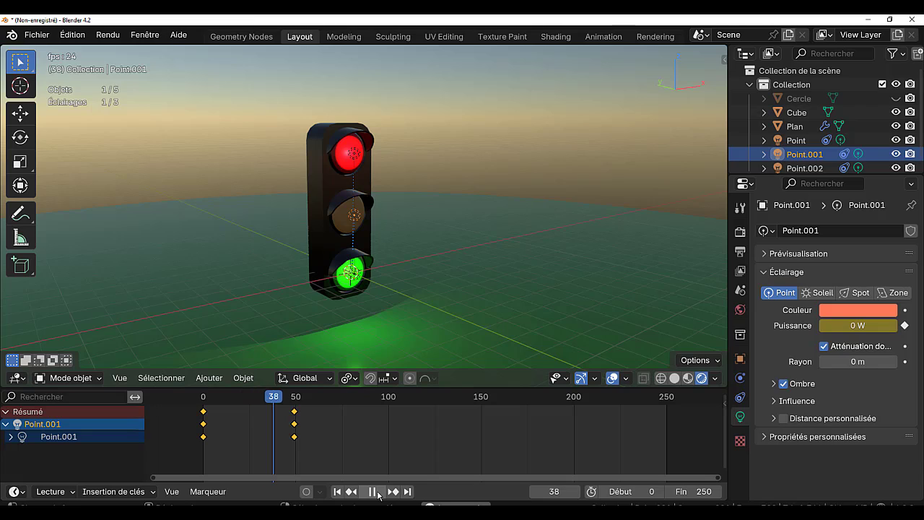
pyautogui.click(378, 493)
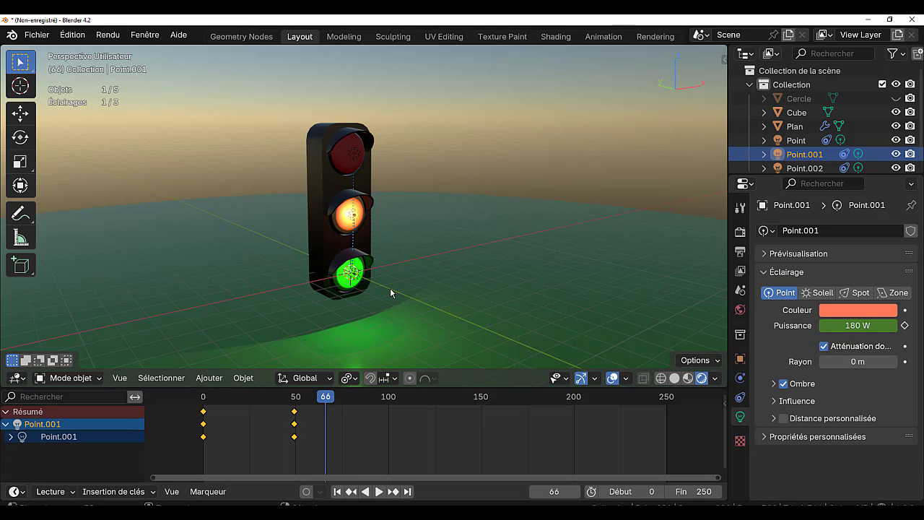
# Set the orange light's power back to 0 W and keyframe it at frame 100
pyautogui.moveTo(325, 398); pyautogui.dragTo(388, 402)
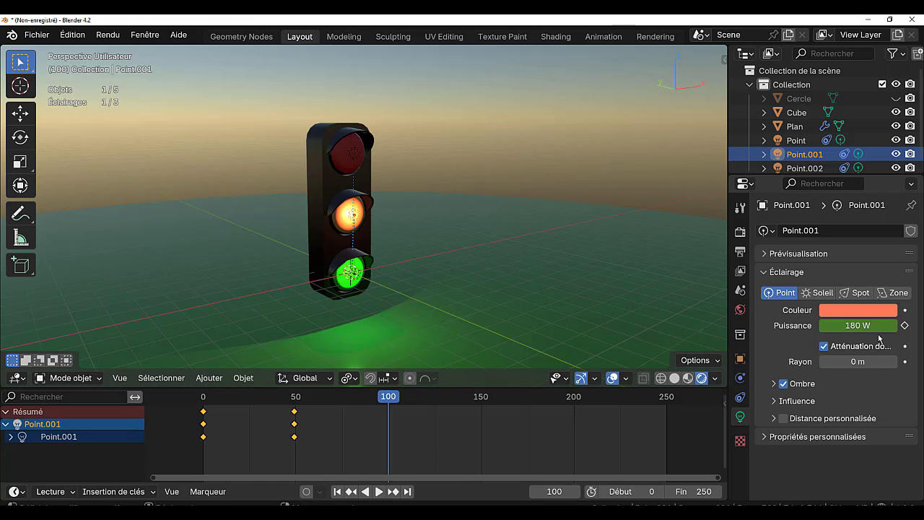
pyautogui.click(857, 325)
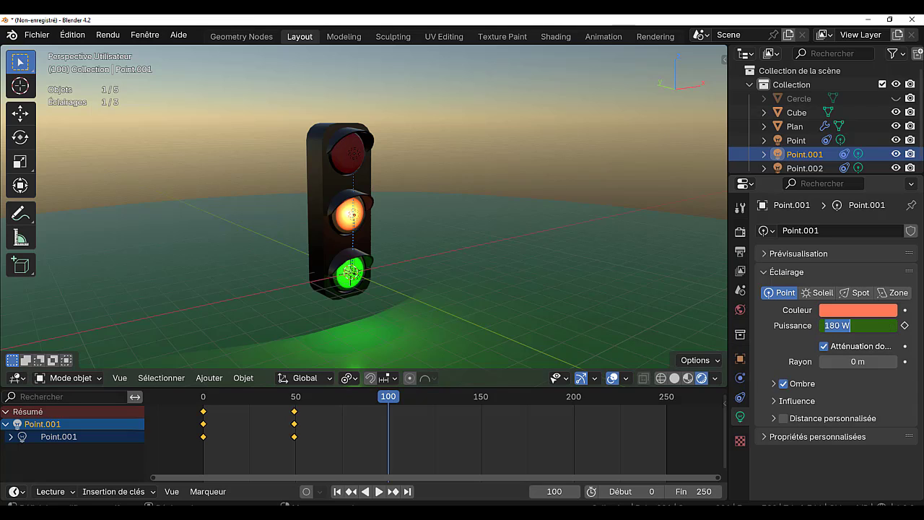
pyautogui.write('0')
pyautogui.press('Return')
pyautogui.click(904, 325)
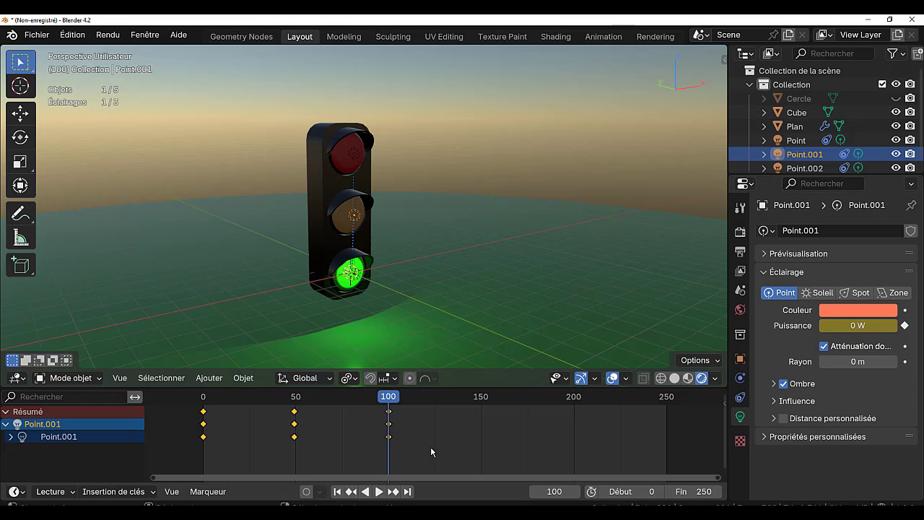
pyautogui.press('space')
pyautogui.moveTo(385, 396); pyautogui.dragTo(388, 415)
pyautogui.press('space')
# Enlarge the outliner and keyframe the green light Point.002's power at 0 W on frame 0
pyautogui.moveTo(807, 174); pyautogui.dragTo(807, 208)
pyautogui.click(809, 171)
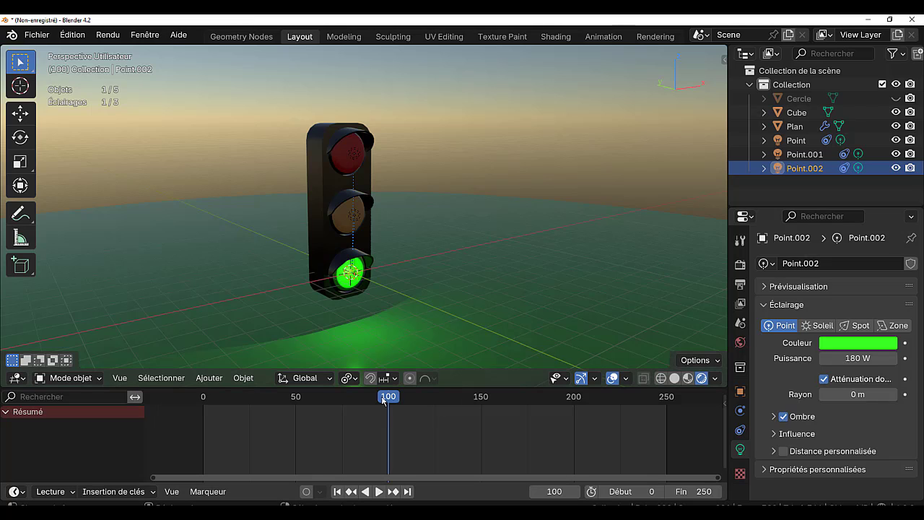
pyautogui.moveTo(388, 400); pyautogui.dragTo(201, 412)
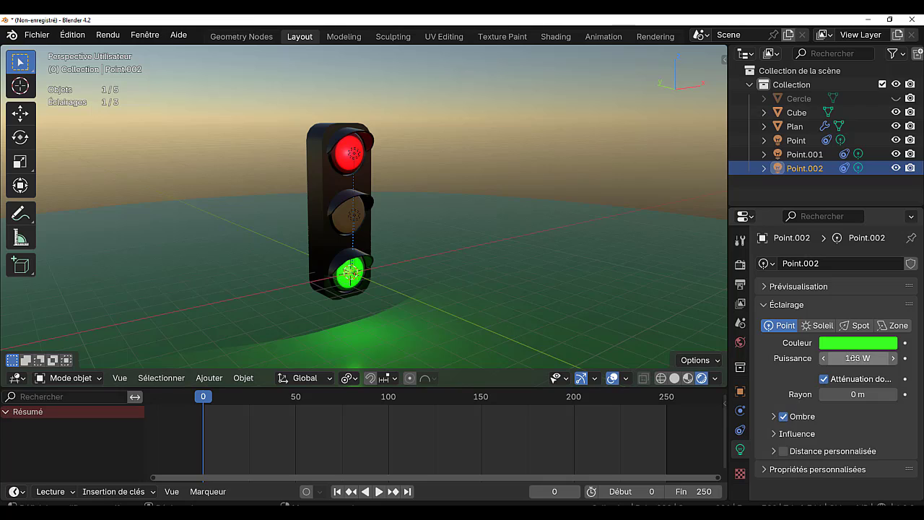
pyautogui.doubleClick(857, 358)
pyautogui.write('0')
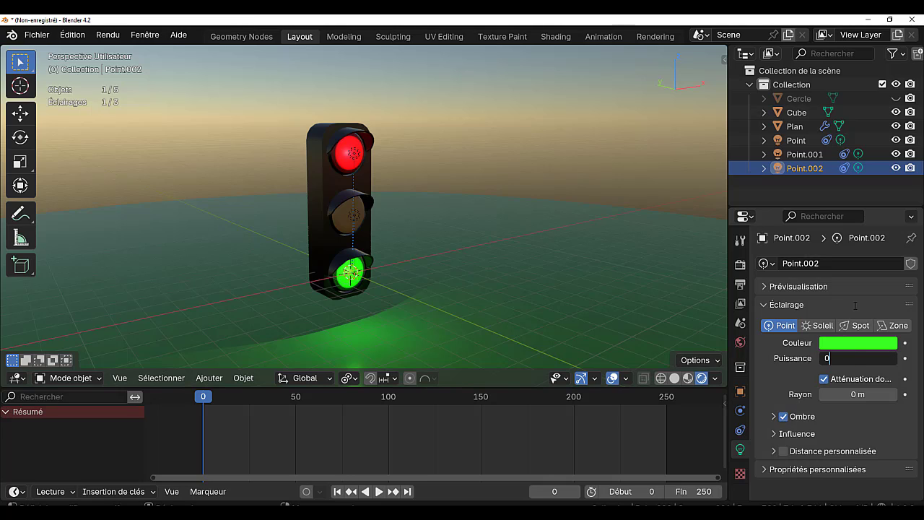
pyautogui.press('Return')
pyautogui.click(905, 359)
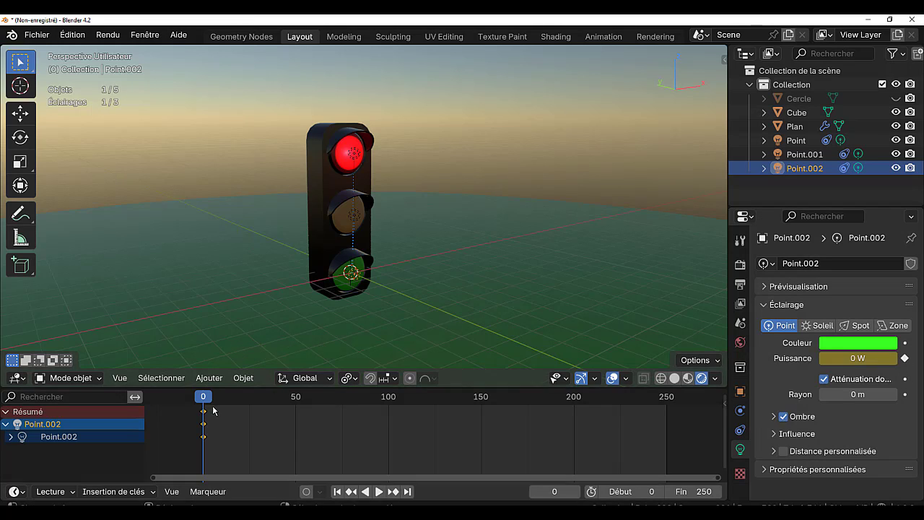
# Set the green light's power to 180 W and keyframe it at frame 100
pyautogui.moveTo(204, 402); pyautogui.dragTo(388, 407)
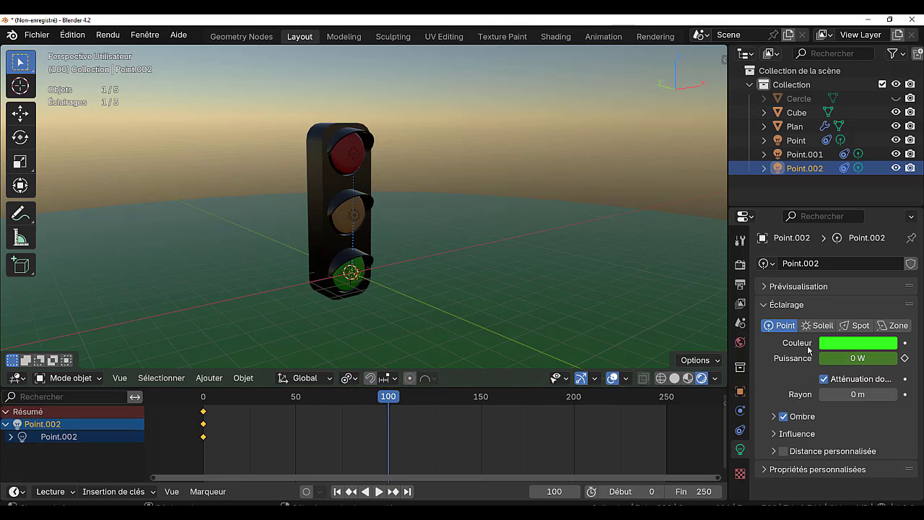
pyautogui.click(853, 359)
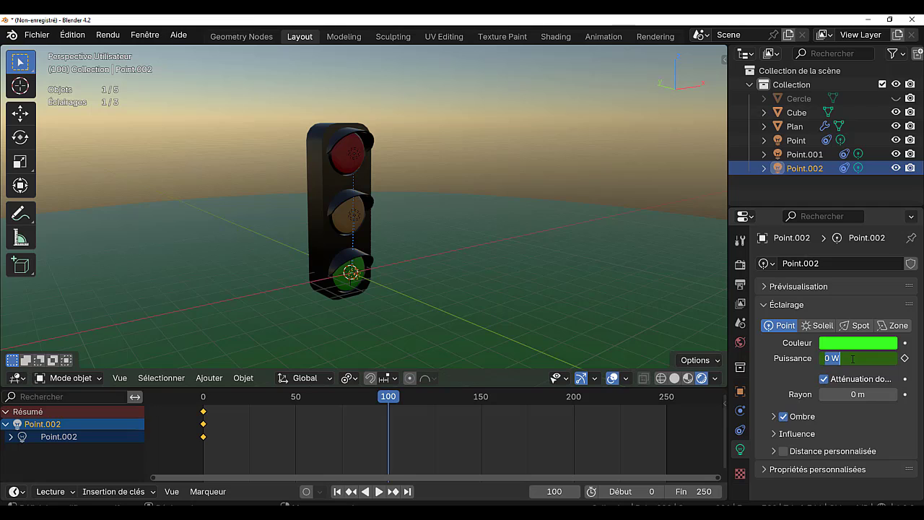
pyautogui.write('180')
pyautogui.press('Return')
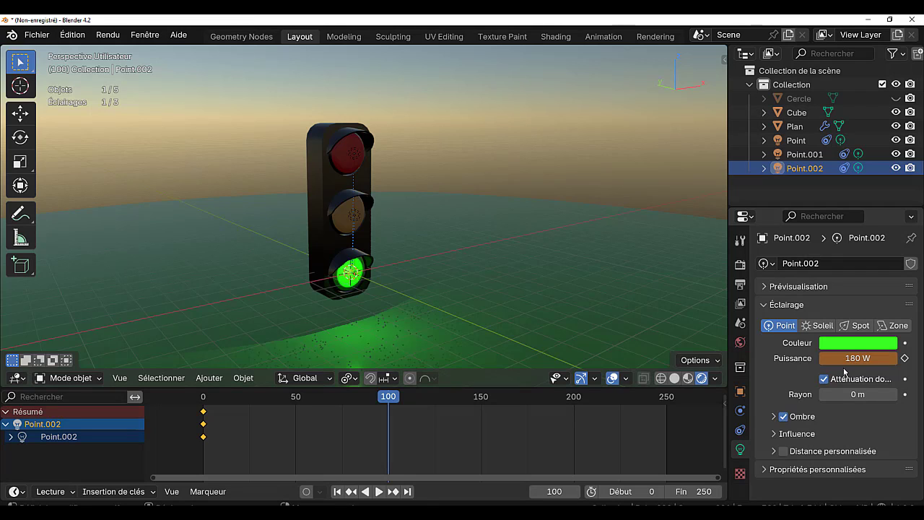
pyautogui.click(904, 358)
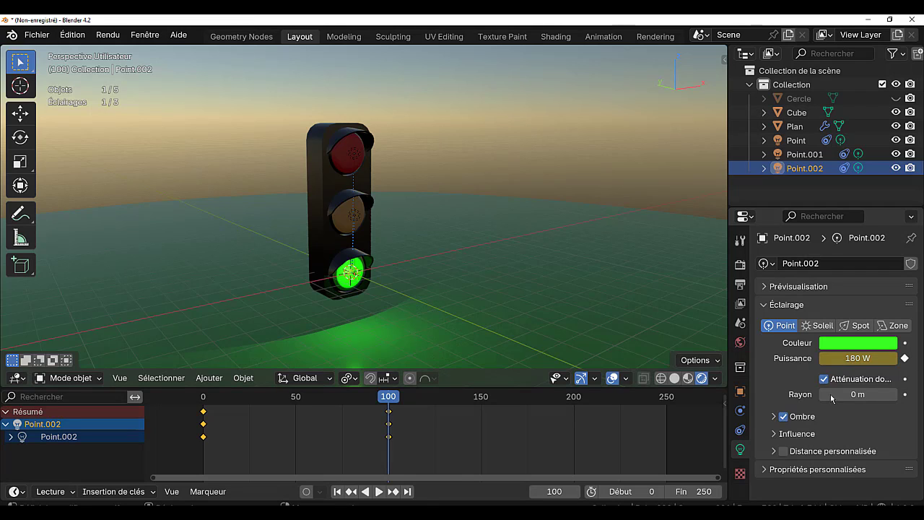
# Set the green light's power to 0 W and keyframe it at frame 150
pyautogui.moveTo(392, 399); pyautogui.dragTo(482, 406)
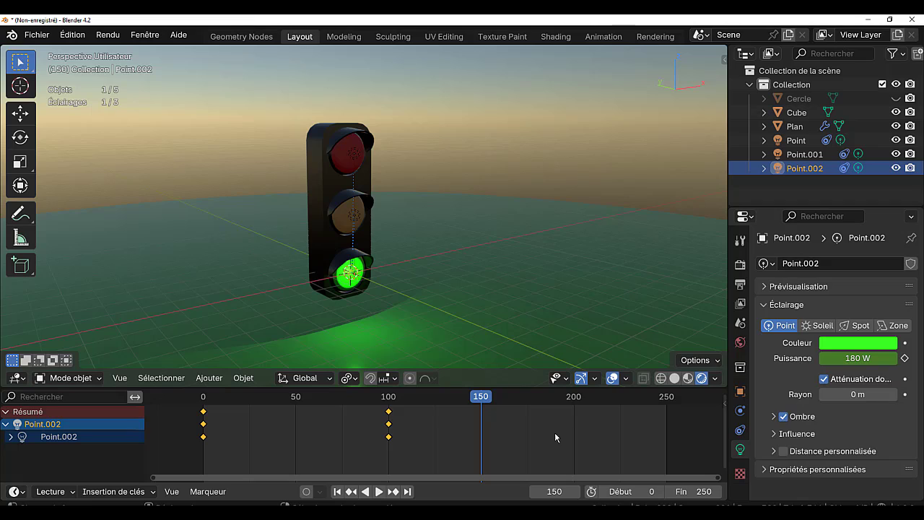
pyautogui.click(857, 358)
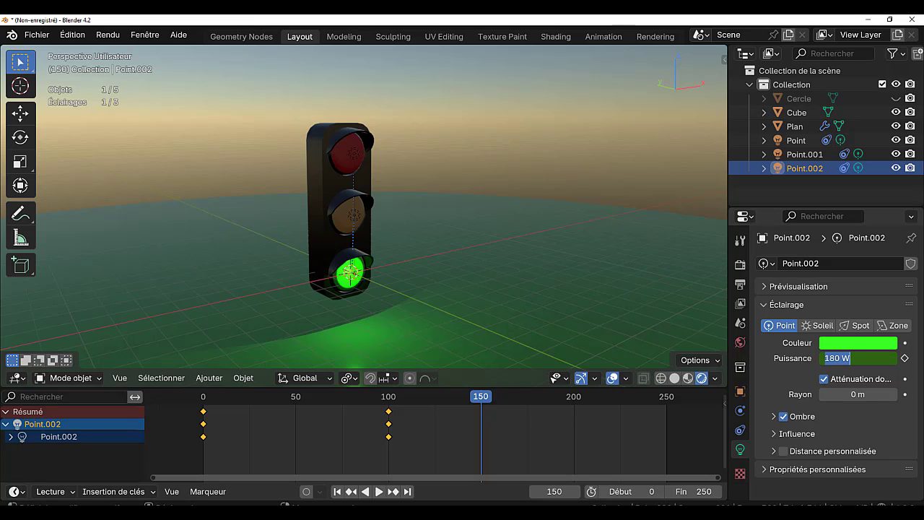
pyautogui.write('0')
pyautogui.press('Return')
pyautogui.click(905, 358)
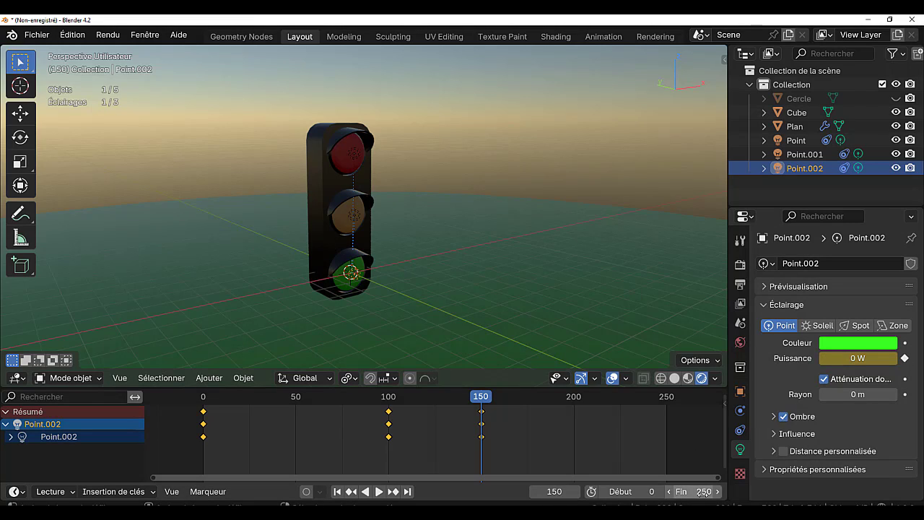
# Set the end frame of the animation to 150
pyautogui.click(701, 491)
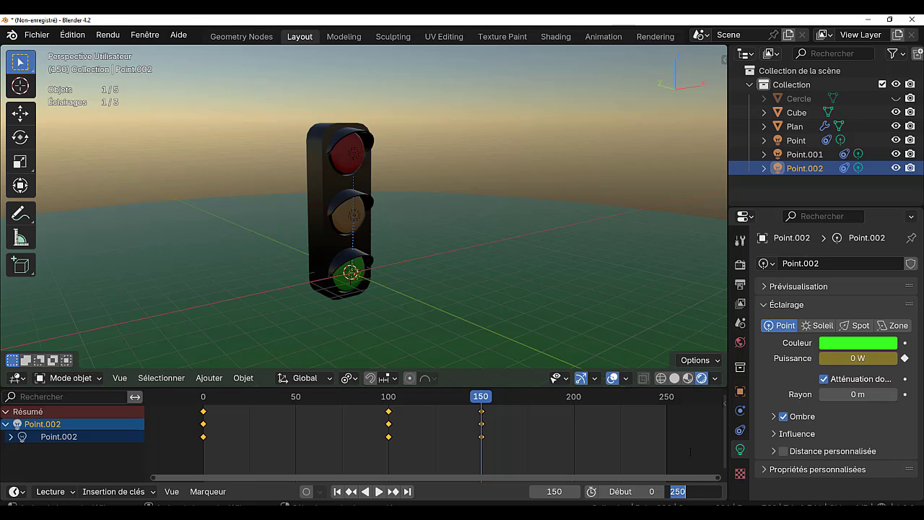
pyautogui.write('150')
pyautogui.press('Return')
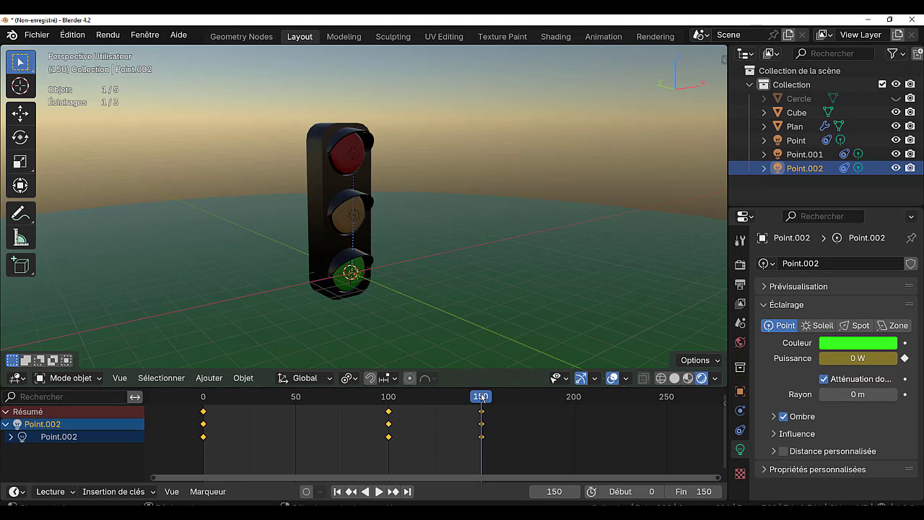
# Play back the three-light sequence and set the green light's keyframe interpolation to Constant
pyautogui.click(378, 491)
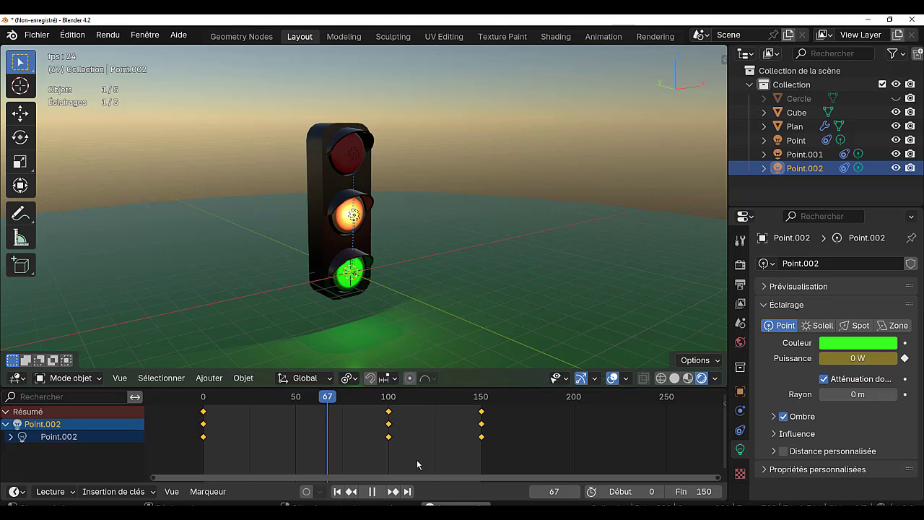
pyautogui.click(373, 492)
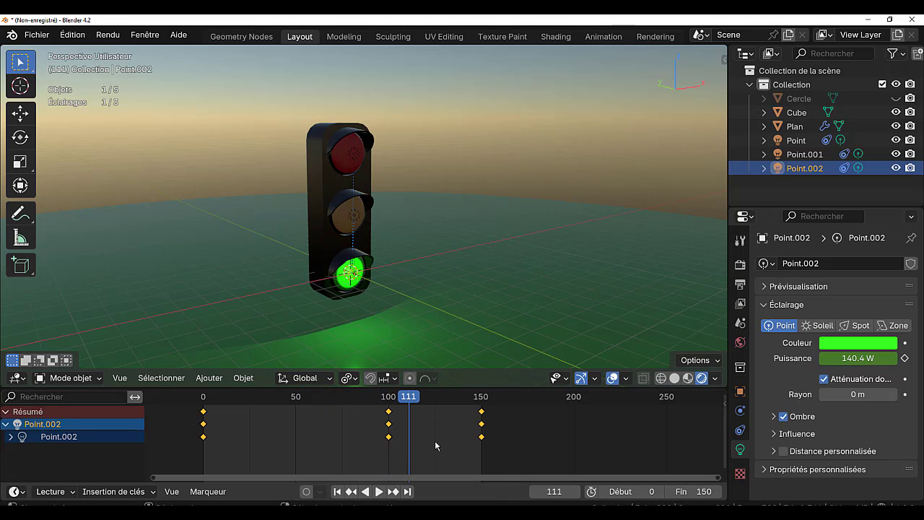
pyautogui.press('t')
pyautogui.click(378, 408)
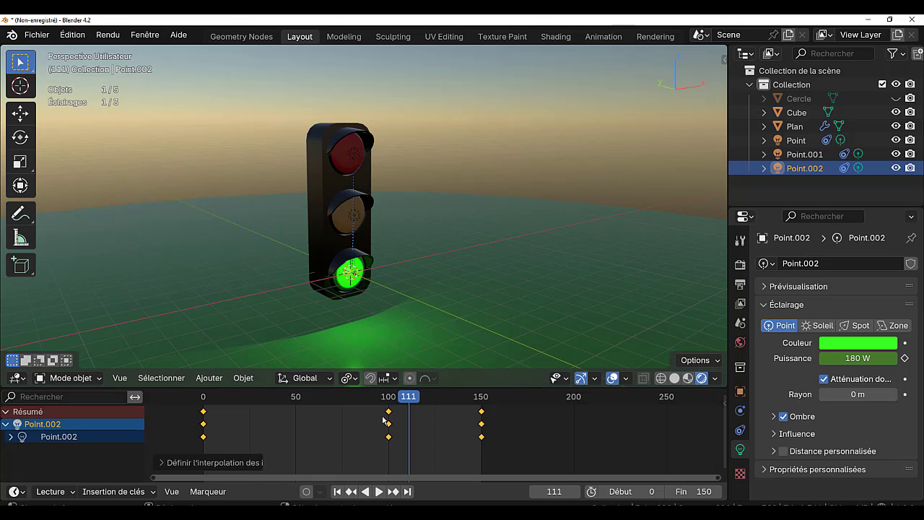
# Play back the three-light animation with an enlarged timeline, scrub it and return to the first frame
pyautogui.click(378, 492)
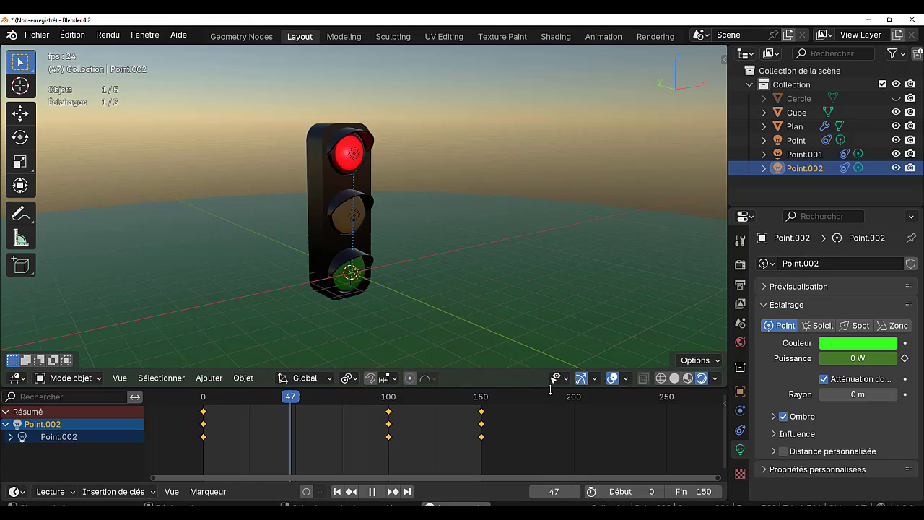
pyautogui.moveTo(505, 368); pyautogui.dragTo(506, 291)
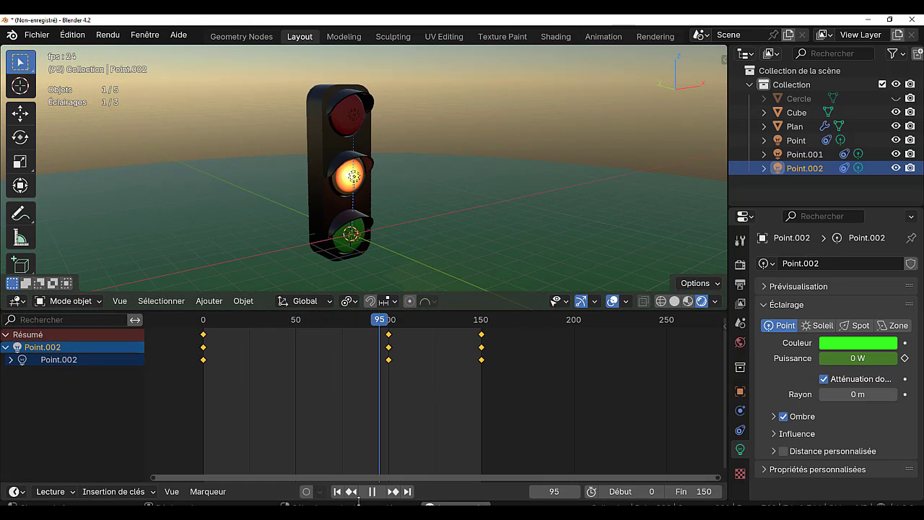
pyautogui.press('space')
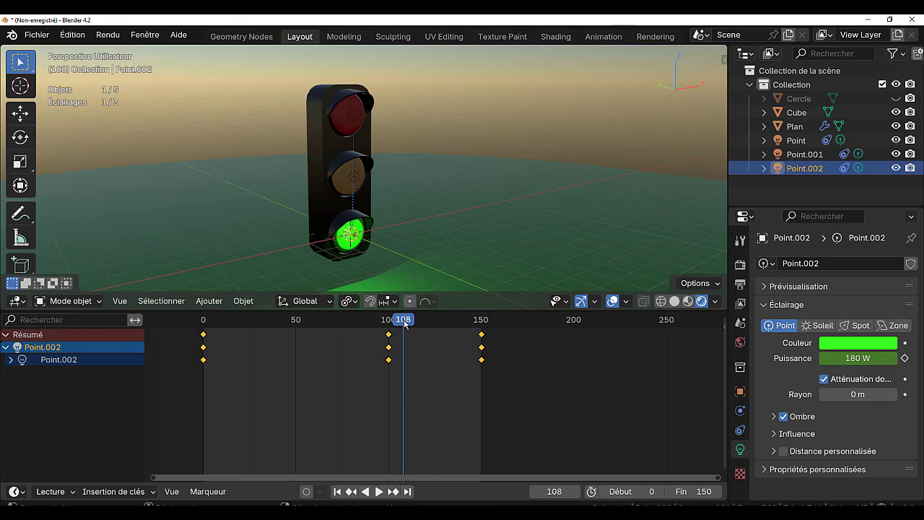
pyautogui.moveTo(405, 324); pyautogui.dragTo(356, 336)
pyautogui.hotkey('shift', 'Left')
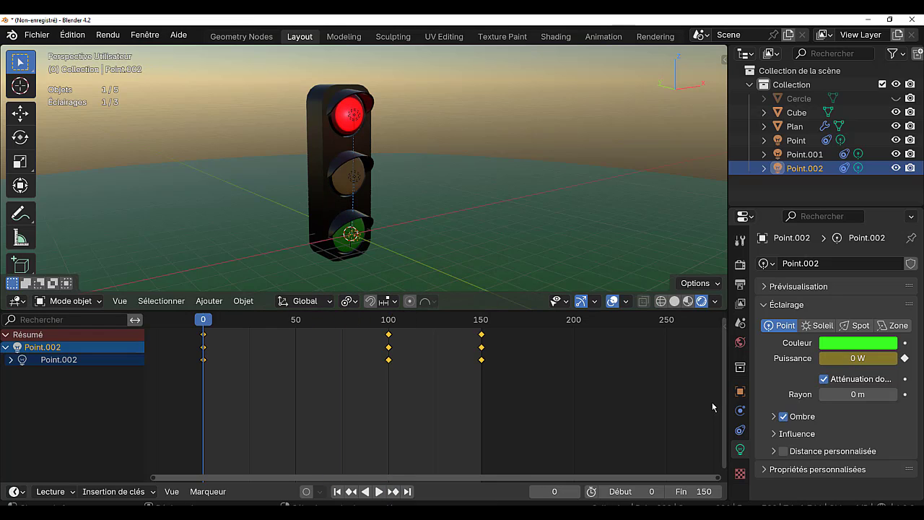
# Set the end frame of the animation to 600 and fit the full frame range in the timeline
pyautogui.scroll(-2, 586, 445)
pyautogui.click(695, 491)
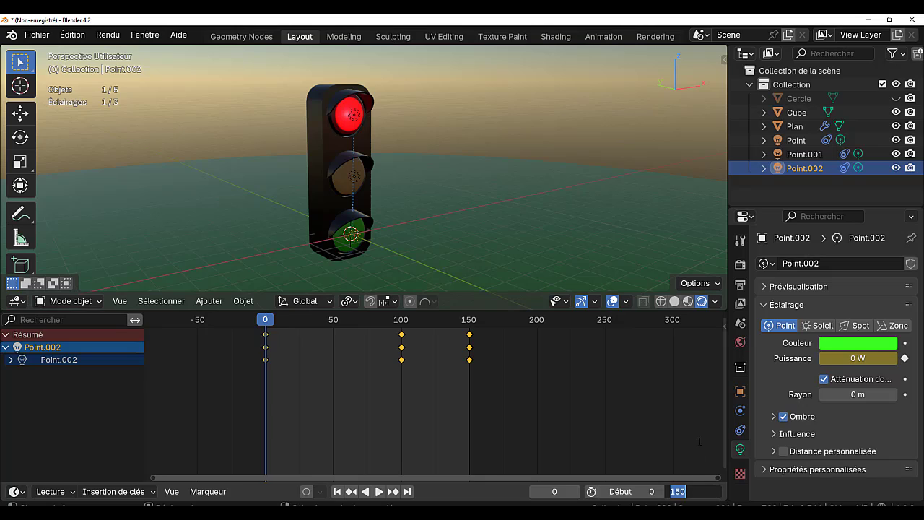
pyautogui.write('600')
pyautogui.press('Return')
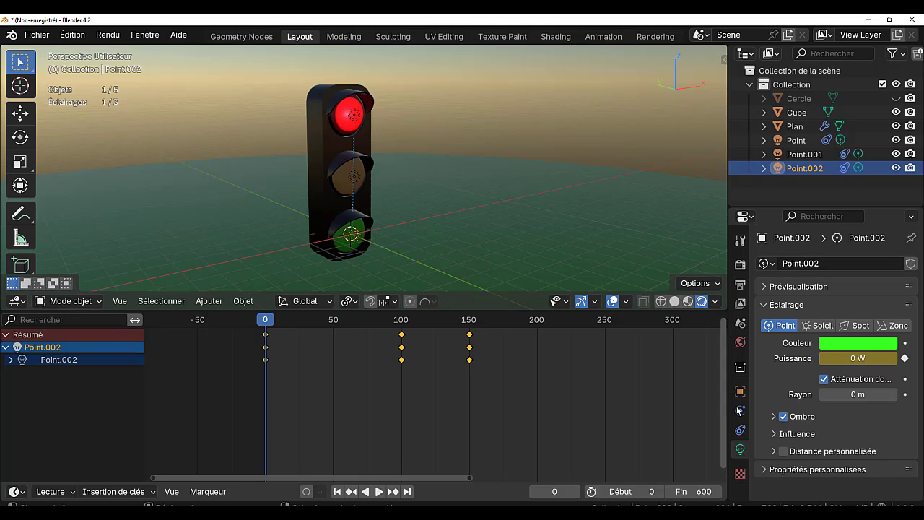
pyautogui.scroll(-1, 644, 413)
pyautogui.moveTo(644, 414); pyautogui.dragTo(469, 410, button='middle')
pyautogui.scroll(-4, 468, 410)
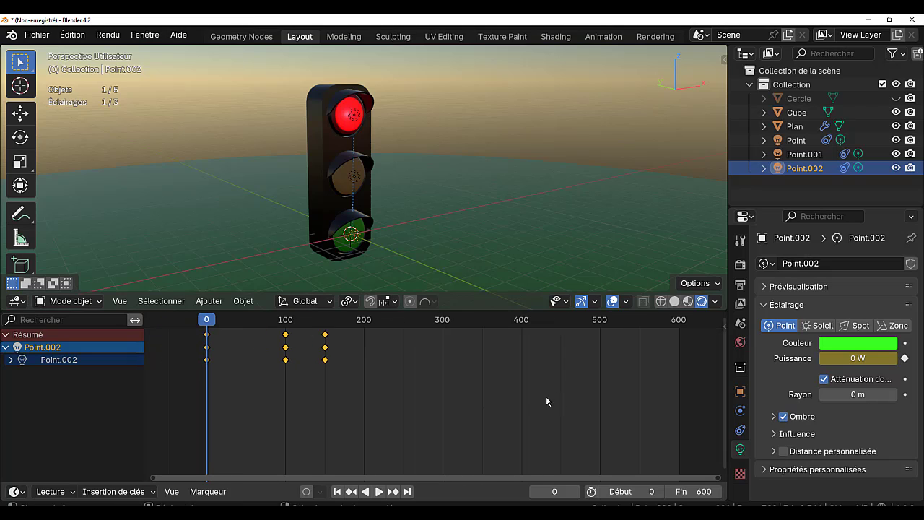
# Stretch the keyframes of all three lights by a factor of about 4 from frame 0, placing the last one at about frame 600
pyautogui.keyDown('shift'); pyautogui.click(792, 154); pyautogui.keyUp('shift')
pyautogui.keyDown('shift'); pyautogui.click(797, 147); pyautogui.keyUp('shift')
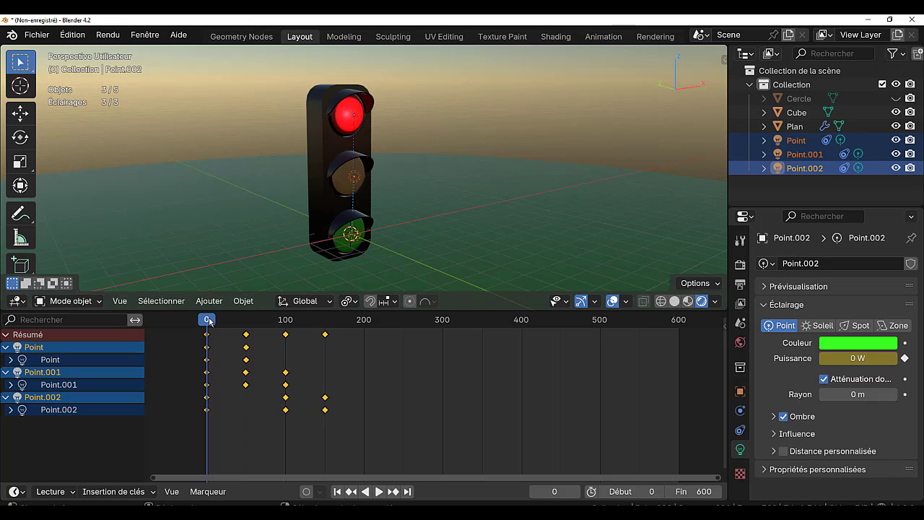
pyautogui.press('s')
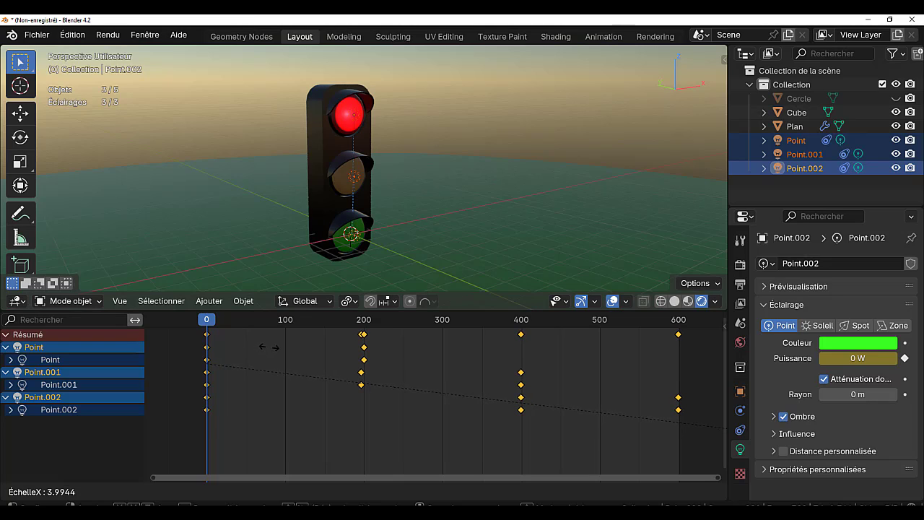
pyautogui.click(277, 345)
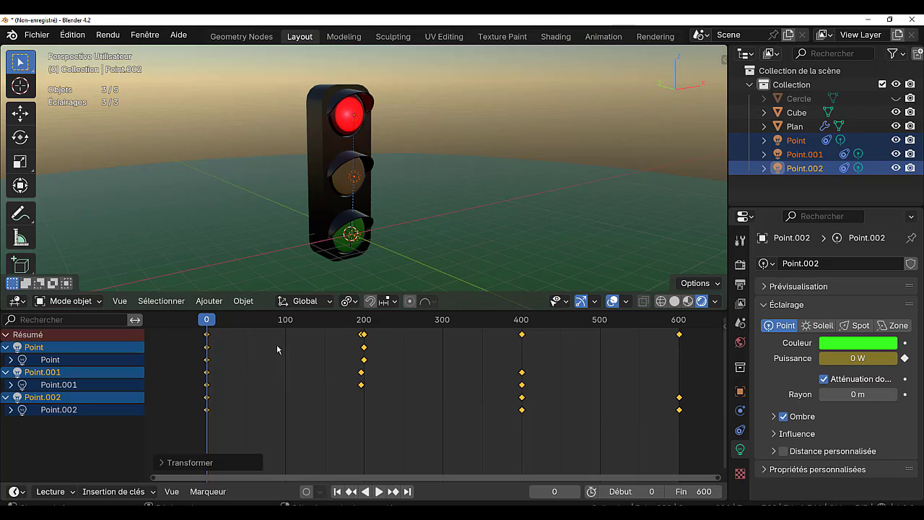
# Play back the stretched light sequence with the timeline collapsed and examine the traffic light in the enlarged viewport
pyautogui.click(378, 492)
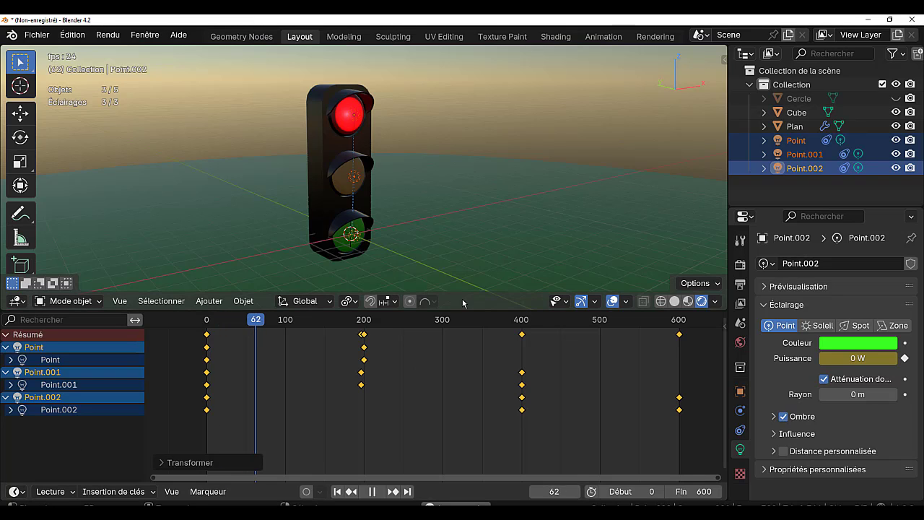
pyautogui.moveTo(462, 310); pyautogui.dragTo(498, 475)
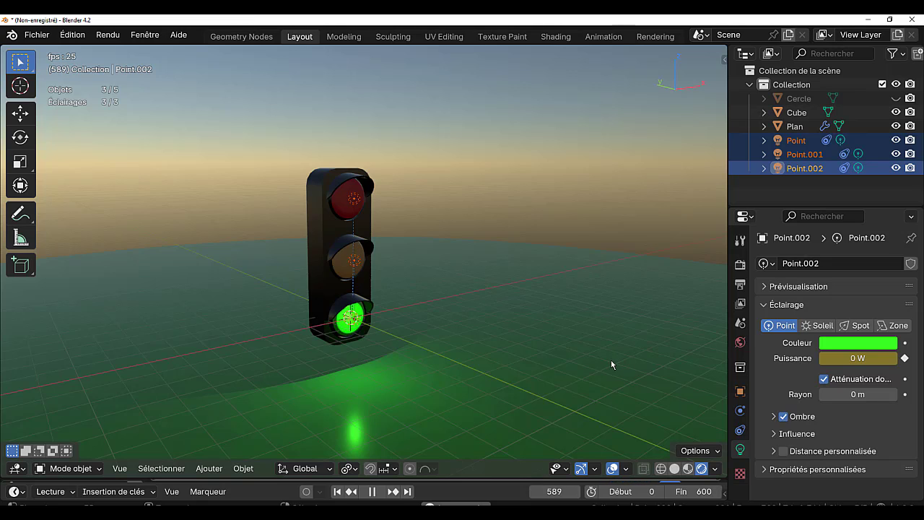
pyautogui.click(372, 494)
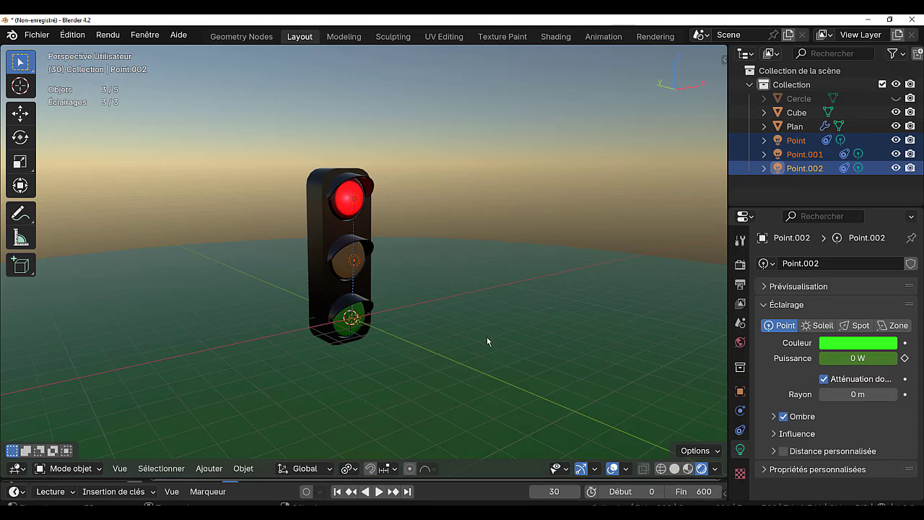
pyautogui.scroll(-3, 455, 367)
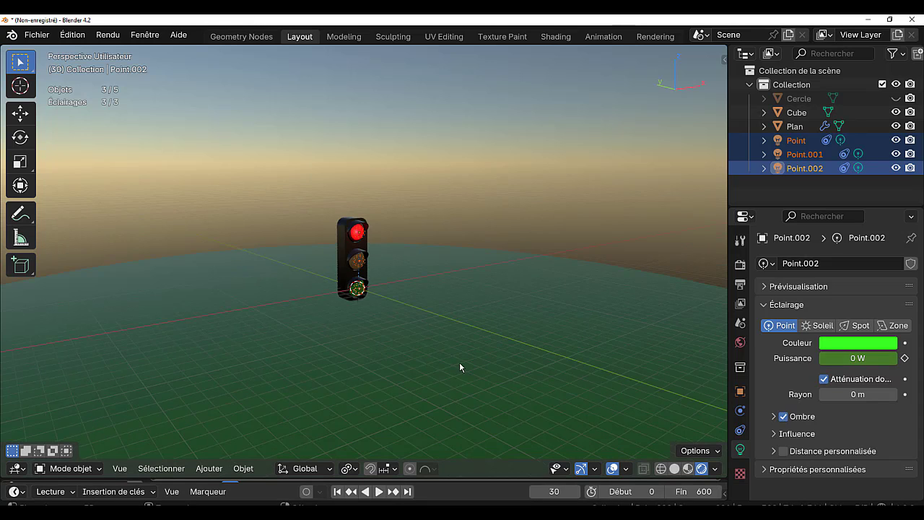
pyautogui.scroll(3, 459, 361)
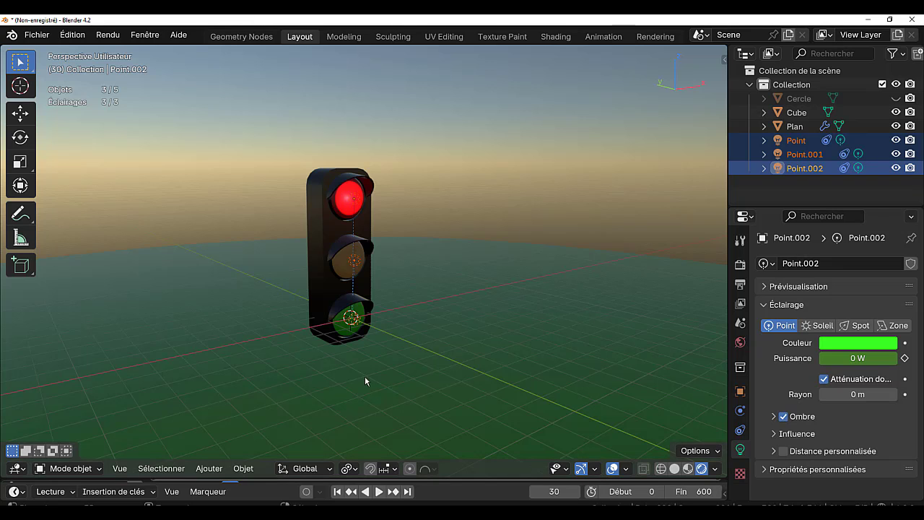
# Hide the ground plane in the viewport
pyautogui.moveTo(418, 373); pyautogui.dragTo(673, 292, button='middle')
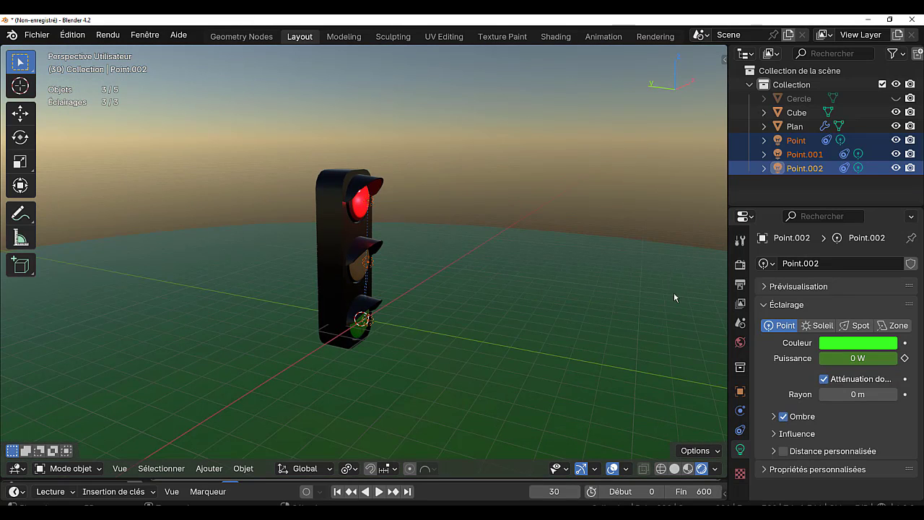
pyautogui.click(795, 126)
pyautogui.click(896, 125)
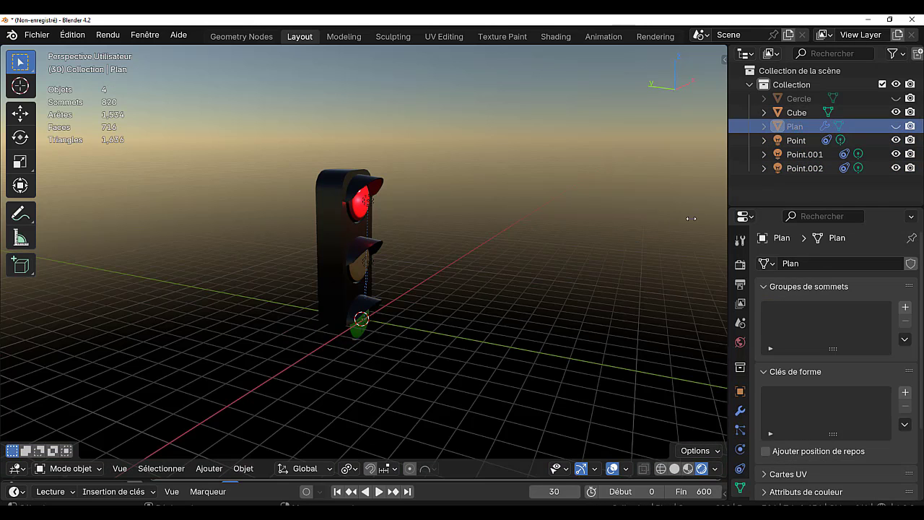
# Move the traffic light housing about 8 m upward along the global Z axis
pyautogui.click(350, 312)
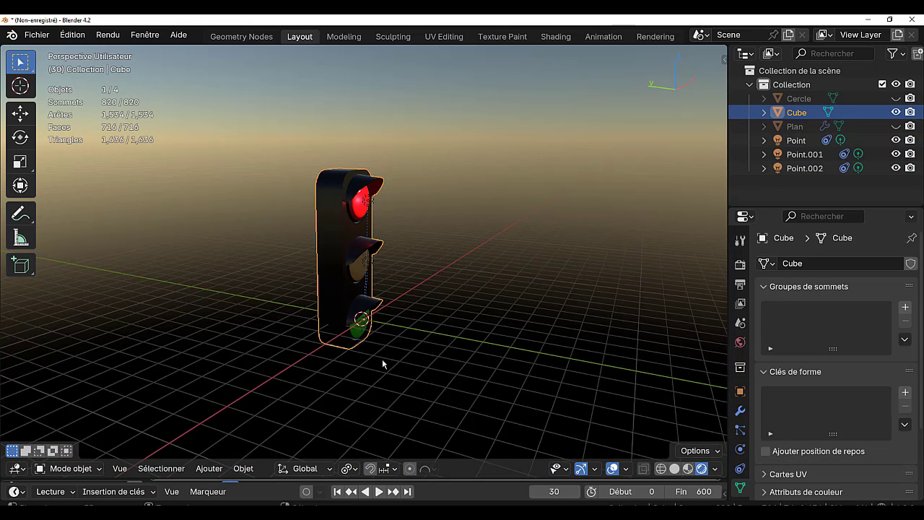
pyautogui.moveTo(382, 359); pyautogui.dragTo(413, 297, button='middle')
pyautogui.moveTo(354, 369); pyautogui.dragTo(451, 406, button='middle')
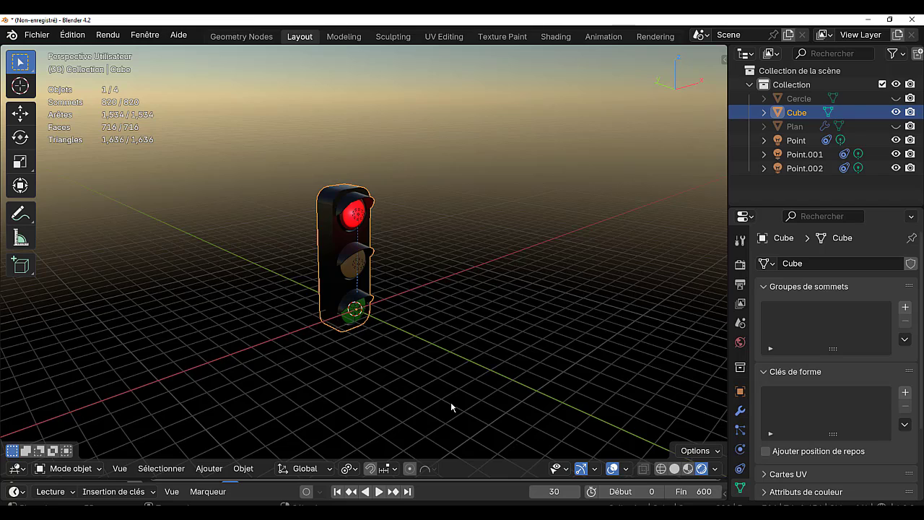
pyautogui.press('g')
pyautogui.press('z')
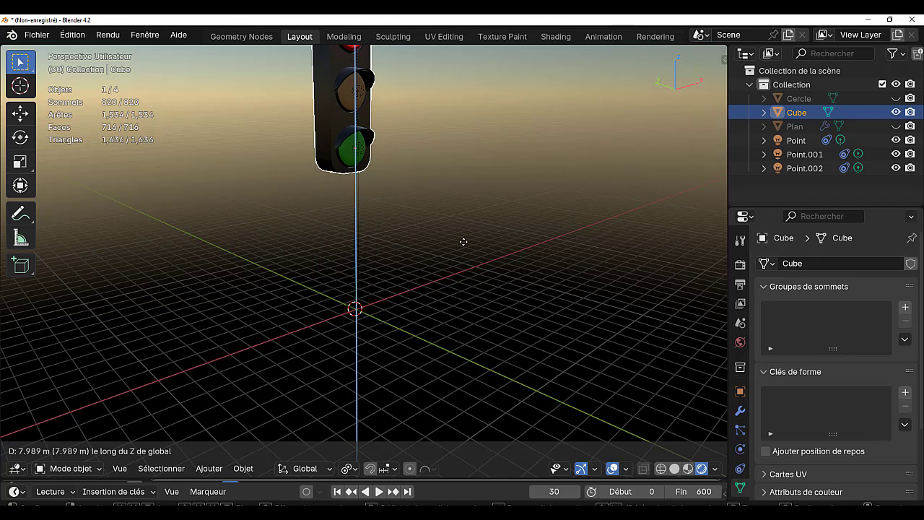
pyautogui.click(464, 245)
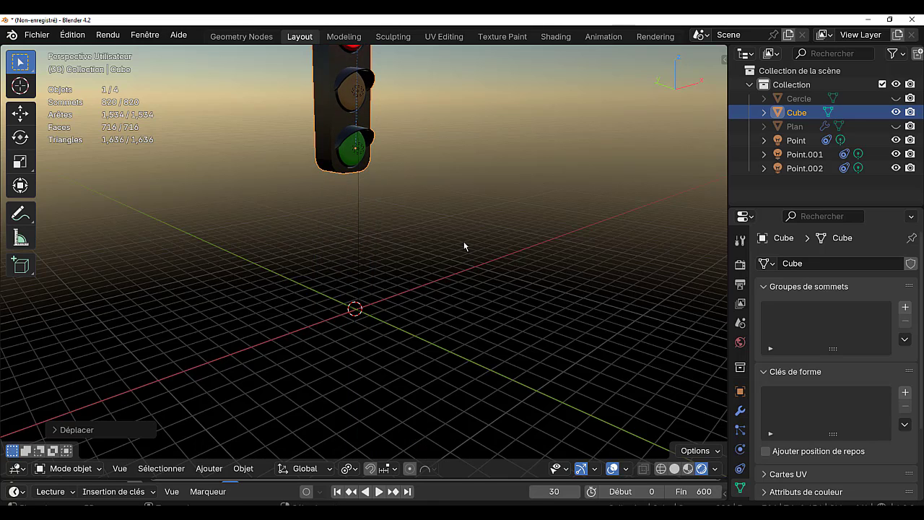
# Put the traffic light housing in Edit Mode, seen in orthographic view from below
pyautogui.press('ctrl+KP_7')
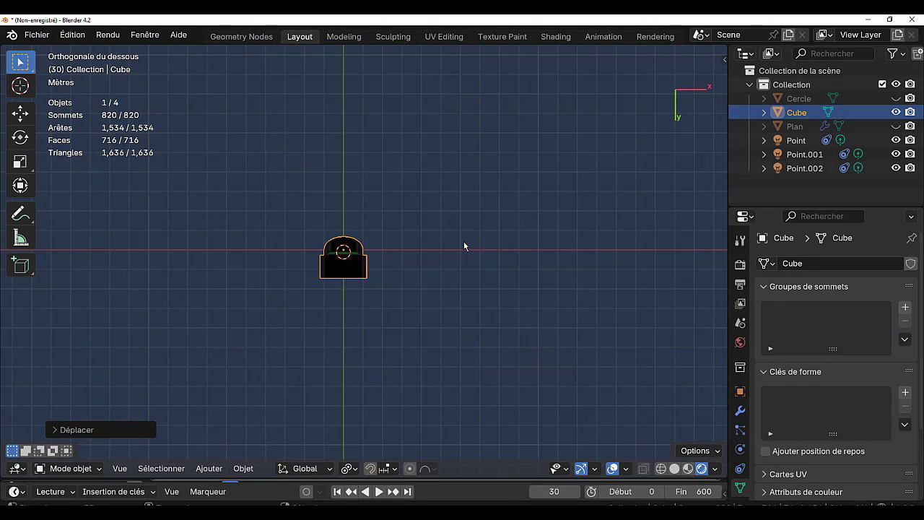
pyautogui.press('Tab')
pyautogui.scroll(2, 345, 273)
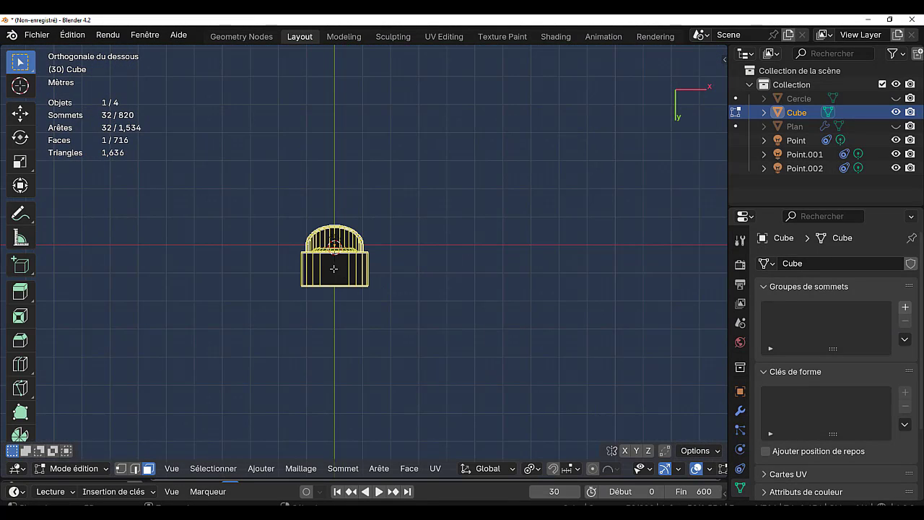
pyautogui.click(334, 268)
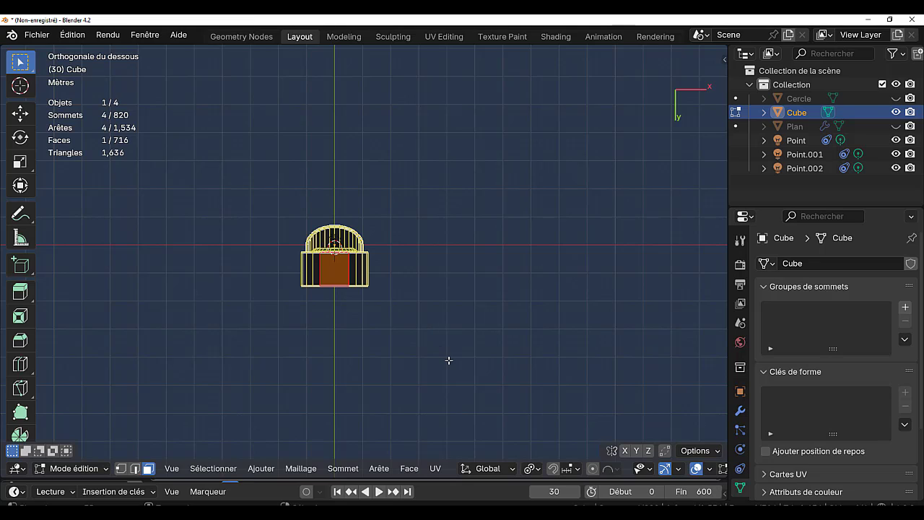
pyautogui.hotkey('shift', 'd')
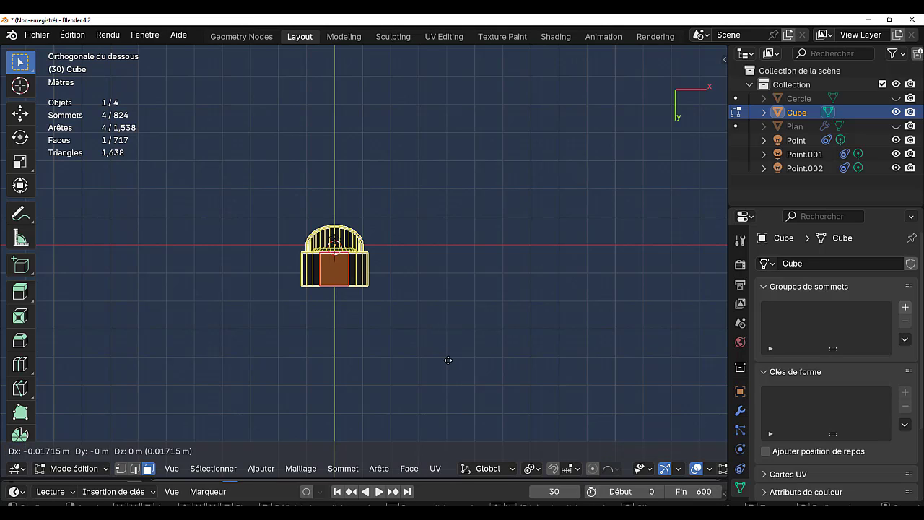
pyautogui.click(548, 320)
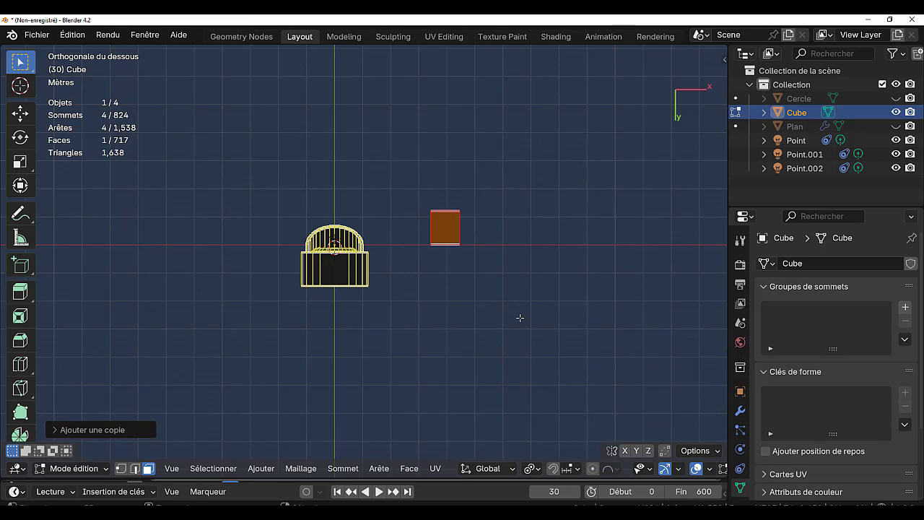
pyautogui.press('x')
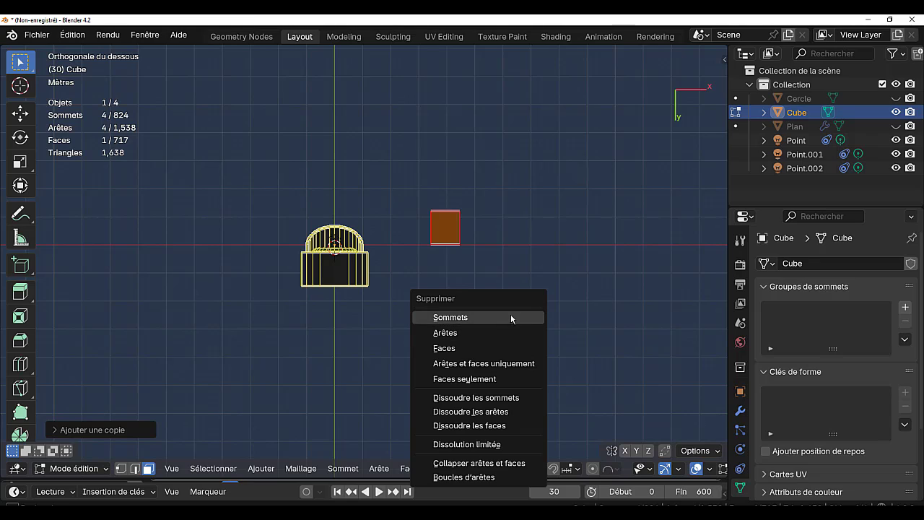
pyautogui.press('x')
pyautogui.click(549, 282)
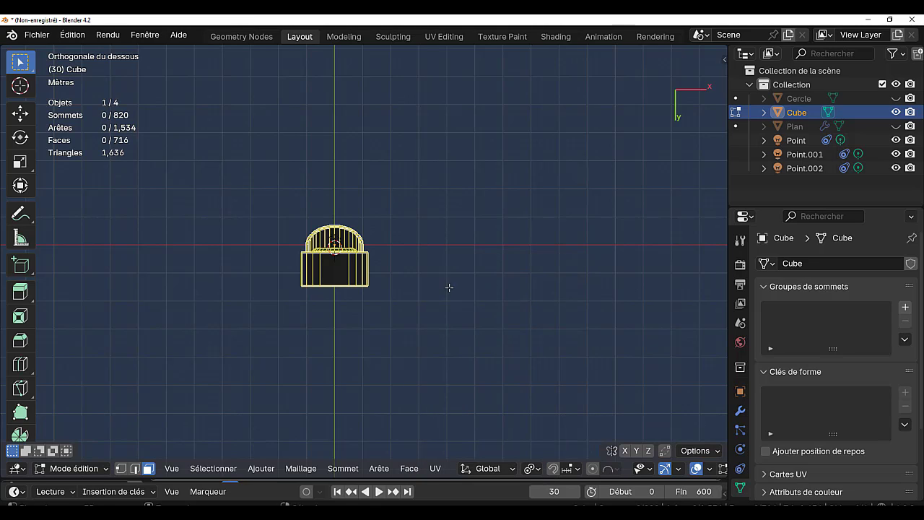
# Snap the 3D cursor to the central bottom face of the traffic light housing
pyautogui.click(332, 268)
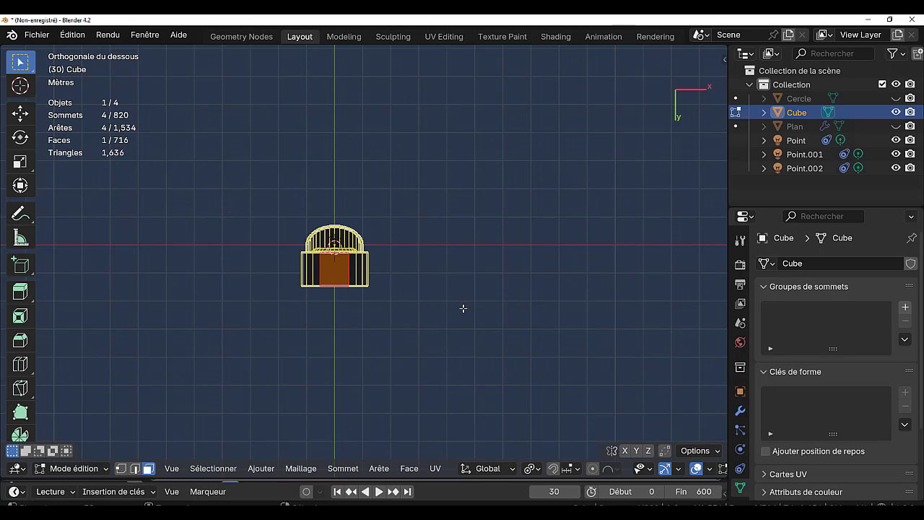
pyautogui.hotkey('shift', 's')
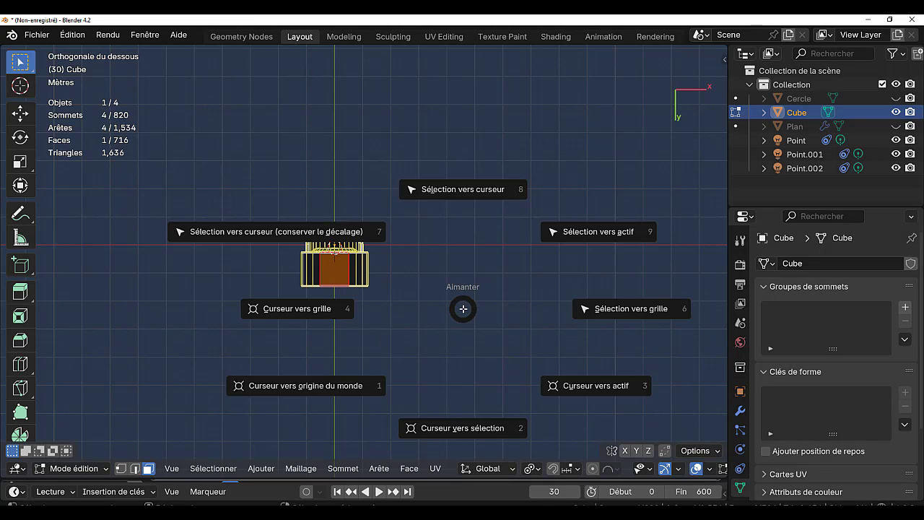
pyautogui.click(466, 431)
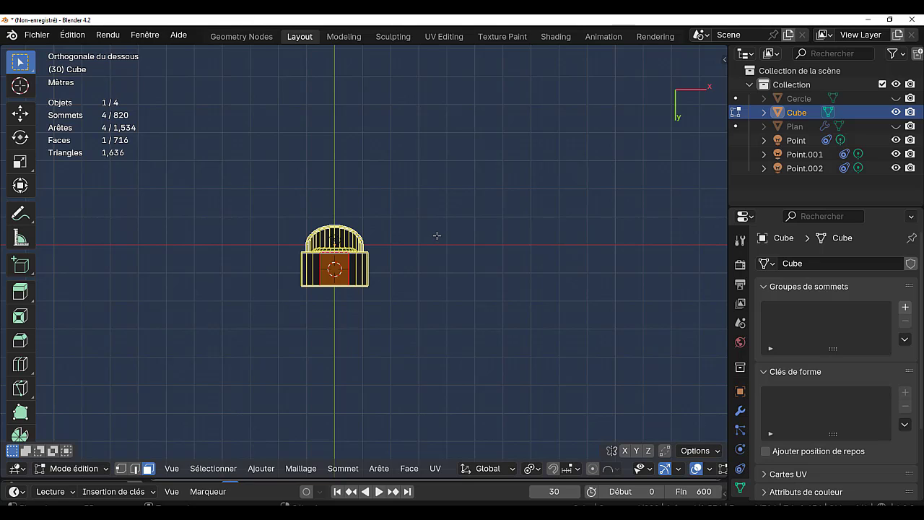
# Add a cylinder at the 3D cursor under the housing, working in front orthographic view with solid shading
pyautogui.press('KP_1')
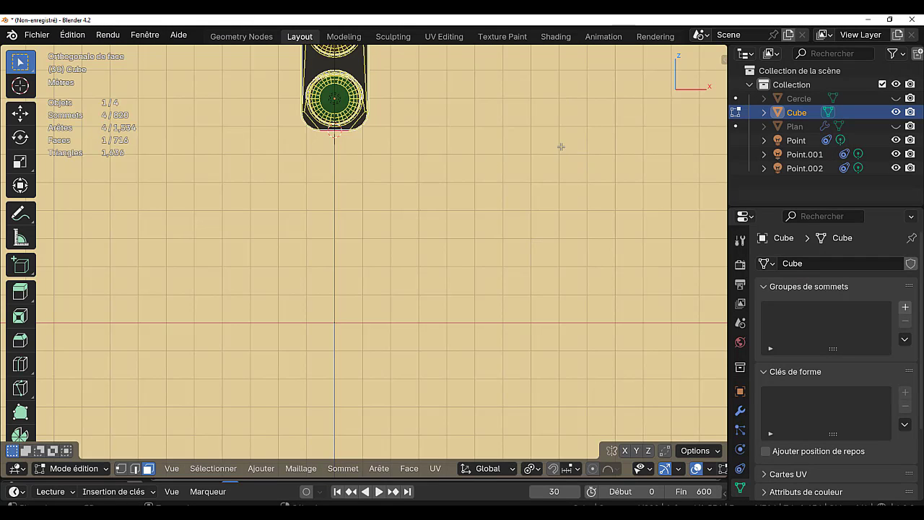
pyautogui.scroll(-3, 561, 145)
pyautogui.moveTo(561, 142)
pyautogui.keyDown('shift'); pyautogui.mouseDown(button='middle')
pyautogui.moveTo(605, 233)
pyautogui.moveTo(629, 223)
pyautogui.mouseUp(button='middle'); pyautogui.keyUp('shift')
pyautogui.scroll(-3, 675, 470)
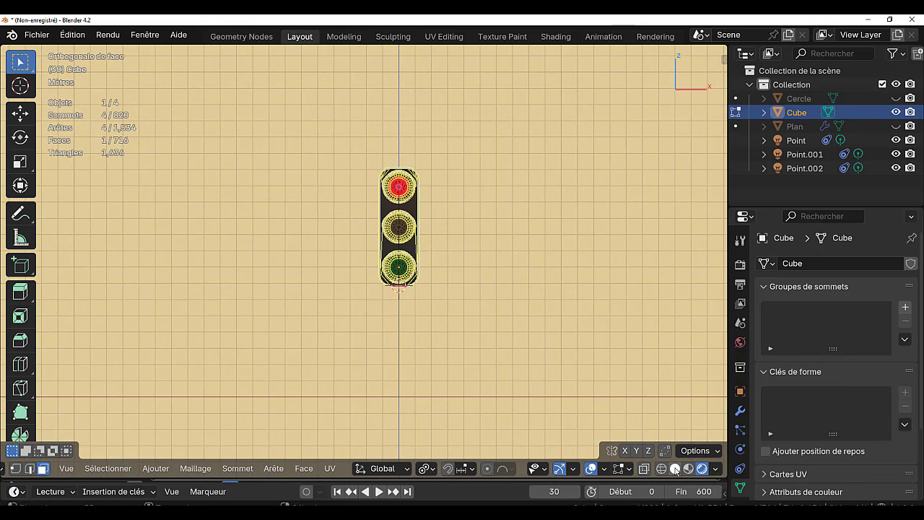
pyautogui.click(676, 469)
pyautogui.scroll(2, 530, 334)
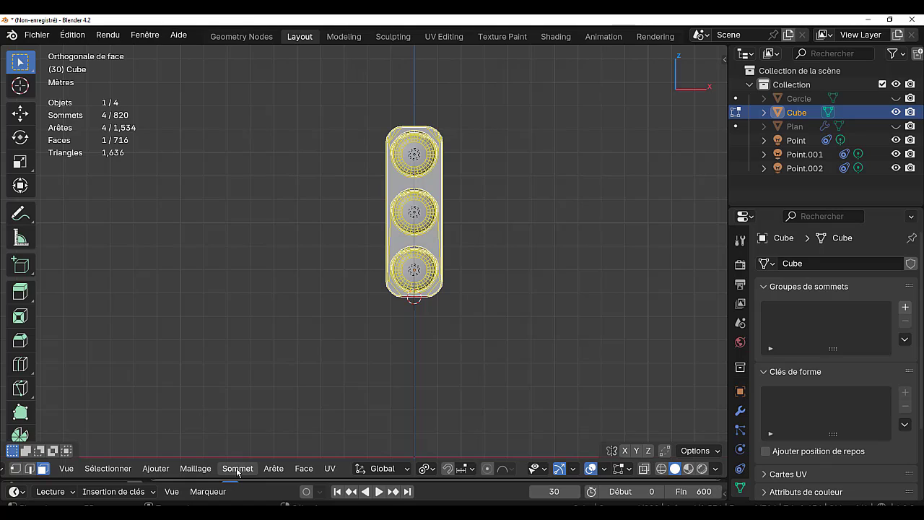
pyautogui.click(191, 469)
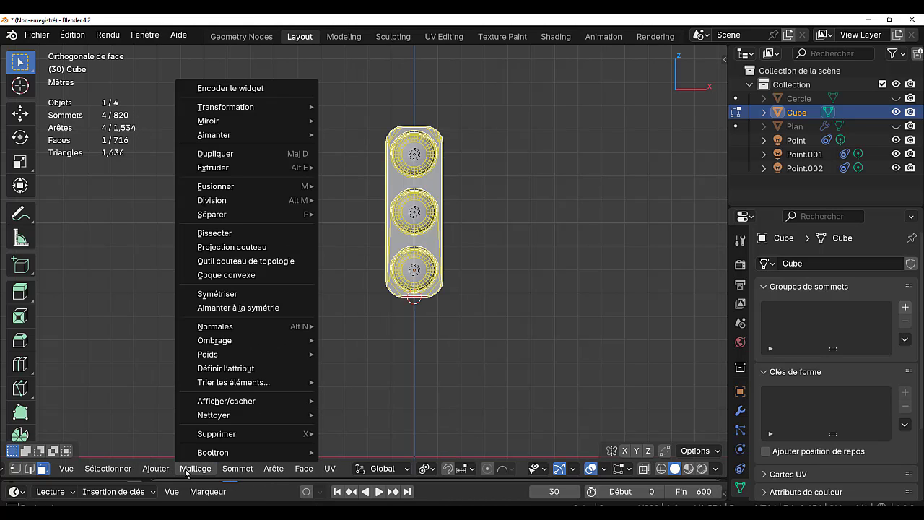
pyautogui.moveTo(155, 468)
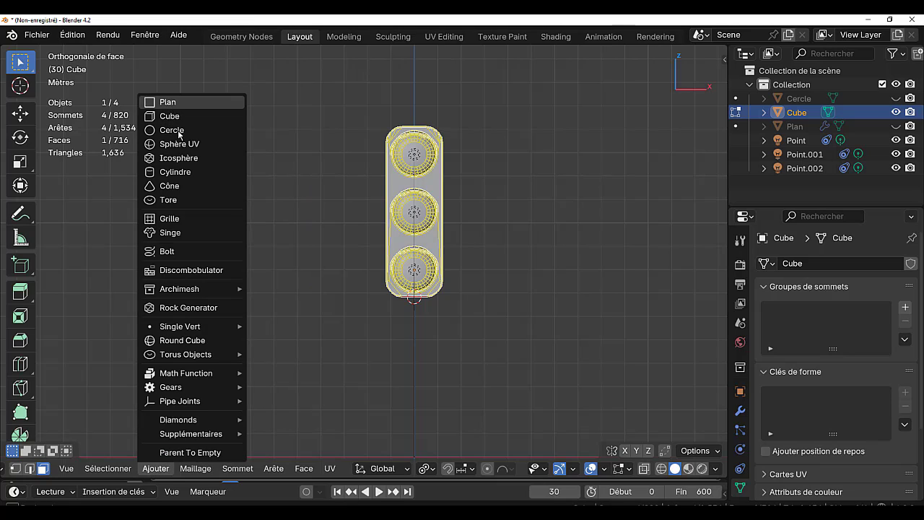
pyautogui.click(178, 173)
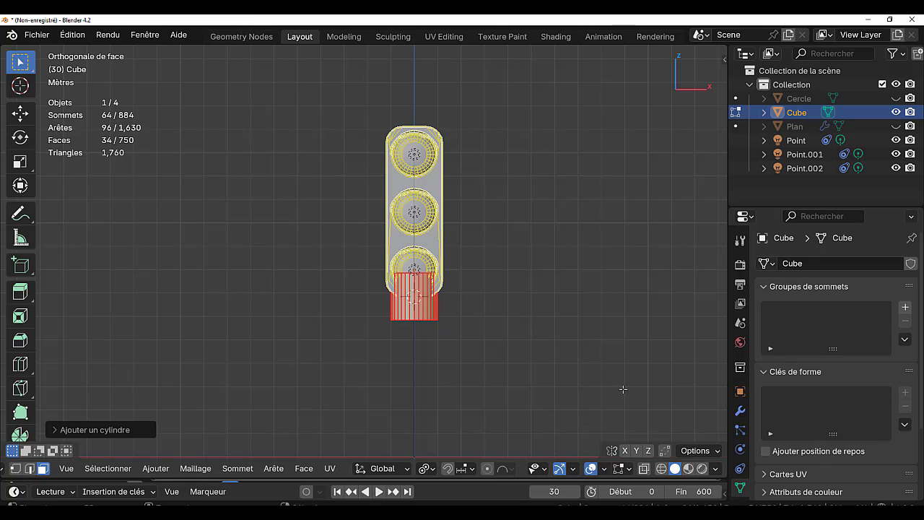
# Scale the cylinder uniformly to about 0.34 and stretch it along the global Z axis into a long thin pole
pyautogui.press('s')
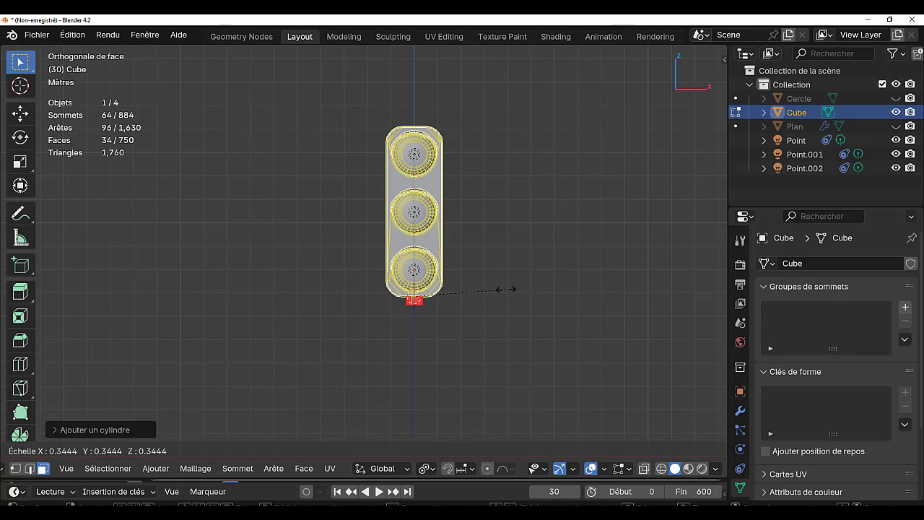
pyautogui.click(497, 290)
pyautogui.press('s')
pyautogui.press('z')
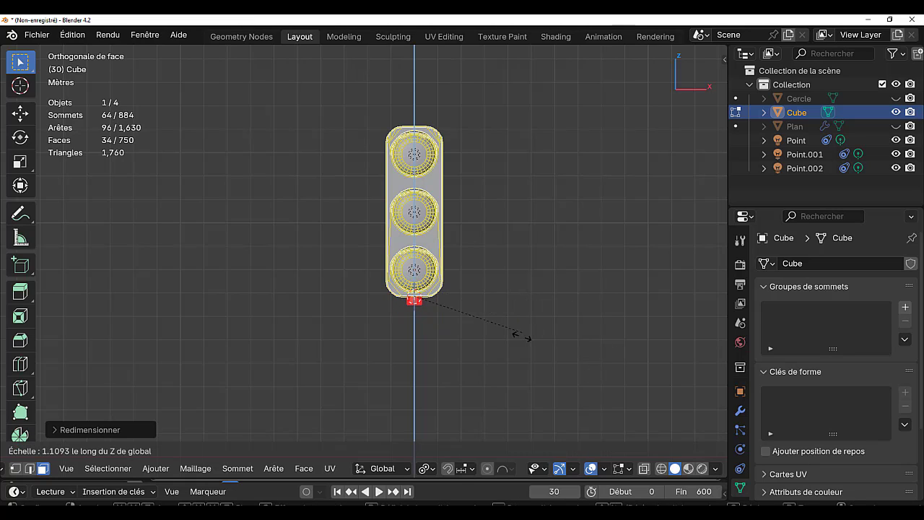
pyautogui.click(272, 329)
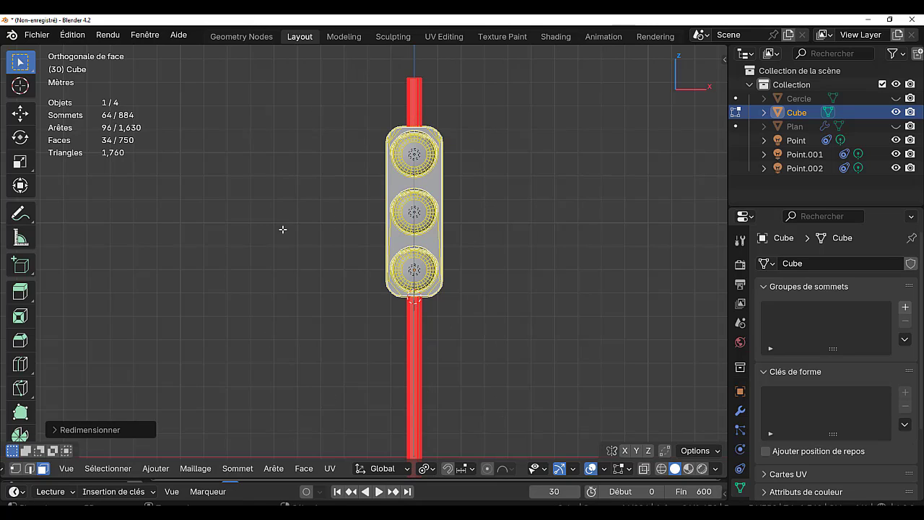
# Move the pole down along the Z axis until its upper end meets the bottom of the housing
pyautogui.scroll(-5, 603, 267)
pyautogui.press('g')
pyautogui.press('z')
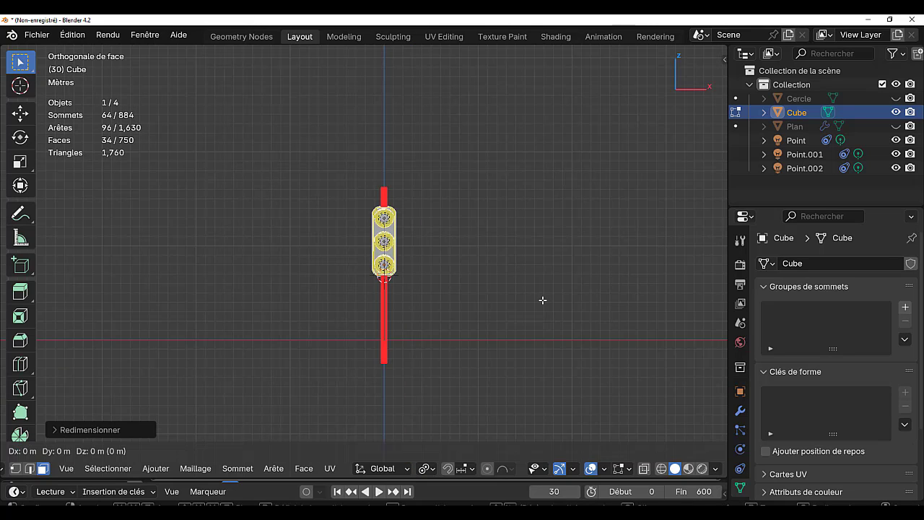
pyautogui.click(541, 386)
pyautogui.moveTo(541, 386); pyautogui.dragTo(557, 362, button='middle')
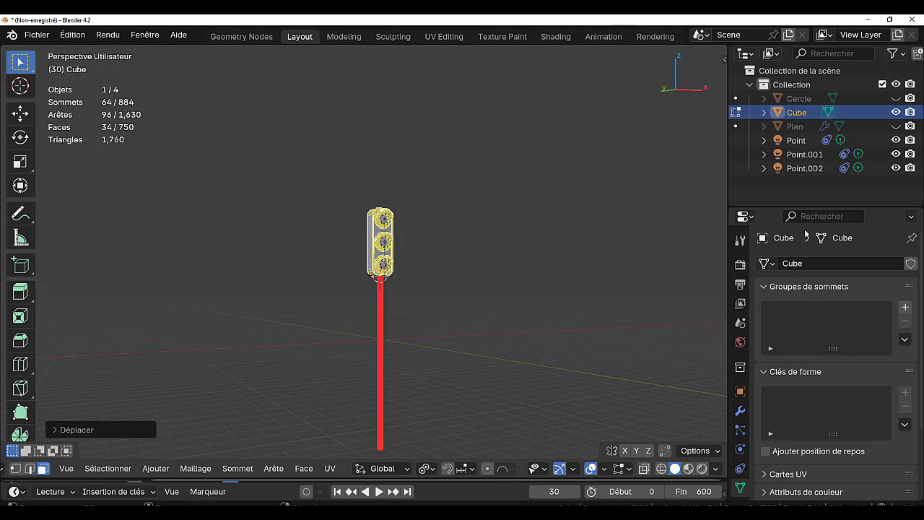
# Show the ground plane and raise the pole's bottom face along the global Z axis to about ground level
pyautogui.click(896, 126)
pyautogui.moveTo(541, 361); pyautogui.dragTo(459, 328, button='middle')
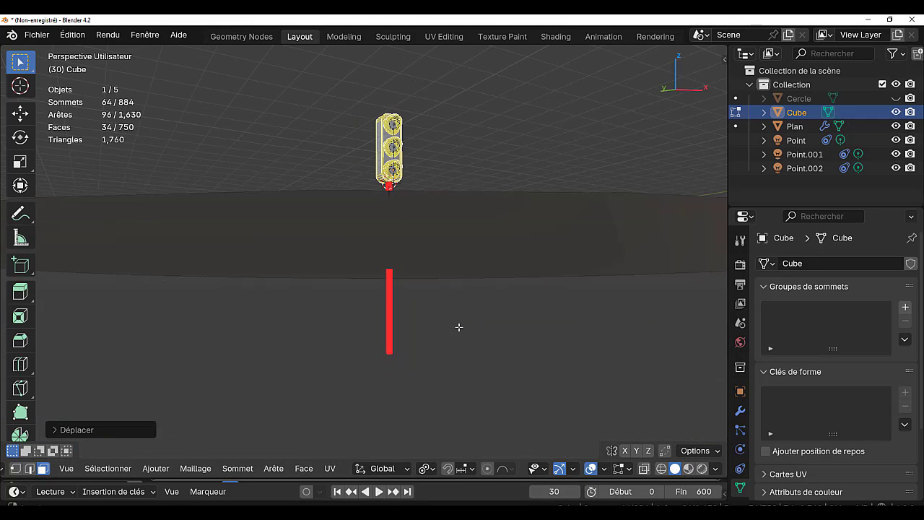
pyautogui.moveTo(440, 398); pyautogui.dragTo(432, 343, button='middle')
pyautogui.click(417, 376)
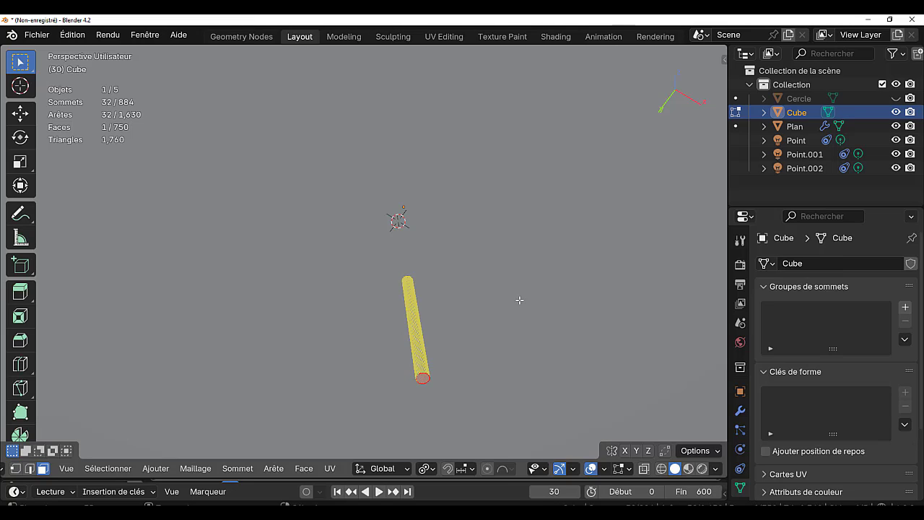
pyautogui.press('KP_1')
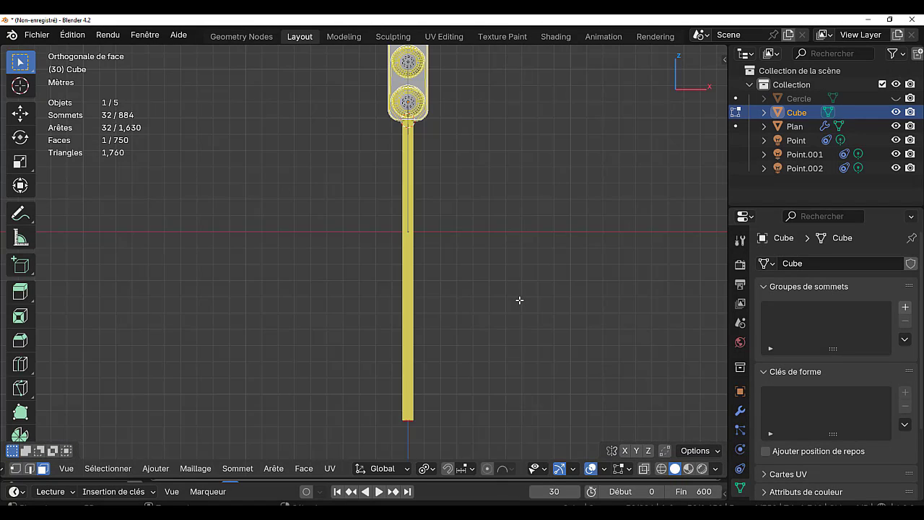
pyautogui.moveTo(519, 305); pyautogui.dragTo(520, 317, button='middle')
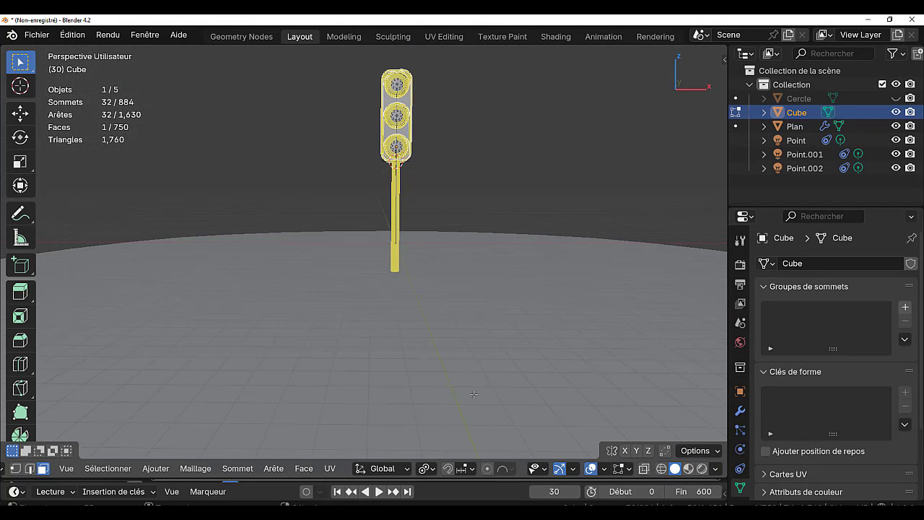
pyautogui.press('g')
pyautogui.press('z')
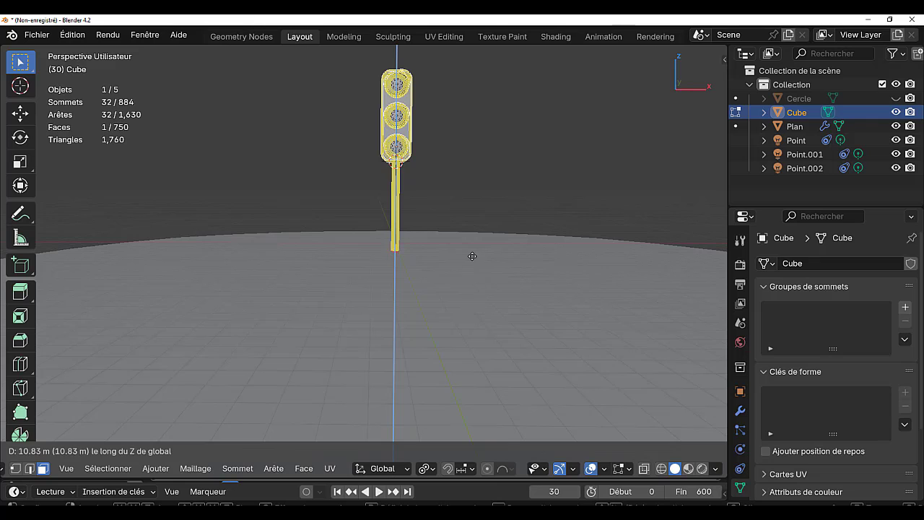
pyautogui.click(482, 297)
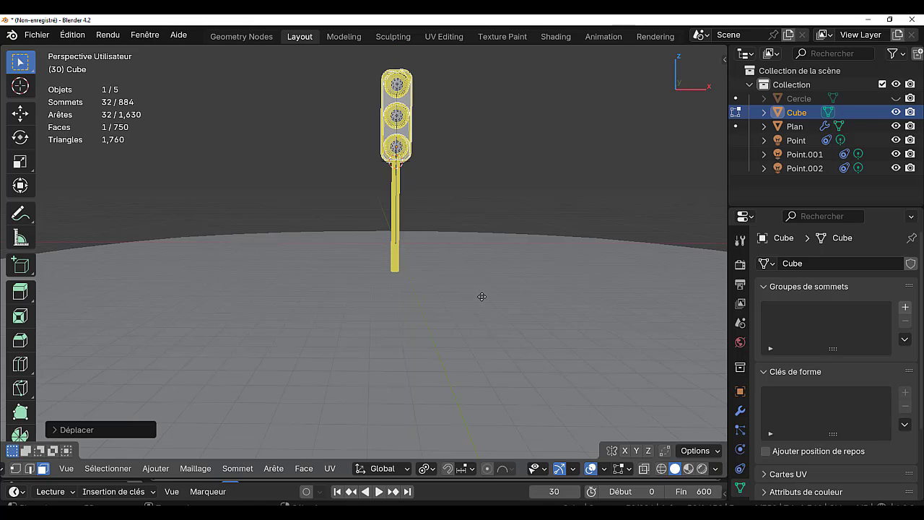
# Return to Object Mode and play the traffic light animation in rendered shading
pyautogui.press('Tab')
pyautogui.moveTo(372, 341); pyautogui.dragTo(483, 356, button='middle')
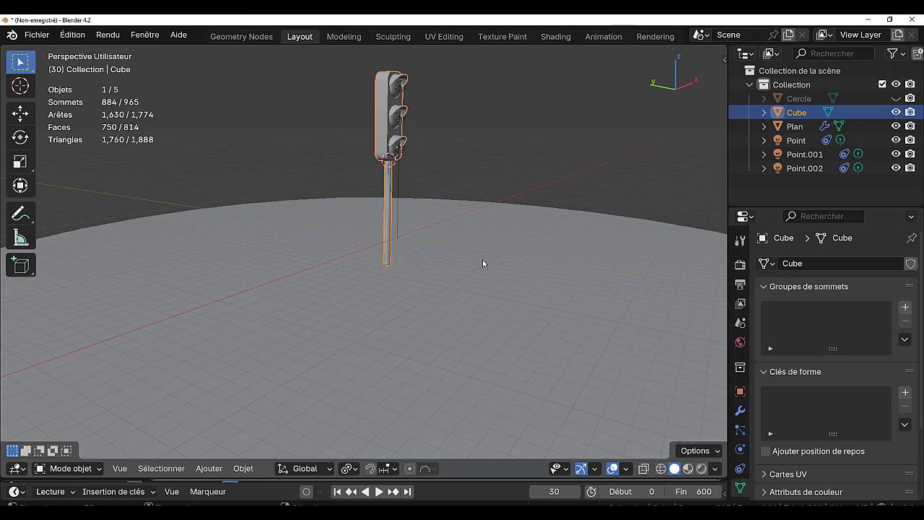
pyautogui.press('g')
pyautogui.rightClick(516, 244)
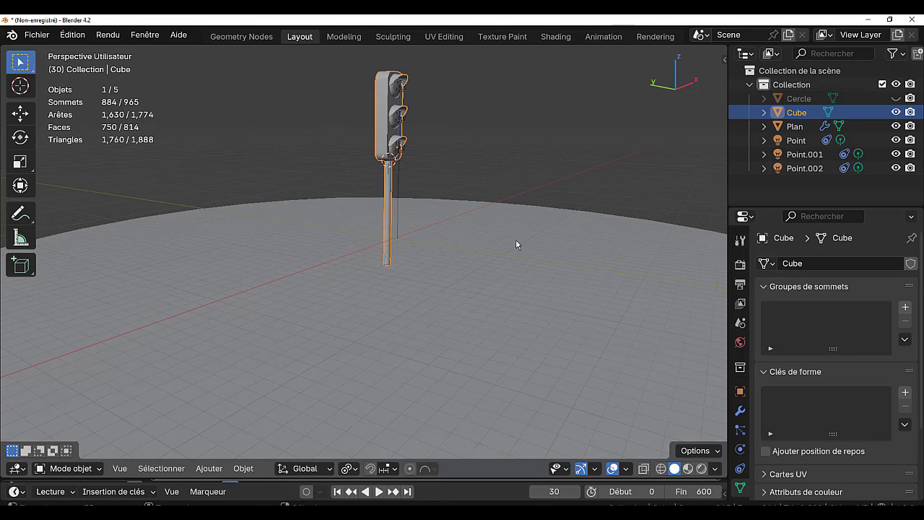
pyautogui.click(701, 468)
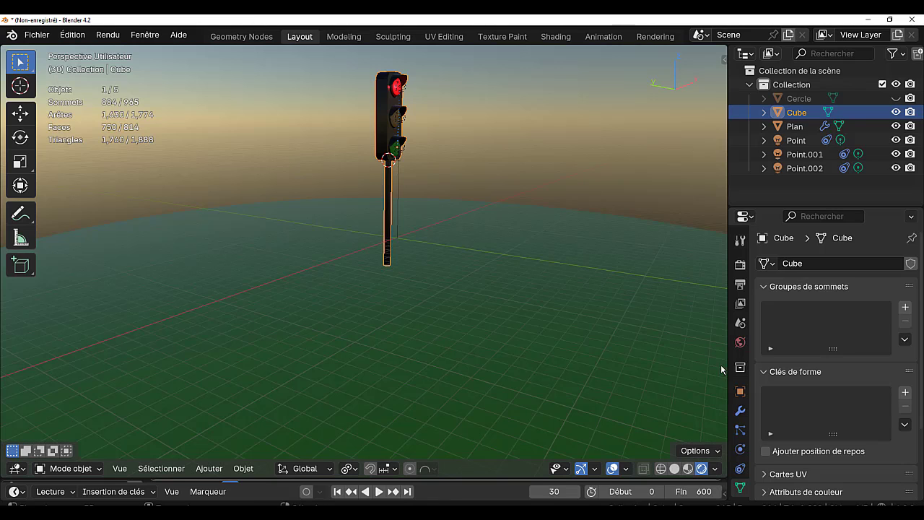
pyautogui.click(379, 492)
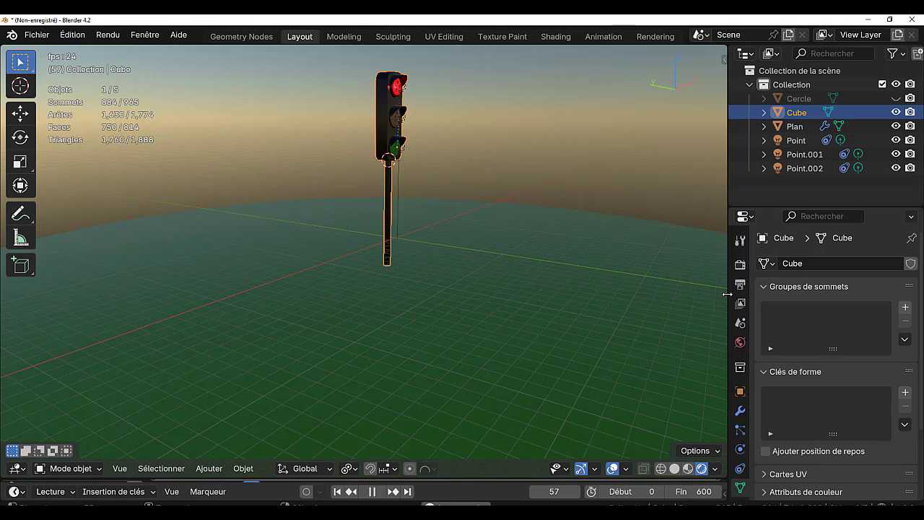
pyautogui.moveTo(727, 294); pyautogui.dragTo(722, 293)
pyautogui.moveTo(618, 338); pyautogui.dragTo(507, 347, button='middle')
pyautogui.scroll(1, 497, 369)
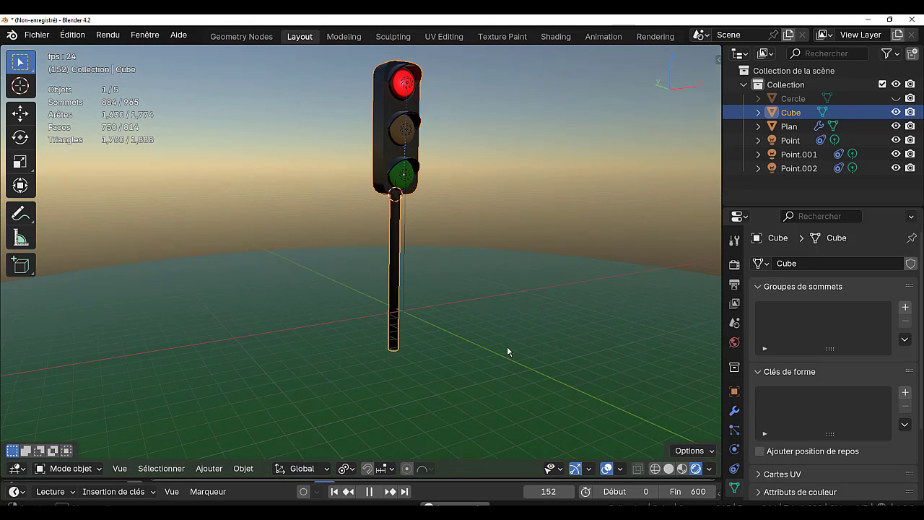
# Hide the extras, 3D cursor and relationship lines overlays, and deselect the traffic light
pyautogui.click(619, 469)
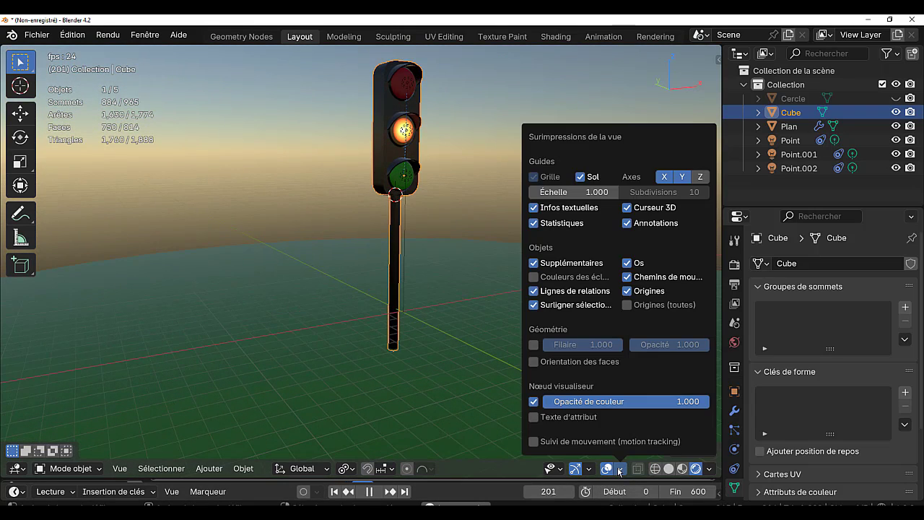
pyautogui.click(533, 264)
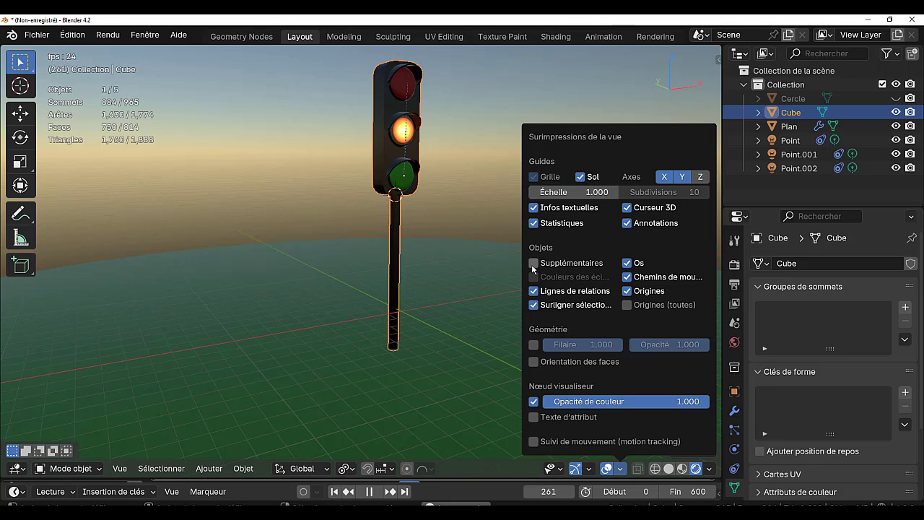
pyautogui.click(634, 209)
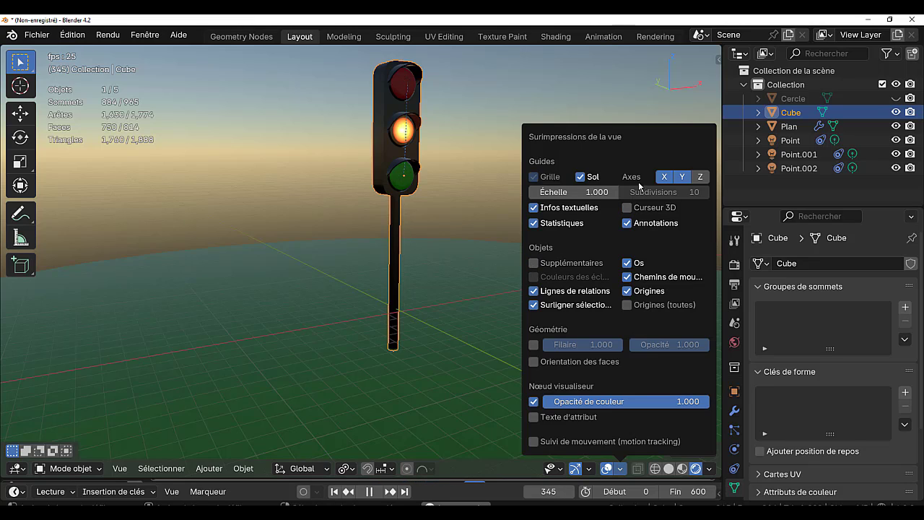
pyautogui.click(533, 291)
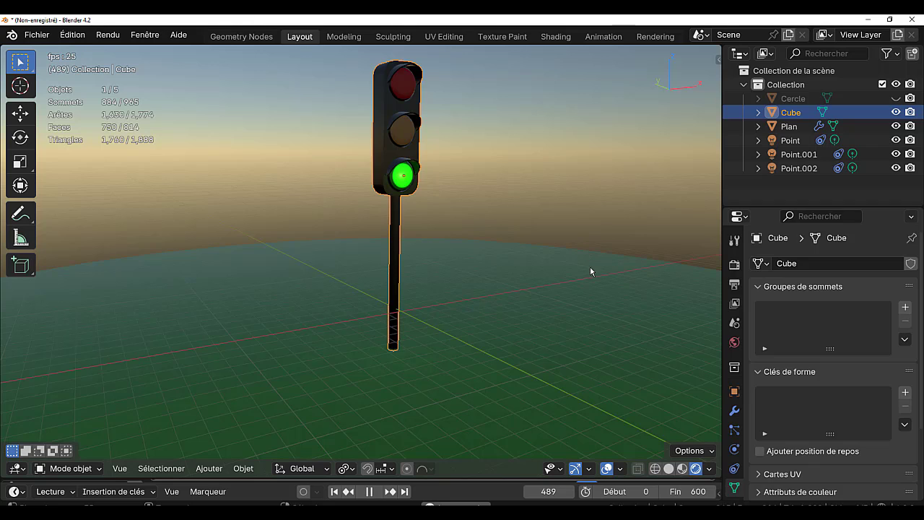
pyautogui.click(625, 199)
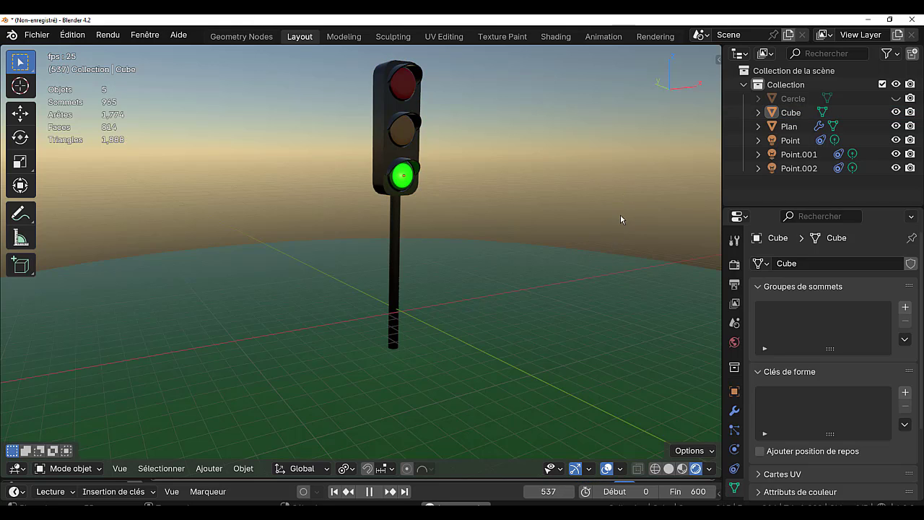
pyautogui.moveTo(621, 216); pyautogui.dragTo(545, 236, button='middle')
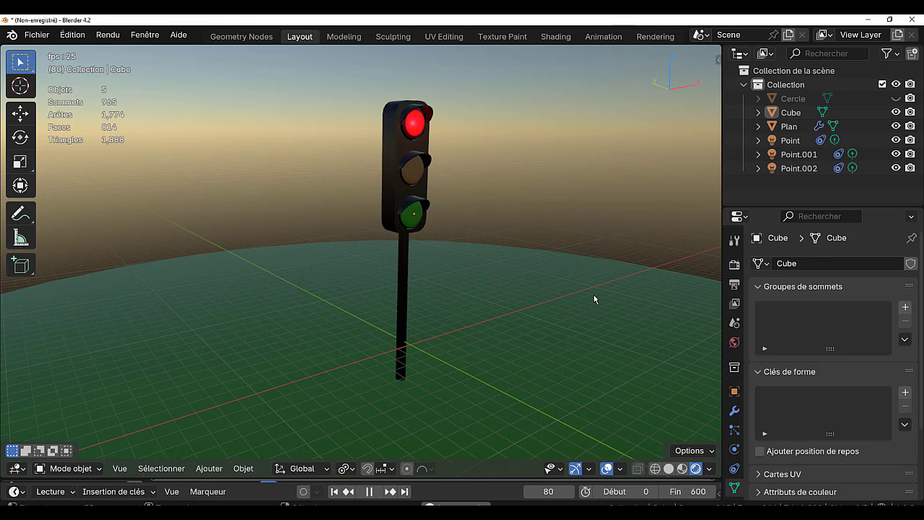
# In front orthographic view, place the 3D cursor between the red and orange lights and turn its overlay back on
pyautogui.press('KP_1')
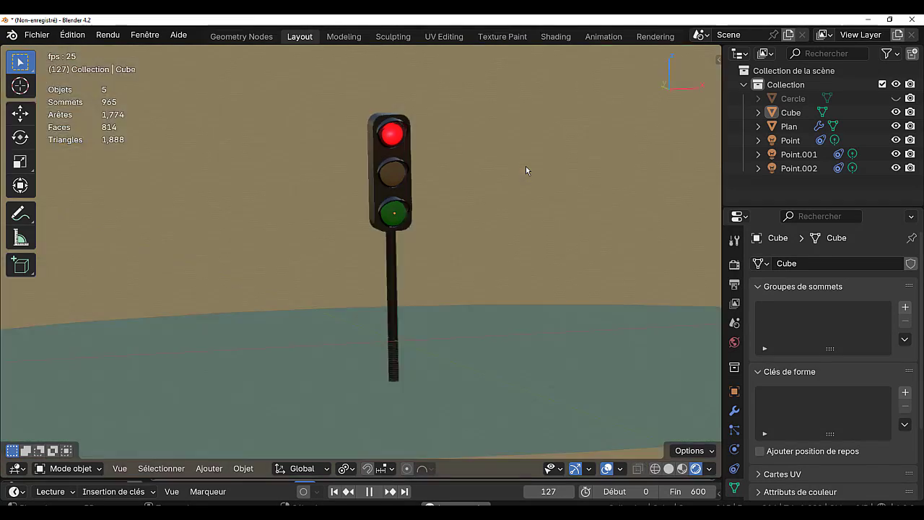
pyautogui.press('KP_5')
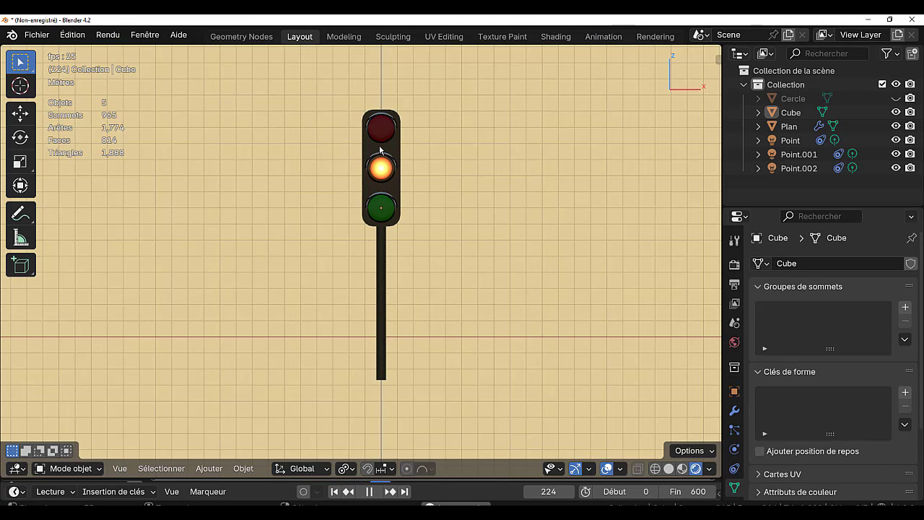
pyautogui.click(588, 469)
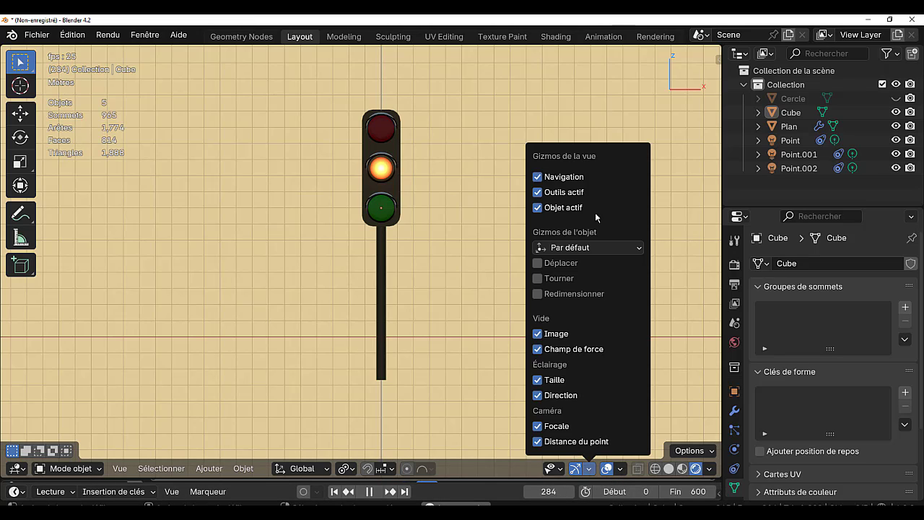
pyautogui.click(620, 469)
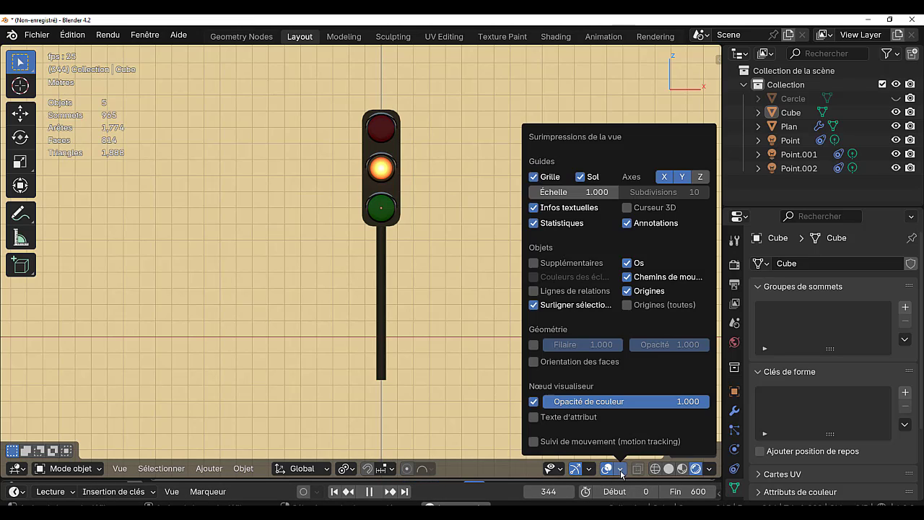
pyautogui.click(627, 208)
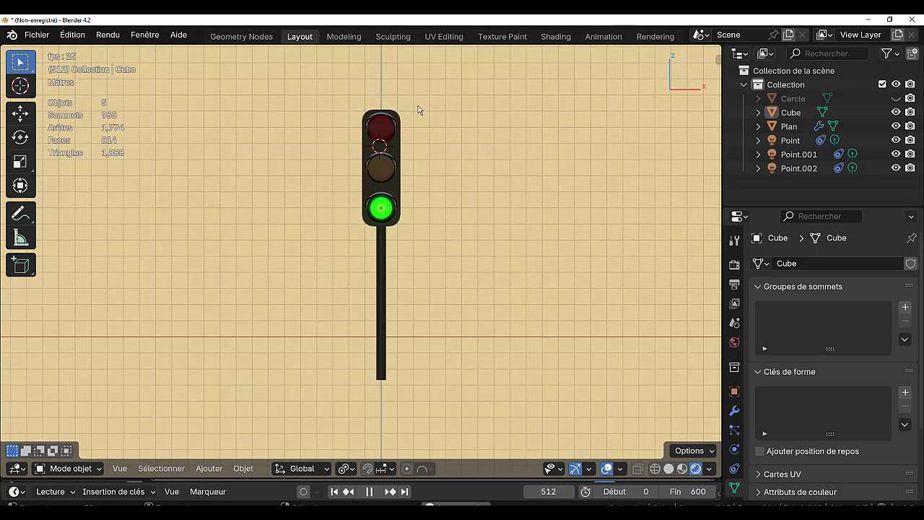
# Add a Sun light at the 3D cursor and raise it about 11 m along the global Z axis
pyautogui.click(208, 467)
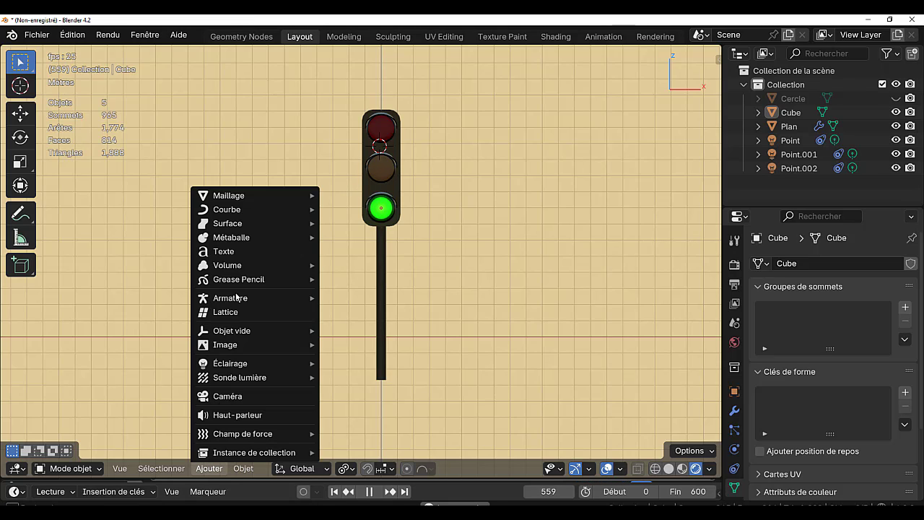
pyautogui.moveTo(238, 364)
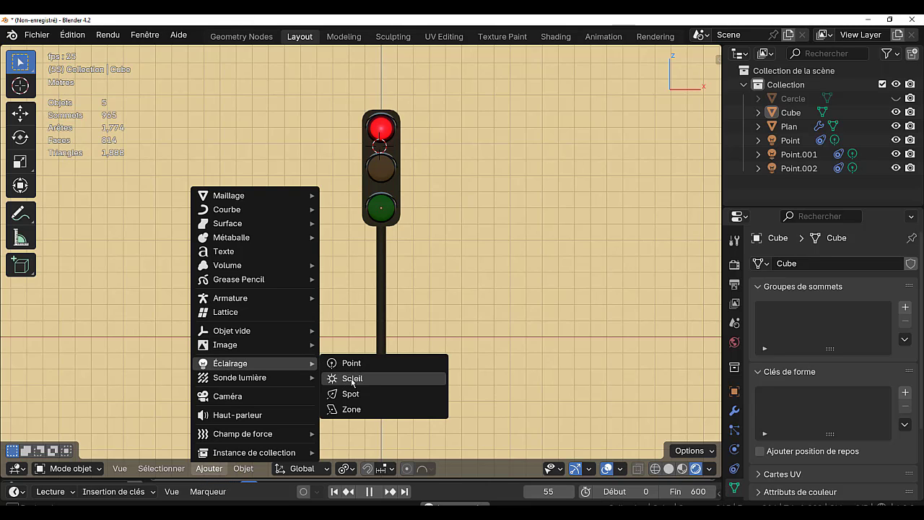
pyautogui.click(352, 381)
pyautogui.press('KP_0')
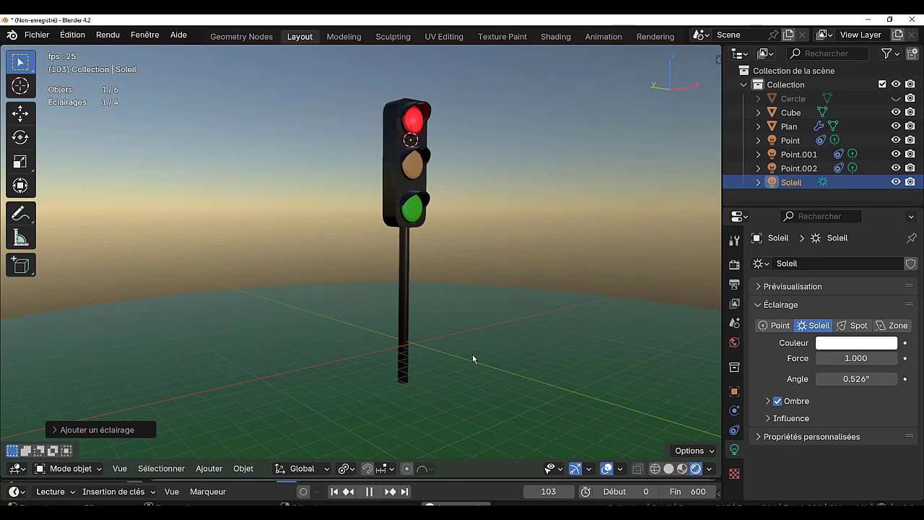
pyautogui.scroll(-4, 473, 359)
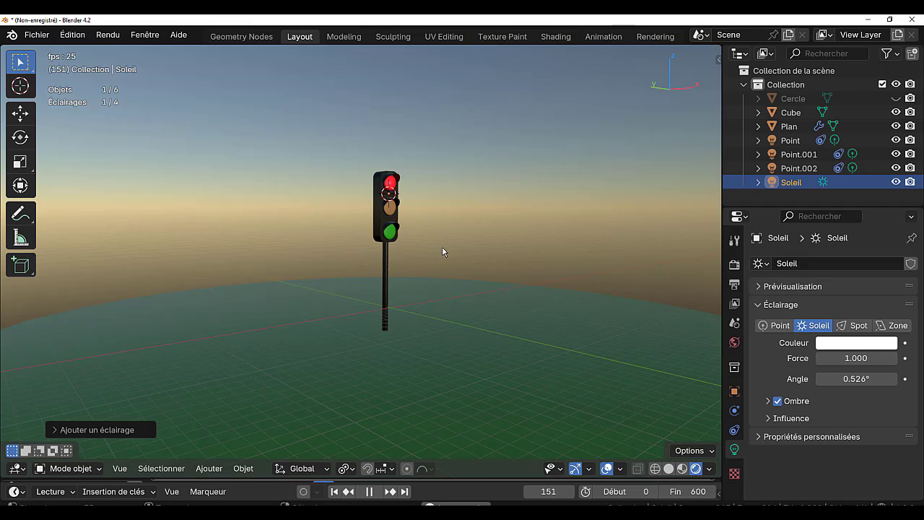
pyautogui.press('g')
pyautogui.press('z')
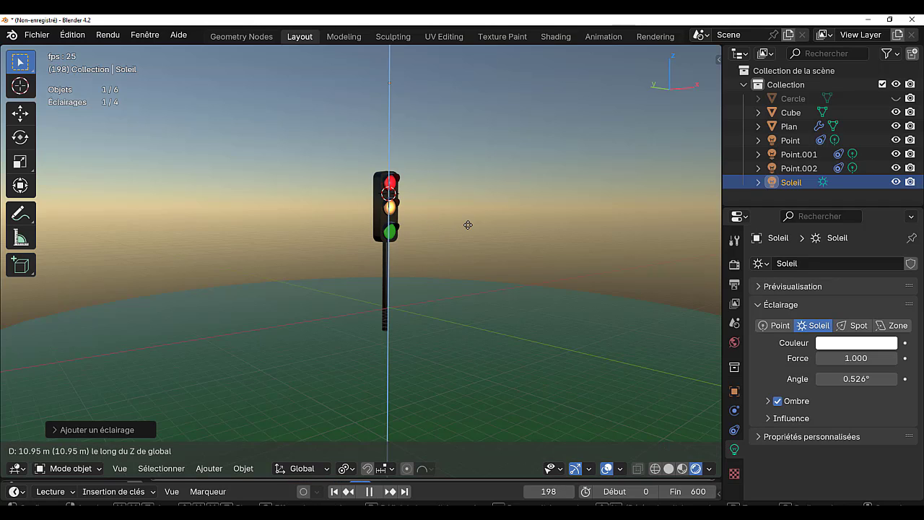
pyautogui.click(468, 223)
# Show the extras overlay and rotate the sun about -86° around the global X axis
pyautogui.moveTo(459, 255); pyautogui.dragTo(511, 269, button='middle')
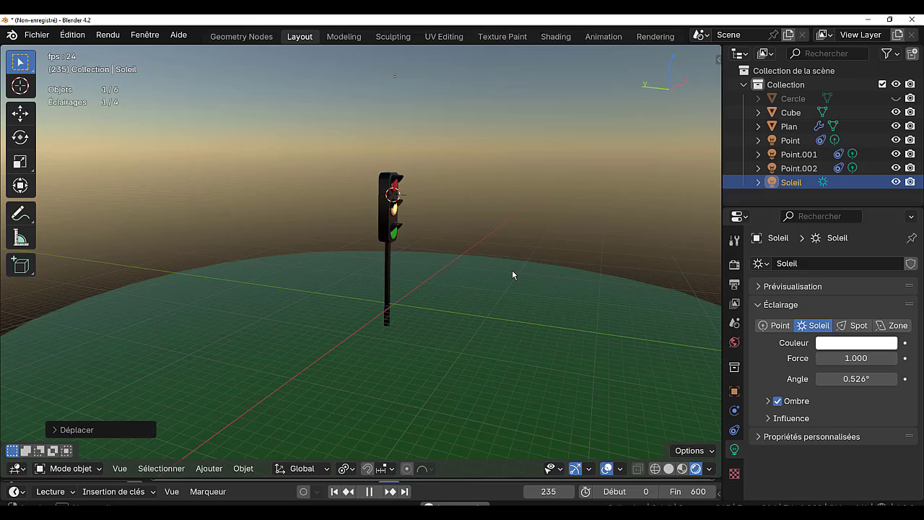
pyautogui.click(620, 468)
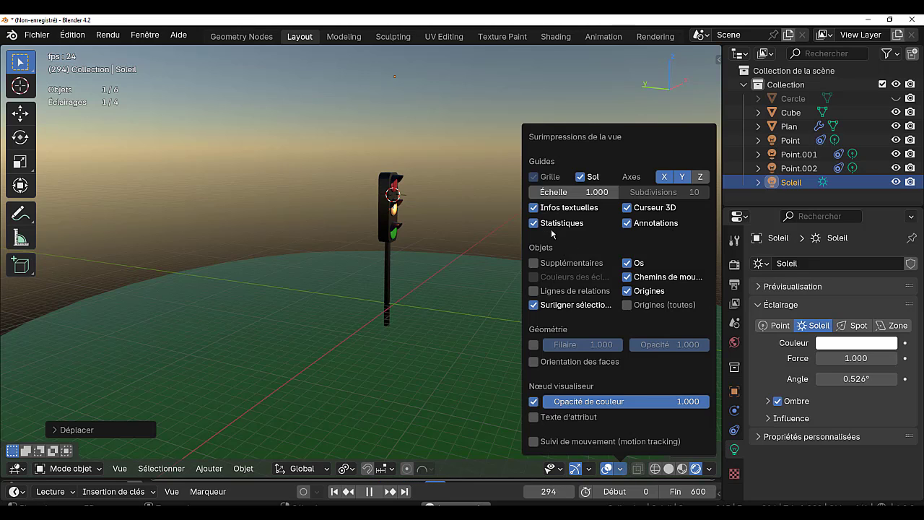
pyautogui.click(534, 263)
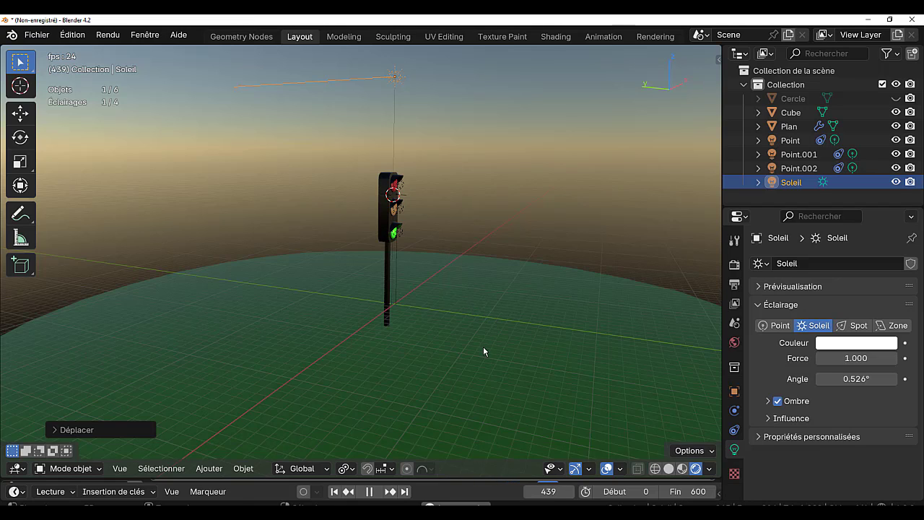
pyautogui.press('r')
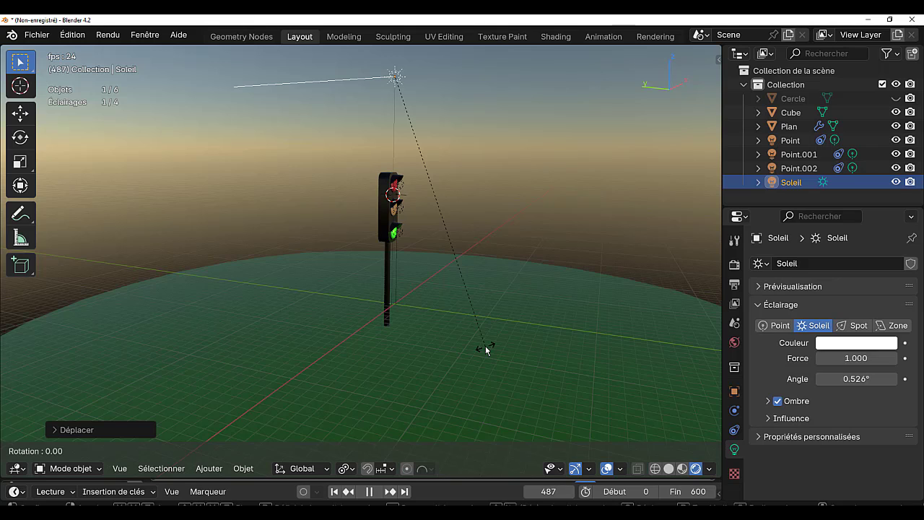
pyautogui.press('x')
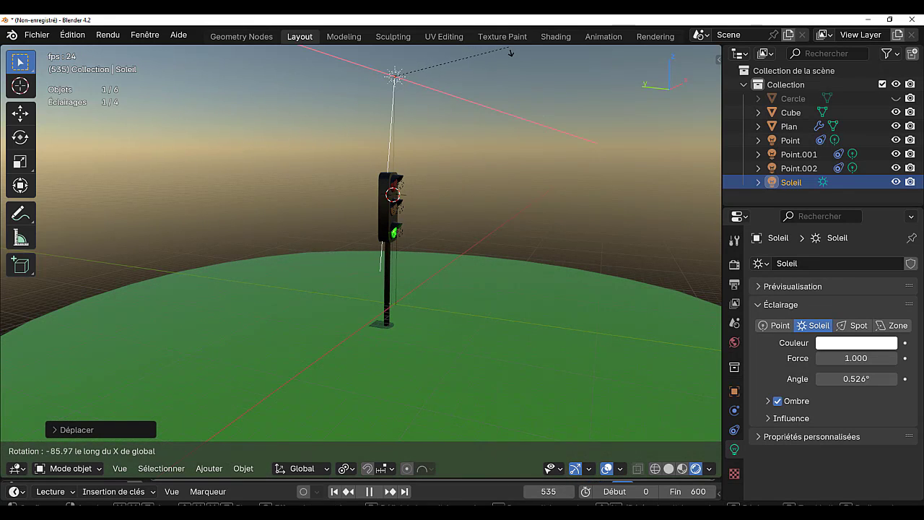
pyautogui.press('Return')
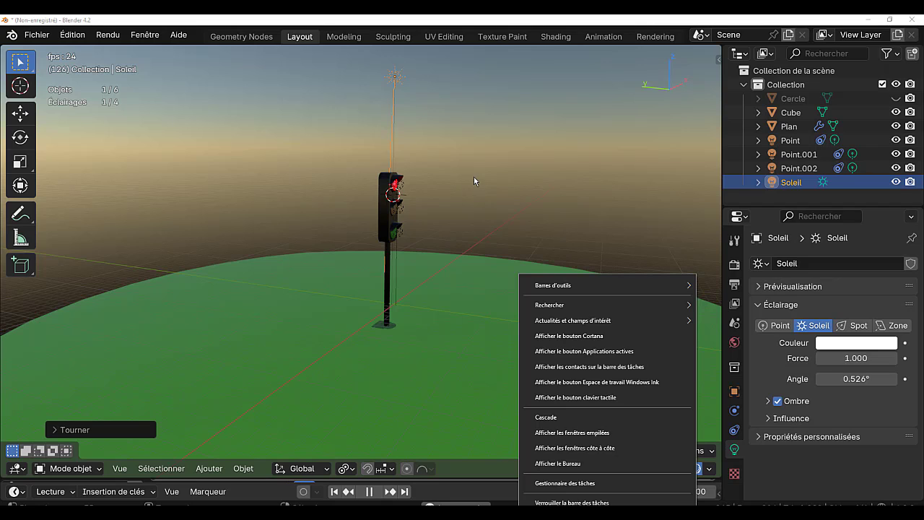
pyautogui.hotkey('ctrl', 'shift', 'Escape')
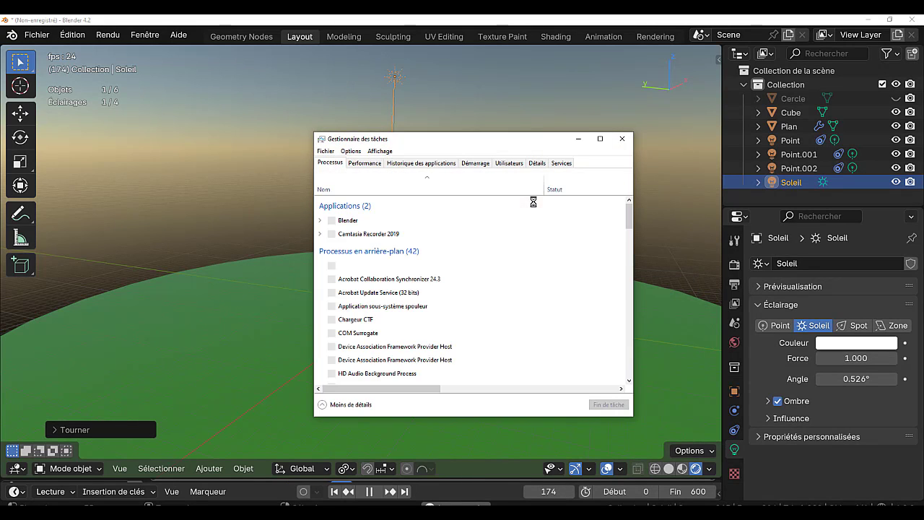
pyautogui.click(622, 139)
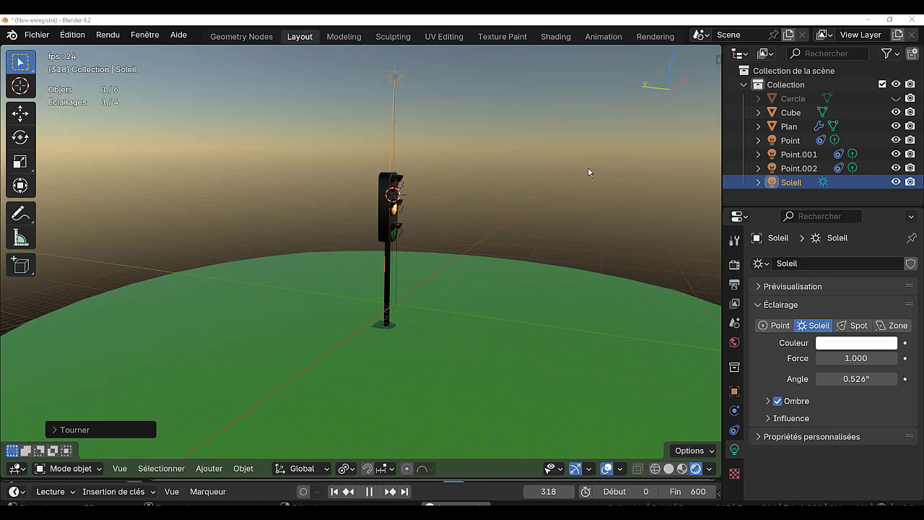
pyautogui.click(492, 167)
# Select the sun and move it about -7.25 m along the global Y axis
pyautogui.moveTo(493, 167); pyautogui.dragTo(527, 253, button='middle')
pyautogui.click(398, 77)
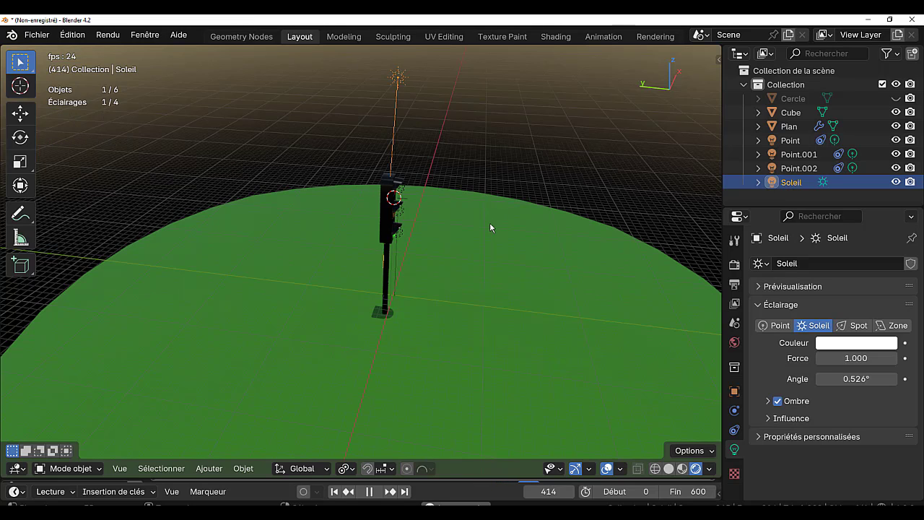
pyautogui.press('g')
pyautogui.press('y')
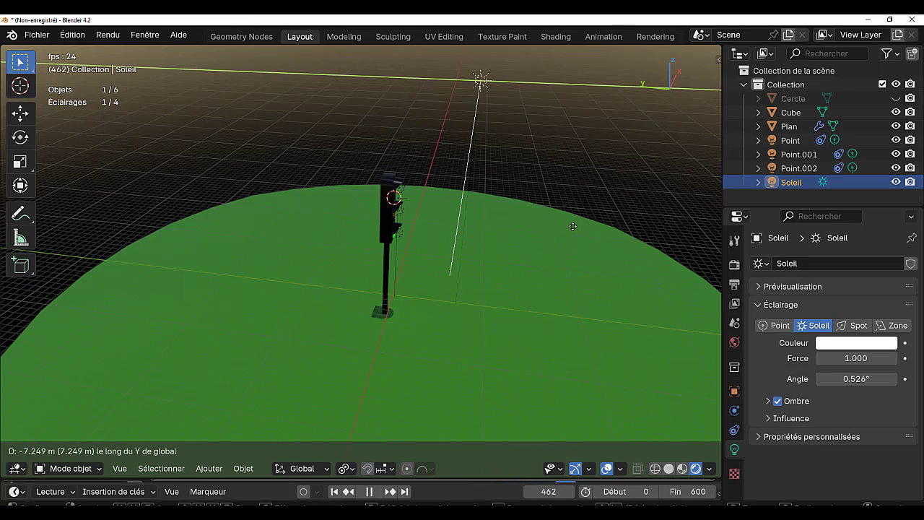
pyautogui.click(572, 227)
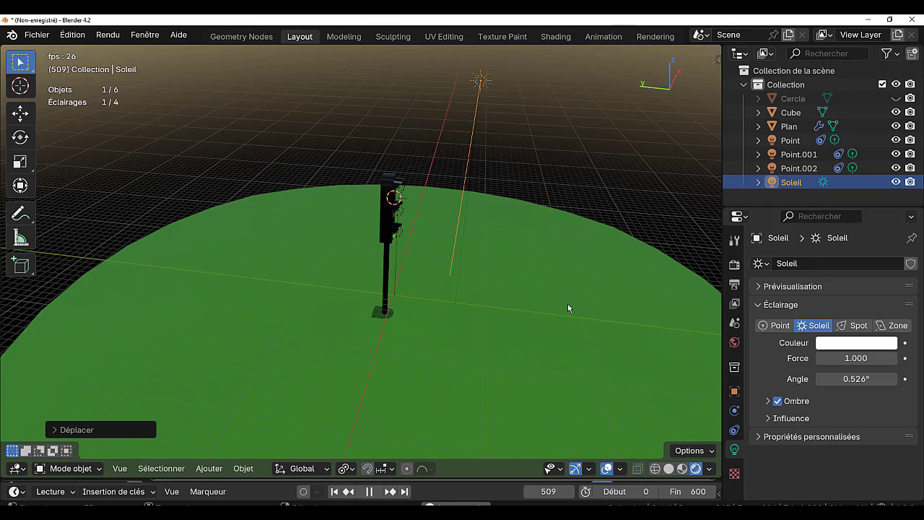
# Set the sun's strength to 1.6 and its angle to 8.43°
pyautogui.moveTo(568, 310); pyautogui.dragTo(466, 265, button='middle')
pyautogui.scroll(2, 468, 264)
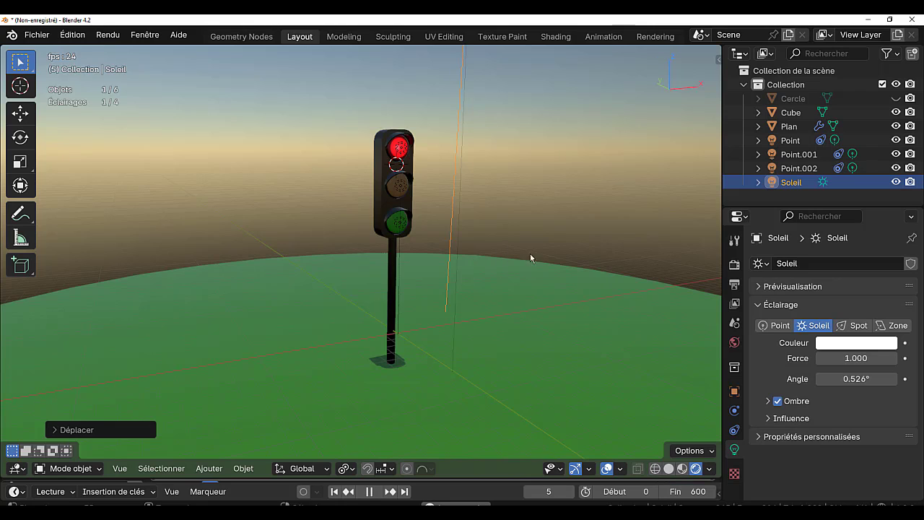
pyautogui.moveTo(529, 256); pyautogui.dragTo(573, 289, button='middle')
pyautogui.scroll(2, 581, 297)
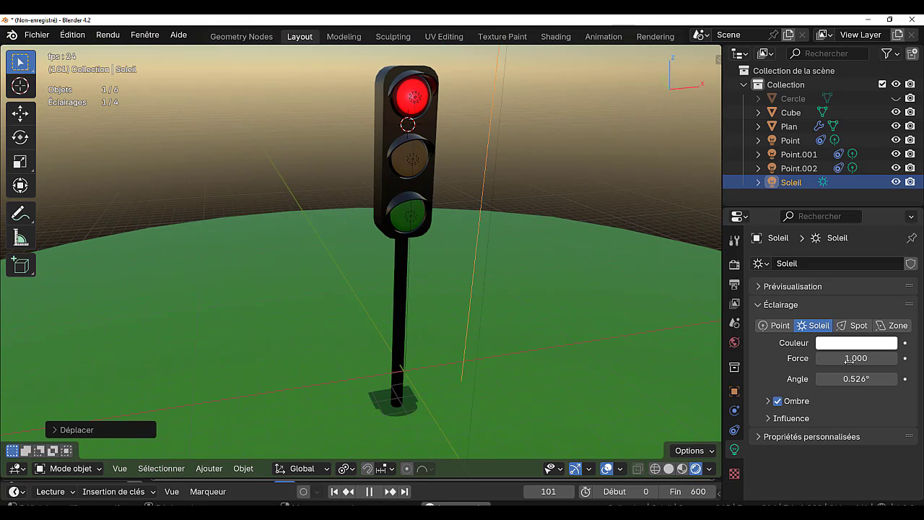
pyautogui.moveTo(846, 358); pyautogui.dragTo(861, 378)
pyautogui.moveTo(625, 327); pyautogui.dragTo(570, 319, button='middle')
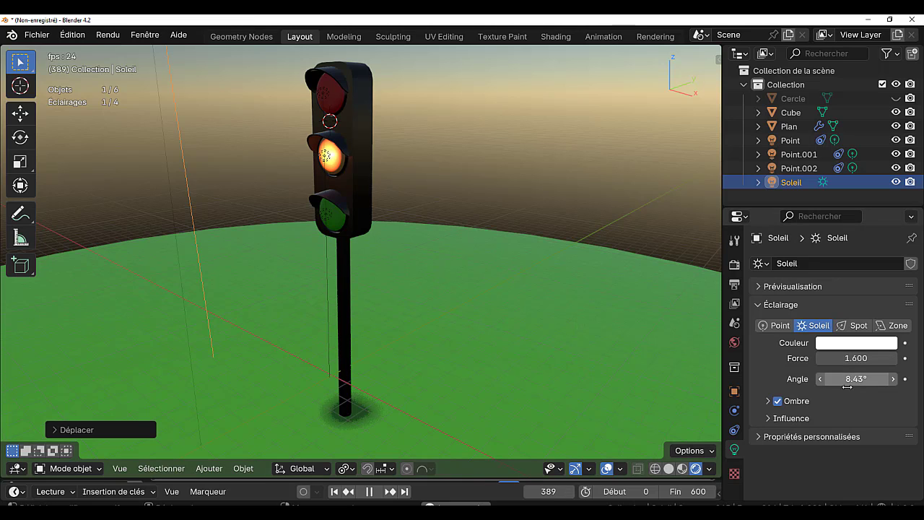
# In the sun's shadow settings, set the resolution limit to 0.02 m, enable jitter and set the filter to 0.93
pyautogui.click(767, 400)
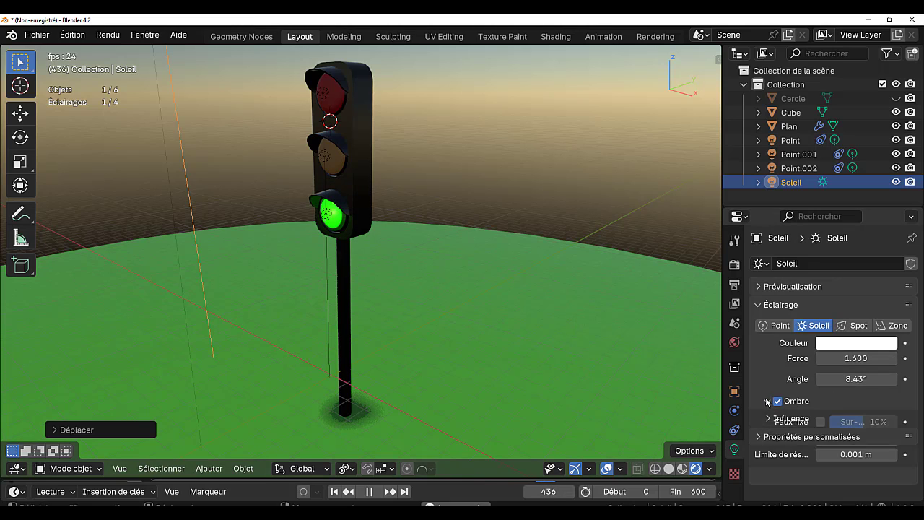
pyautogui.scroll(-1, 785, 410)
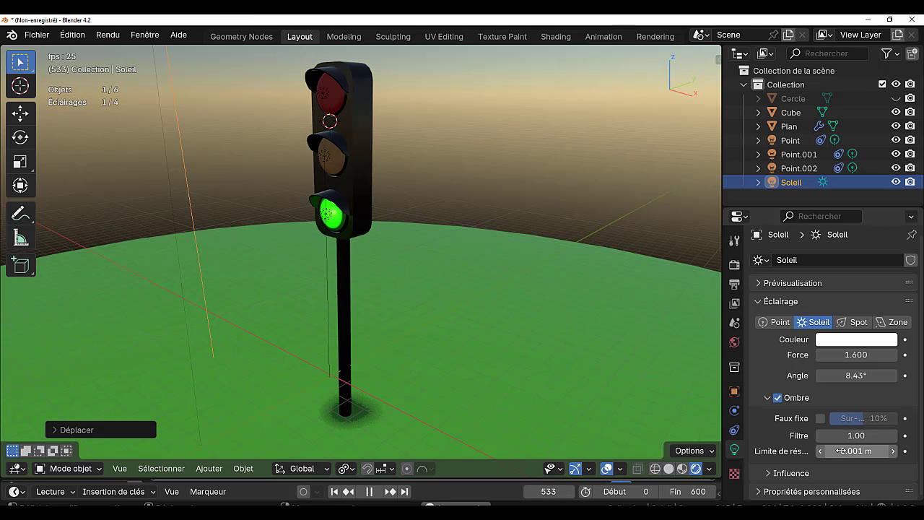
pyautogui.moveTo(844, 451); pyautogui.dragTo(859, 451)
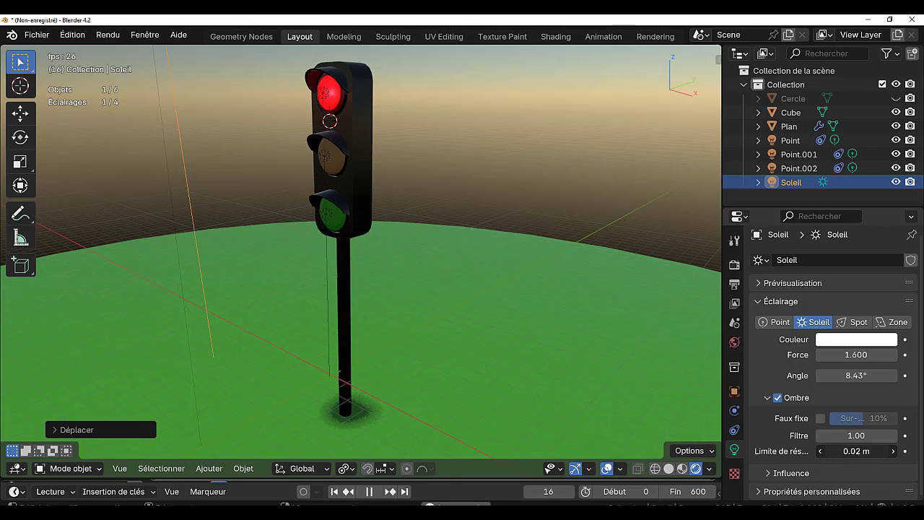
pyautogui.click(821, 419)
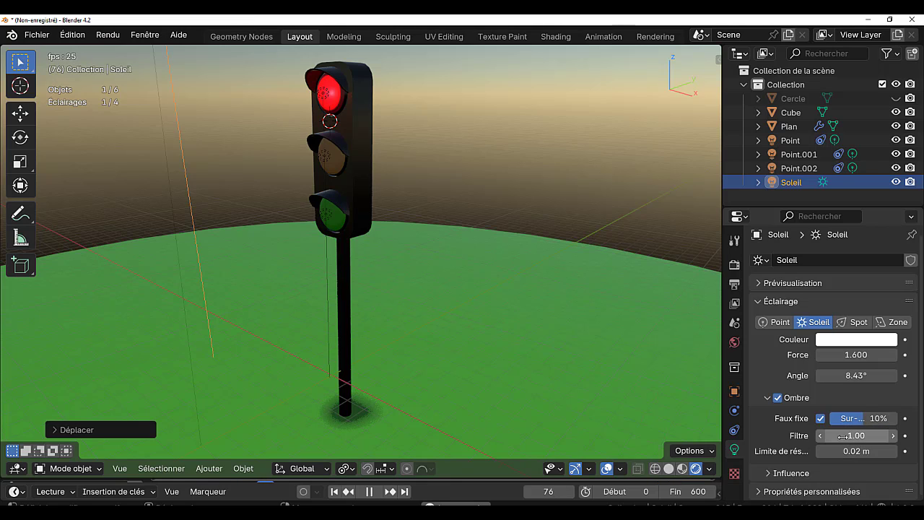
pyautogui.moveTo(855, 435)
pyautogui.mouseDown()
pyautogui.moveTo(877, 435)
pyautogui.moveTo(837, 435)
pyautogui.moveTo(850, 435)
pyautogui.mouseUp()
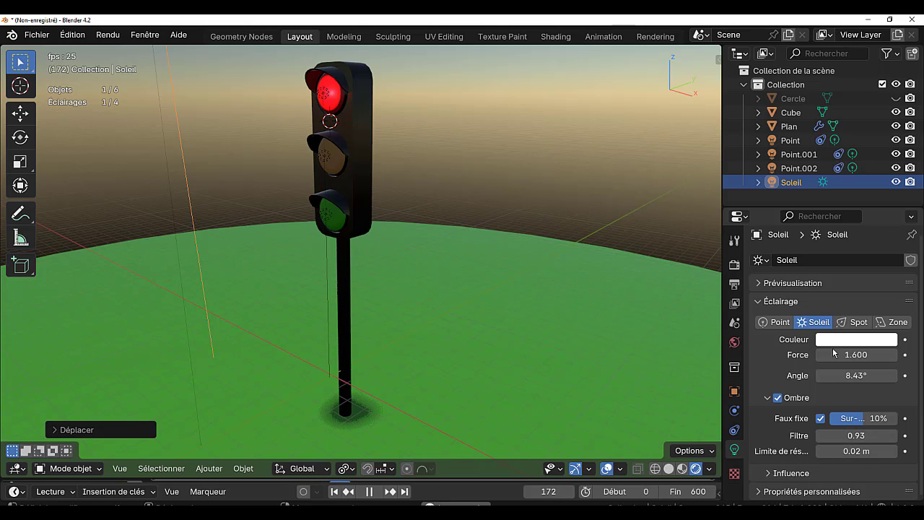
# Set the sun's strength to 2.2 and its angle to 115°
pyautogui.moveTo(850, 355); pyautogui.dragTo(864, 375)
pyautogui.moveTo(465, 329); pyautogui.dragTo(635, 315, button='middle')
pyautogui.keyDown('shift'); pyautogui.moveTo(575, 276); pyautogui.dragTo(537, 374, button='middle'); pyautogui.keyUp('shift')
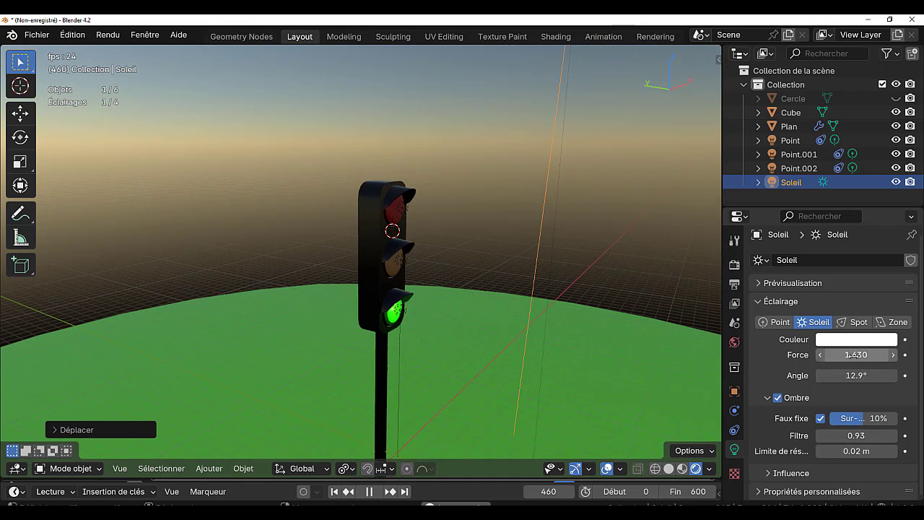
pyautogui.moveTo(856, 375)
pyautogui.mouseDown()
pyautogui.moveTo(899, 376)
pyautogui.moveTo(816, 354)
pyautogui.moveTo(895, 354)
pyautogui.moveTo(855, 355)
pyautogui.moveTo(860, 376)
pyautogui.moveTo(898, 375)
pyautogui.moveTo(827, 375)
pyautogui.moveTo(852, 376)
pyautogui.mouseUp()
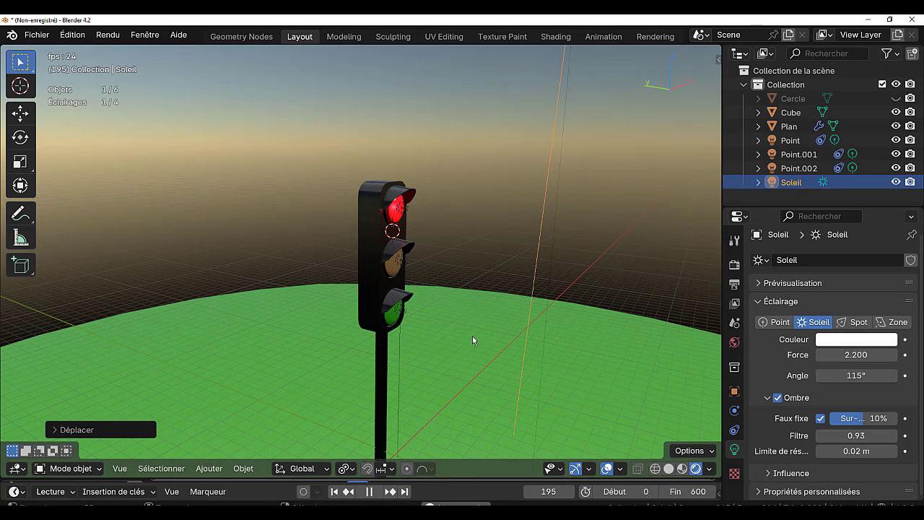
# Hide the 3D cursor and extras overlays in the viewport
pyautogui.scroll(1, 414, 295)
pyautogui.scroll(-5, 525, 306)
pyautogui.moveTo(459, 324); pyautogui.dragTo(486, 313, button='middle')
pyautogui.scroll(3, 451, 313)
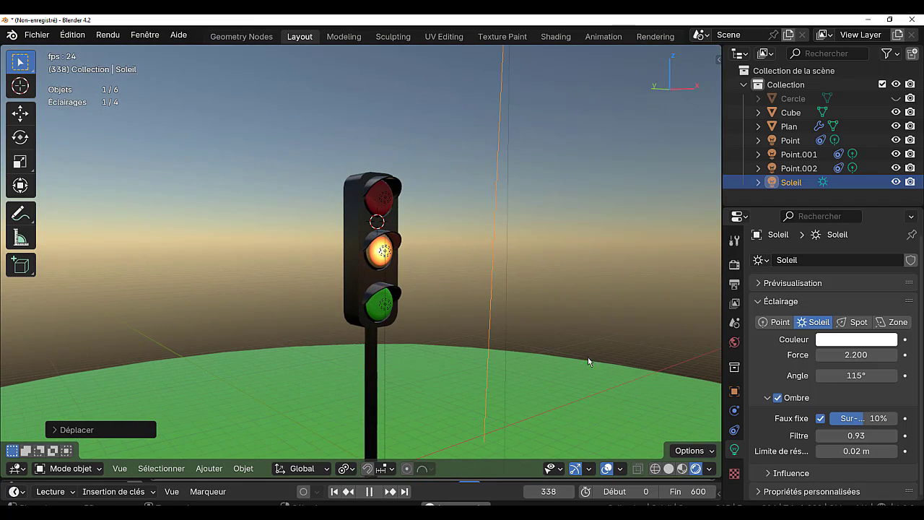
pyautogui.click(621, 470)
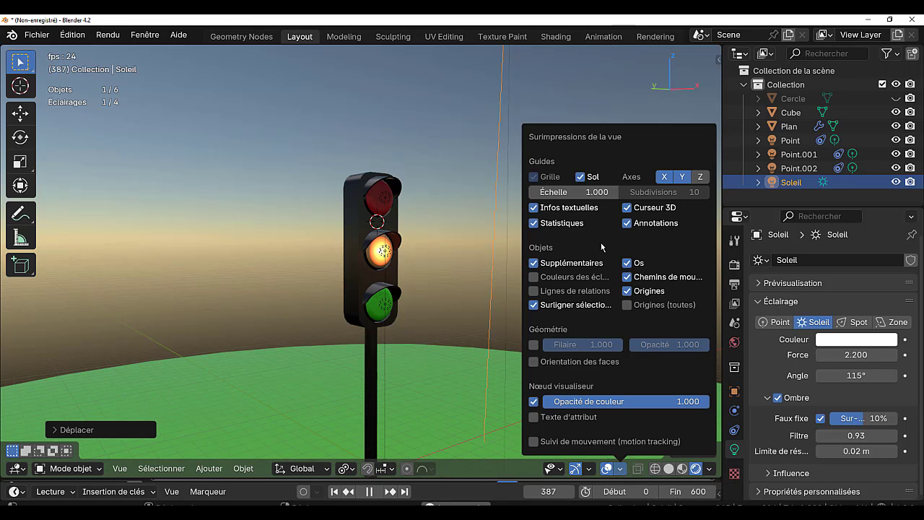
pyautogui.click(626, 208)
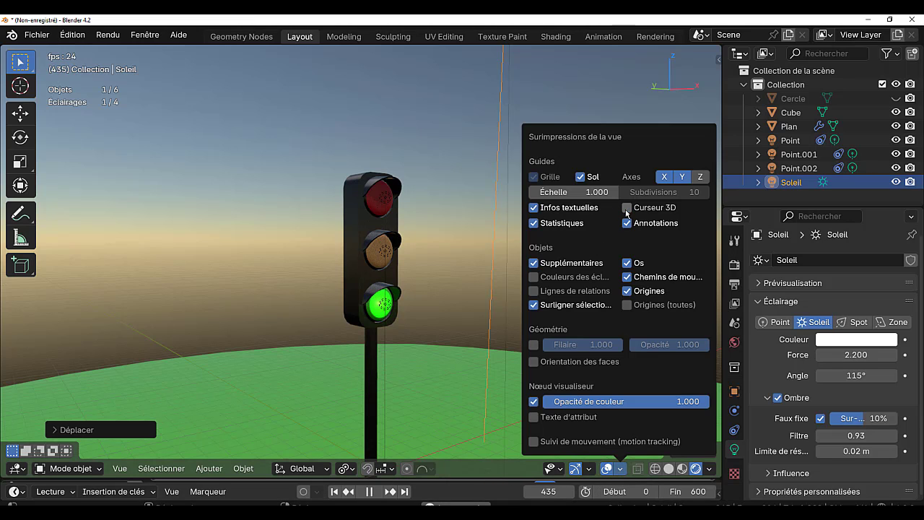
pyautogui.click(534, 264)
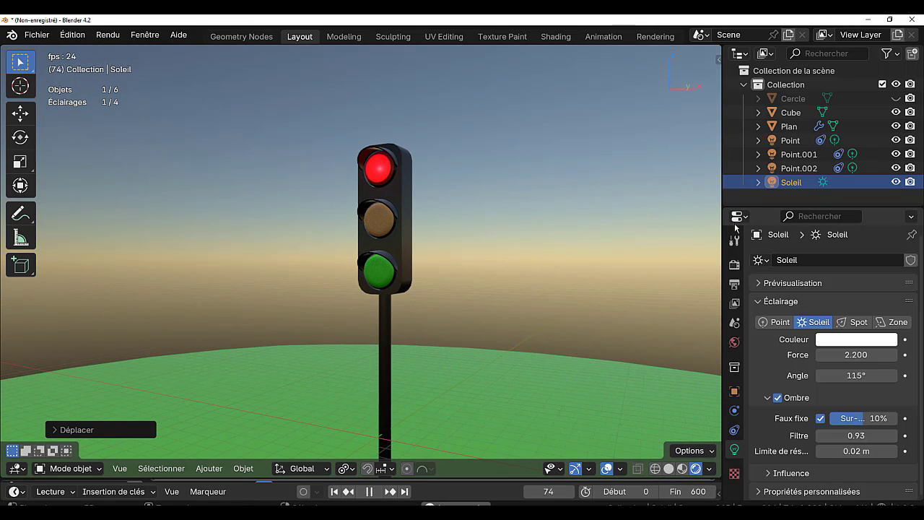
# Widen the 3D viewport to inspect the sunlit traffic light animation
pyautogui.moveTo(721, 229); pyautogui.dragTo(889, 230)
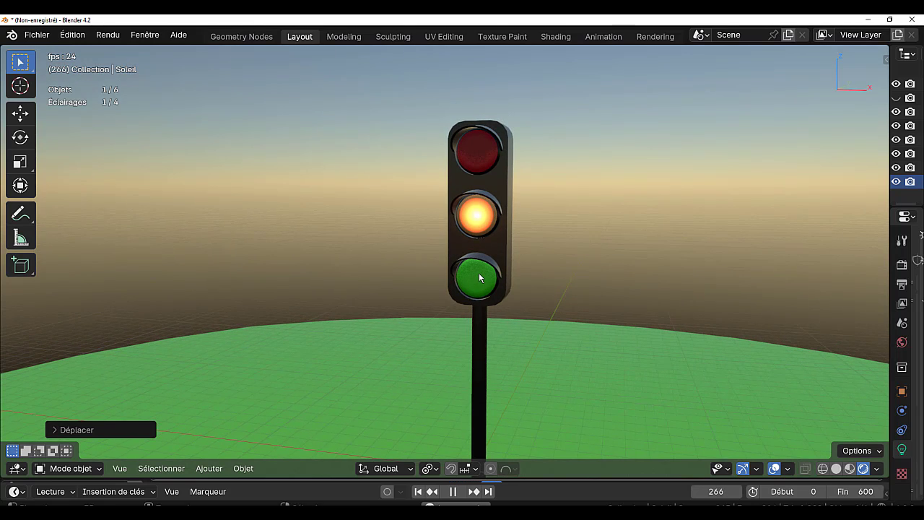
pyautogui.click(877, 469)
# Select the traffic light and darken the base colour of its red lens material, Matériau.002, to a value of 0.280
pyautogui.click(477, 270)
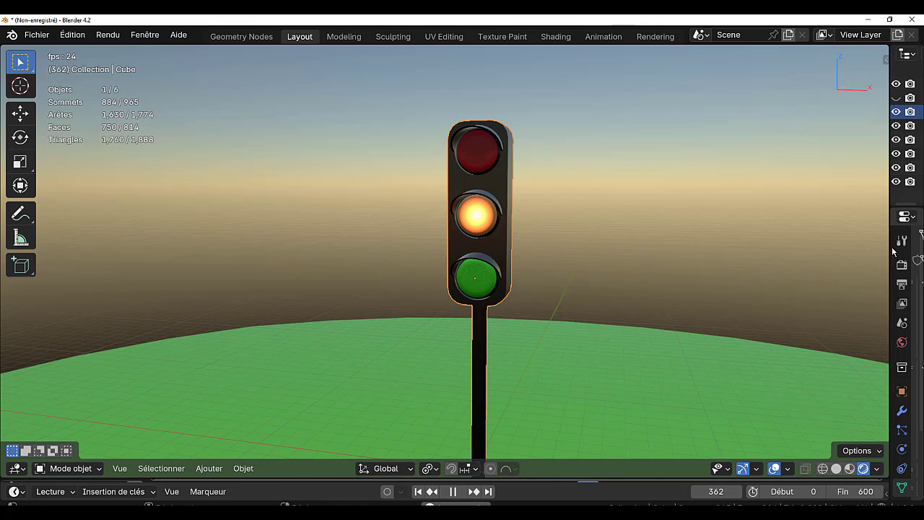
pyautogui.moveTo(887, 249); pyautogui.dragTo(576, 311)
pyautogui.scroll(-3, 587, 468)
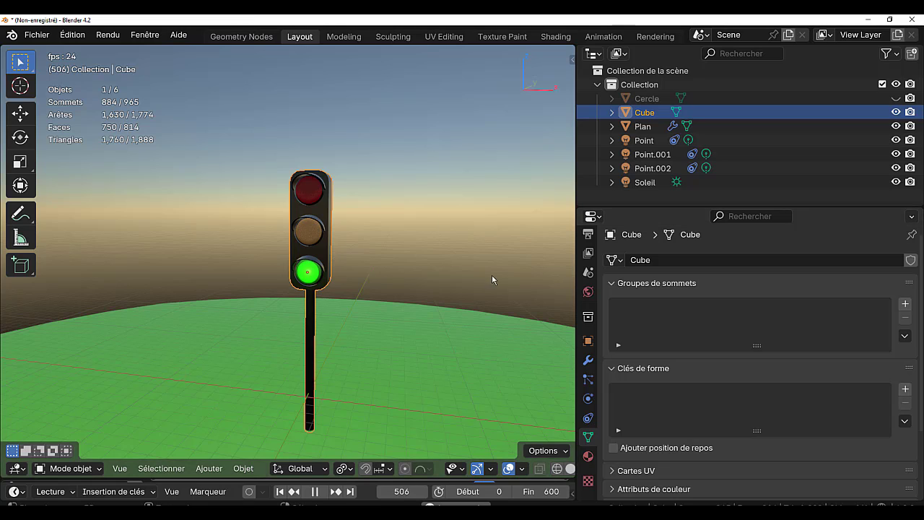
pyautogui.click(588, 456)
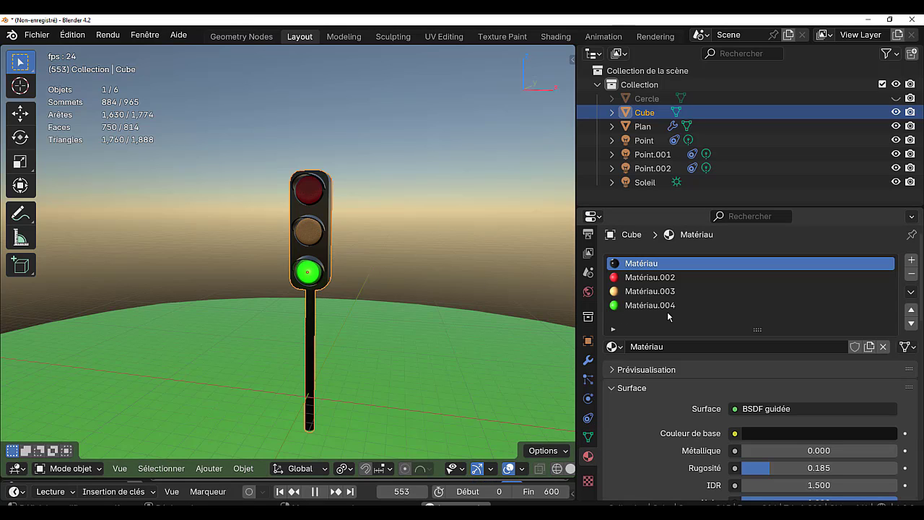
pyautogui.click(639, 278)
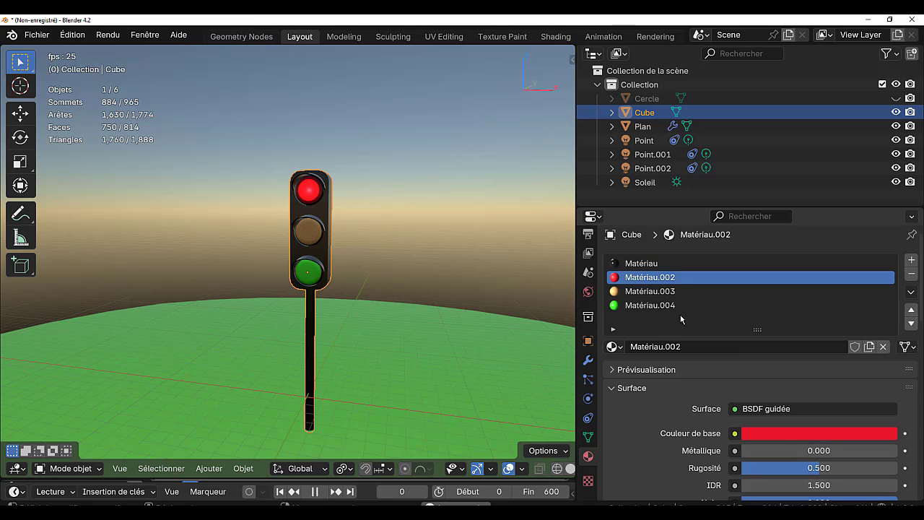
pyautogui.scroll(-4, 782, 432)
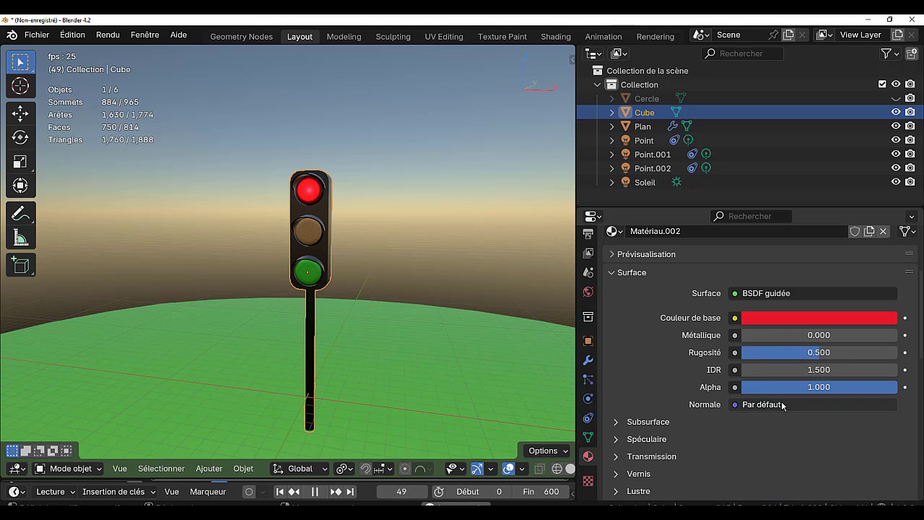
pyautogui.scroll(1, 822, 337)
pyautogui.click(821, 347)
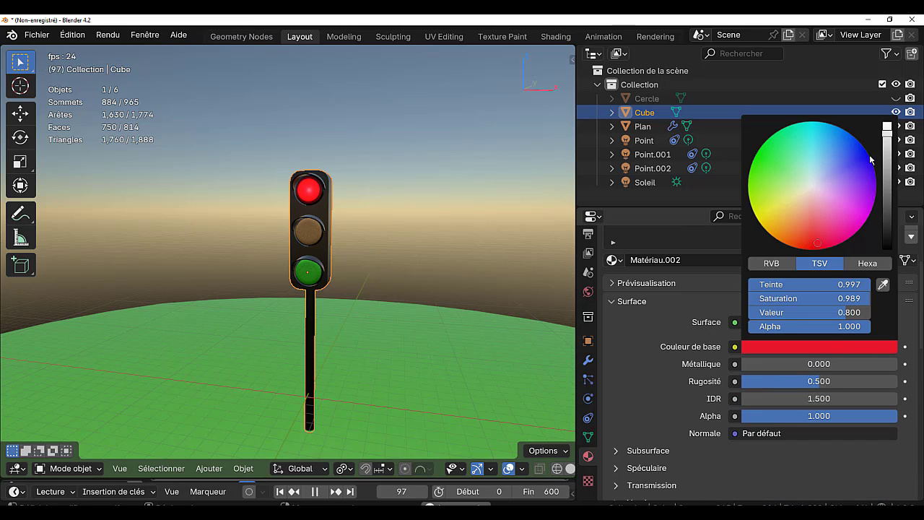
pyautogui.moveTo(887, 137); pyautogui.dragTo(887, 177)
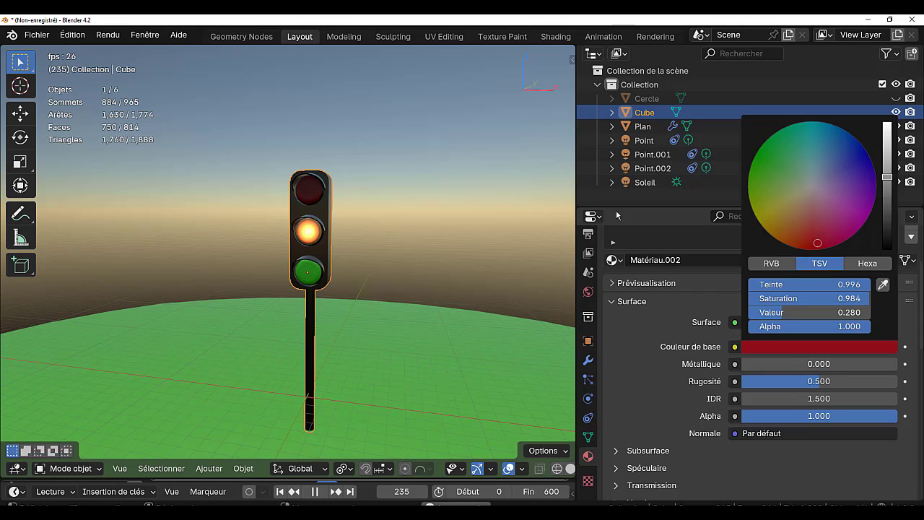
pyautogui.click(315, 492)
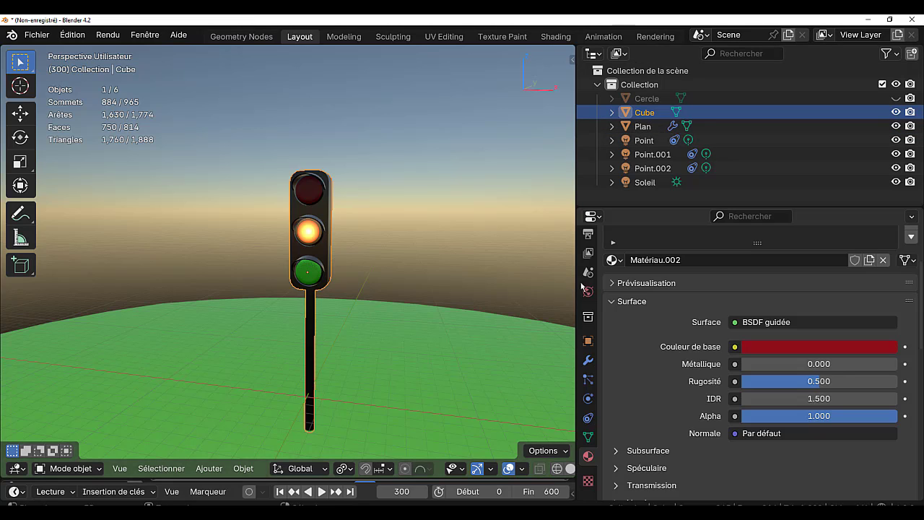
# Darken the base colour of the orange lens material, Matériau.003, to a duller brownish orange and play the animation
pyautogui.scroll(3, 718, 300)
pyautogui.click(650, 296)
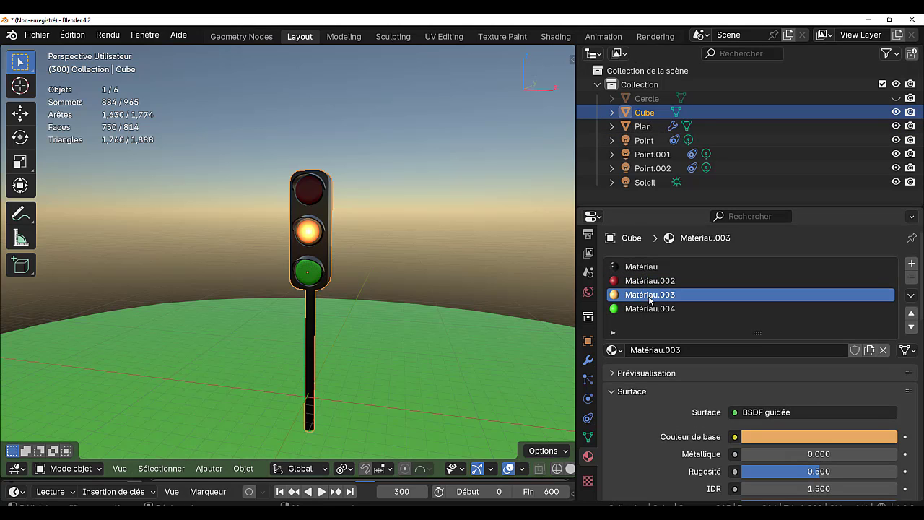
pyautogui.scroll(-4, 668, 412)
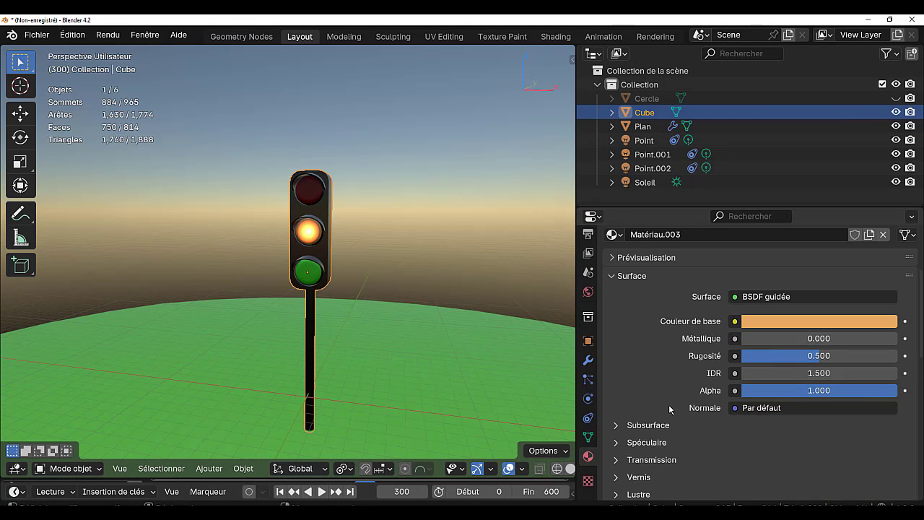
pyautogui.click(809, 324)
pyautogui.moveTo(887, 112); pyautogui.dragTo(886, 141)
pyautogui.click(321, 492)
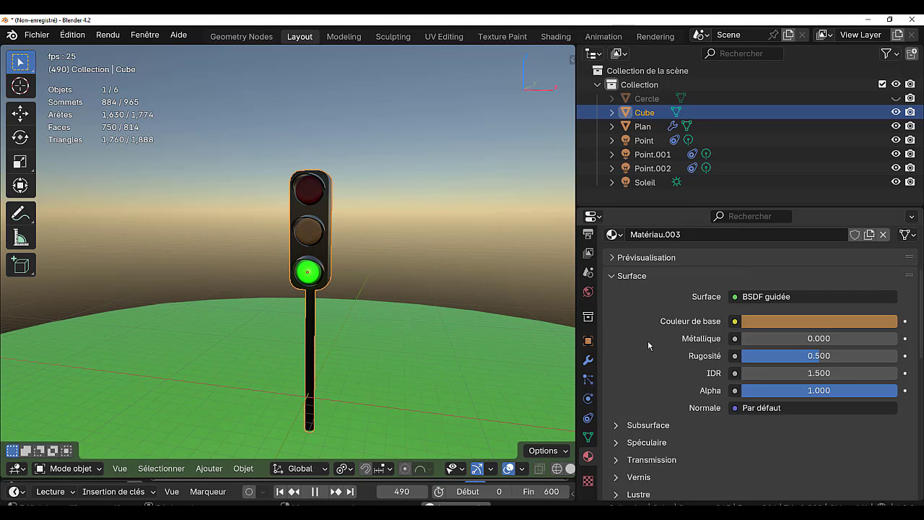
# Darken the base colour of the green lens material, Matériau.004, to a deep green and pause the animation
pyautogui.scroll(4, 675, 329)
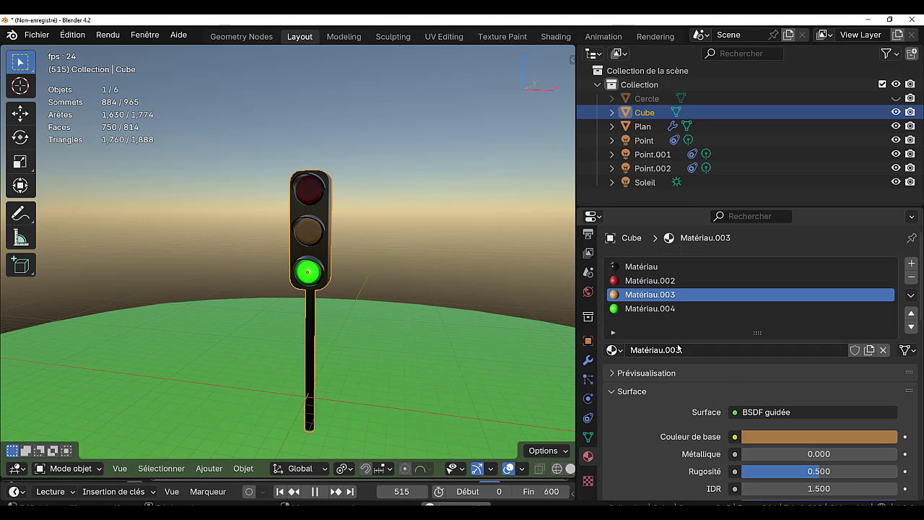
pyautogui.click(651, 308)
pyautogui.scroll(-4, 743, 367)
pyautogui.click(788, 322)
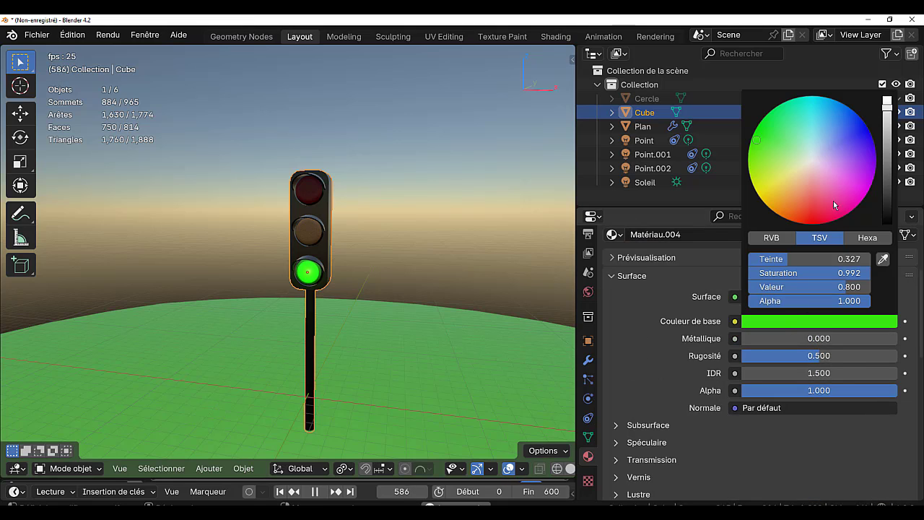
pyautogui.moveTo(887, 105); pyautogui.dragTo(887, 167)
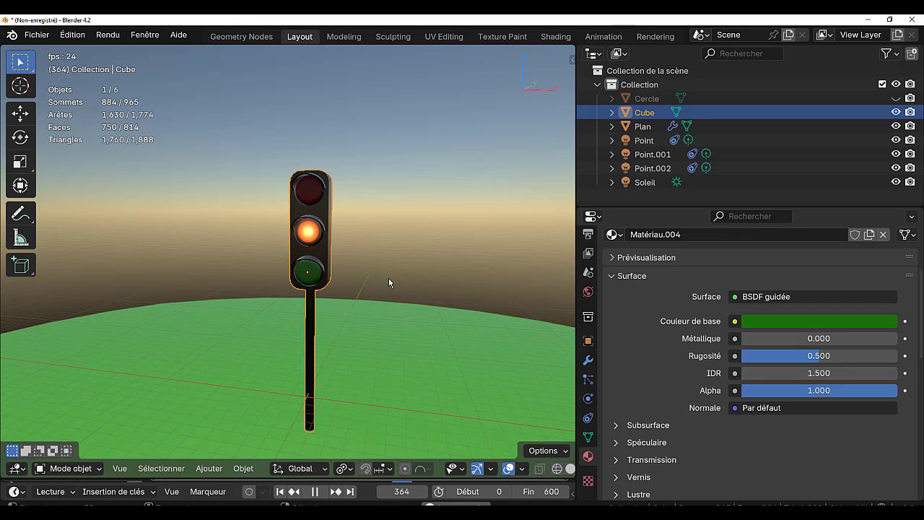
pyautogui.click(316, 493)
pyautogui.click(806, 321)
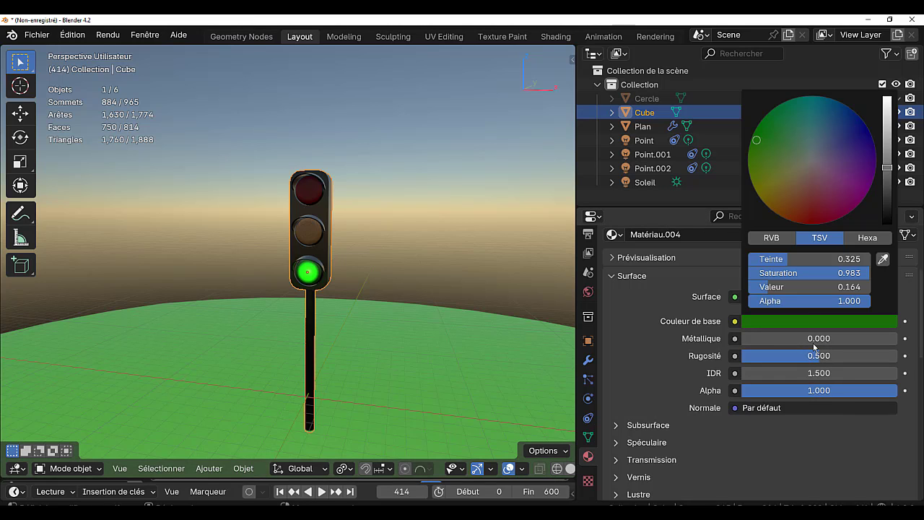
pyautogui.moveTo(888, 170)
pyautogui.mouseDown()
pyautogui.moveTo(887, 96)
pyautogui.moveTo(888, 187)
pyautogui.moveTo(887, 176)
pyautogui.mouseUp()
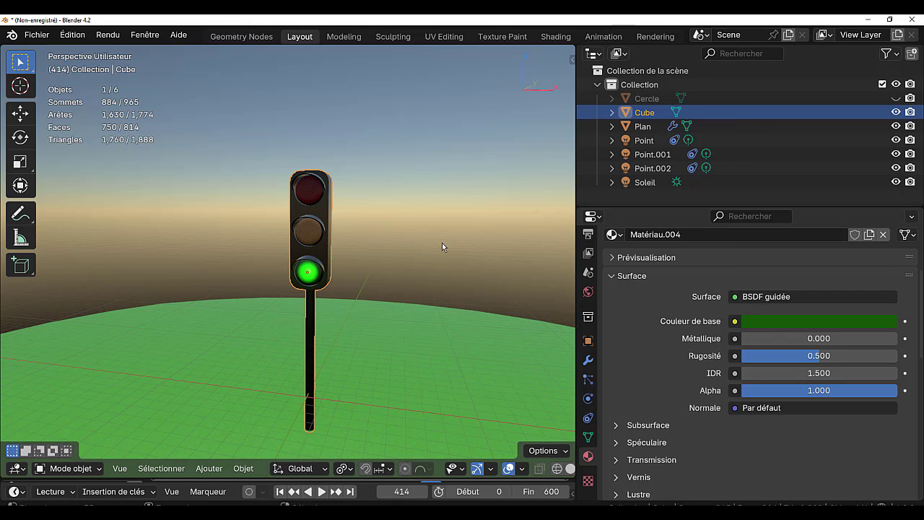
# Enlarge the timeline area and select the green point light, Point.002, to show its keyframes
pyautogui.moveTo(442, 247); pyautogui.dragTo(497, 242, button='middle')
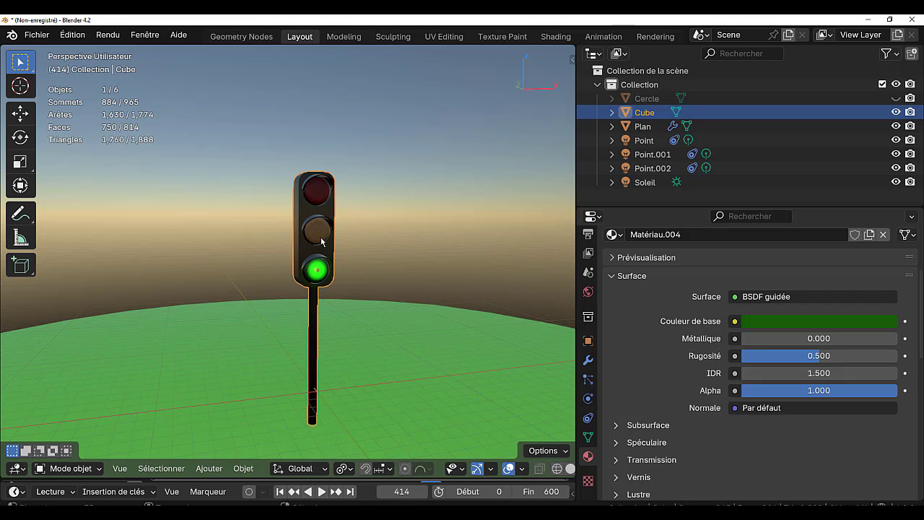
pyautogui.scroll(1, 321, 237)
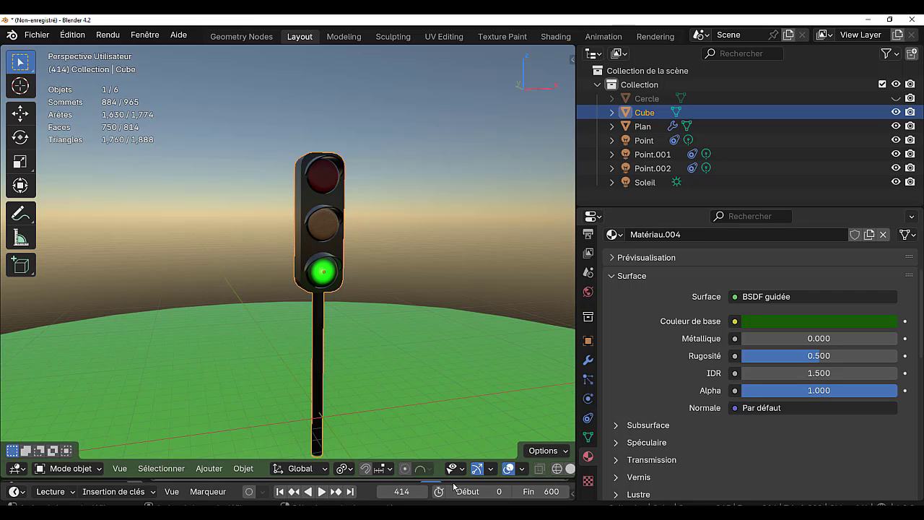
pyautogui.moveTo(454, 479); pyautogui.dragTo(458, 352)
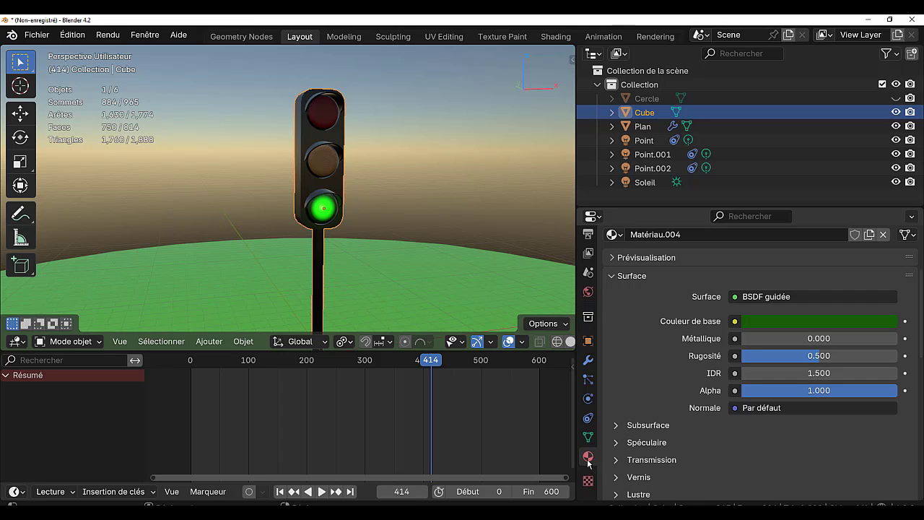
pyautogui.click(662, 170)
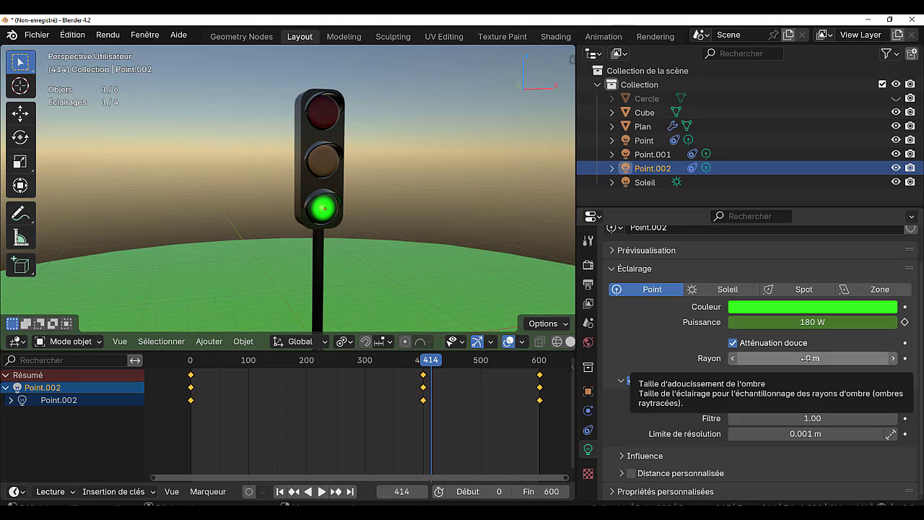
# Try a 0.55 m radius and 300 W power on the green point light at frame 414
pyautogui.moveTo(806, 358)
pyautogui.mouseDown()
pyautogui.moveTo(867, 358)
pyautogui.moveTo(806, 358)
pyautogui.mouseUp()
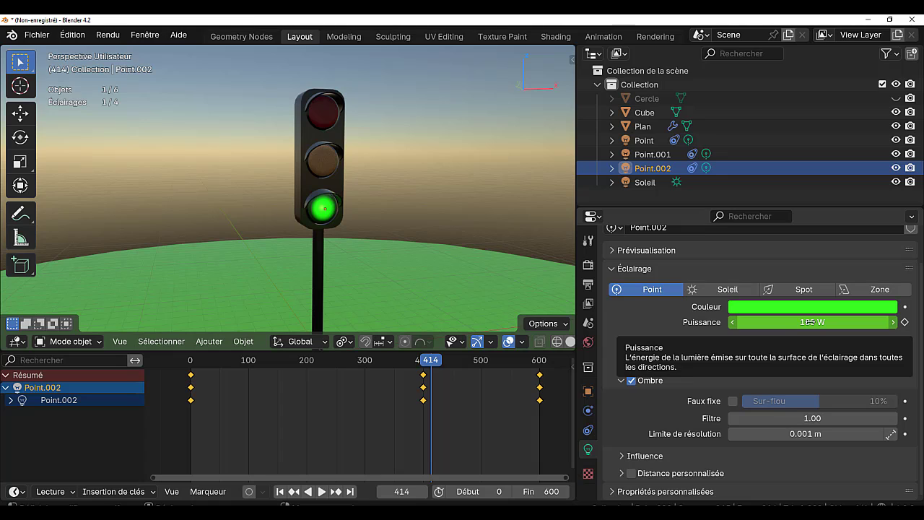
pyautogui.moveTo(805, 322); pyautogui.dragTo(810, 322)
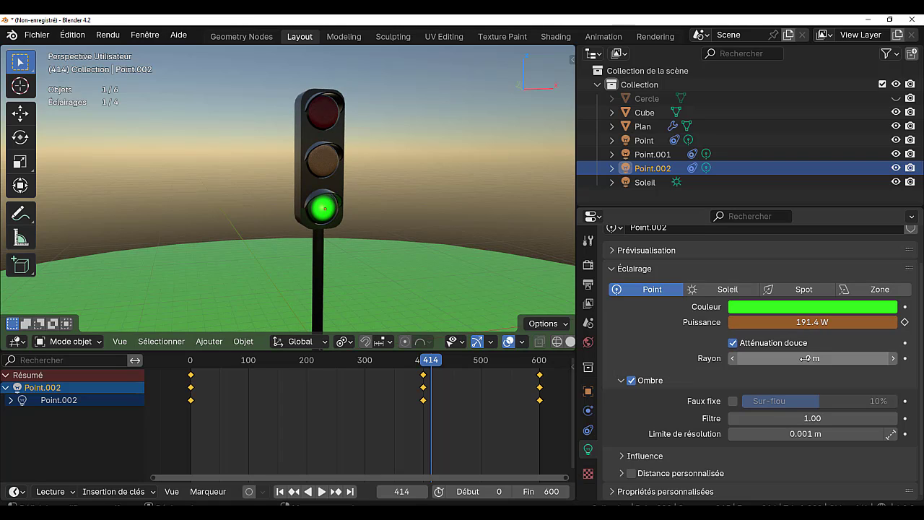
pyautogui.moveTo(808, 358); pyautogui.dragTo(842, 358)
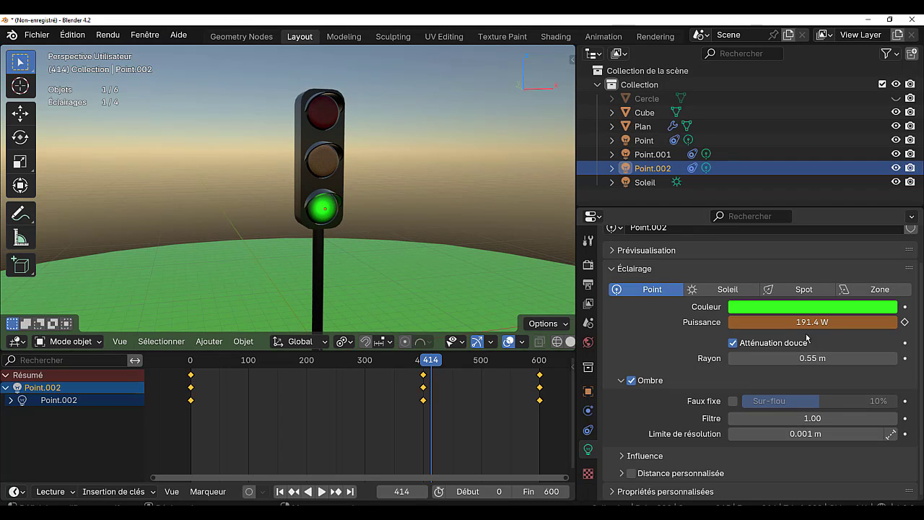
pyautogui.click(801, 322)
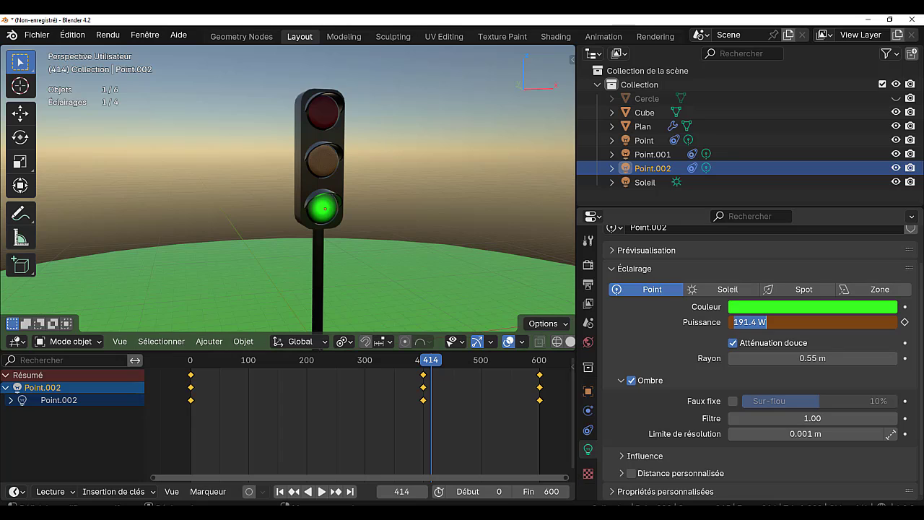
pyautogui.write('300')
pyautogui.press('Return')
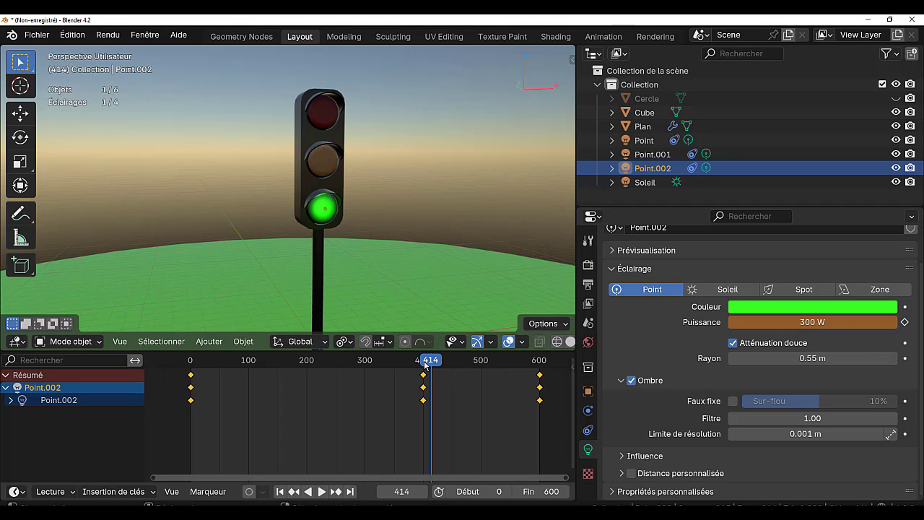
# Go to frame 400 and keyframe the green point light's power at 300 W
pyautogui.moveTo(425, 363); pyautogui.dragTo(190, 361)
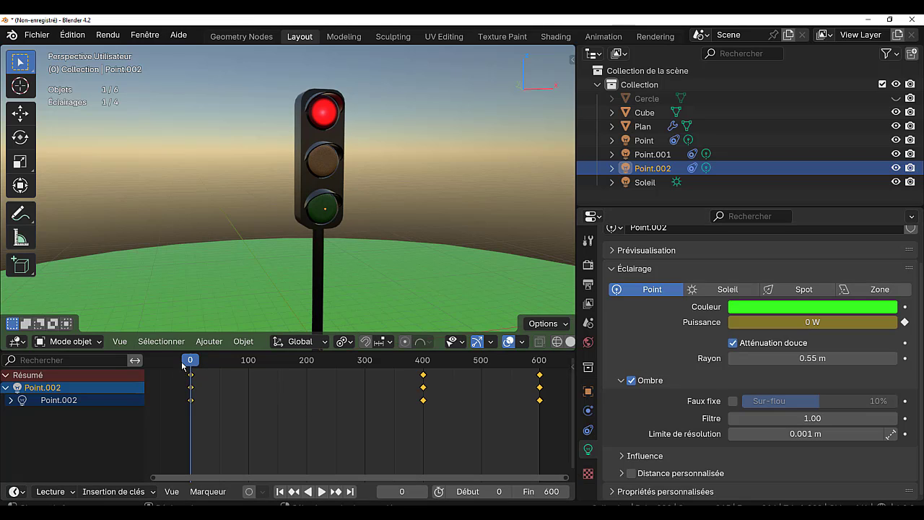
pyautogui.moveTo(187, 361); pyautogui.dragTo(422, 379)
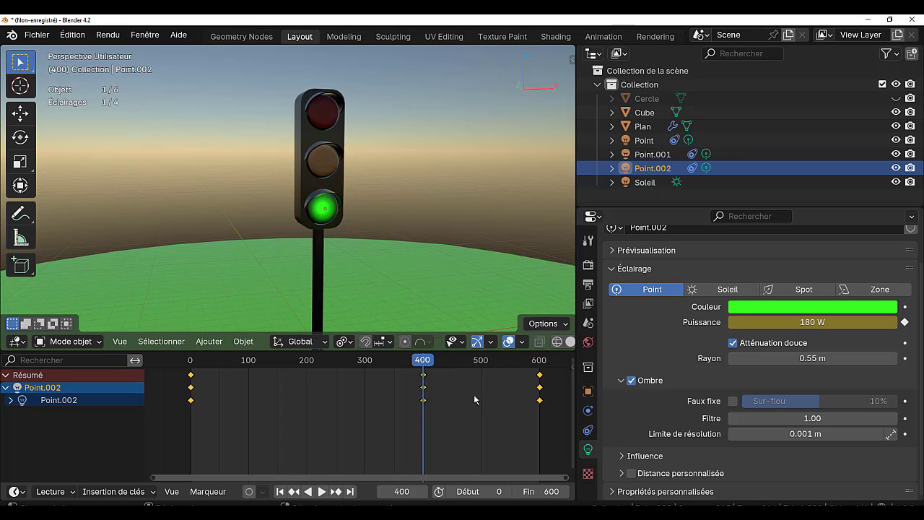
pyautogui.click(813, 323)
pyautogui.write('300')
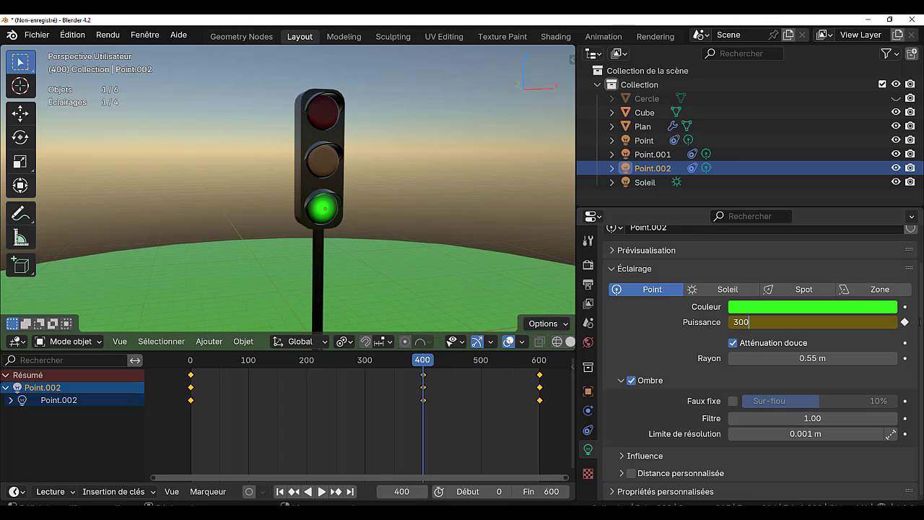
pyautogui.press('Return')
pyautogui.click(905, 323)
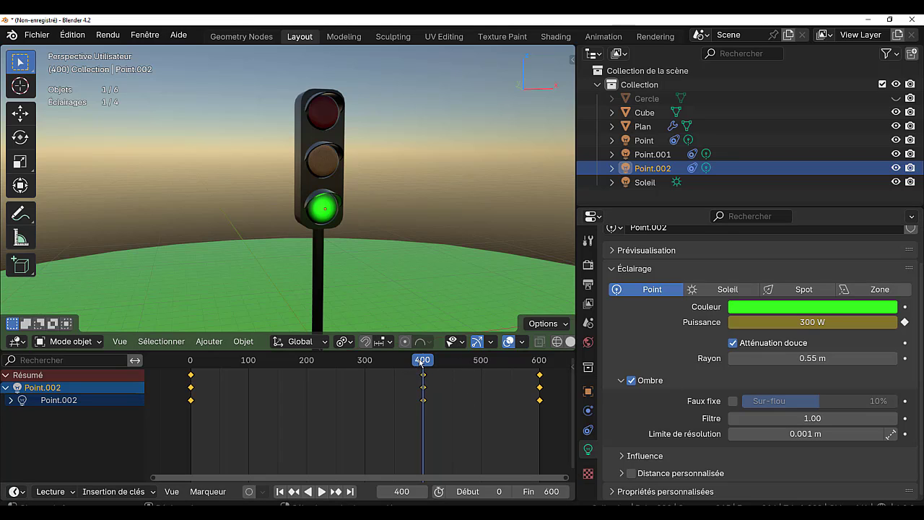
# Set the green point light's radius to 0.08 m
pyautogui.press('space')
pyautogui.moveTo(420, 363)
pyautogui.mouseDown()
pyautogui.moveTo(445, 370)
pyautogui.moveTo(423, 373)
pyautogui.mouseUp()
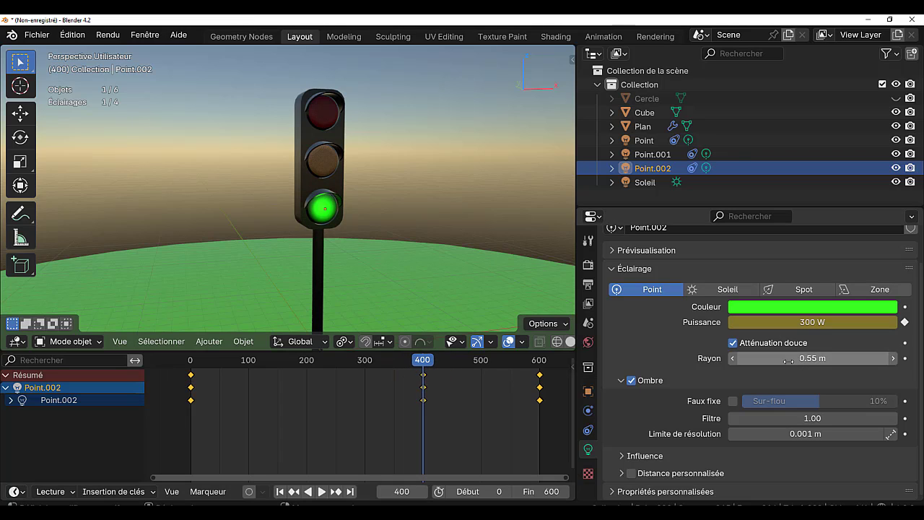
pyautogui.moveTo(797, 361); pyautogui.dragTo(779, 361)
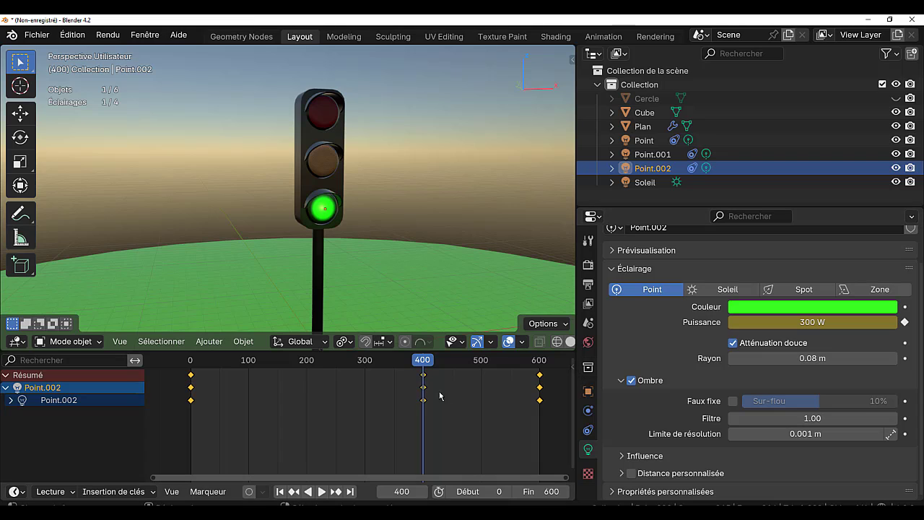
# Go to frame 200 and select the orange point light, Point.001, to show its light settings and keyframes
pyautogui.moveTo(424, 362); pyautogui.dragTo(308, 391)
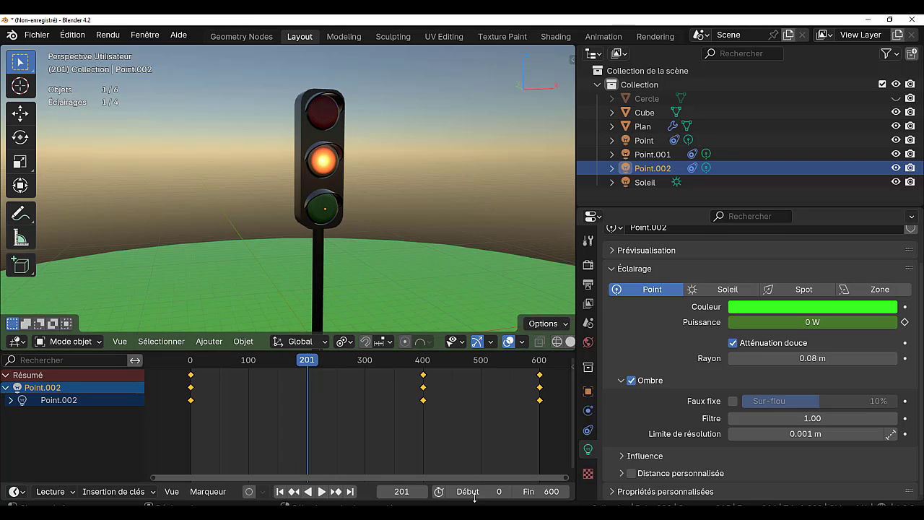
pyautogui.click(383, 492)
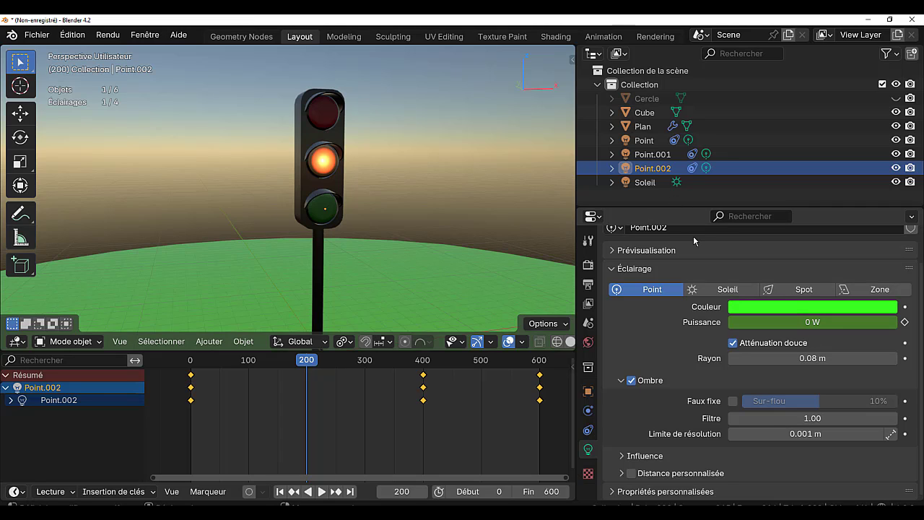
pyautogui.scroll(1, 693, 236)
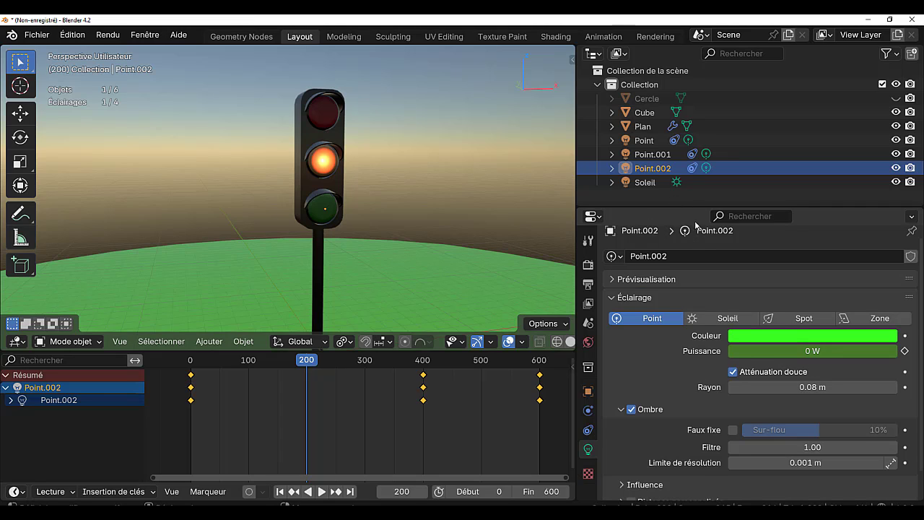
pyautogui.click(666, 156)
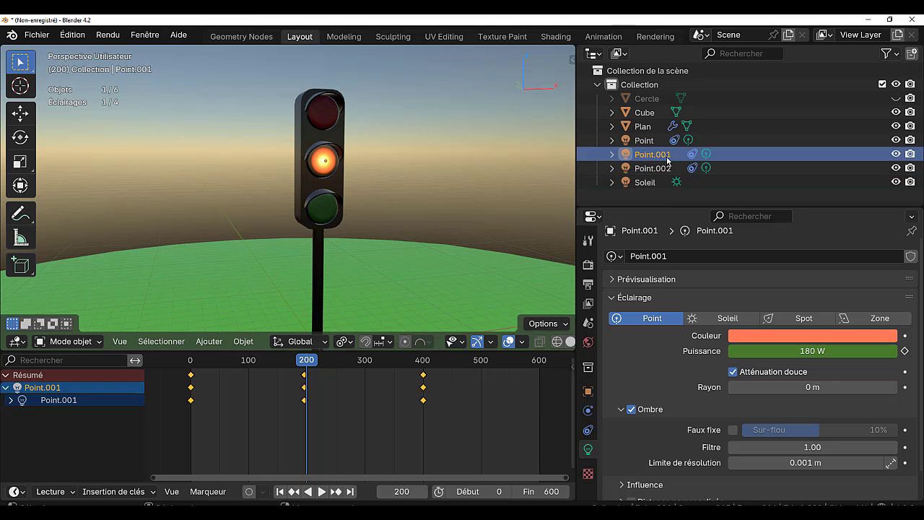
# Try a 300 W power on the orange point light at frame 200 and again at frame 197
pyautogui.click(812, 351)
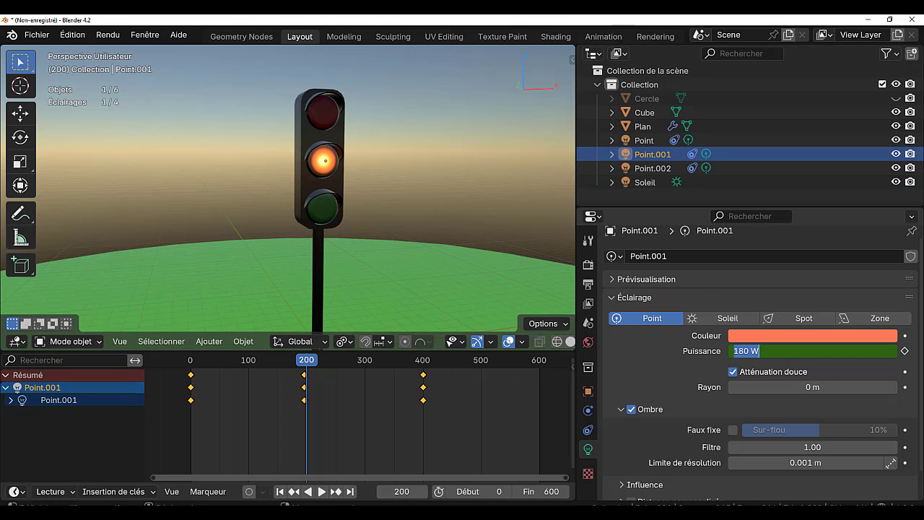
pyautogui.write('300')
pyautogui.press('Return')
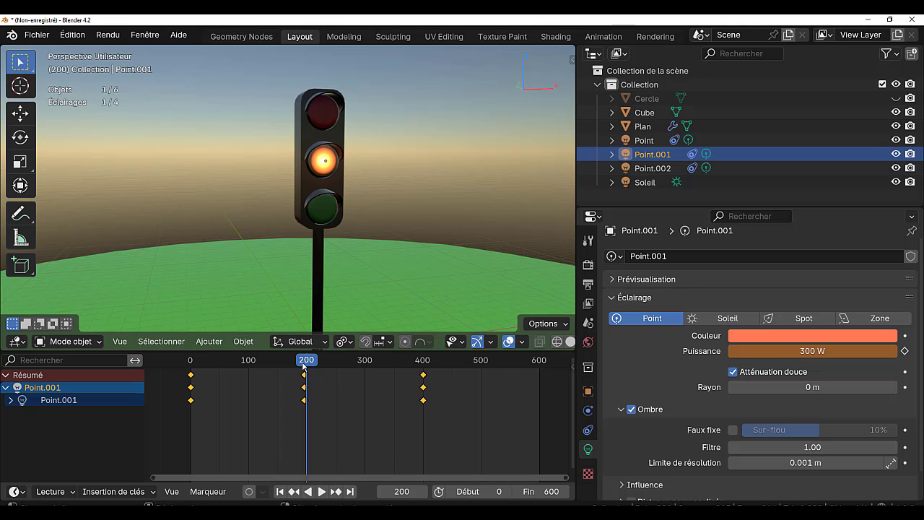
pyautogui.moveTo(303, 365)
pyautogui.mouseDown()
pyautogui.moveTo(351, 366)
pyautogui.moveTo(307, 369)
pyautogui.mouseUp()
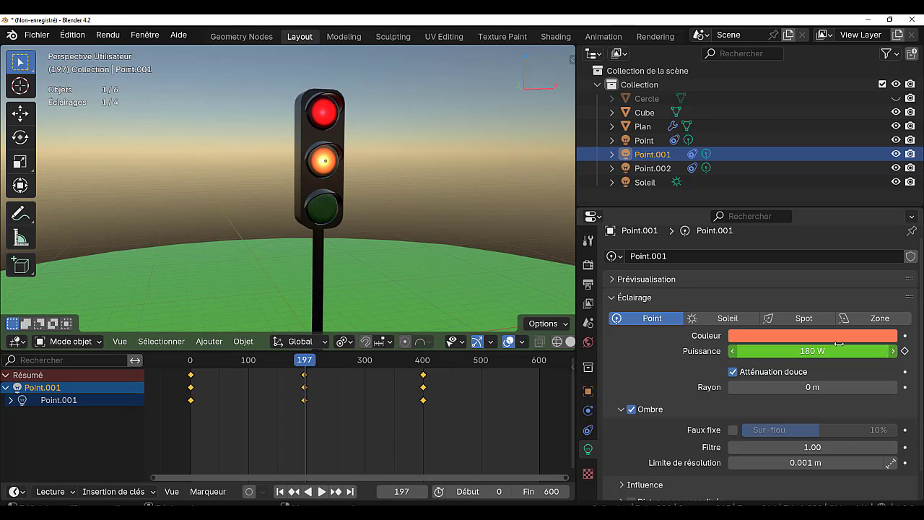
pyautogui.click(806, 351)
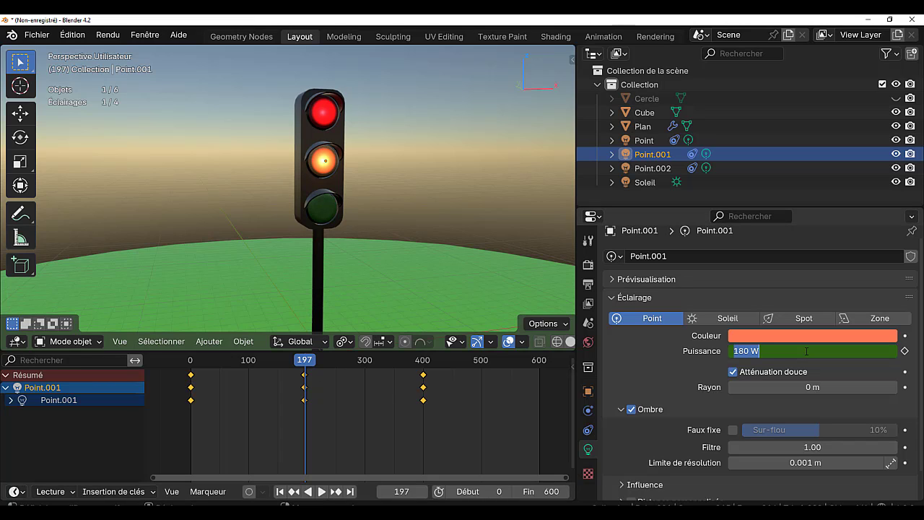
pyautogui.write('300')
pyautogui.press('Return')
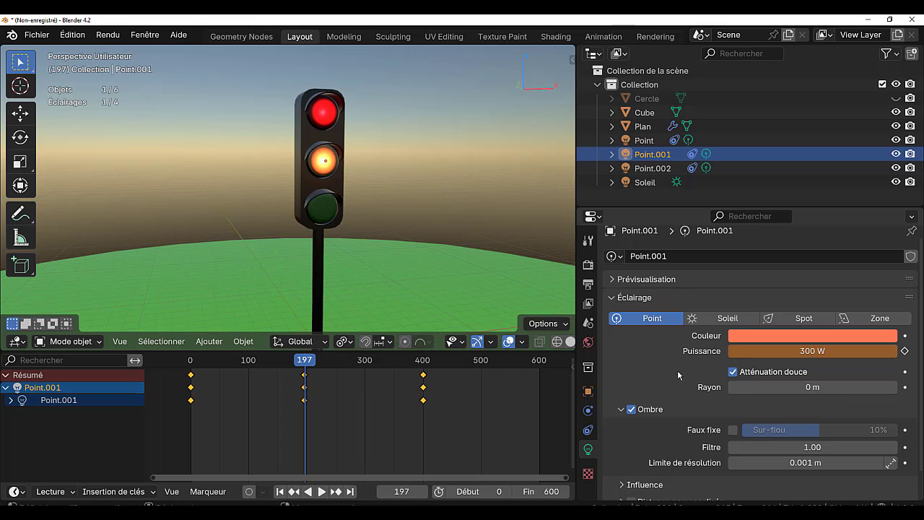
pyautogui.click(905, 350)
pyautogui.moveTo(305, 366)
pyautogui.mouseDown()
pyautogui.moveTo(318, 367)
pyautogui.moveTo(296, 369)
pyautogui.moveTo(307, 371)
pyautogui.mouseUp()
# Go to the orange point light's existing power keyframe at frame 196
pyautogui.scroll(2, 317, 410)
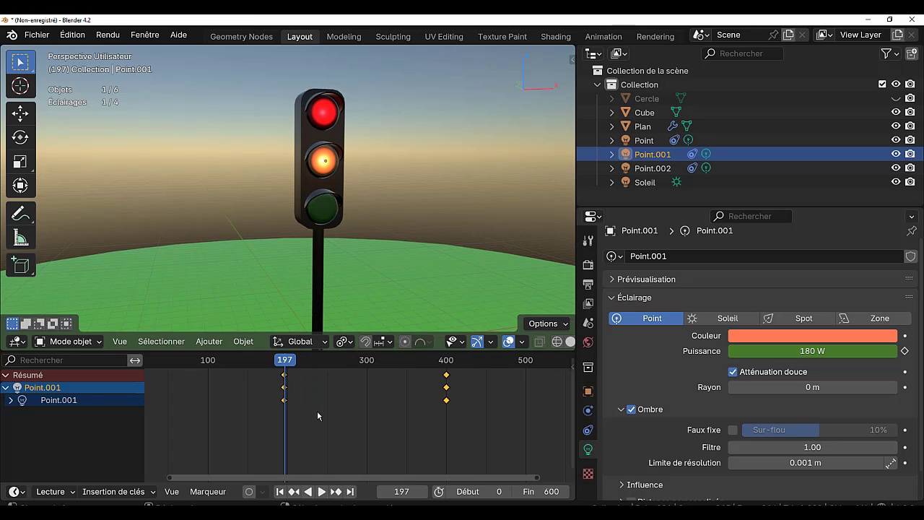
pyautogui.scroll(8, 318, 411)
pyautogui.moveTo(319, 412); pyautogui.dragTo(418, 425, button='middle')
pyautogui.scroll(6, 449, 422)
pyautogui.scroll(5, 449, 423)
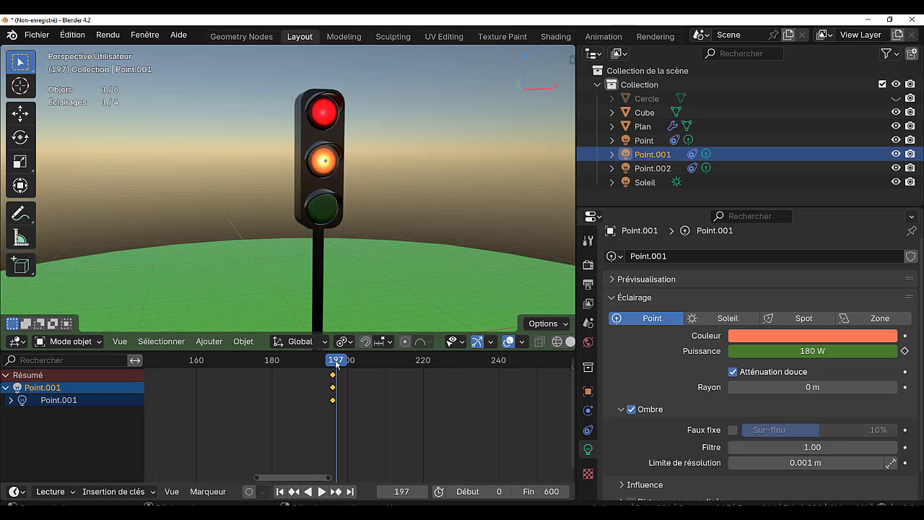
pyautogui.moveTo(336, 365); pyautogui.dragTo(332, 364)
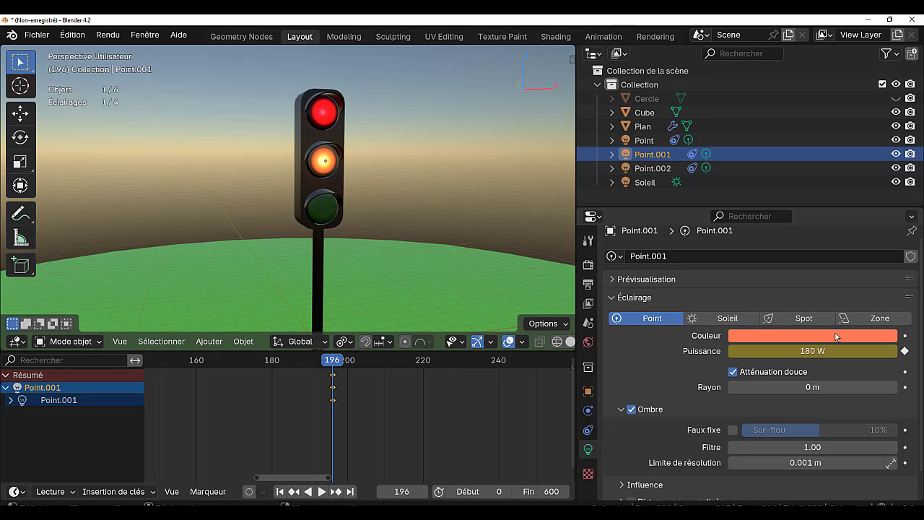
# Try powers of 300 W and 528 W on the orange point light at frame 196
pyautogui.click(830, 352)
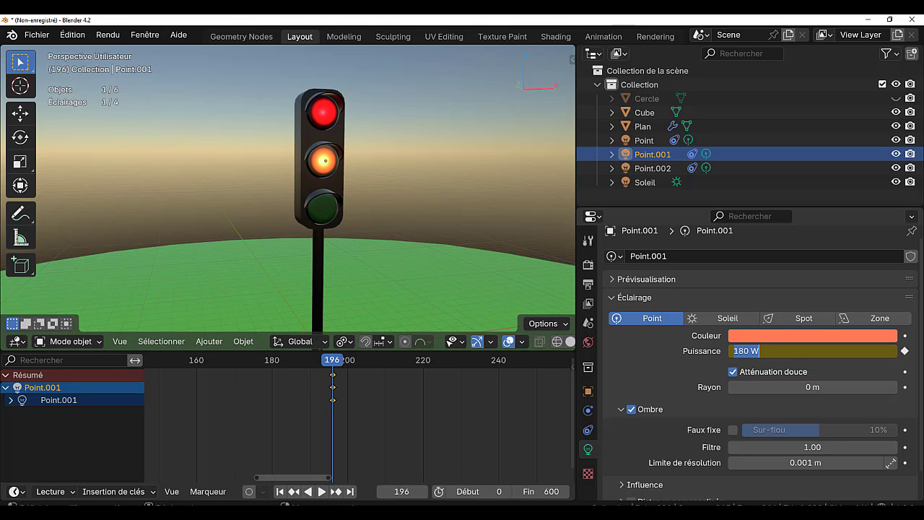
pyautogui.write('300')
pyautogui.press('Return')
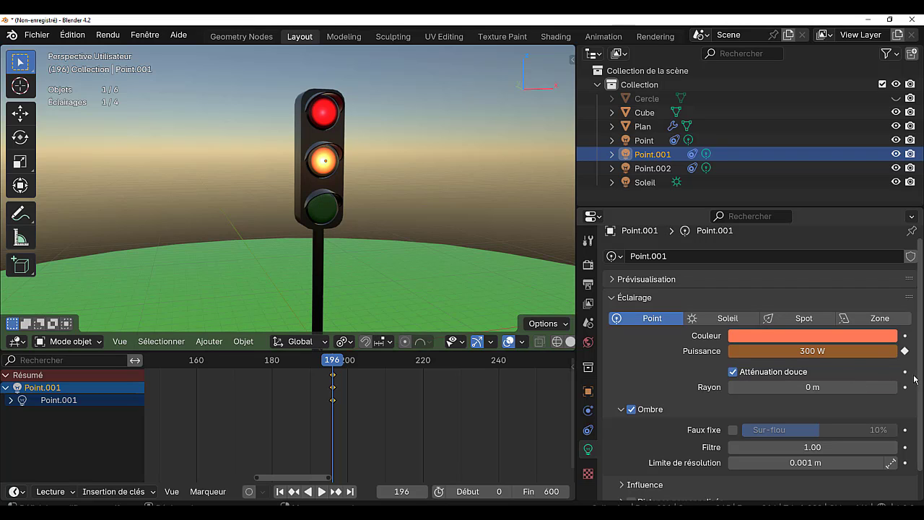
pyautogui.moveTo(808, 351); pyautogui.dragTo(883, 351)
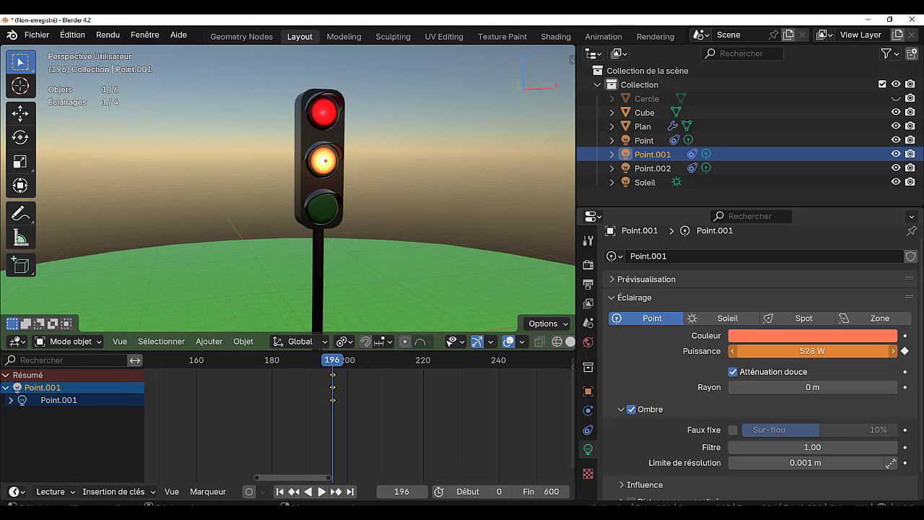
# Set the orange point light's power to 500 W and keyframe it at frame 196
pyautogui.click(828, 351)
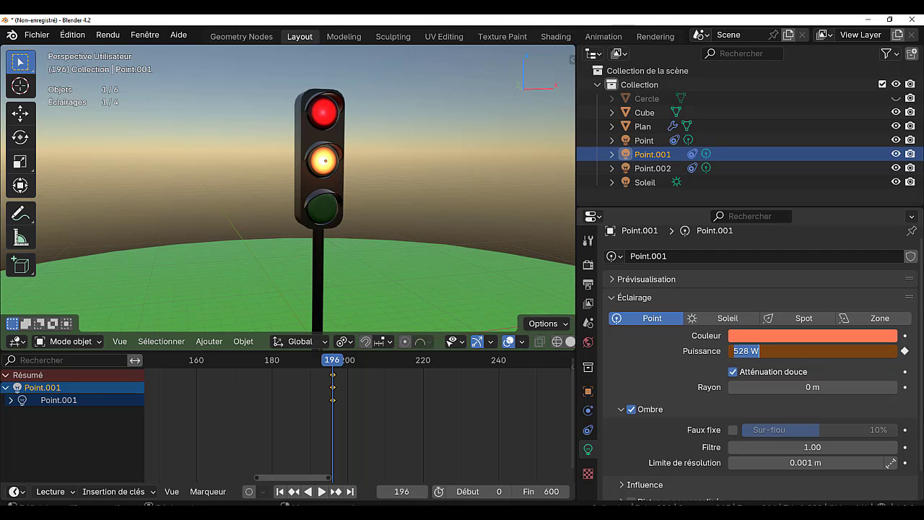
pyautogui.write('500')
pyautogui.press('Return')
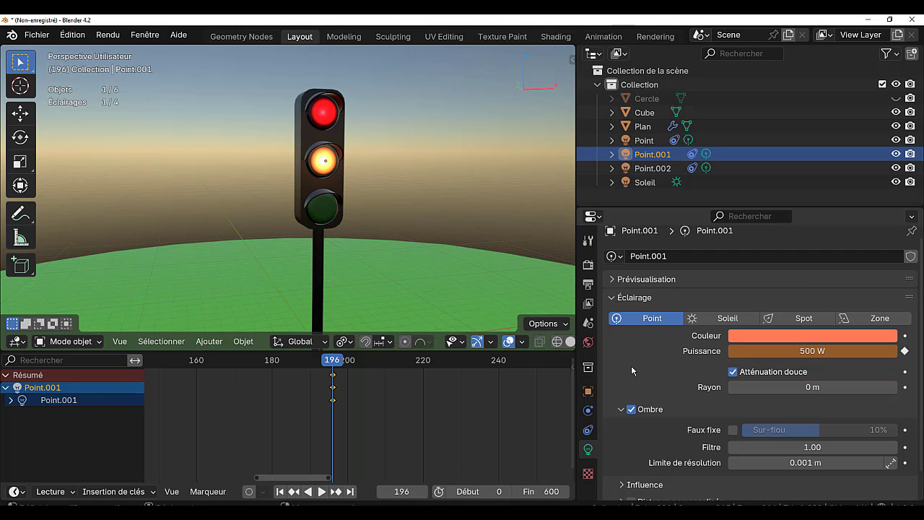
pyautogui.click(905, 351)
pyautogui.click(905, 351)
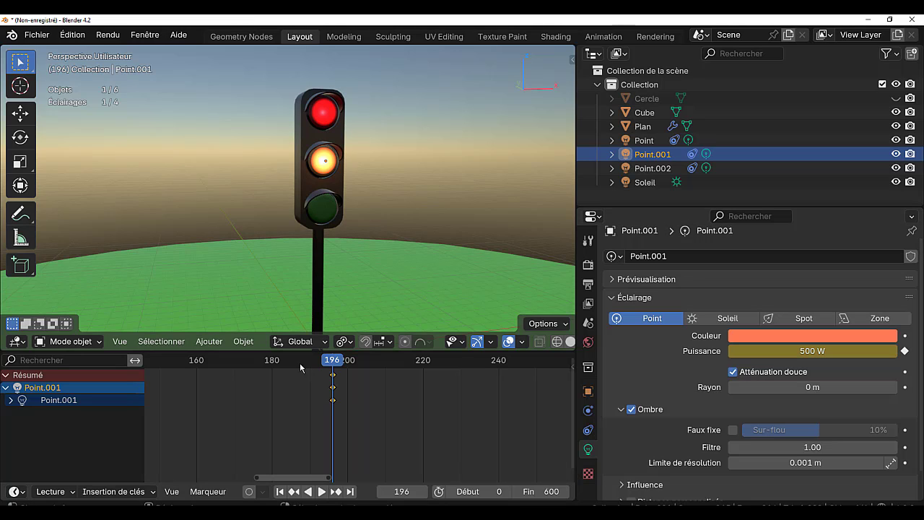
# Select the green point light, Point.002, and go to its power keyframe at frame 400
pyautogui.moveTo(337, 361); pyautogui.dragTo(371, 384)
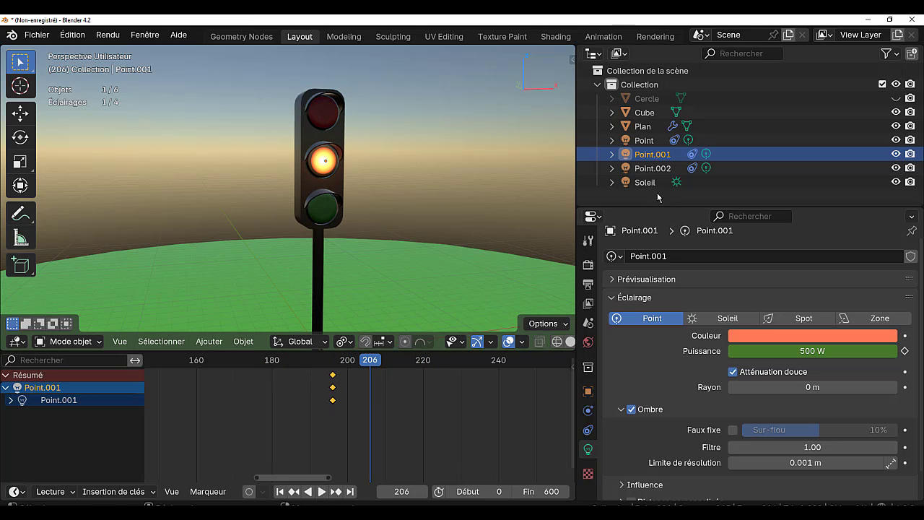
pyautogui.click(649, 168)
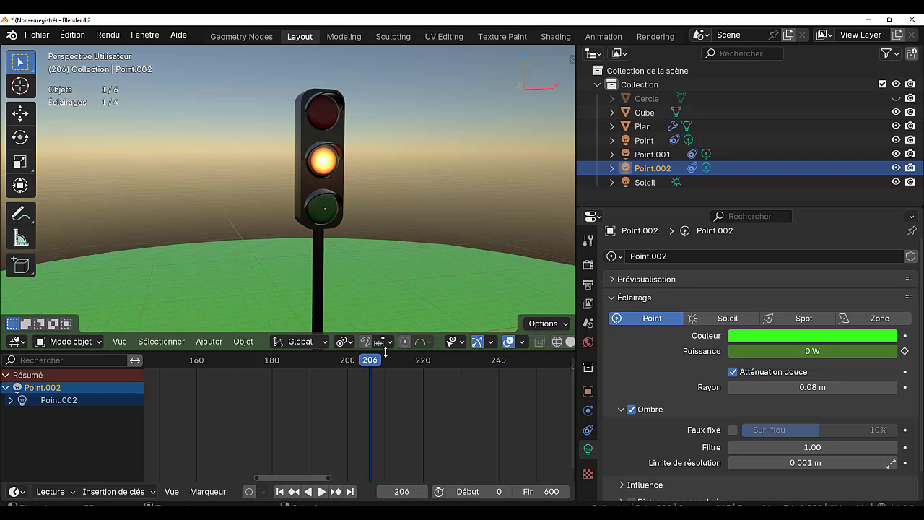
pyautogui.press('space')
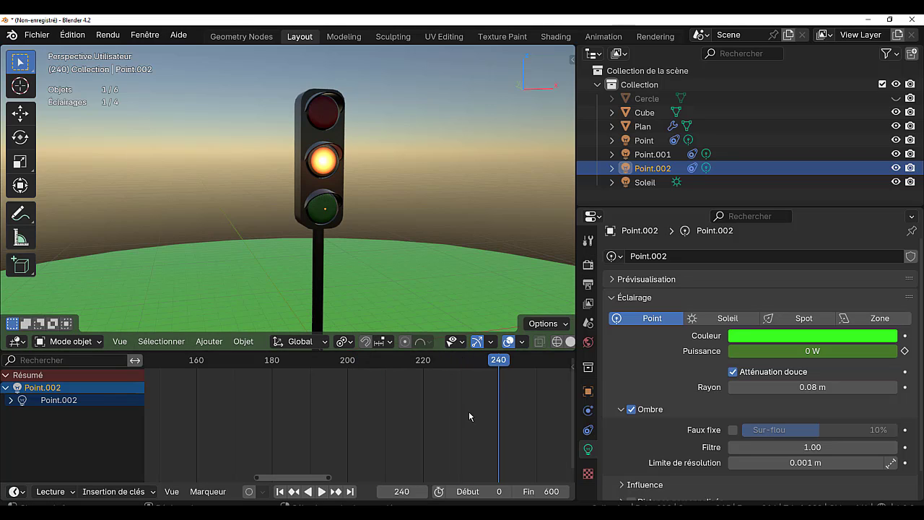
pyautogui.scroll(-3, 468, 408)
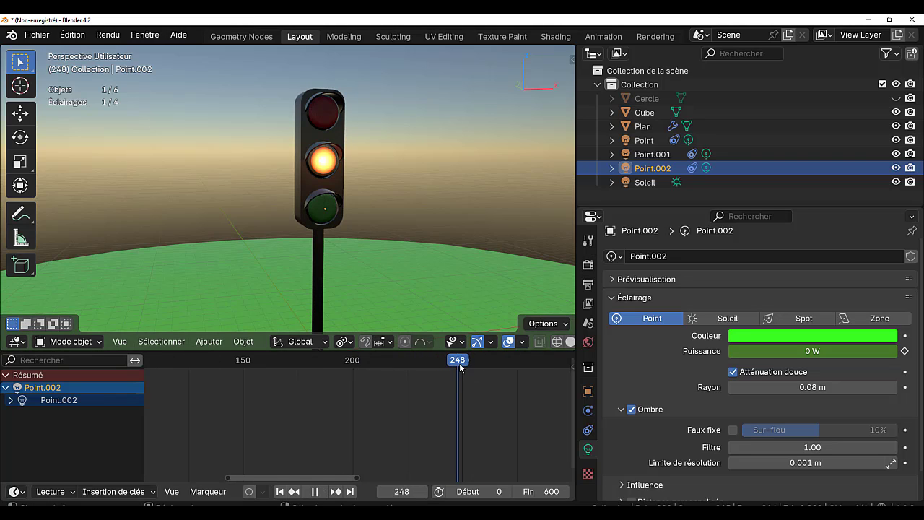
pyautogui.press('space')
pyautogui.scroll(-3, 455, 411)
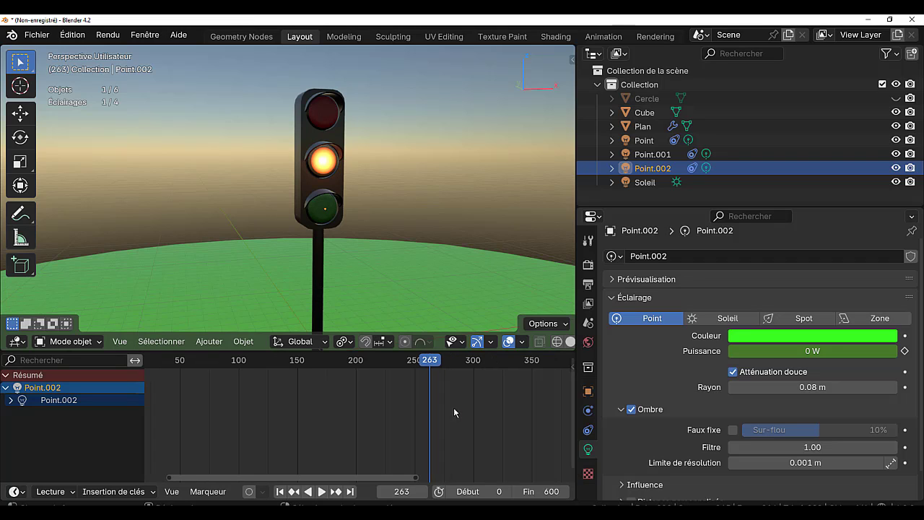
pyautogui.moveTo(431, 360); pyautogui.dragTo(512, 367)
pyautogui.scroll(-3, 466, 393)
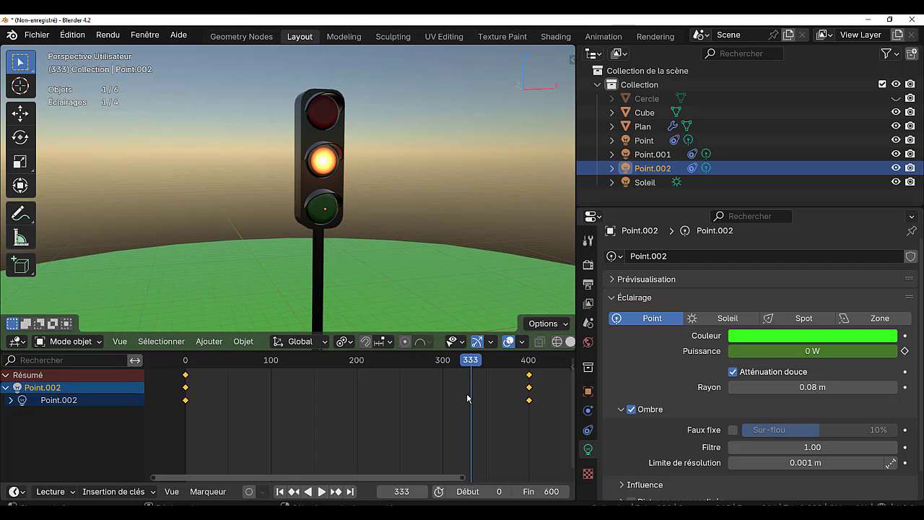
pyautogui.moveTo(443, 368); pyautogui.dragTo(495, 368)
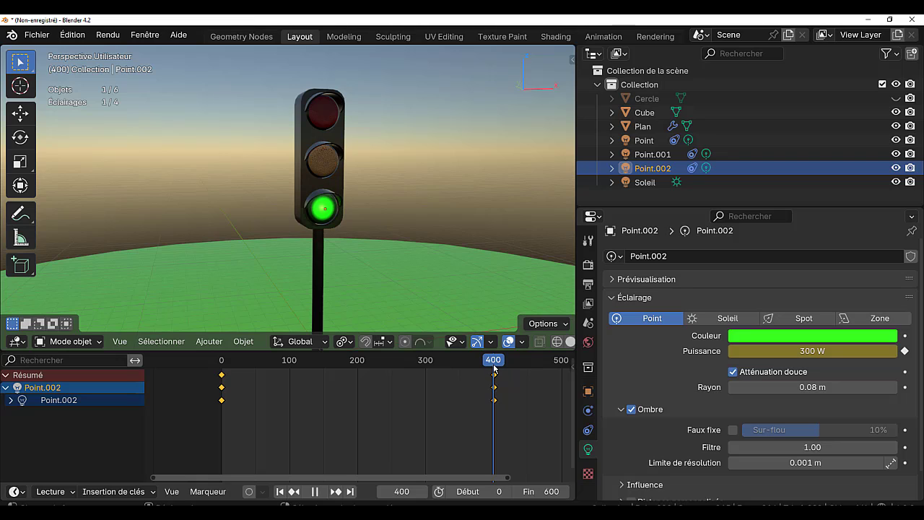
# Set the green point light's power to 500 W and keyframe it at frame 400
pyautogui.press('Home')
pyautogui.scroll(5, 450, 420)
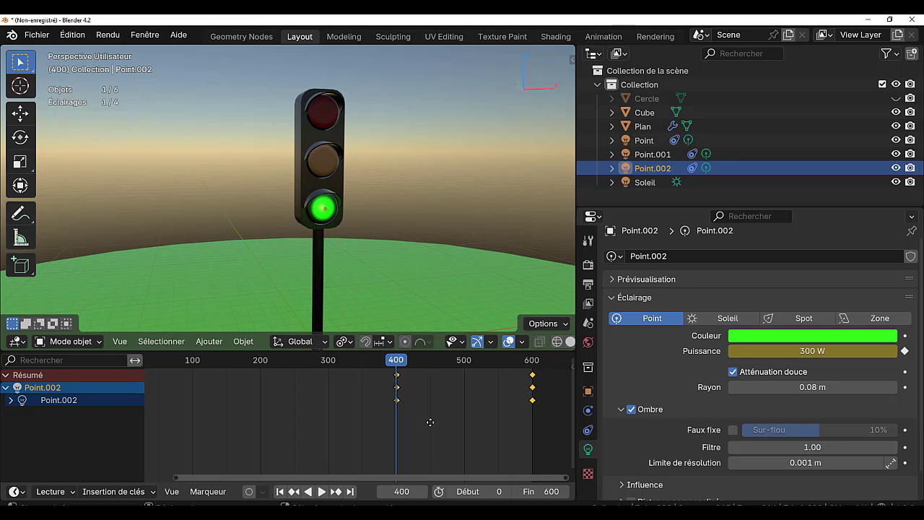
pyautogui.scroll(8, 315, 413)
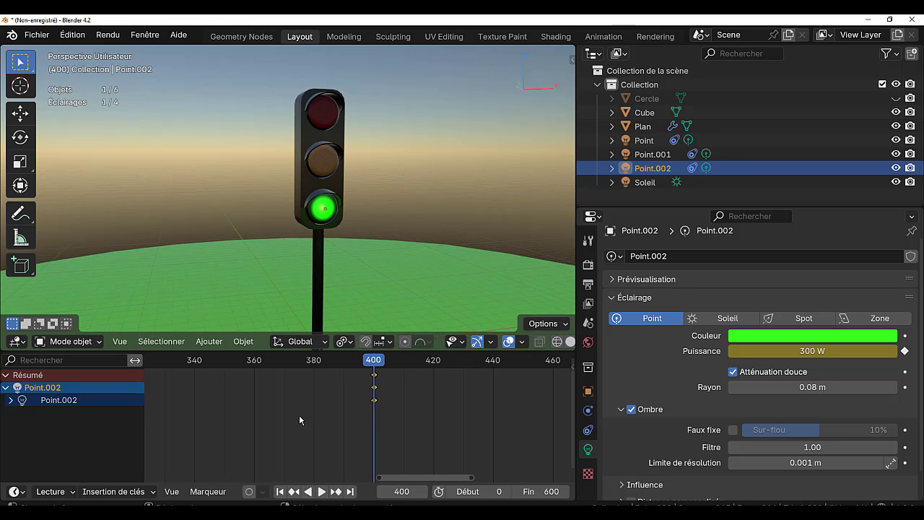
pyautogui.scroll(2, 365, 410)
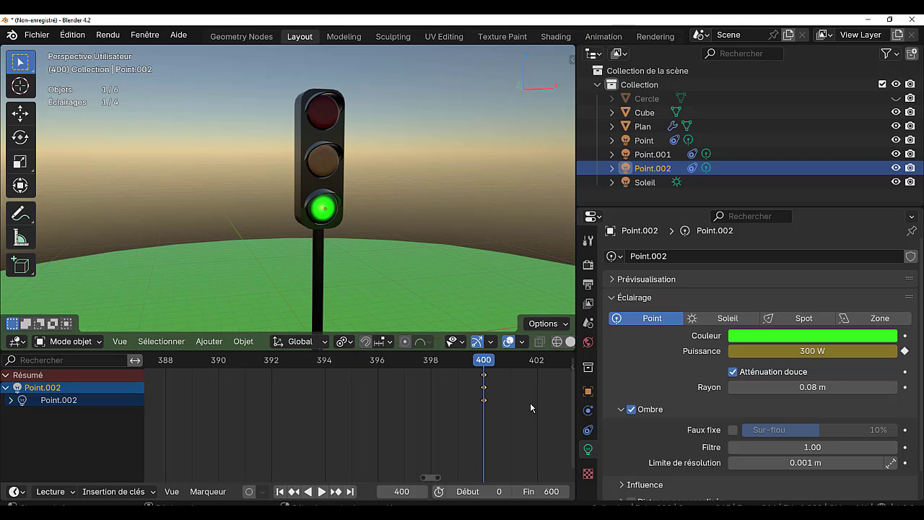
pyautogui.scroll(-1, 516, 429)
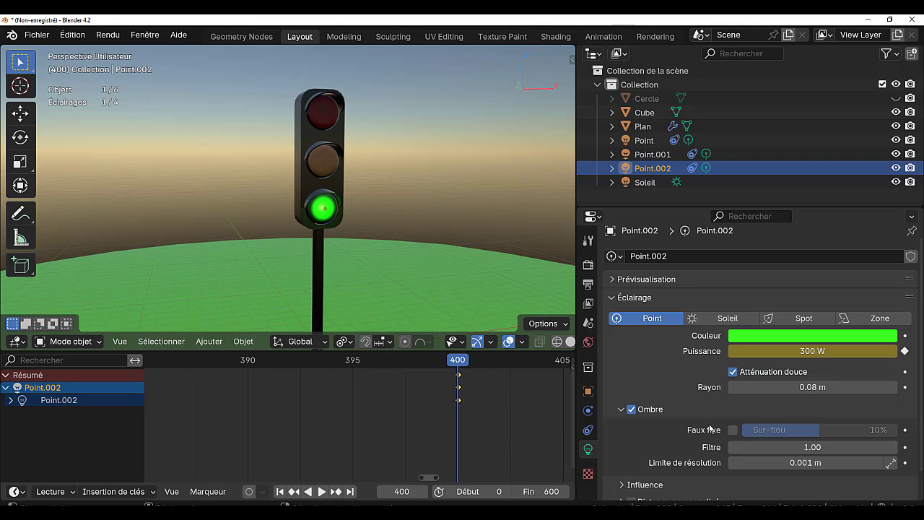
pyautogui.click(812, 352)
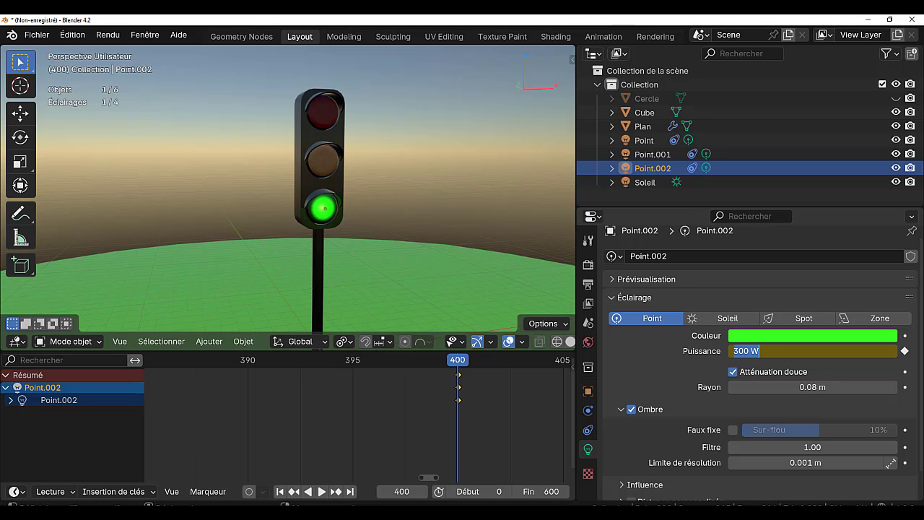
pyautogui.write('500')
pyautogui.press('Return')
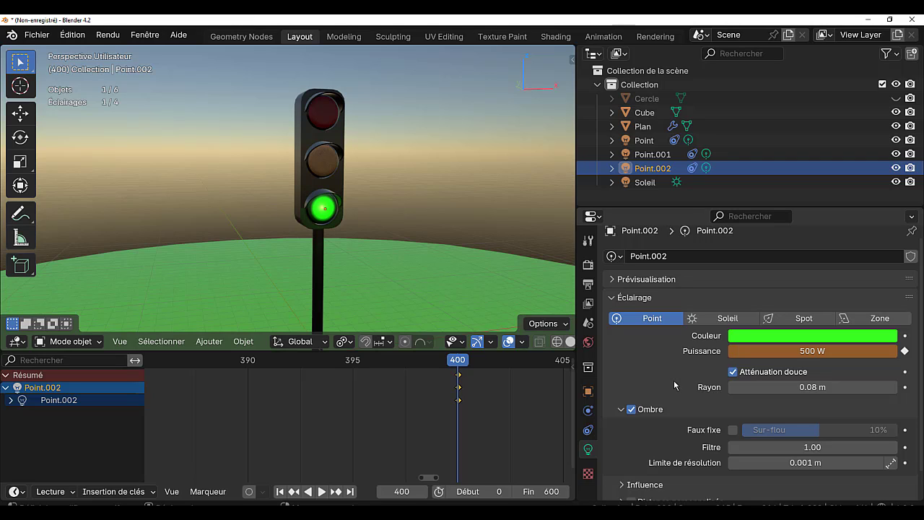
pyautogui.click(905, 351)
# Play and scrub the animation around frame 400 to check the switch from orange to green, stopping at frame 394
pyautogui.press('space')
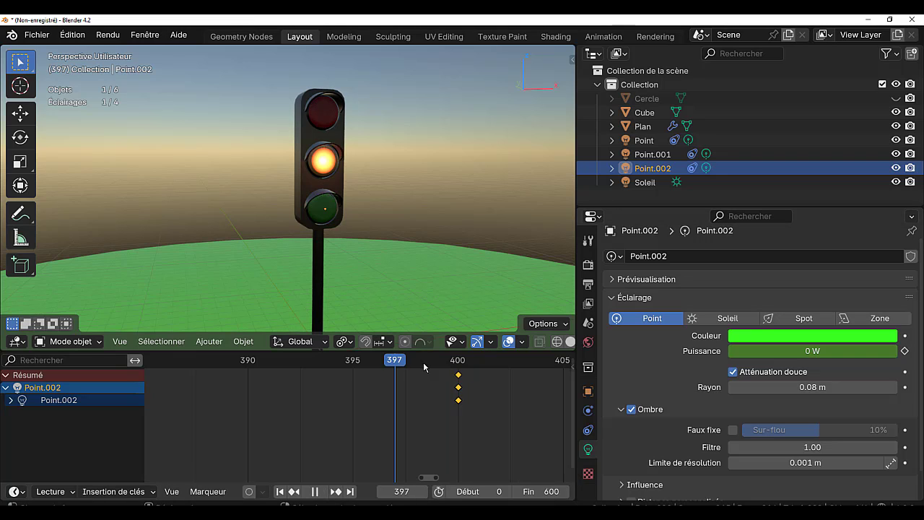
pyautogui.moveTo(475, 365); pyautogui.dragTo(209, 383)
pyautogui.click(339, 386)
pyautogui.press('space')
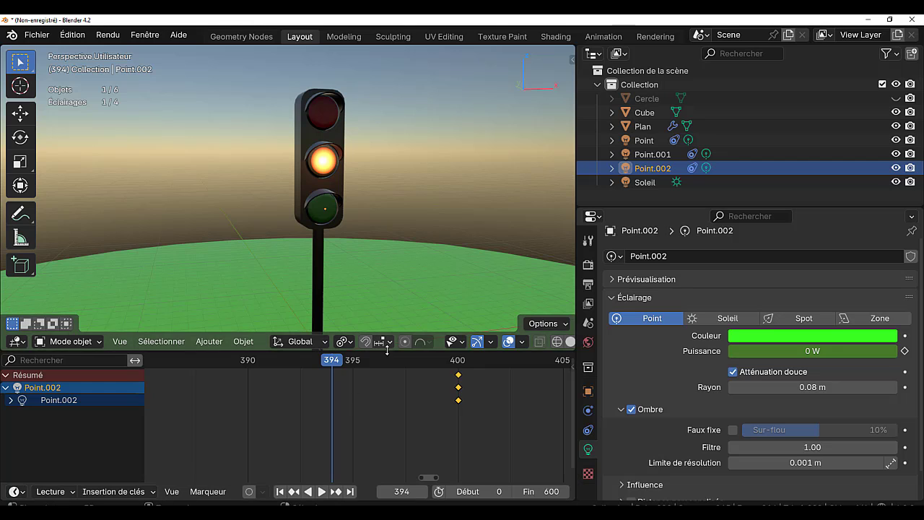
# Enlarge the 3D viewport by shrinking the timeline area and the outliner and properties column
pyautogui.moveTo(393, 351); pyautogui.dragTo(393, 481)
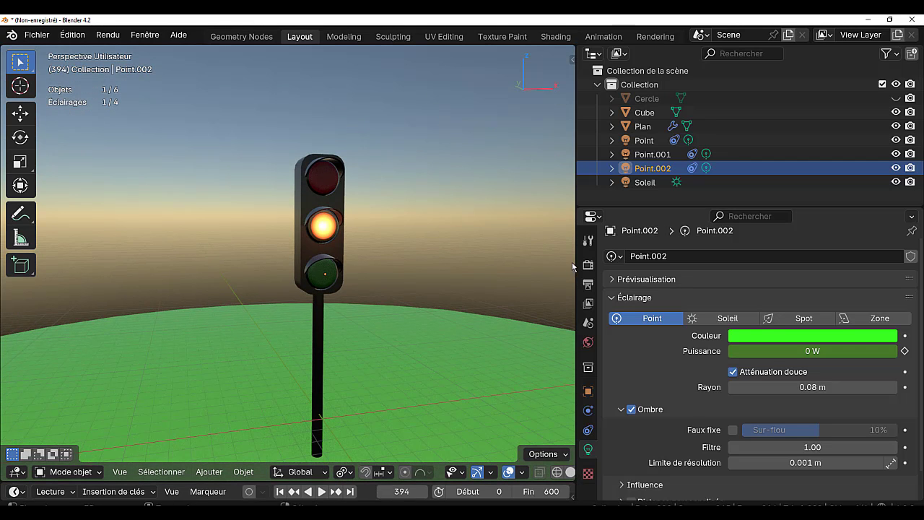
pyautogui.moveTo(576, 262); pyautogui.dragTo(903, 262)
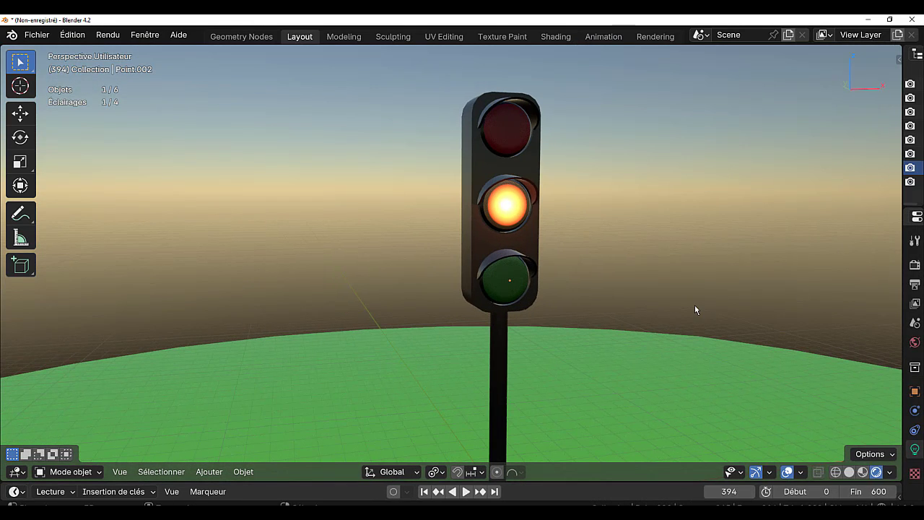
# Frame the traffic light and its pole in the 3D viewport and deselect the green point light
pyautogui.scroll(-4, 625, 320)
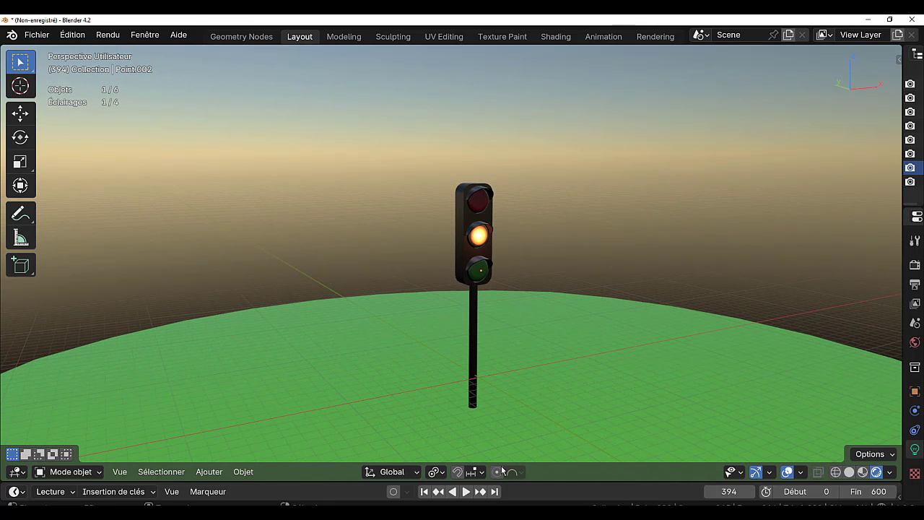
pyautogui.scroll(3, 495, 403)
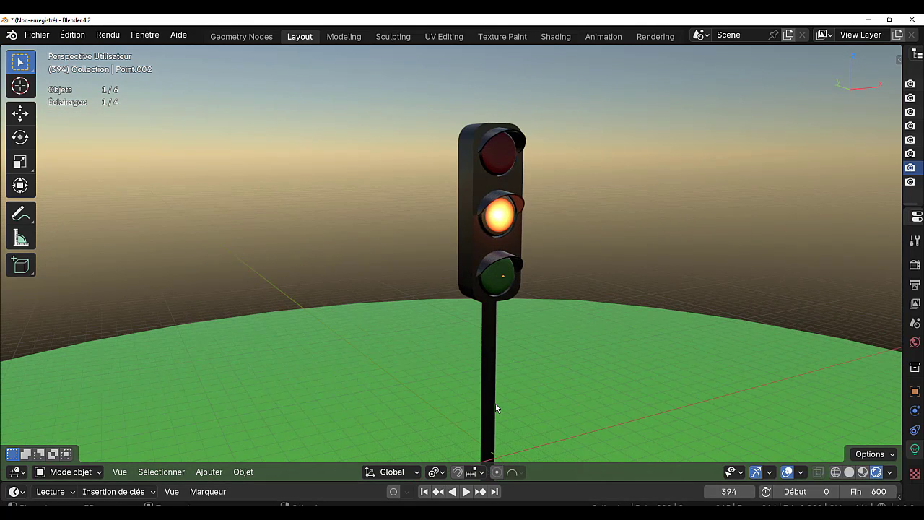
pyautogui.moveTo(569, 368); pyautogui.dragTo(553, 370, button='middle')
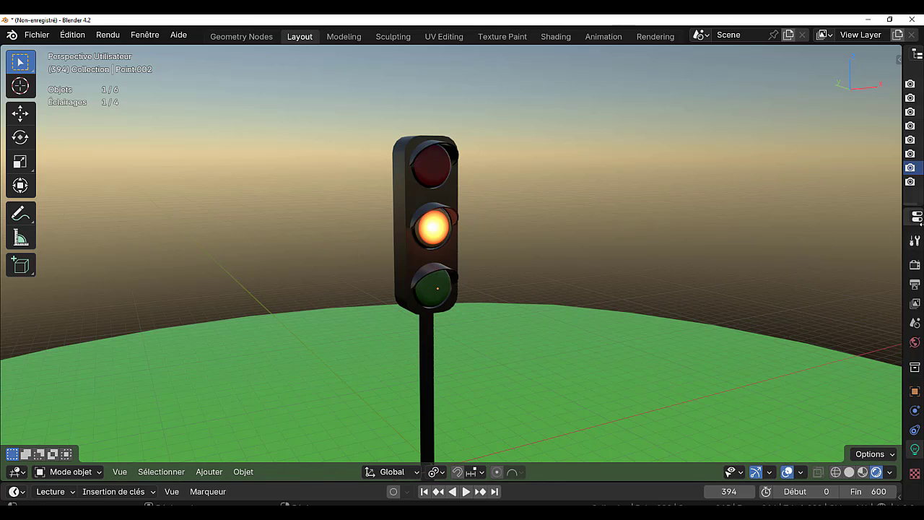
pyautogui.moveTo(902, 201); pyautogui.dragTo(903, 235)
pyautogui.click(585, 275)
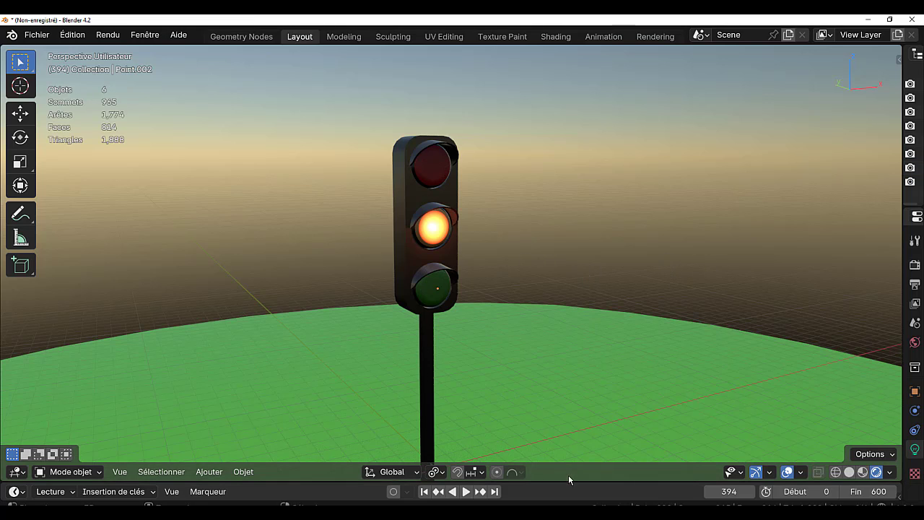
# Expand the timeline to rewind the animation to frame 0, and collapse it again to keep the 3D viewport large
pyautogui.moveTo(566, 481); pyautogui.dragTo(582, 416)
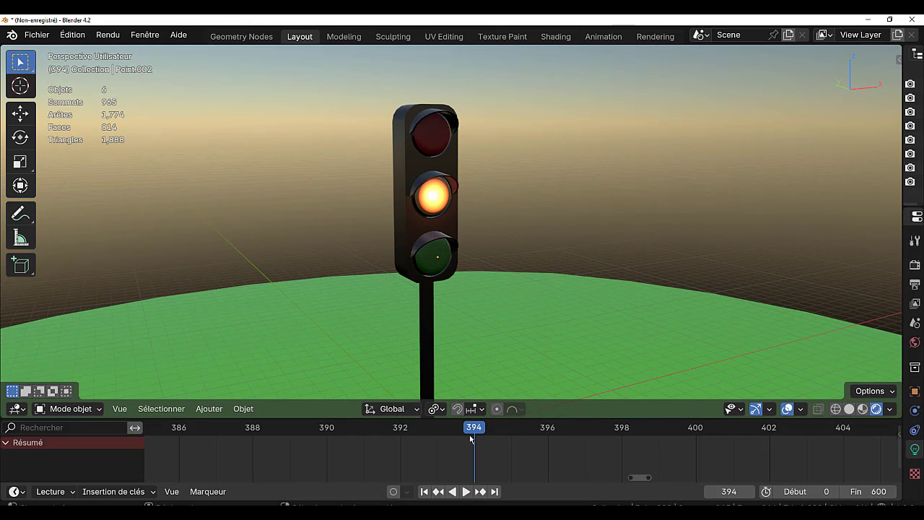
pyautogui.moveTo(344, 427); pyautogui.dragTo(177, 427)
pyautogui.scroll(-4, 257, 448)
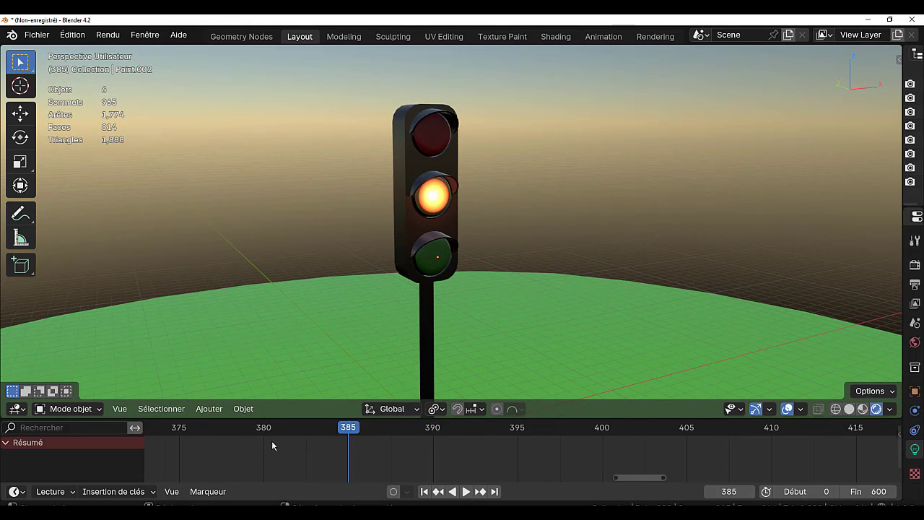
pyautogui.scroll(-12, 273, 445)
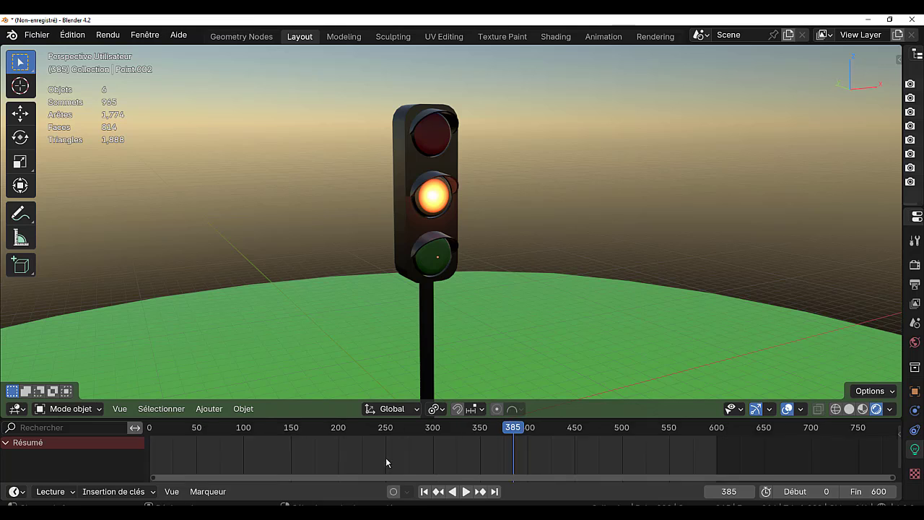
pyautogui.scroll(-3, 385, 462)
pyautogui.hotkey('shift', 'Left')
pyautogui.press('space')
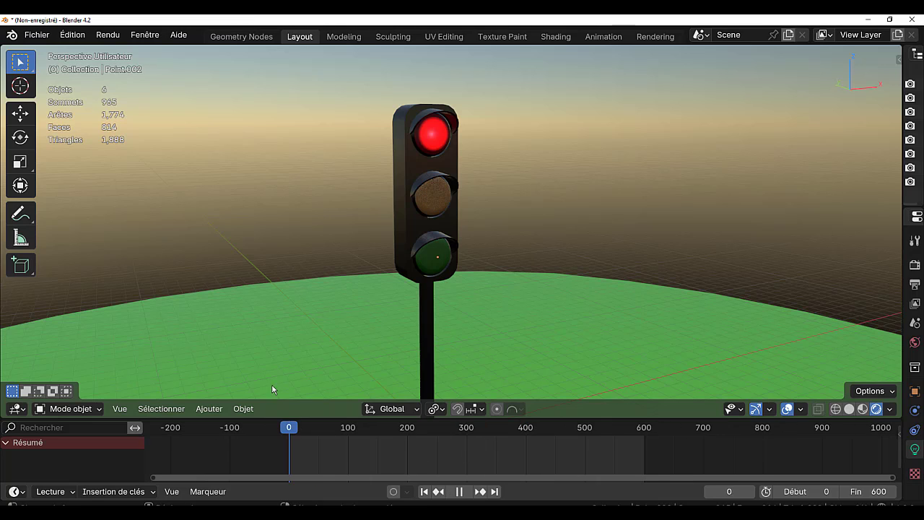
pyautogui.press('space')
pyautogui.moveTo(561, 419); pyautogui.dragTo(557, 494)
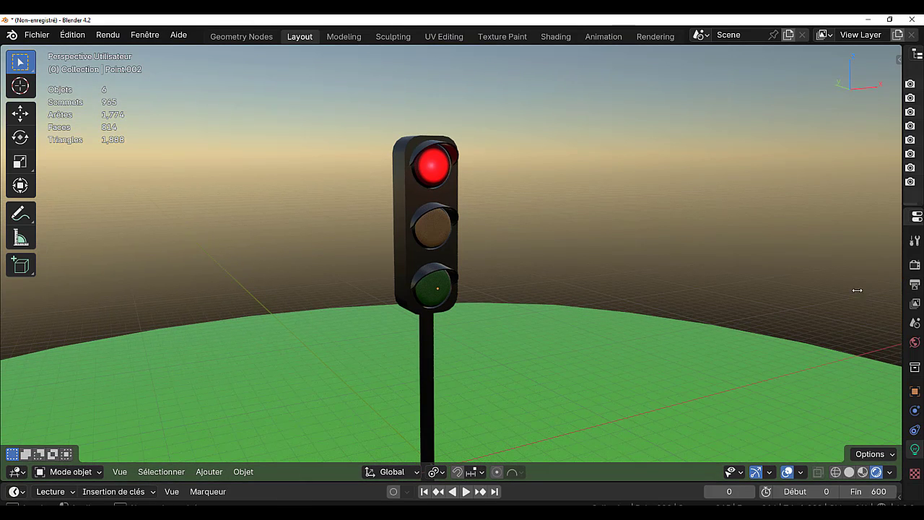
pyautogui.moveTo(903, 289)
pyautogui.mouseDown()
pyautogui.moveTo(828, 297)
pyautogui.moveTo(903, 297)
pyautogui.mouseUp()
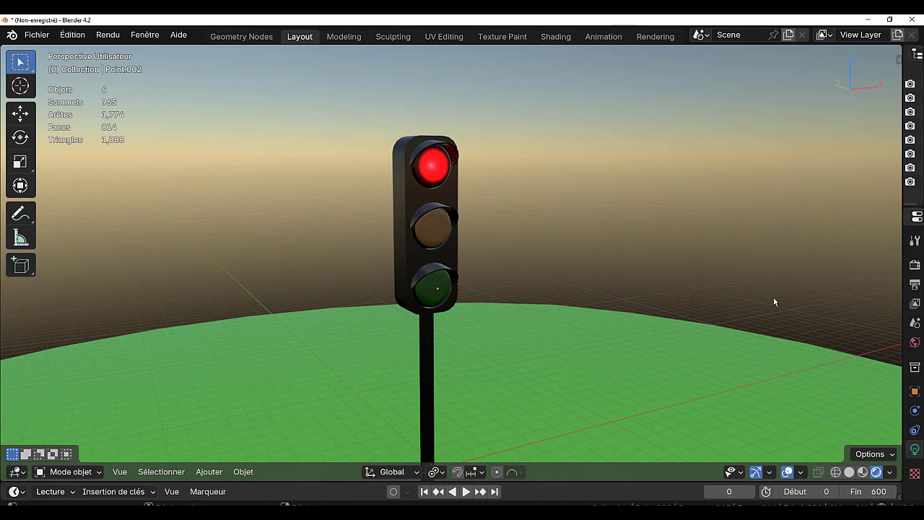